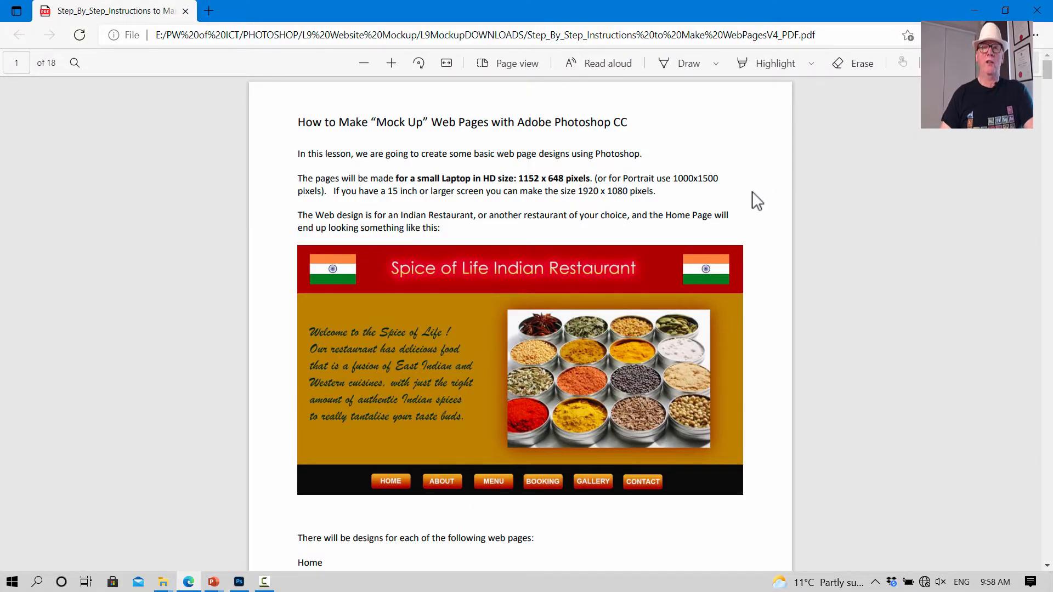
Read the mock-up web page instructions from the introduction through to the page background setup.
{"action": "scroll", "coordinate": [457, 209], "scroll_direction": "down", "scroll_amount": 4}
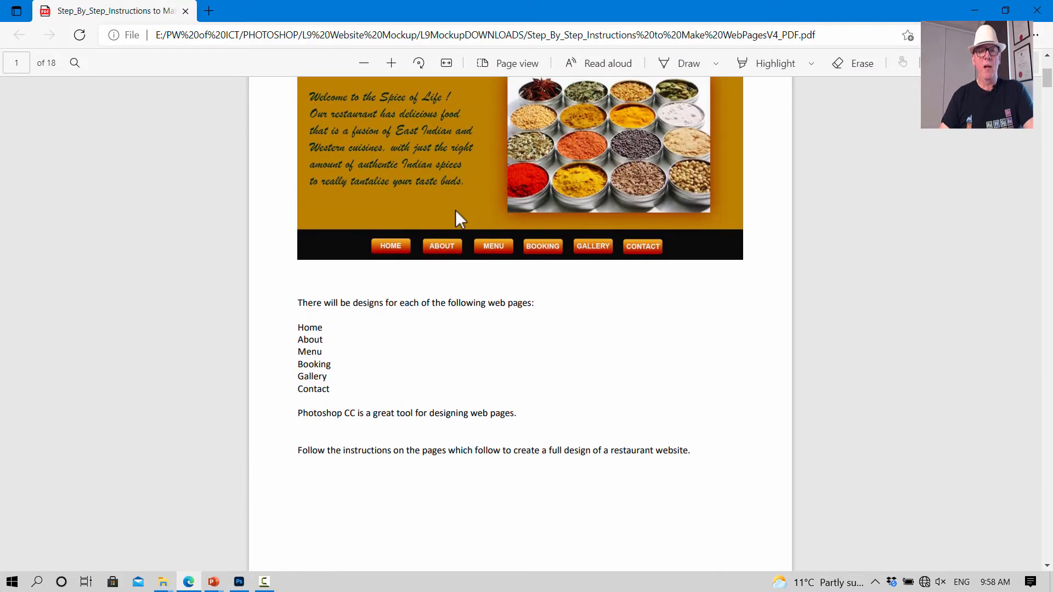
{"action": "scroll", "coordinate": [455, 210], "scroll_direction": "up", "scroll_amount": 1}
{"action": "scroll", "coordinate": [456, 210], "scroll_direction": "down", "scroll_amount": 3}
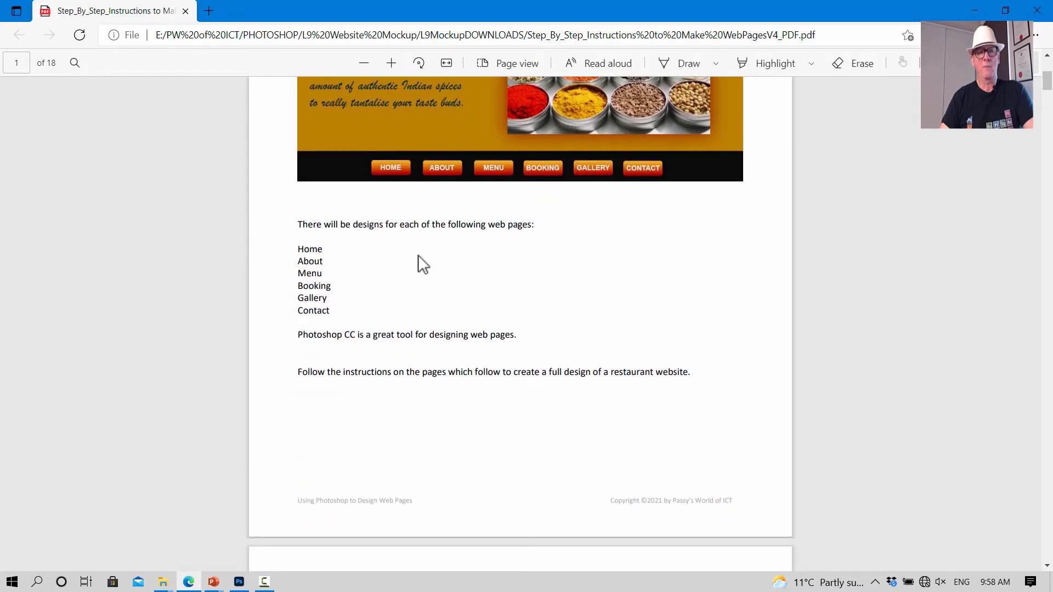
{"action": "scroll", "coordinate": [422, 264], "scroll_direction": "down", "scroll_amount": 8}
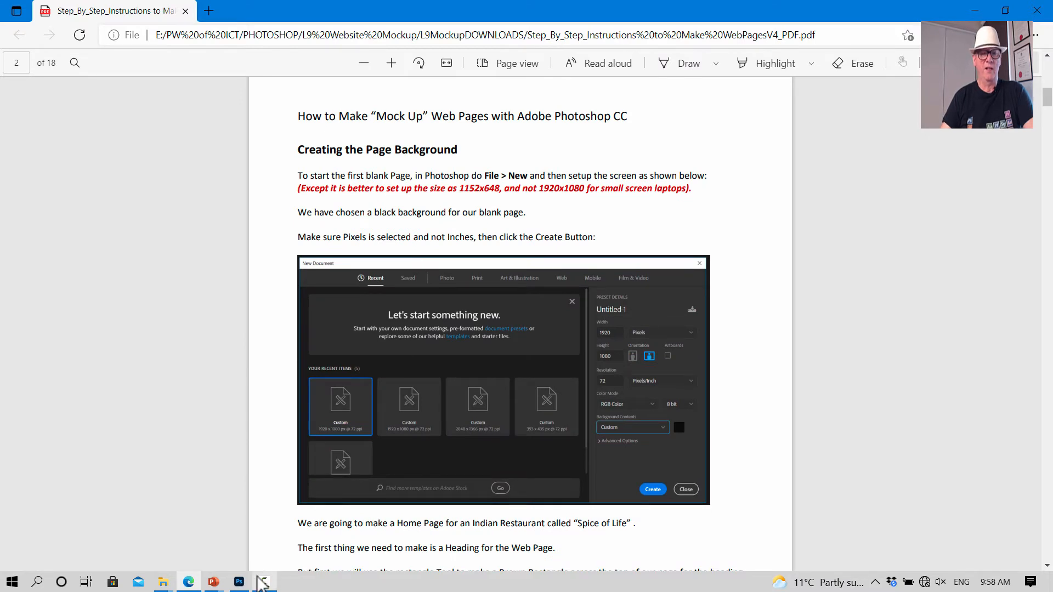
Switch to Photoshop and start a new document with its width set to 1920 pixels.
{"action": "left_click", "coordinate": [239, 582]}
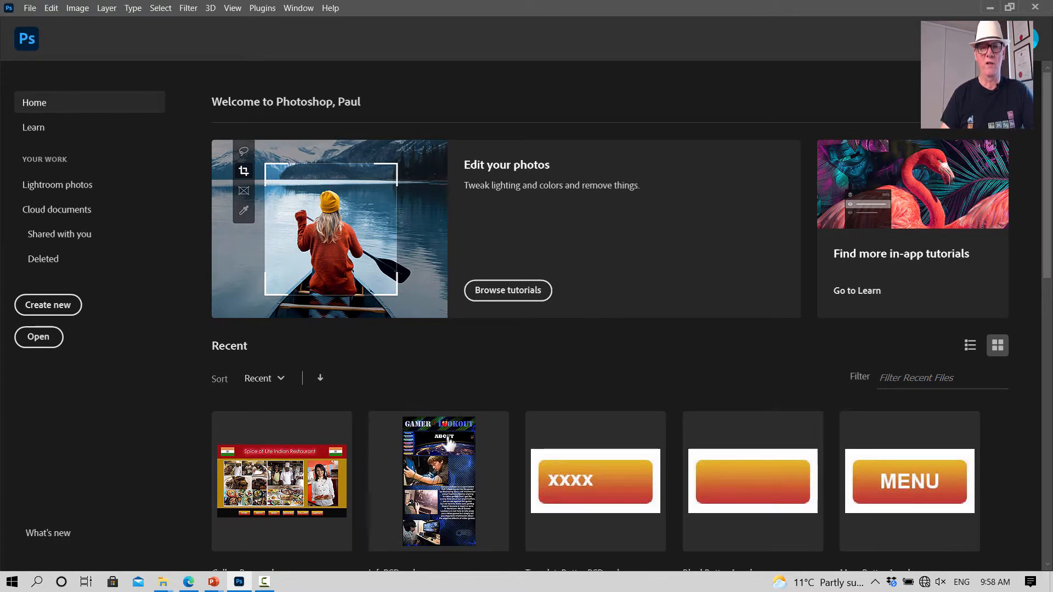
{"action": "left_click", "coordinate": [31, 8]}
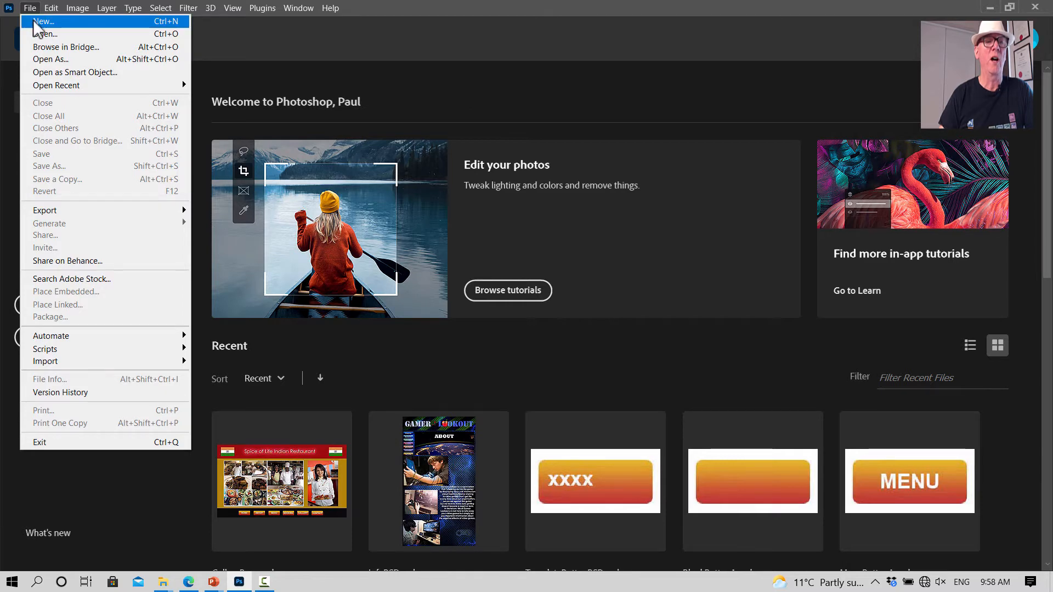
{"action": "left_click", "coordinate": [32, 19]}
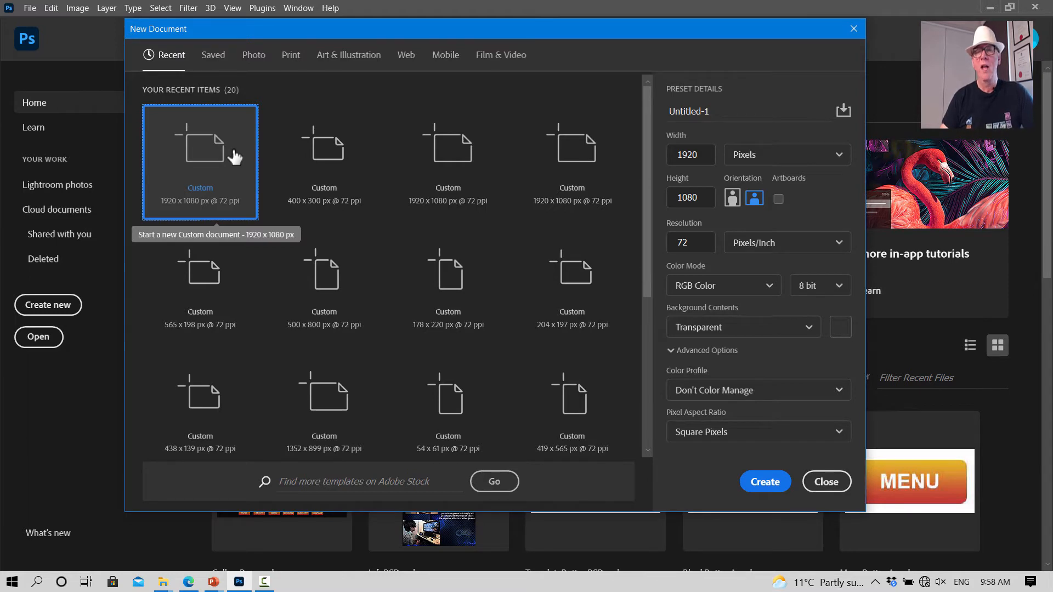
{"action": "left_click", "coordinate": [699, 158]}
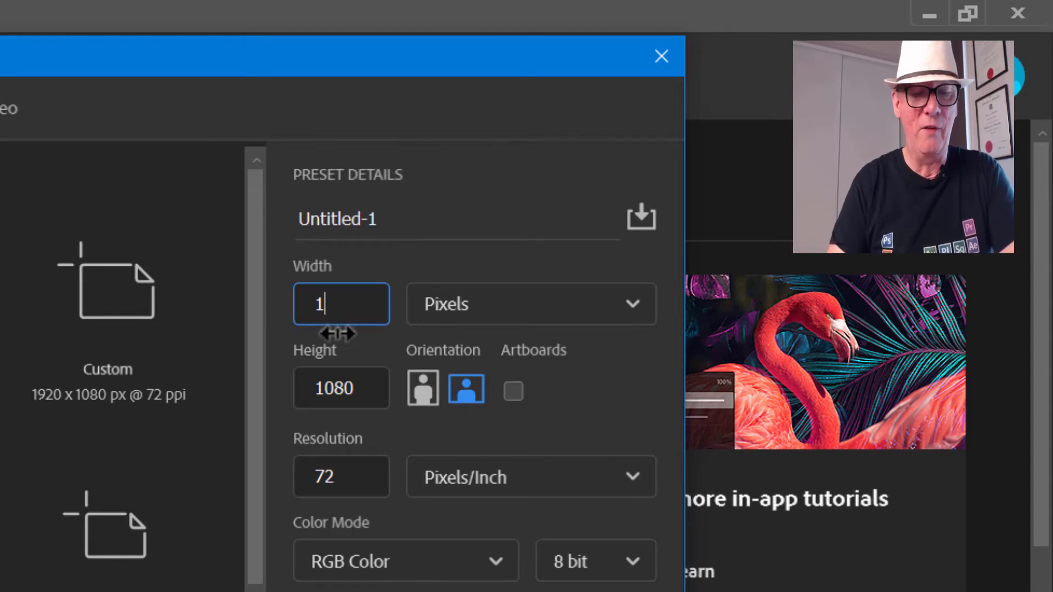
{"action": "type", "text": "52"}
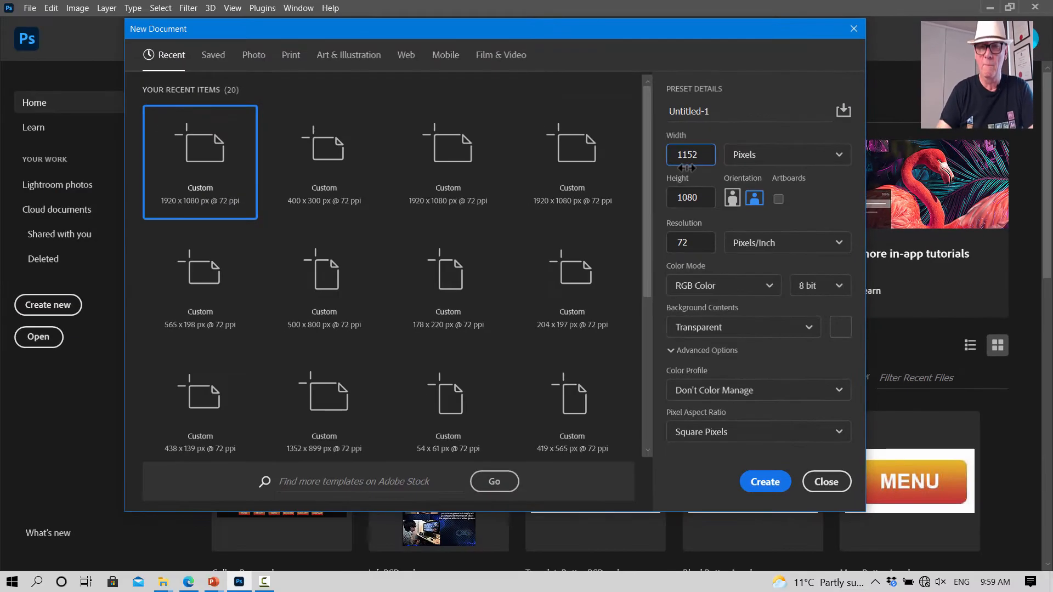
{"action": "type", "text": "1920"}
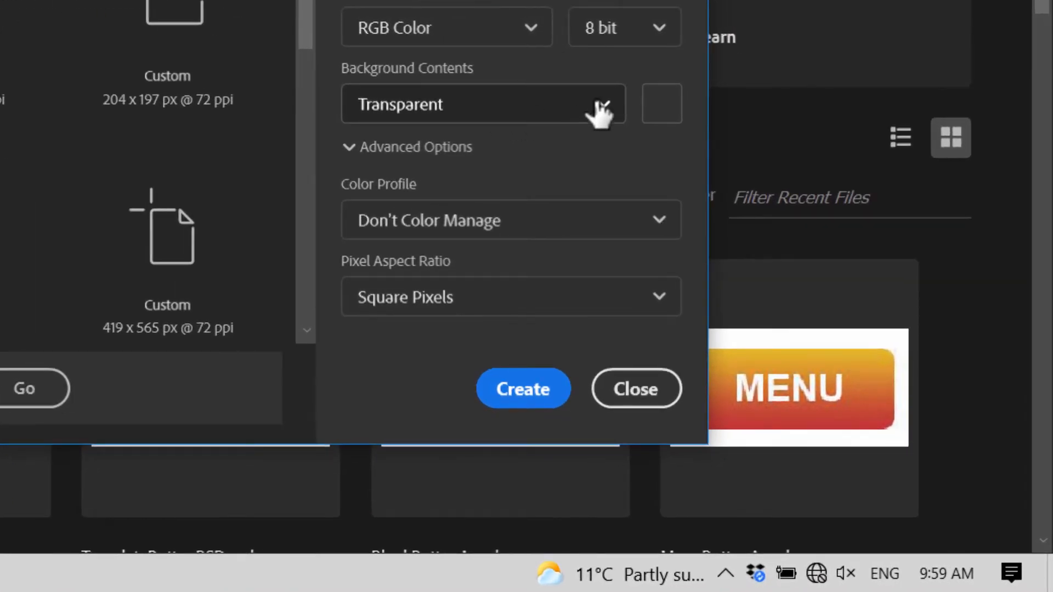
Set the new document's background contents to Black and create the document.
{"action": "left_click", "coordinate": [600, 108]}
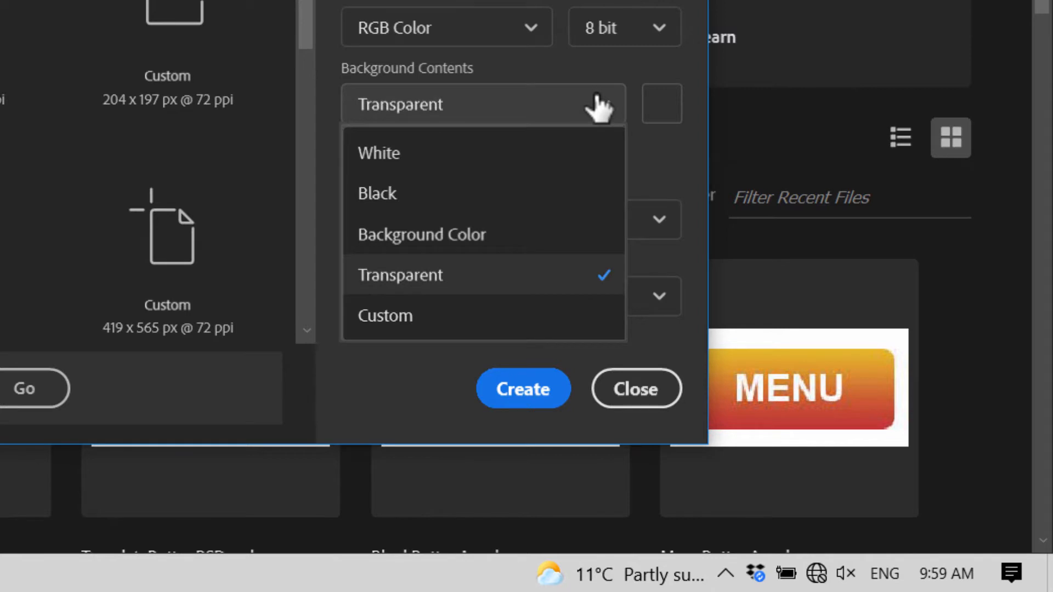
{"action": "left_click", "coordinate": [399, 200]}
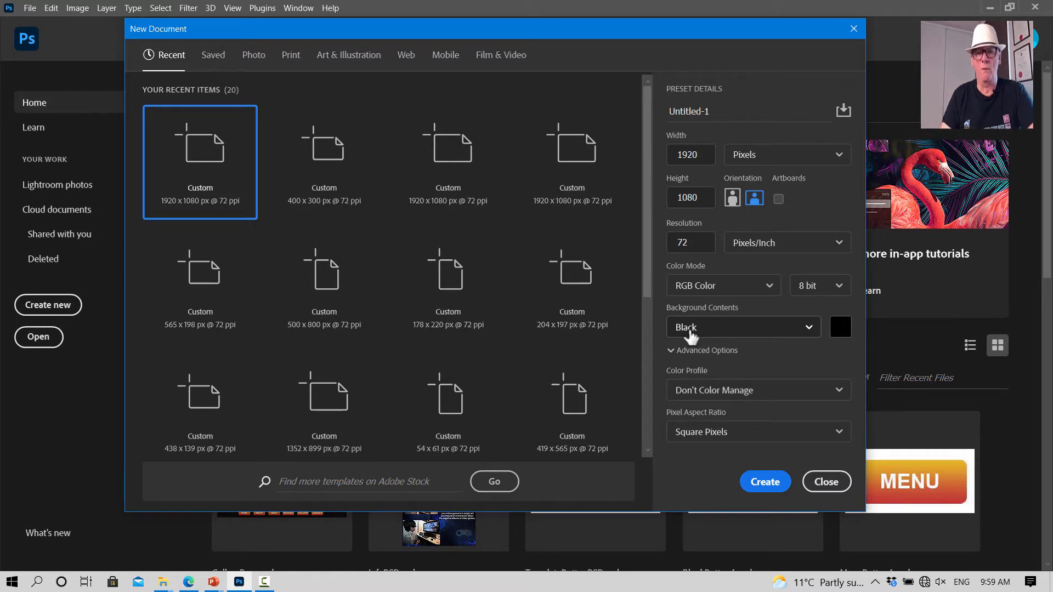
{"action": "left_click", "coordinate": [809, 329]}
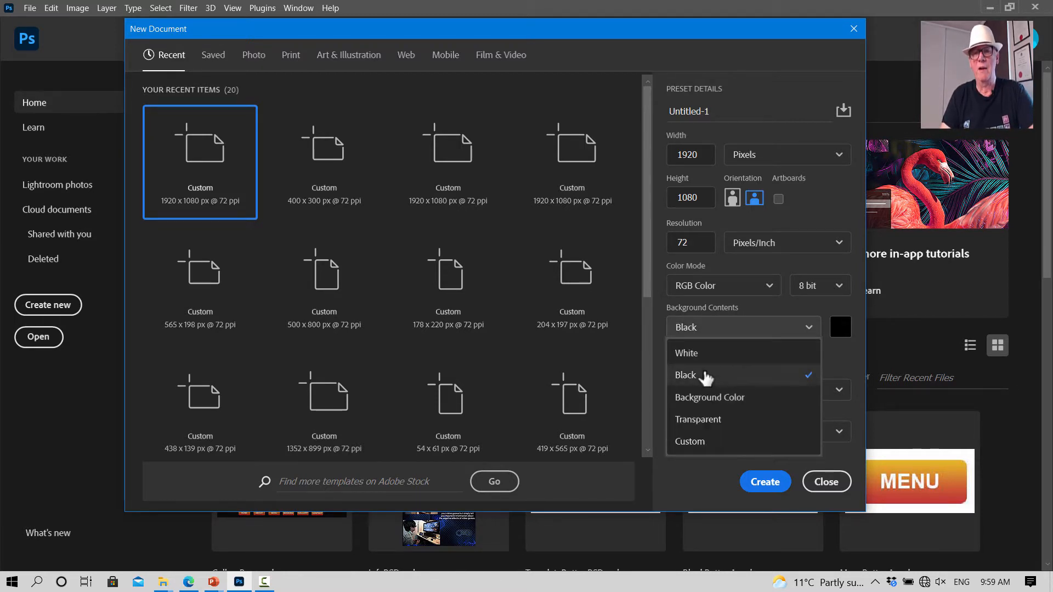
{"action": "left_click", "coordinate": [713, 371]}
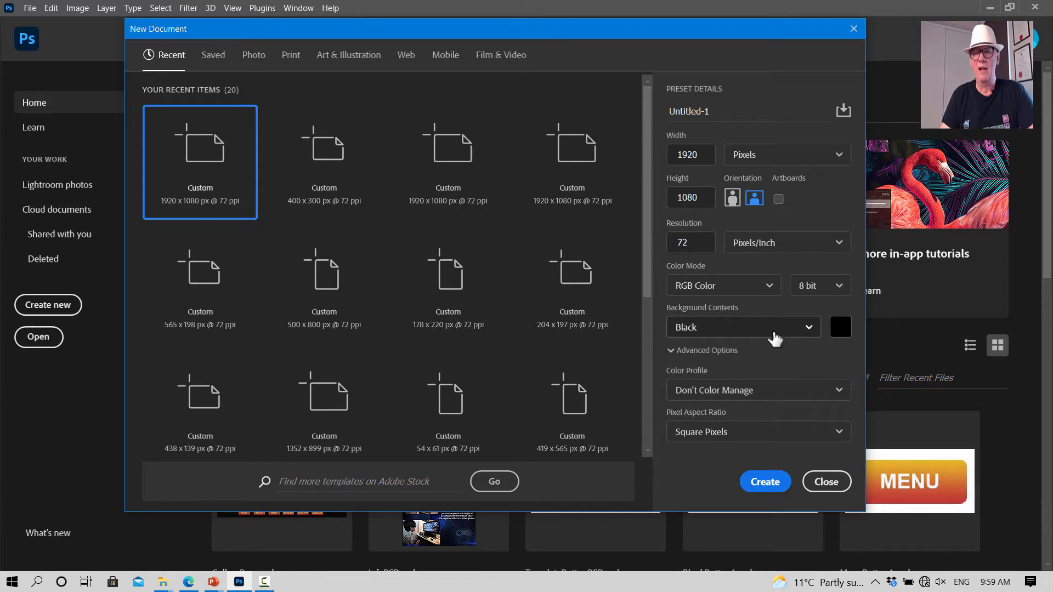
{"action": "left_click", "coordinate": [765, 482]}
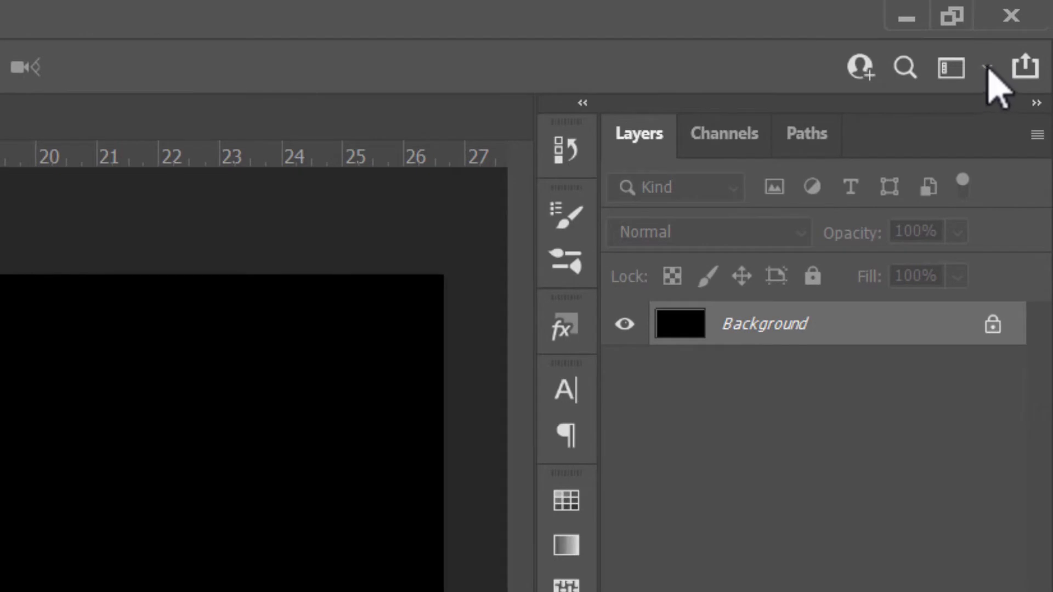
Try the Graphic and Web workspace and return to Essentials, and toggle the toolbar between one and two columns.
{"action": "left_click", "coordinate": [986, 69]}
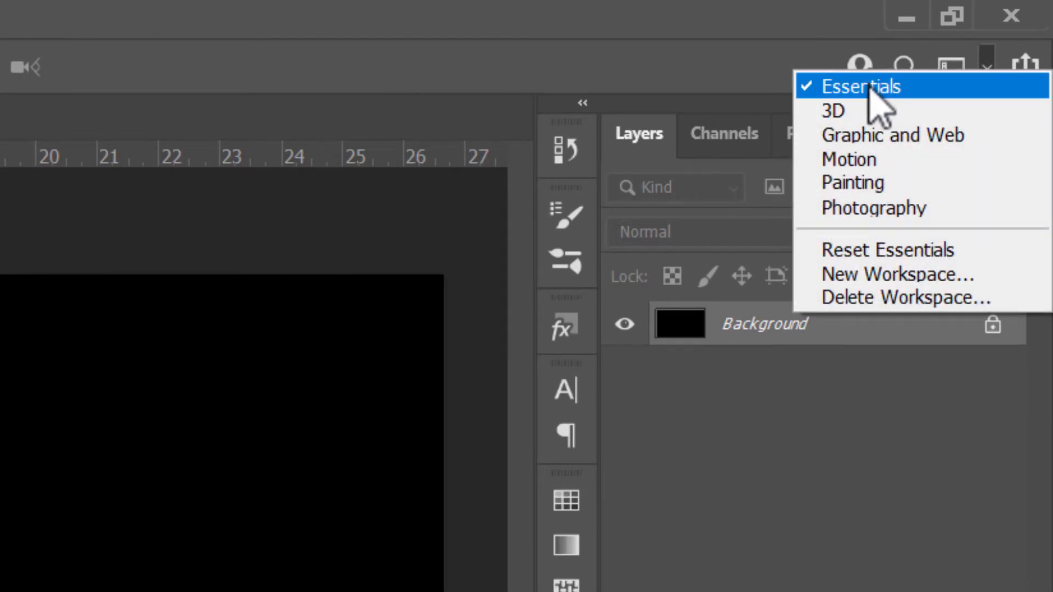
{"action": "left_click", "coordinate": [880, 137]}
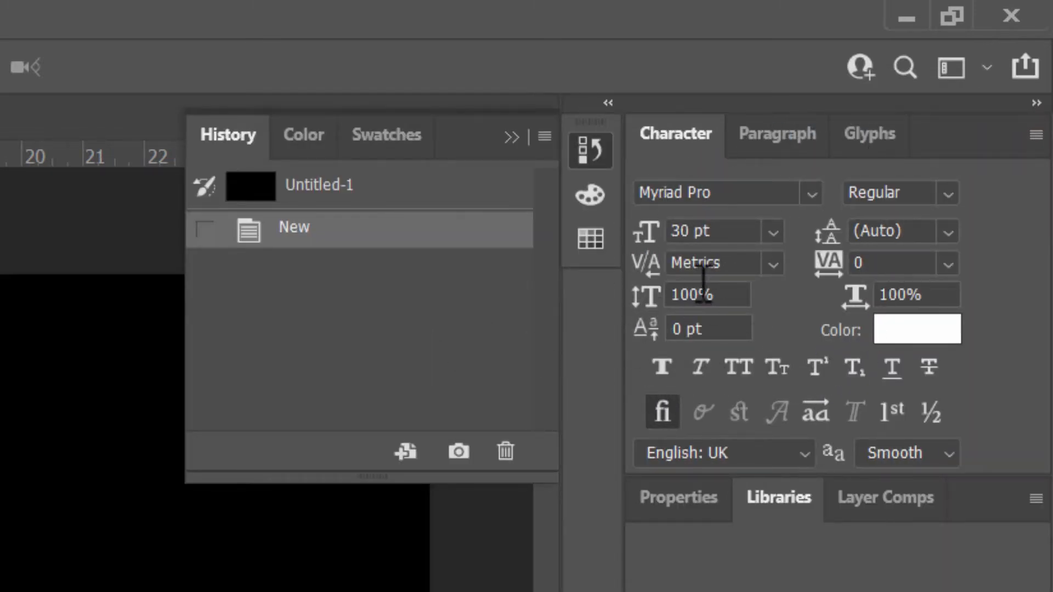
{"action": "left_click", "coordinate": [987, 67]}
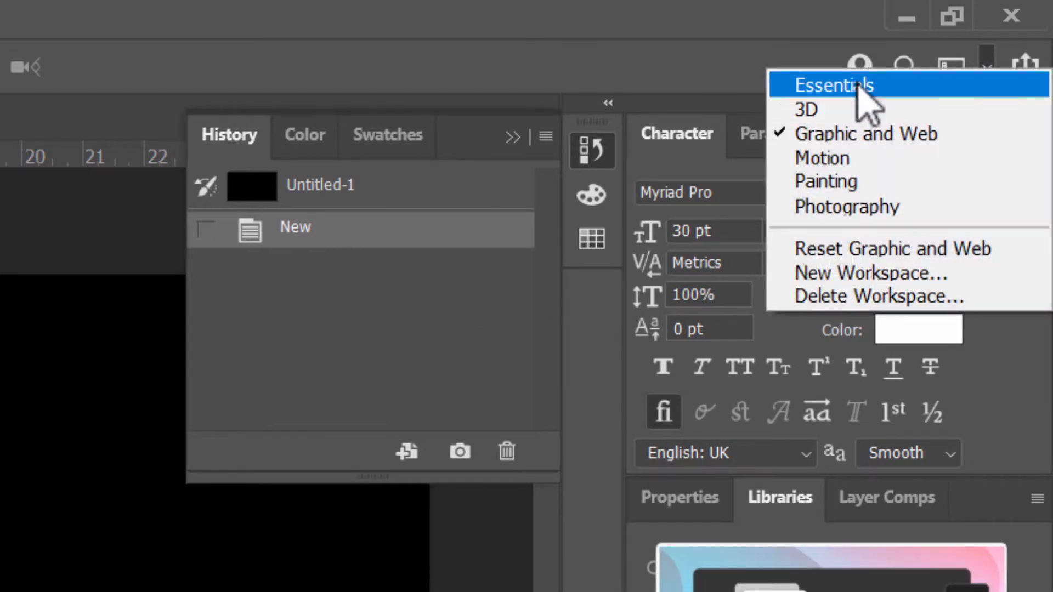
{"action": "left_click", "coordinate": [864, 86]}
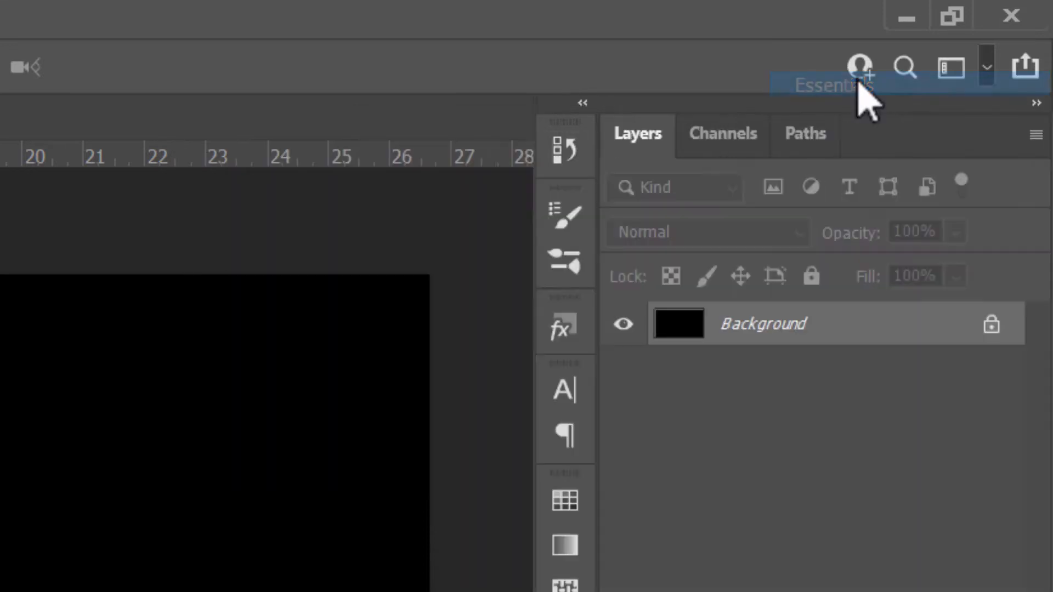
{"action": "left_click", "coordinate": [987, 67]}
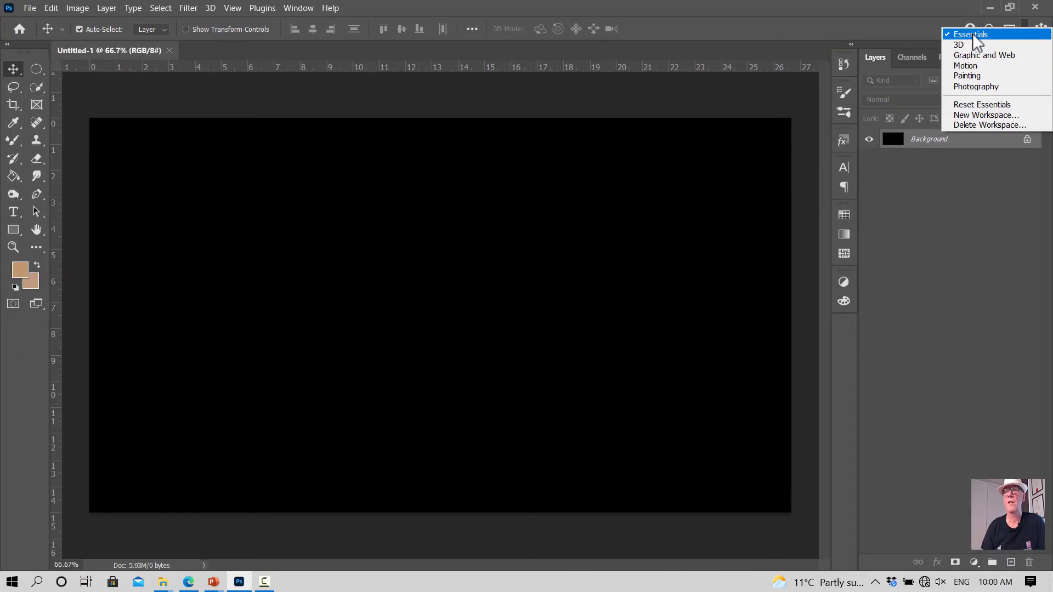
{"action": "left_click", "coordinate": [973, 35]}
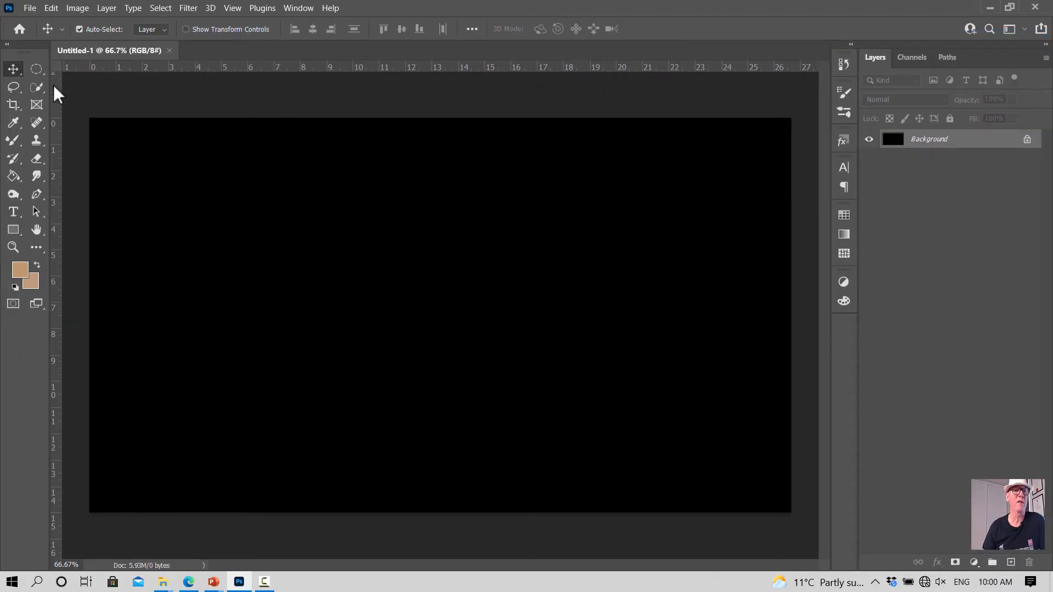
{"action": "left_click", "coordinate": [6, 45]}
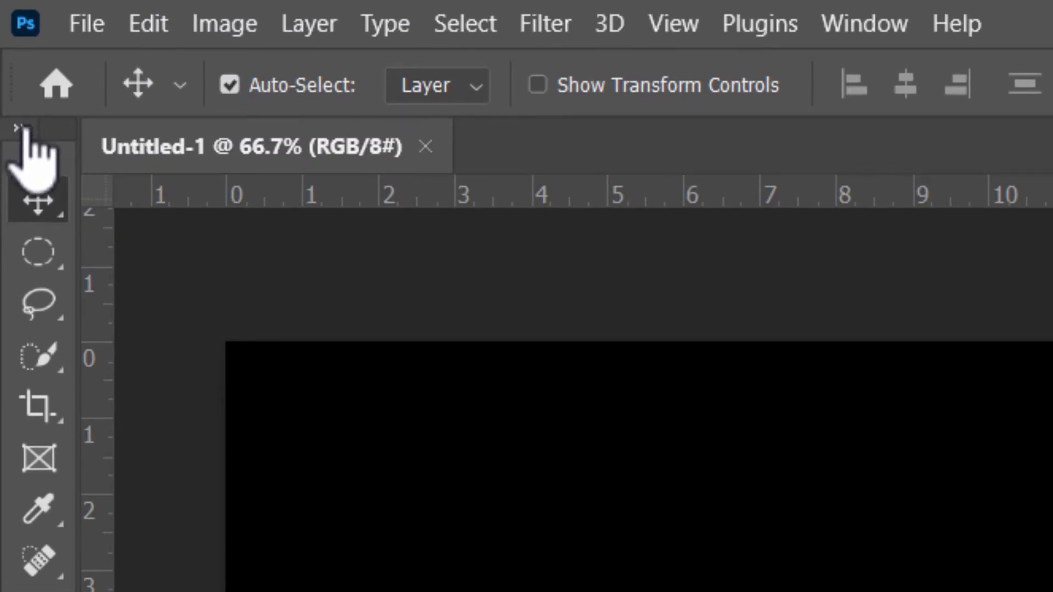
{"action": "left_click", "coordinate": [22, 128]}
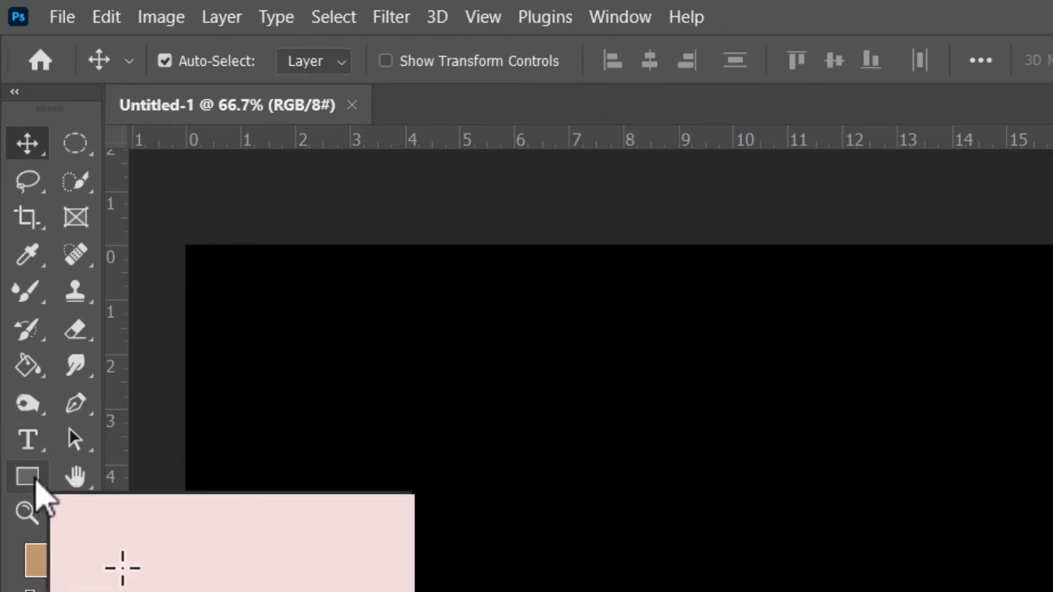
Draw a rectangle about 361 × 193 px on the canvas with the red-to-white gradient fill and a light blue 8.27 px stroke.
{"action": "left_click", "coordinate": [35, 481]}
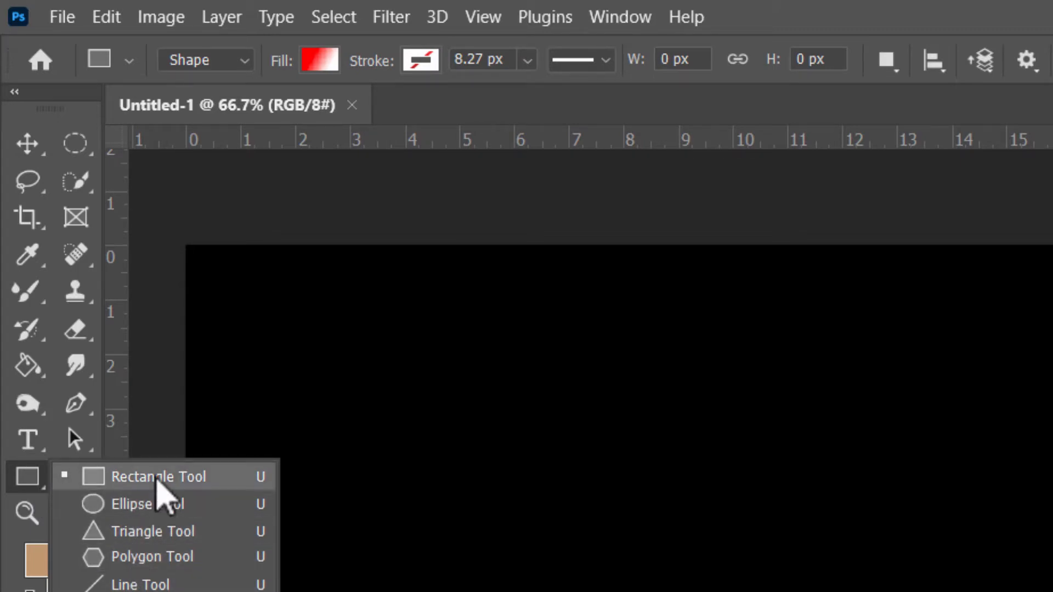
{"action": "left_click", "coordinate": [165, 482]}
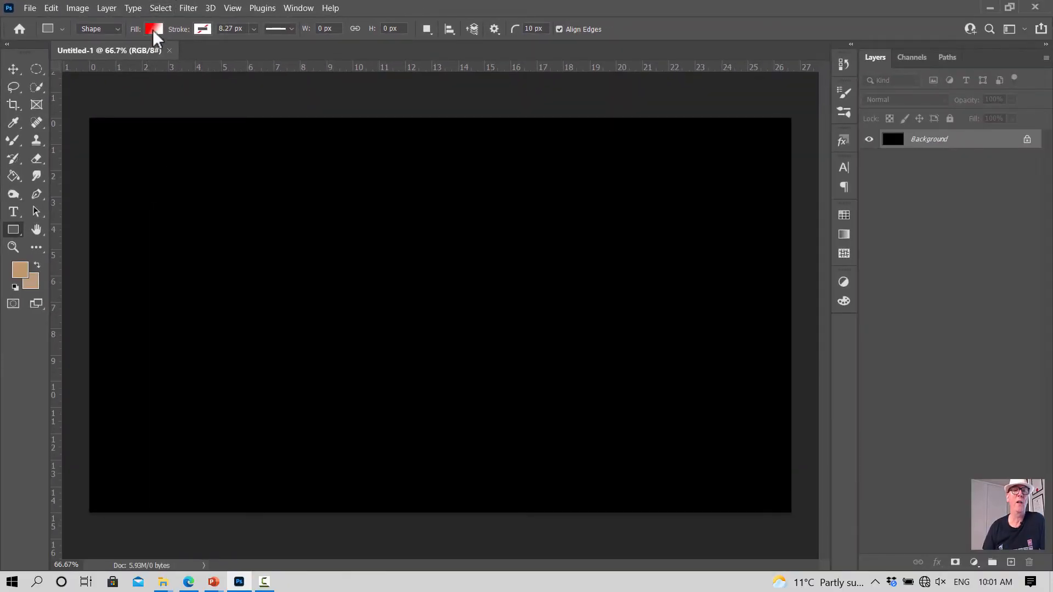
{"action": "left_click", "coordinate": [203, 29]}
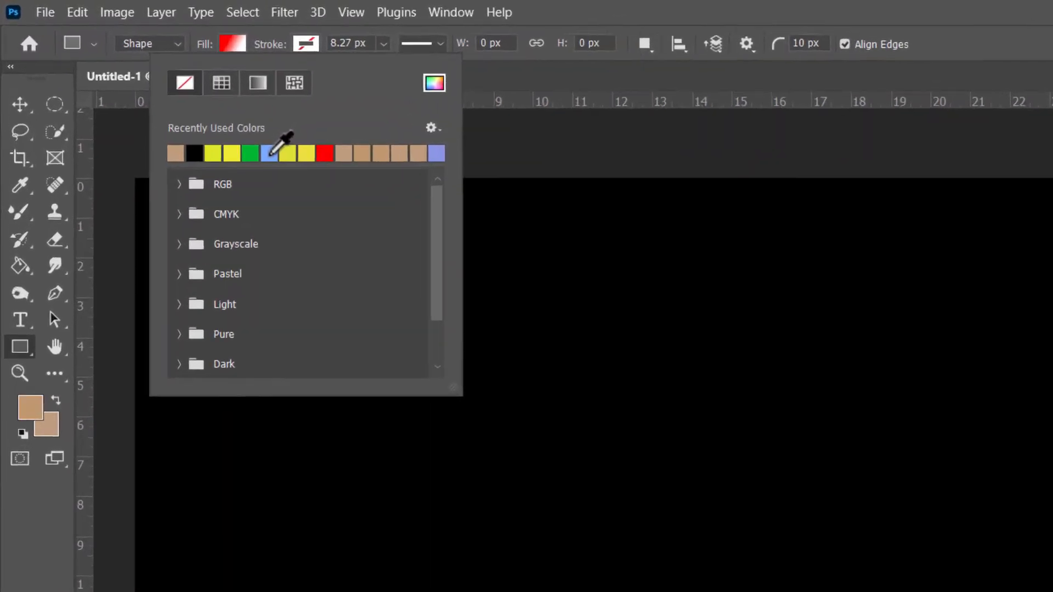
{"action": "left_click", "coordinate": [269, 154]}
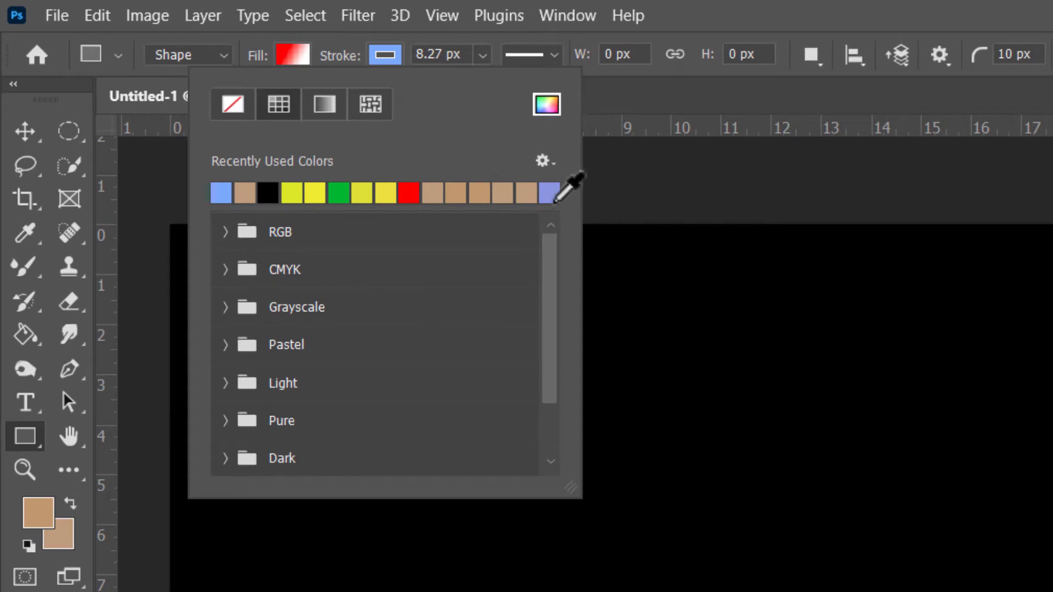
{"action": "mouse_move", "coordinate": [680, 273]}
{"action": "left_mouse_down"}
{"action": "mouse_move", "coordinate": [795, 389]}
{"action": "mouse_move", "coordinate": [930, 407]}
{"action": "left_mouse_up"}
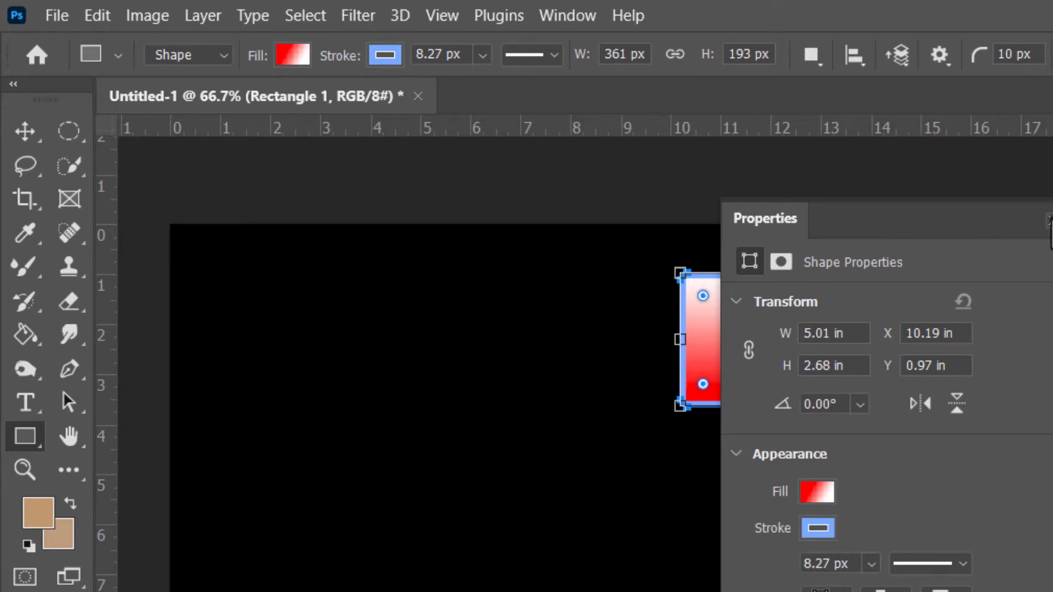
{"action": "left_click", "coordinate": [1049, 222]}
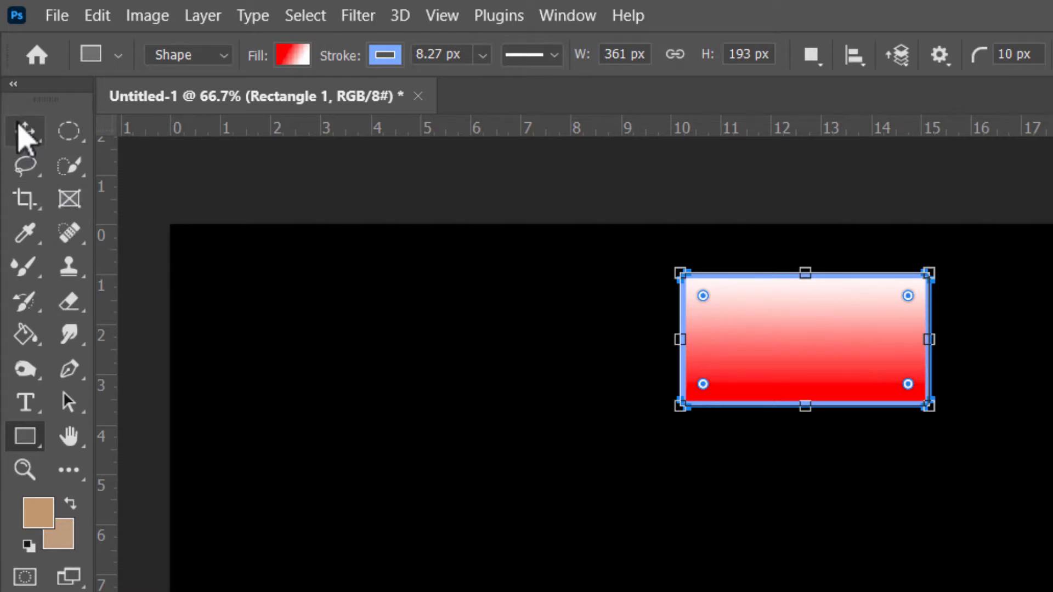
Deselect the rectangle with the Move tool and undo drawing it.
{"action": "left_click", "coordinate": [33, 134]}
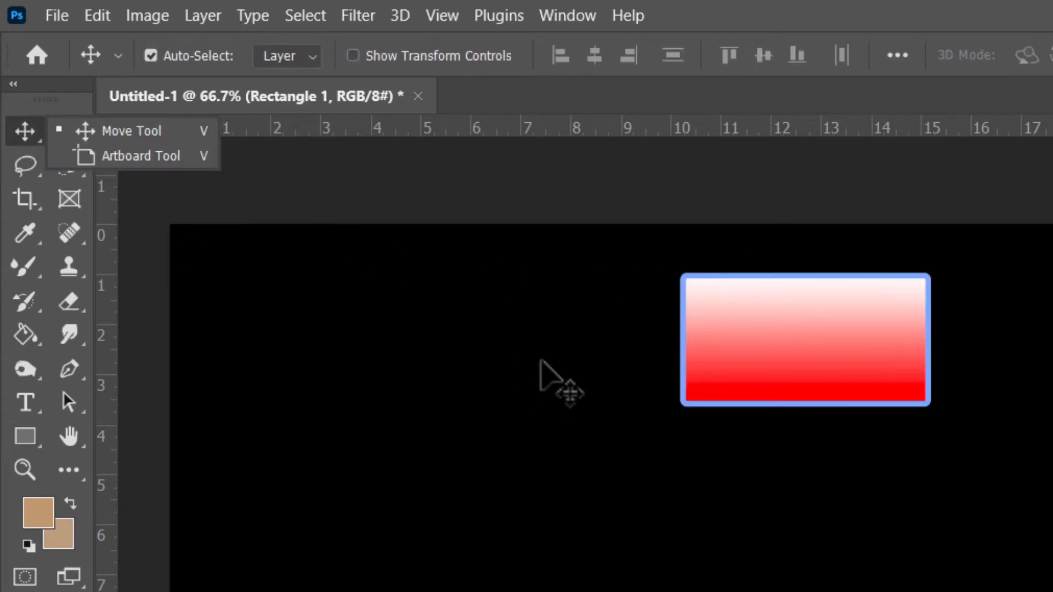
{"action": "left_click", "coordinate": [540, 362]}
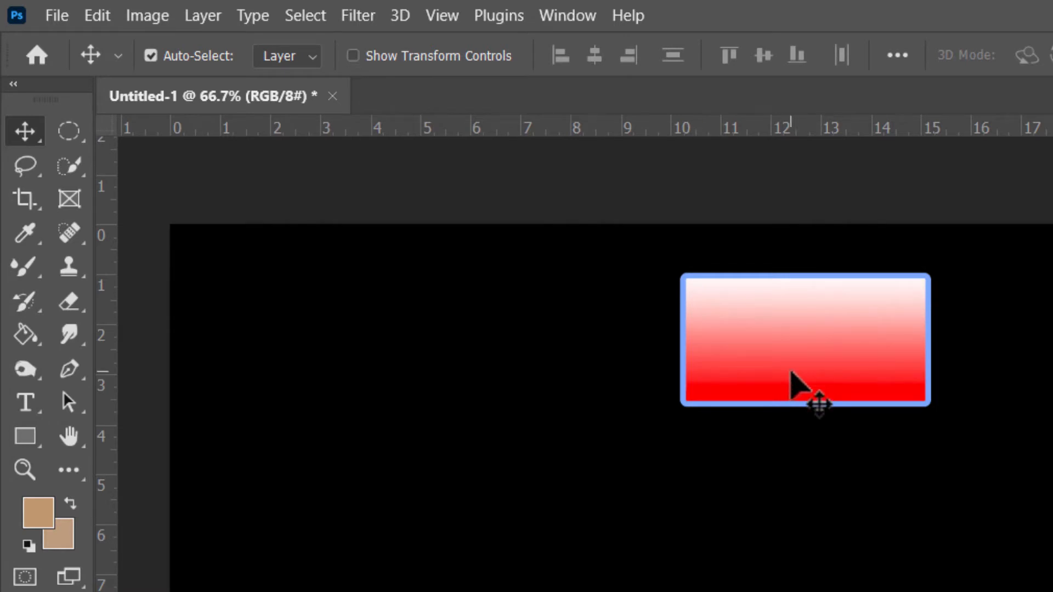
{"action": "key", "text": "ctrl+z"}
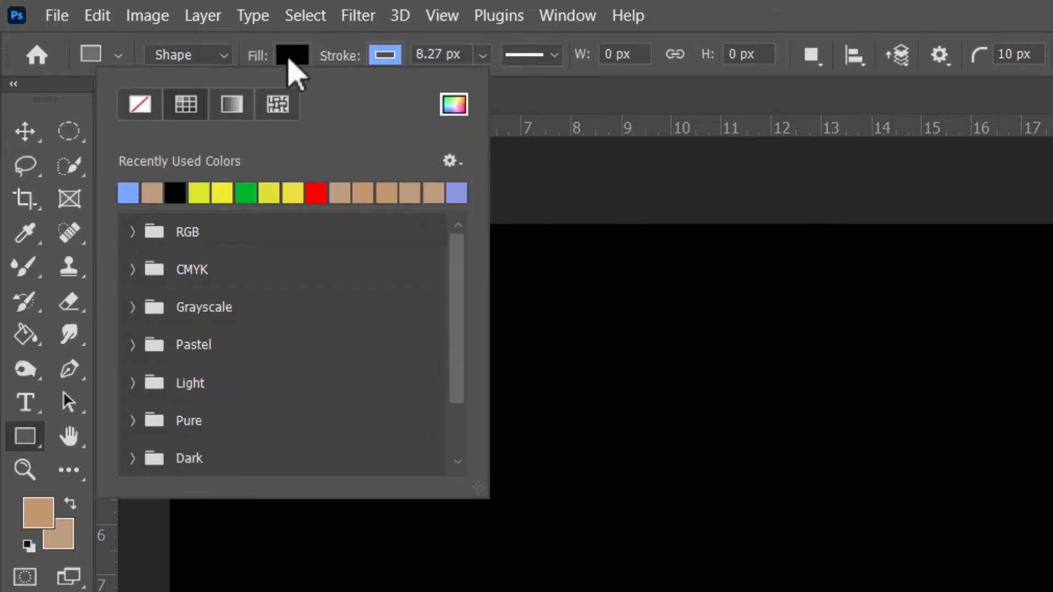
Set the Rectangle tool to no stroke and a solid red fill of c00b0b.
{"action": "left_click", "coordinate": [385, 55]}
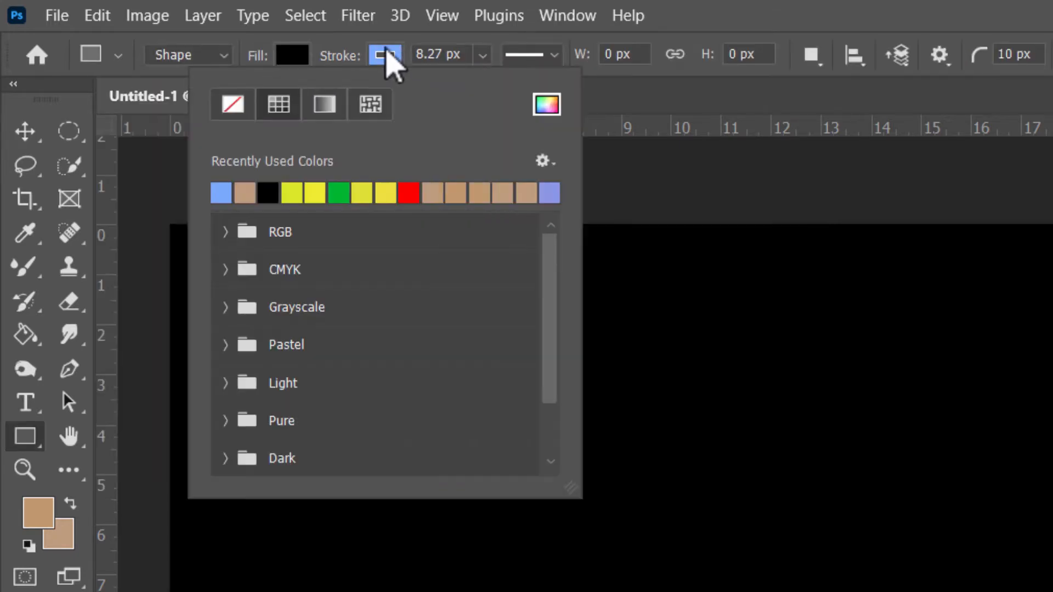
{"action": "left_click", "coordinate": [238, 105]}
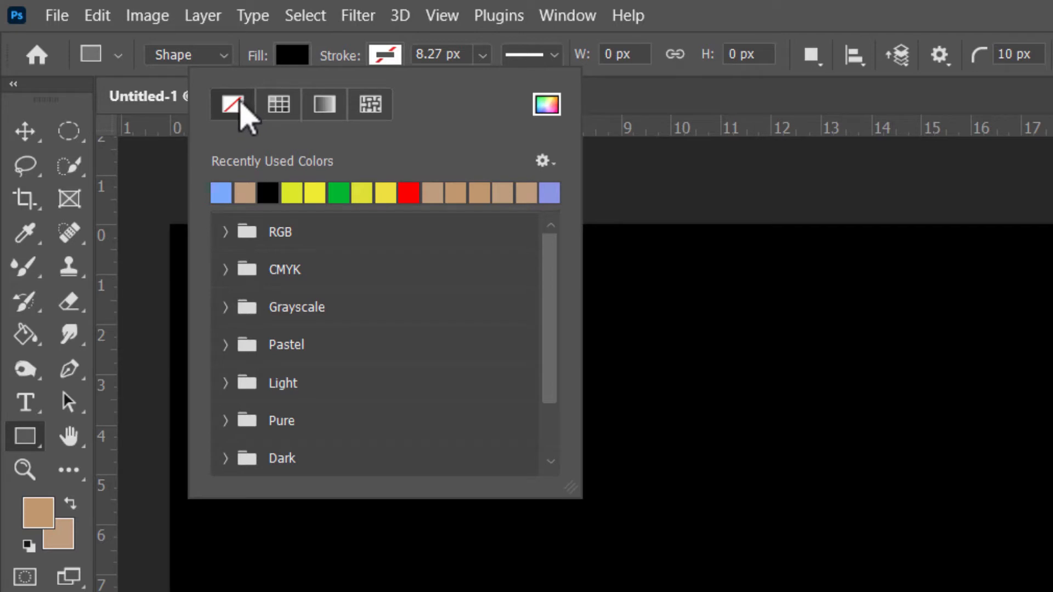
{"action": "left_click", "coordinate": [299, 61]}
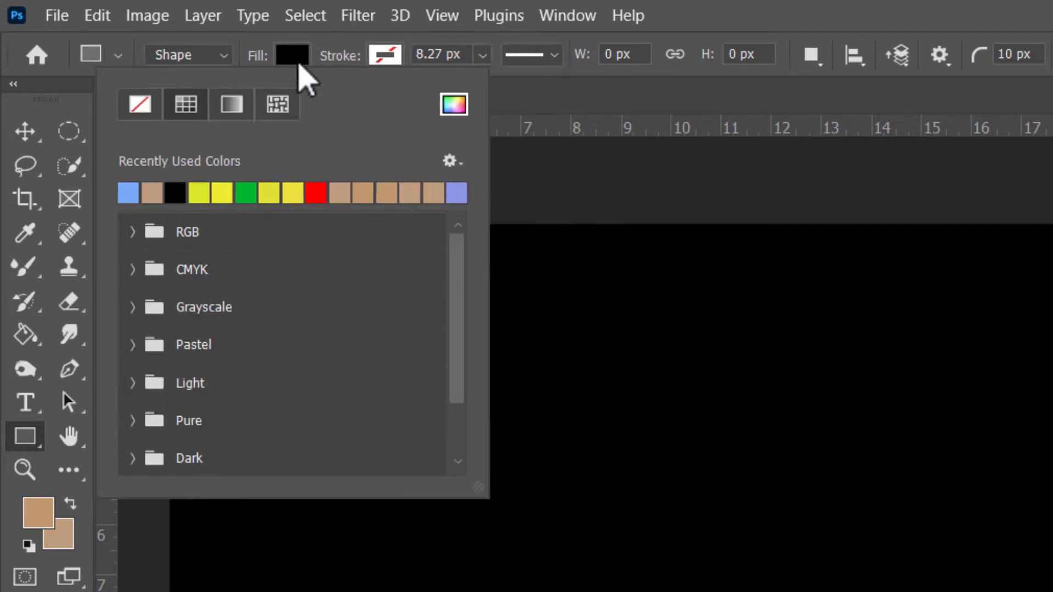
{"action": "left_click", "coordinate": [454, 105]}
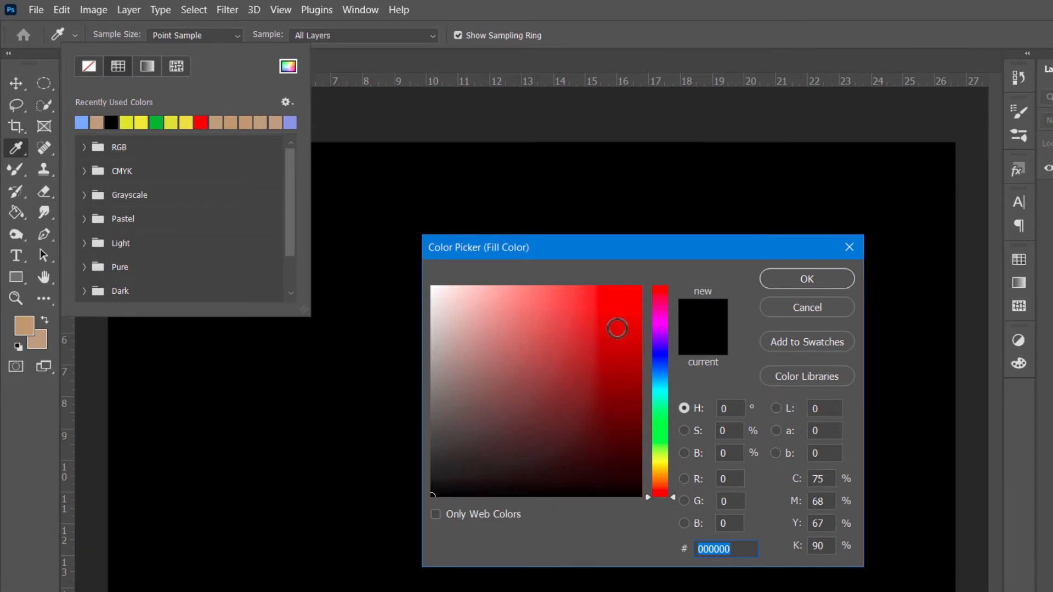
{"action": "left_click", "coordinate": [632, 357]}
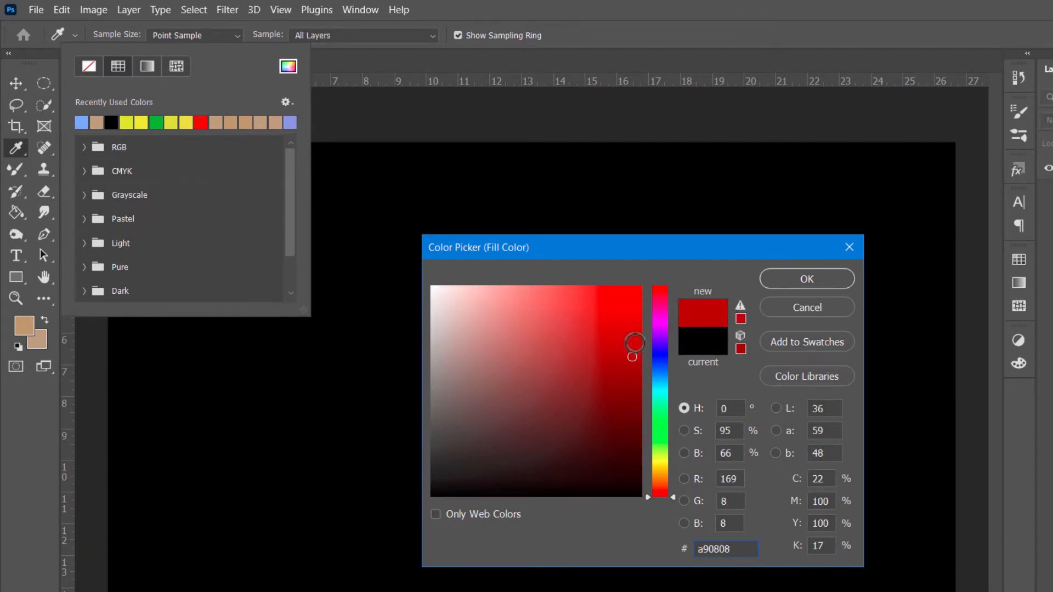
{"action": "left_click", "coordinate": [634, 347]}
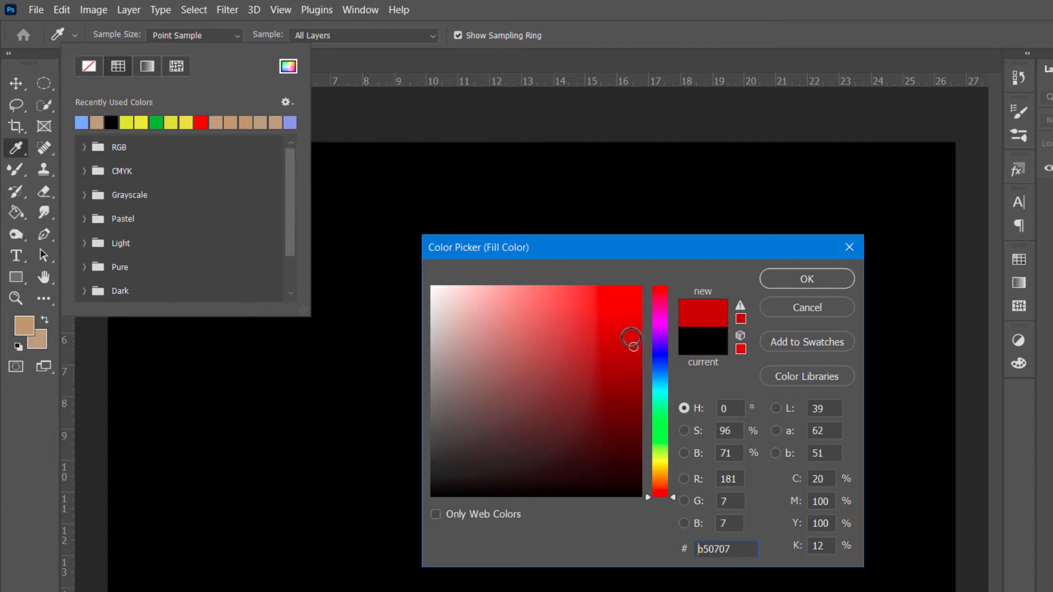
{"action": "left_click", "coordinate": [630, 338]}
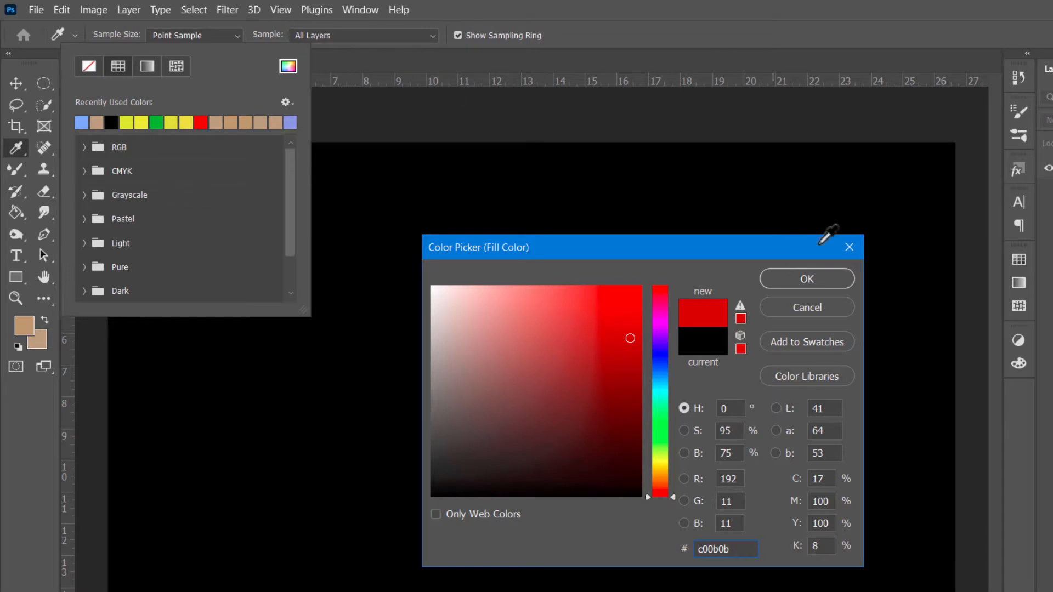
{"action": "left_click", "coordinate": [839, 282]}
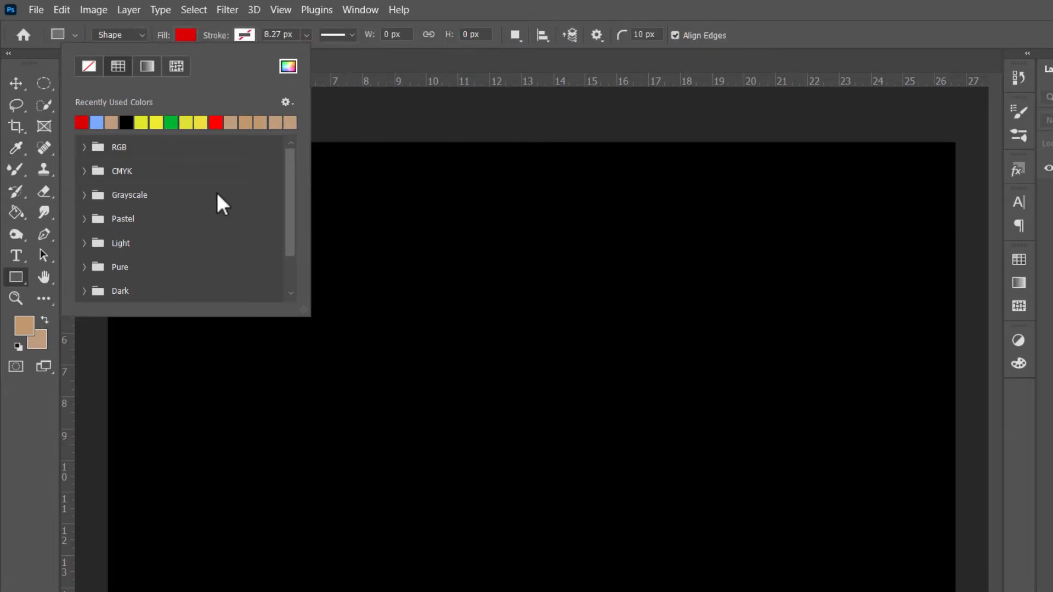
Draw a rectangle about 611 × 167 px starting at the page's upper-left corner.
{"action": "left_click", "coordinate": [553, 113]}
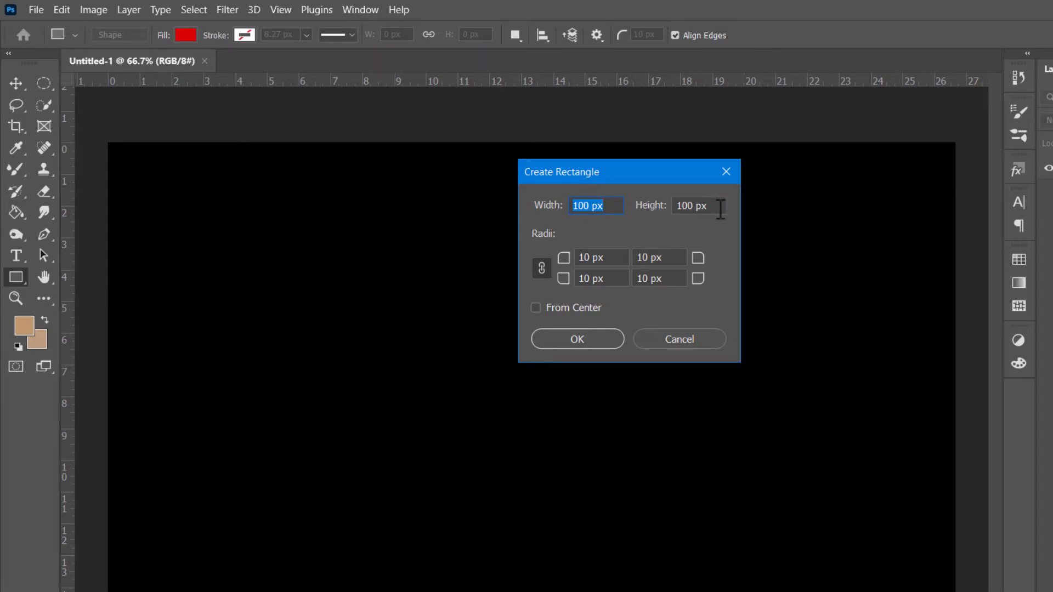
{"action": "left_click", "coordinate": [692, 346]}
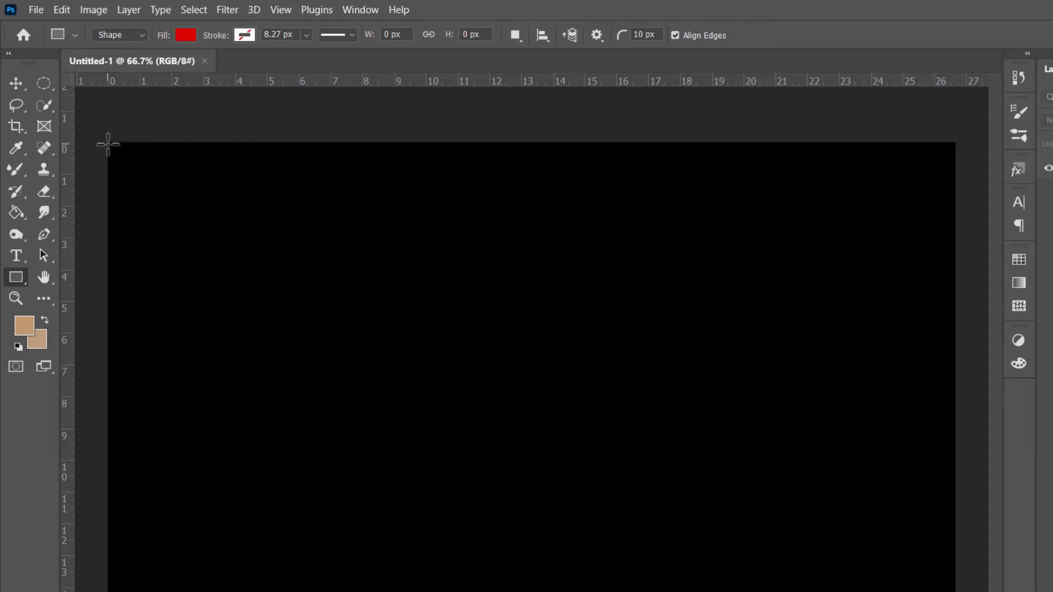
{"action": "left_click_drag", "start_coordinate": [108, 141], "coordinate": [377, 215]}
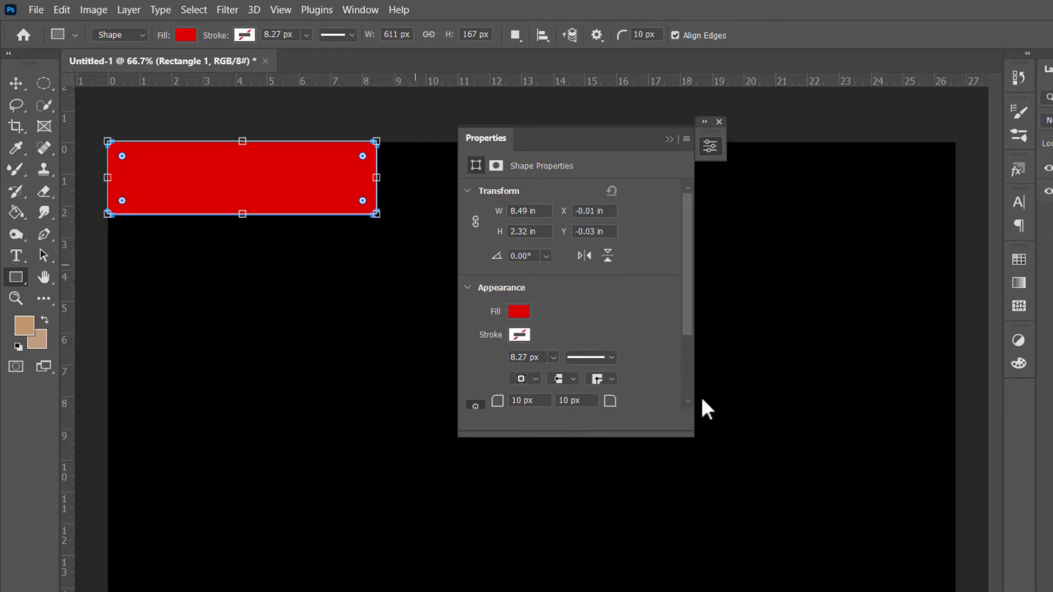
Set all four corner radii of the red rectangle to 0 px and collapse its shape properties.
{"action": "scroll", "coordinate": [535, 397], "scroll_direction": "down", "scroll_amount": 1}
{"action": "scroll", "coordinate": [536, 398], "scroll_direction": "down", "scroll_amount": 1}
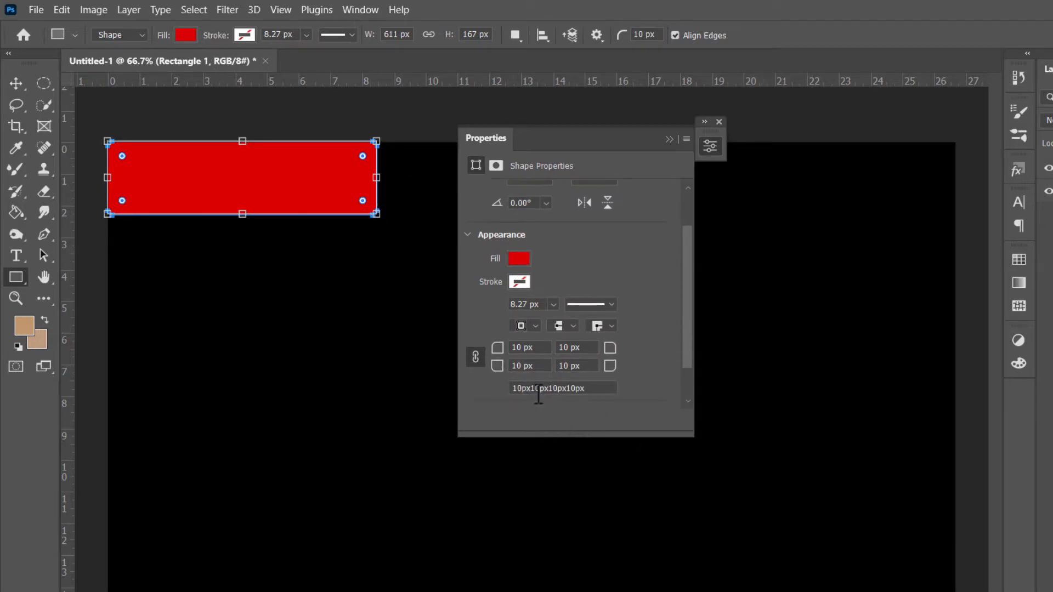
{"action": "left_click", "coordinate": [526, 352]}
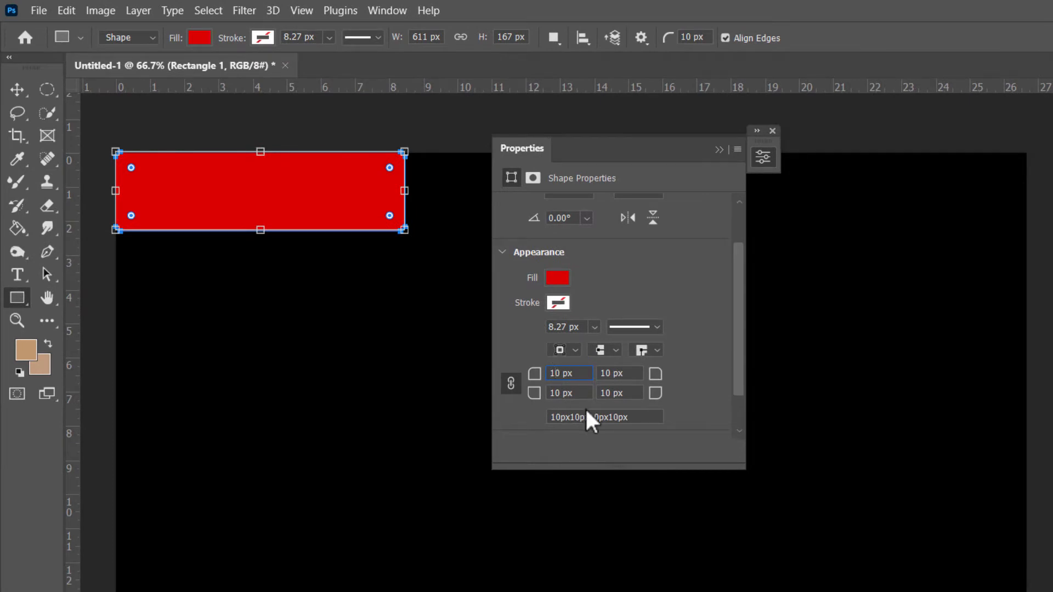
{"action": "key", "text": "Tab"}
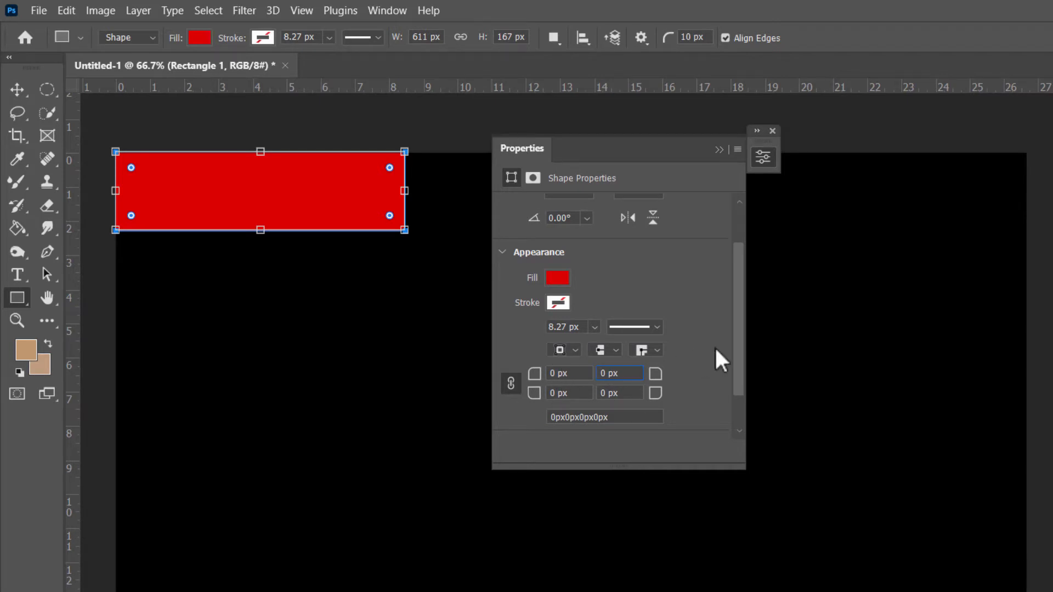
{"action": "mouse_move", "coordinate": [741, 349]}
{"action": "left_mouse_down"}
{"action": "mouse_move", "coordinate": [740, 277]}
{"action": "mouse_move", "coordinate": [738, 362]}
{"action": "left_mouse_up"}
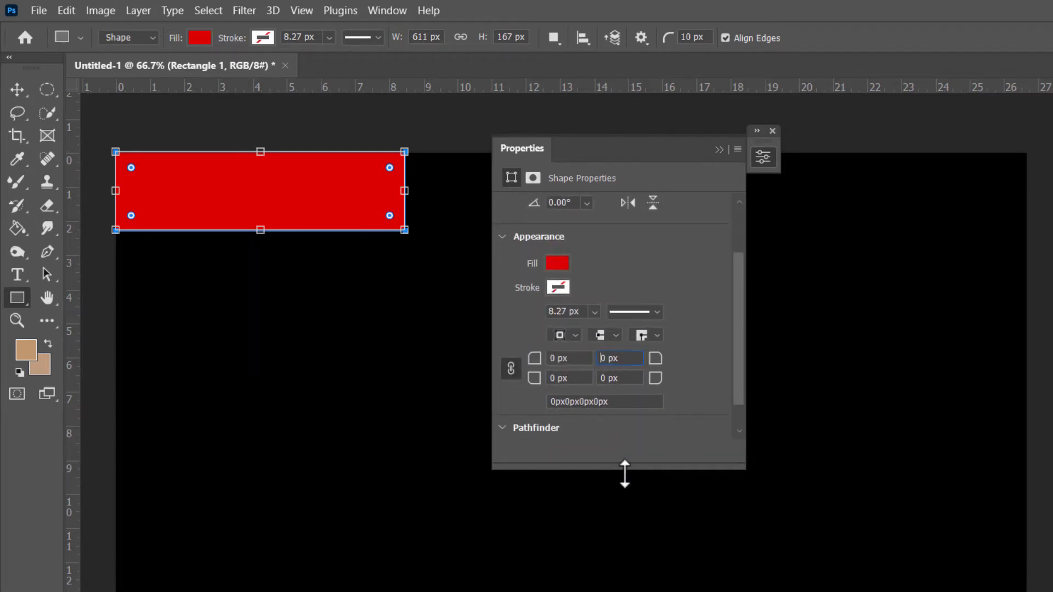
{"action": "left_click_drag", "start_coordinate": [618, 471], "coordinate": [611, 575]}
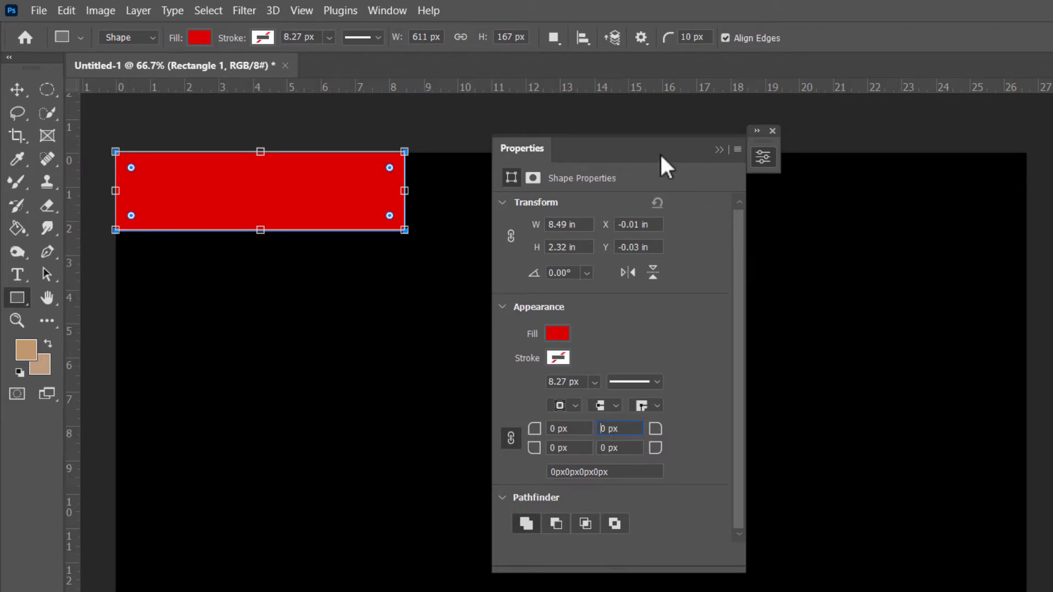
{"action": "left_click", "coordinate": [717, 148]}
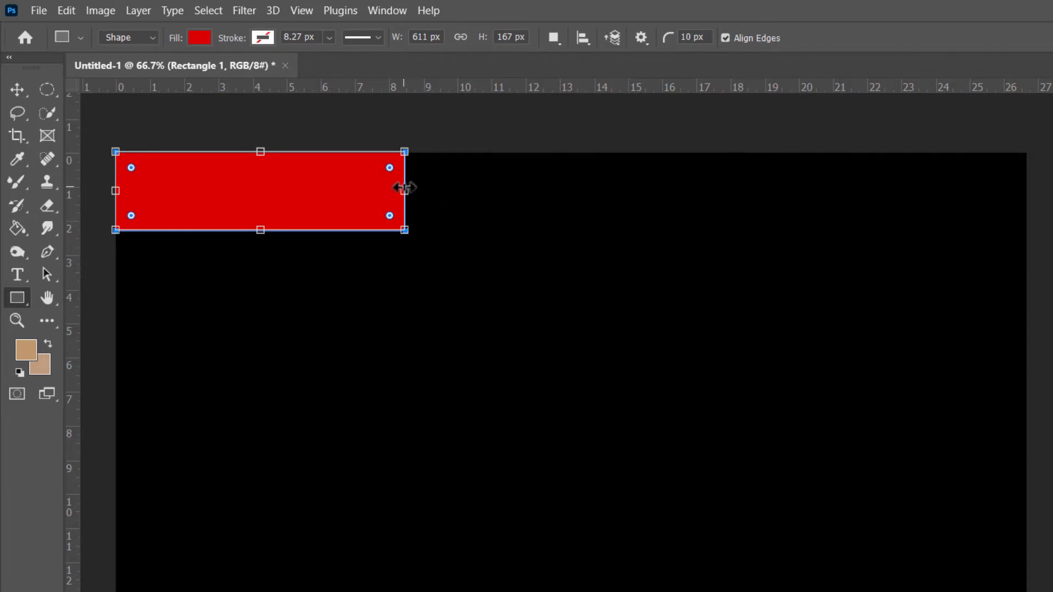
Stretch the red rectangle across the full page width to about 1927 × 179 px and deselect it.
{"action": "left_click_drag", "start_coordinate": [405, 186], "coordinate": [1029, 185]}
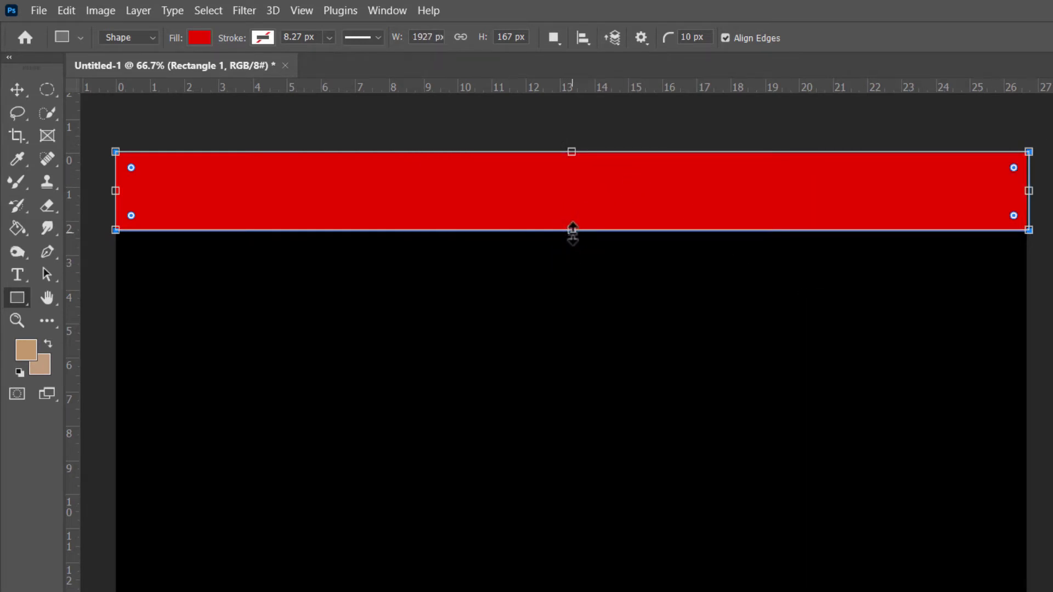
{"action": "left_click_drag", "start_coordinate": [573, 229], "coordinate": [572, 236]}
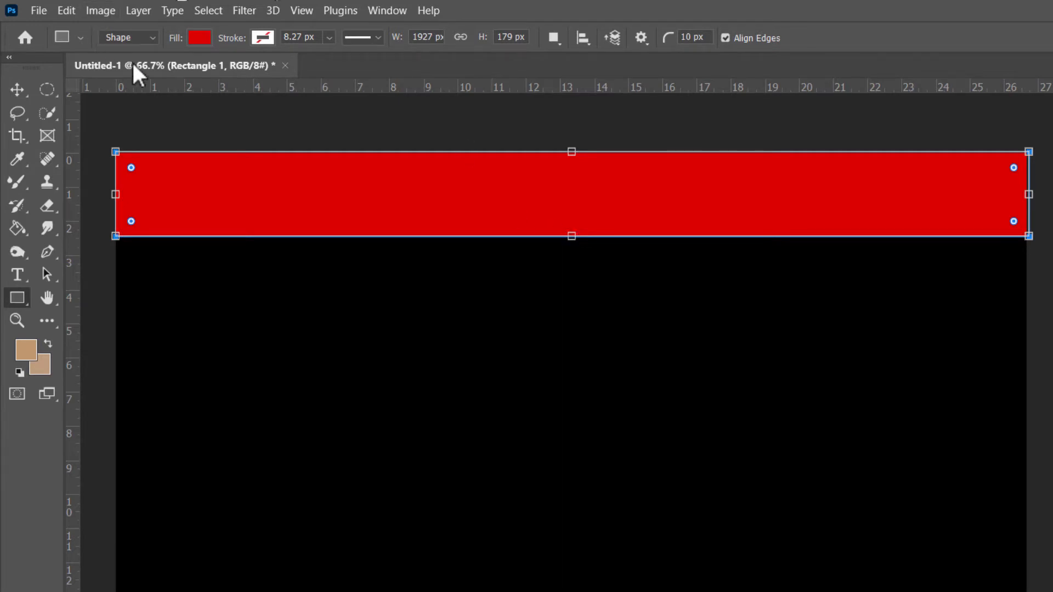
{"action": "left_click", "coordinate": [21, 84]}
{"action": "left_click", "coordinate": [199, 118]}
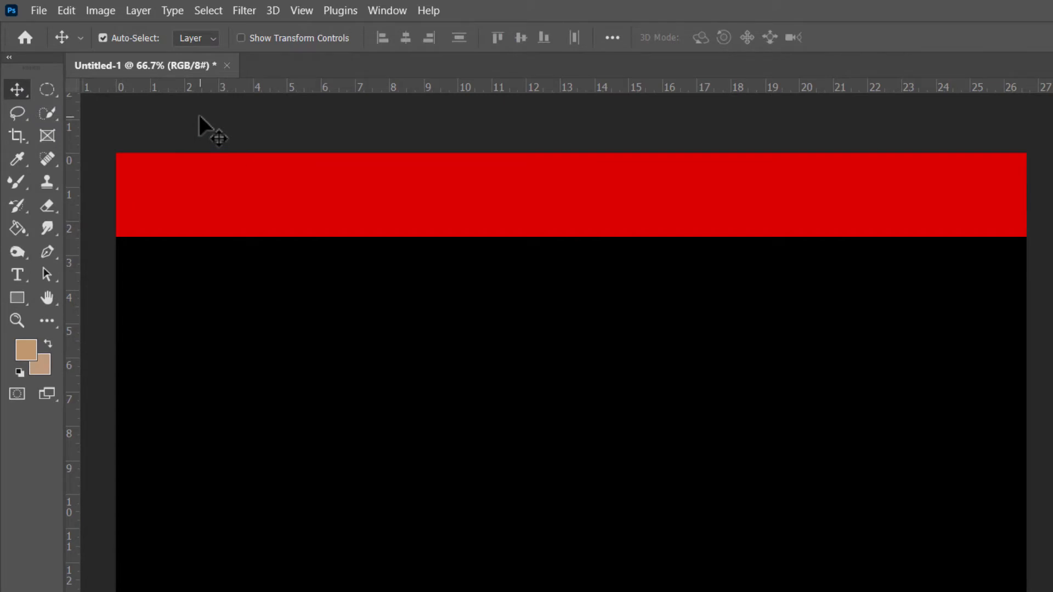
Change the heading rectangle's fill to the darker red a61010 in its shape properties, then close them and deselect the shape.
{"action": "left_click", "coordinate": [246, 204]}
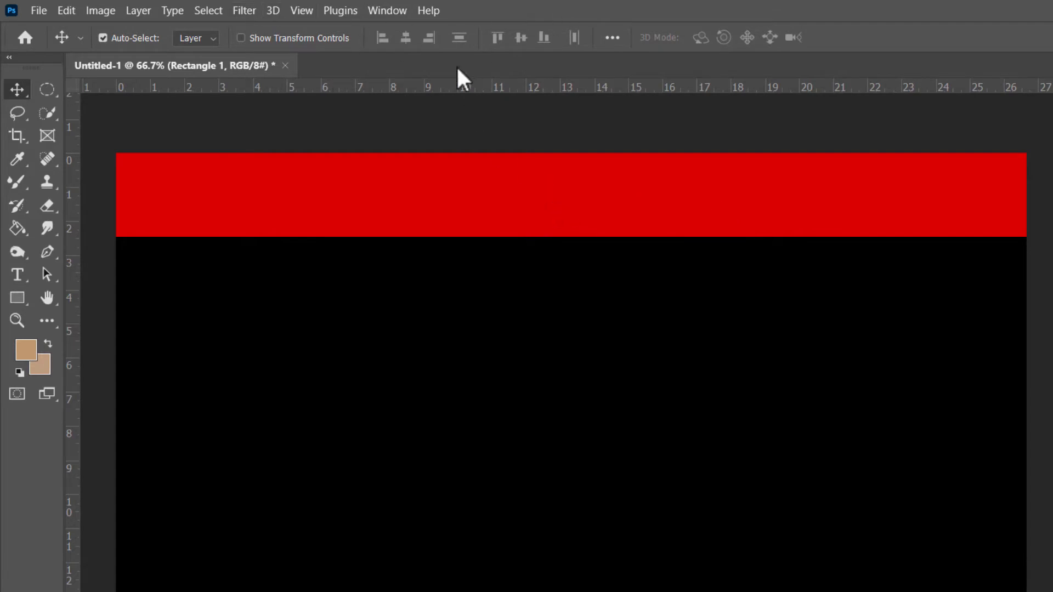
{"action": "left_click", "coordinate": [395, 11]}
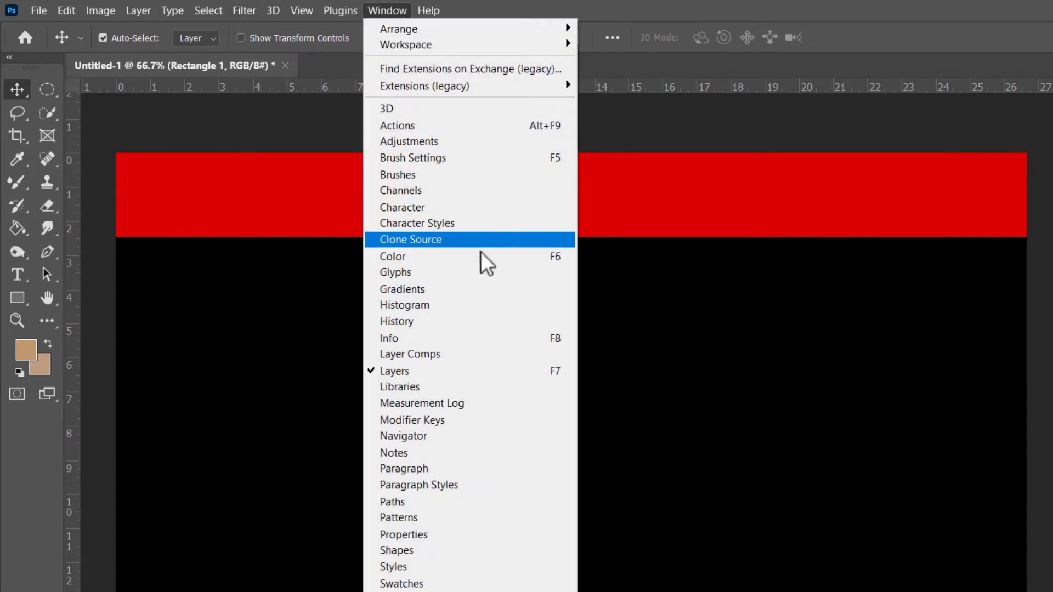
{"action": "left_click", "coordinate": [403, 534]}
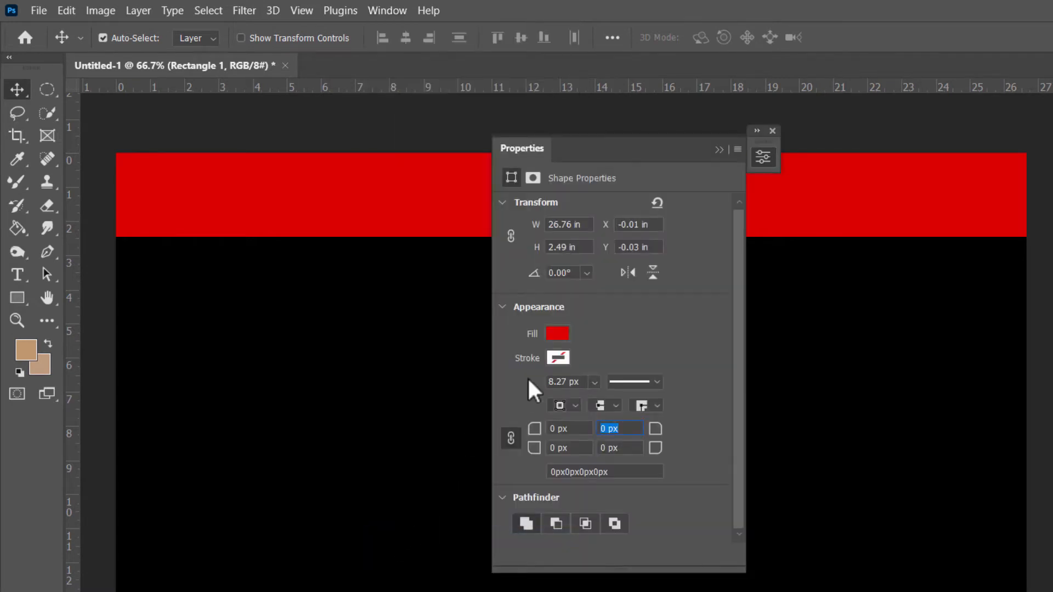
{"action": "left_click", "coordinate": [561, 335]}
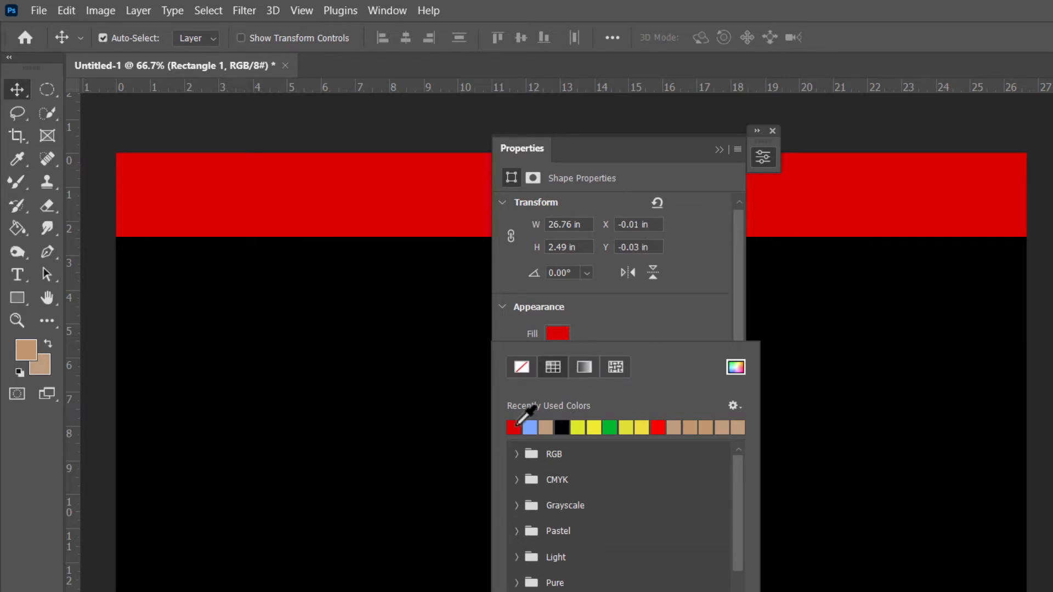
{"action": "left_click", "coordinate": [736, 365]}
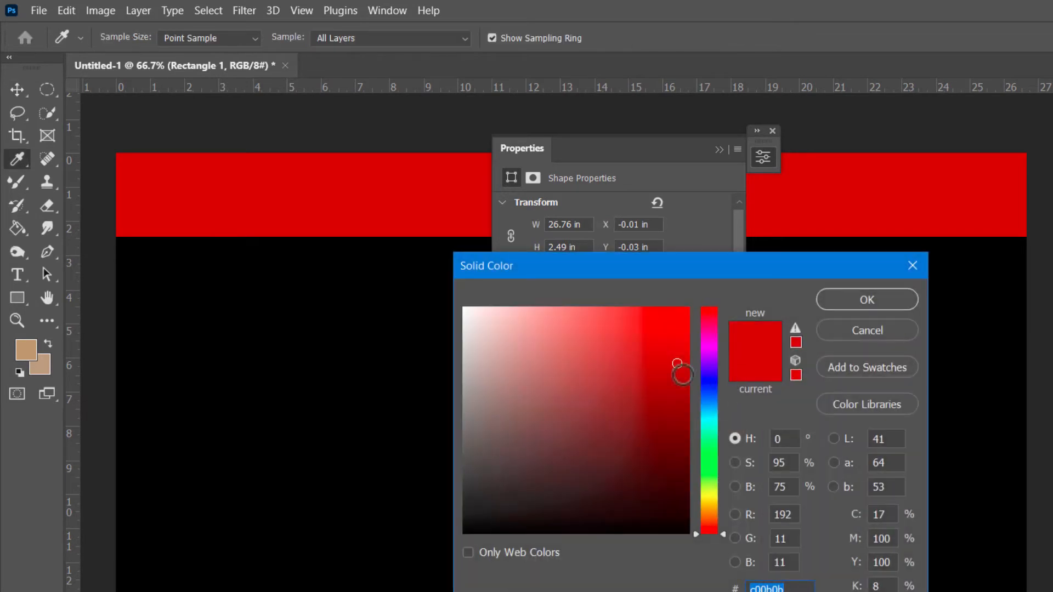
{"action": "left_click", "coordinate": [678, 404]}
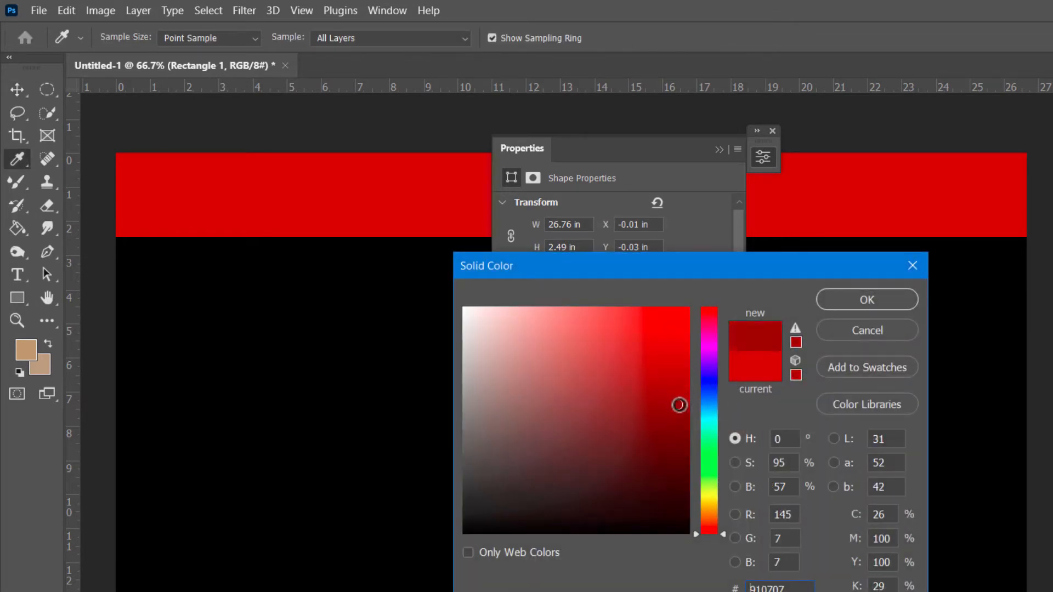
{"action": "left_click", "coordinate": [680, 393]}
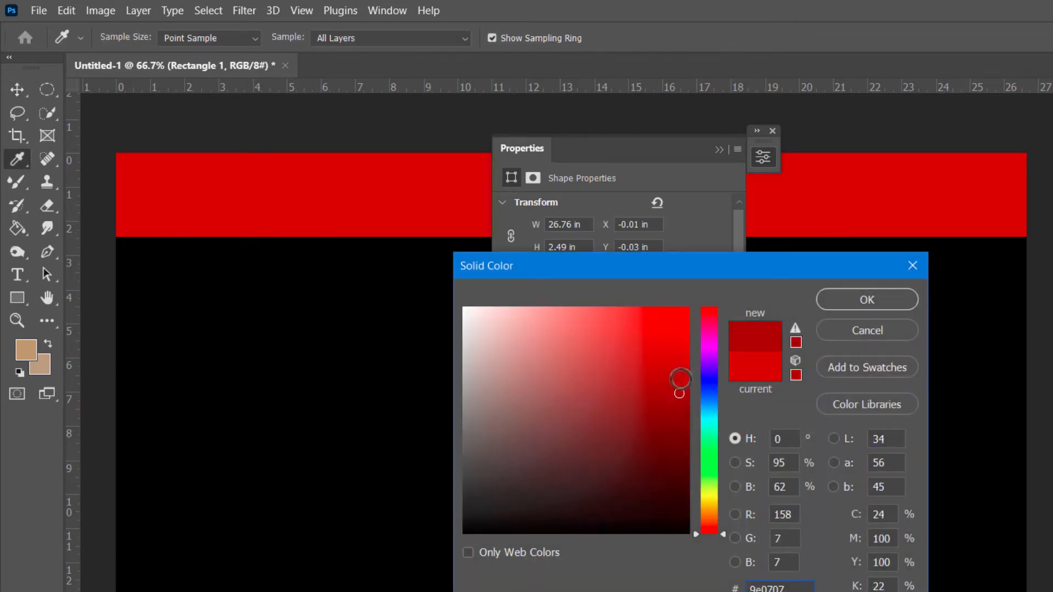
{"action": "left_click", "coordinate": [669, 386]}
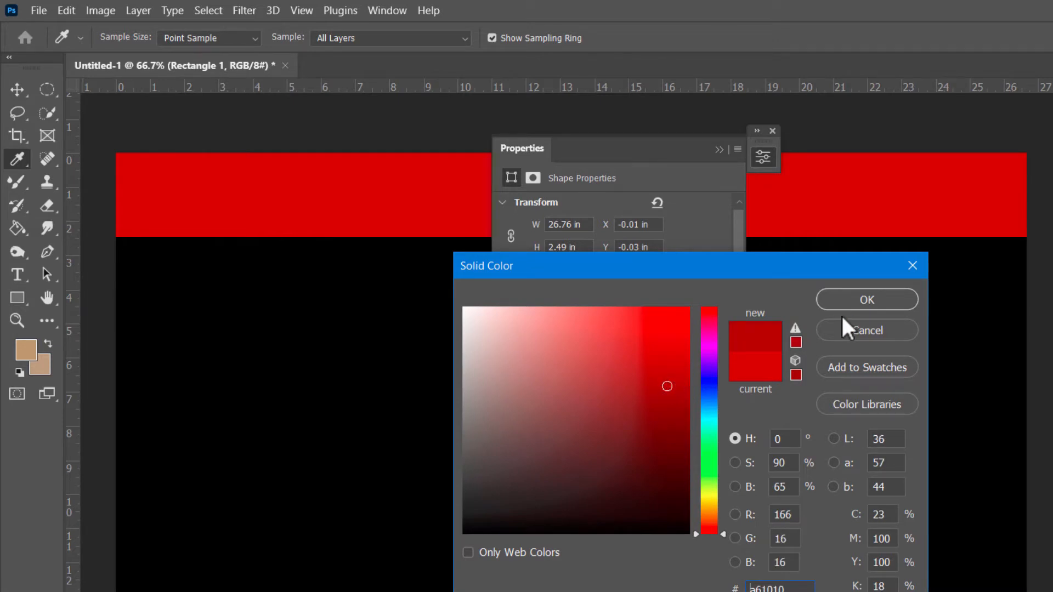
{"action": "left_click", "coordinate": [857, 301]}
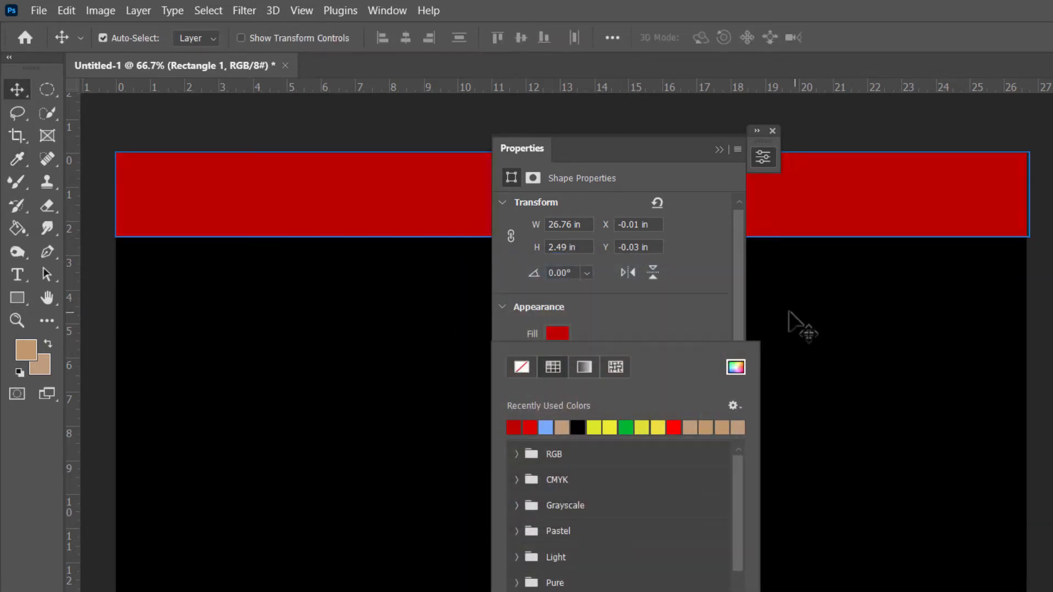
{"action": "left_click", "coordinate": [719, 150]}
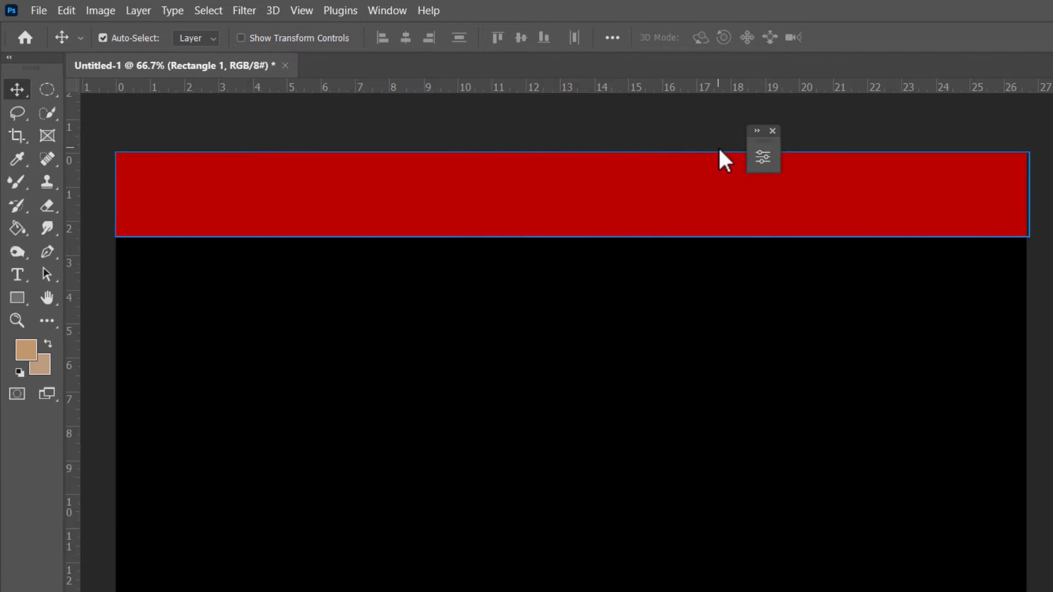
{"action": "left_click", "coordinate": [772, 130]}
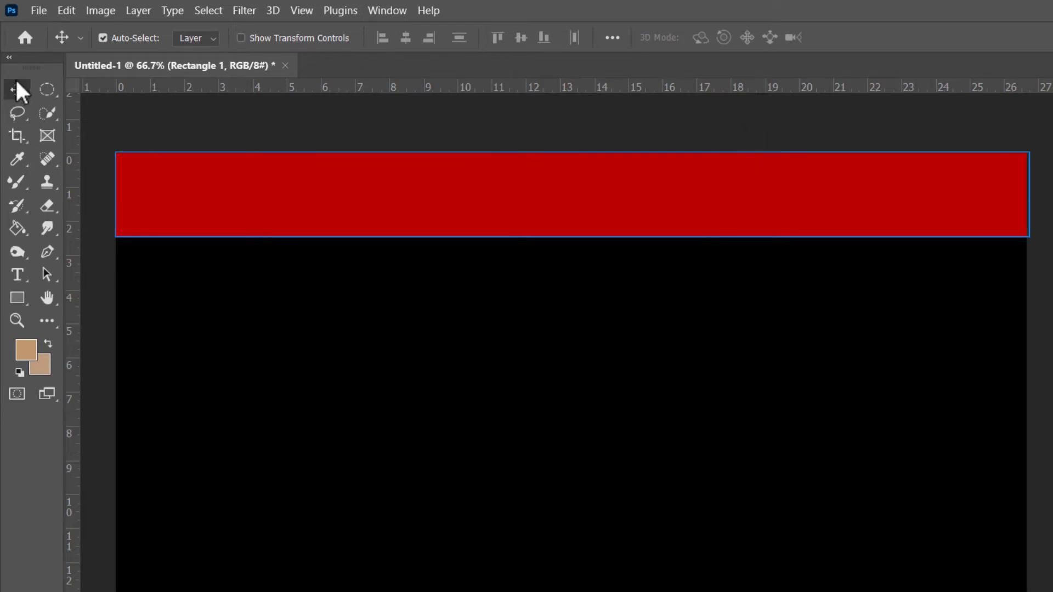
{"action": "left_click", "coordinate": [137, 112]}
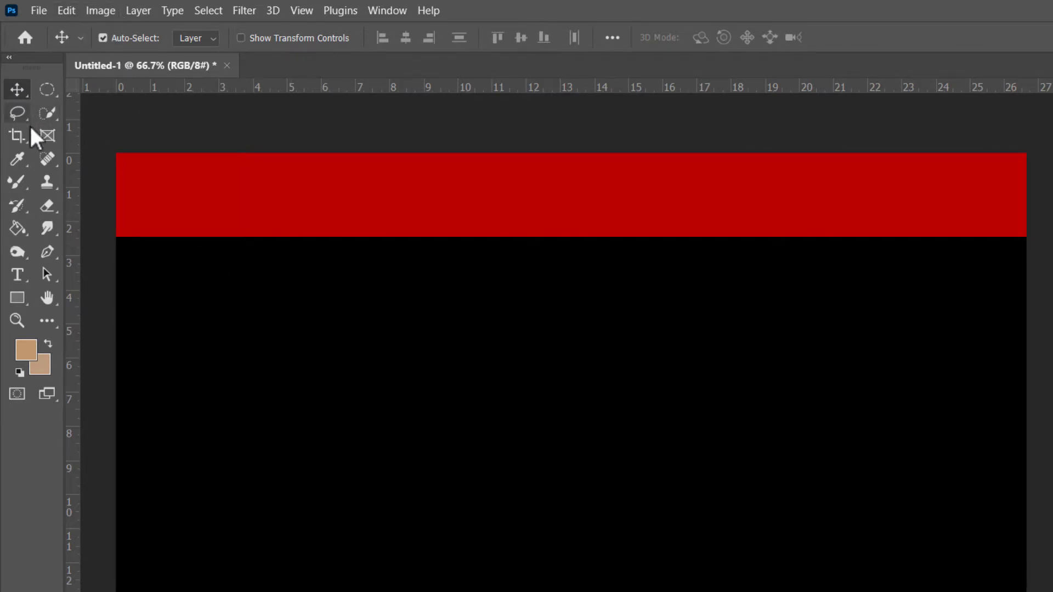
Stretch the red heading bar downward to about 109% of its height with Free Transform and apply it.
{"action": "left_click", "coordinate": [572, 199]}
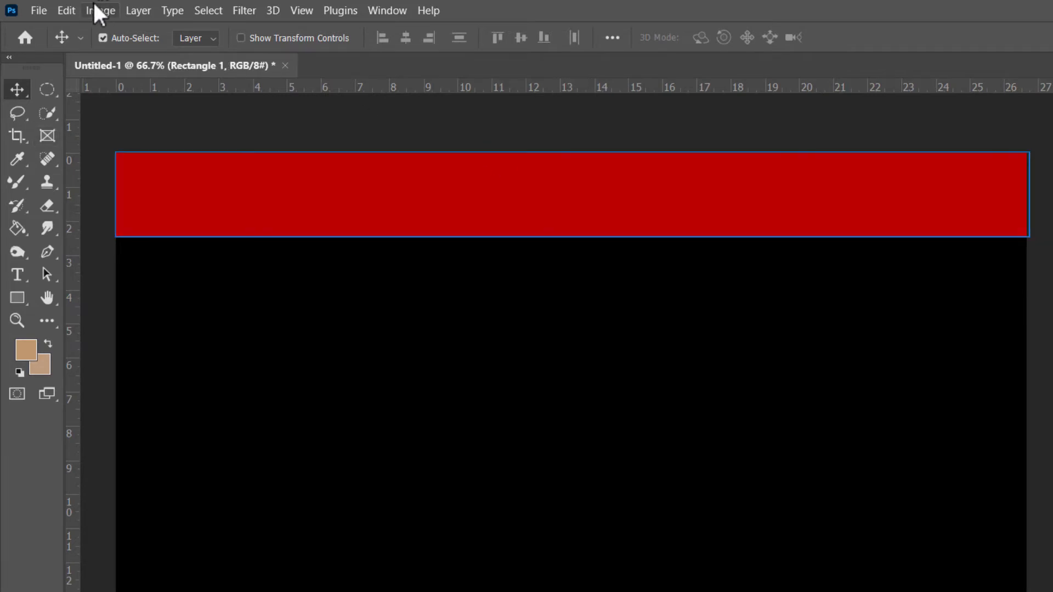
{"action": "left_click", "coordinate": [68, 10]}
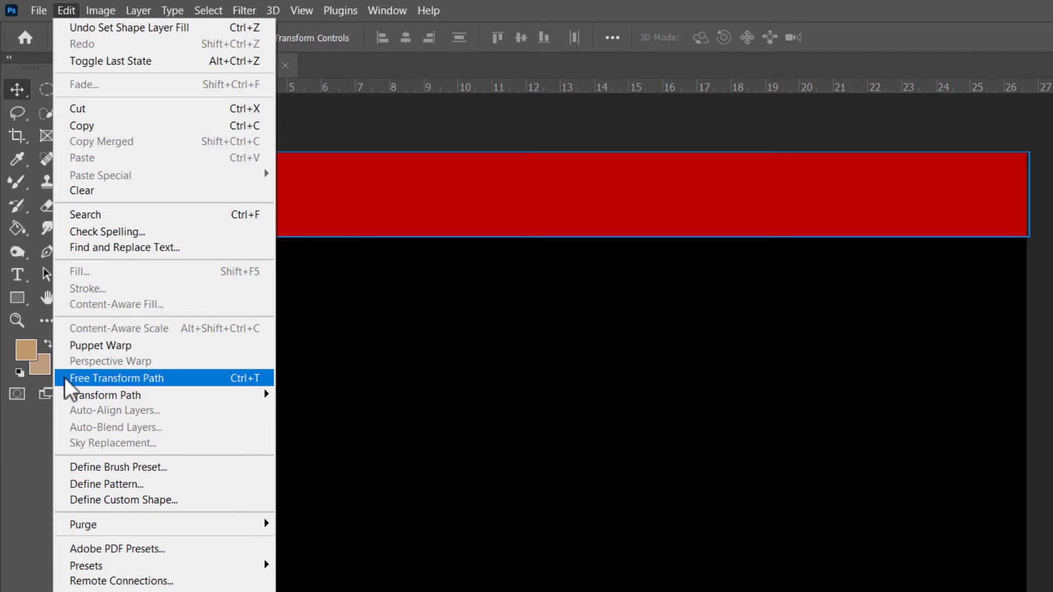
{"action": "left_click", "coordinate": [138, 379]}
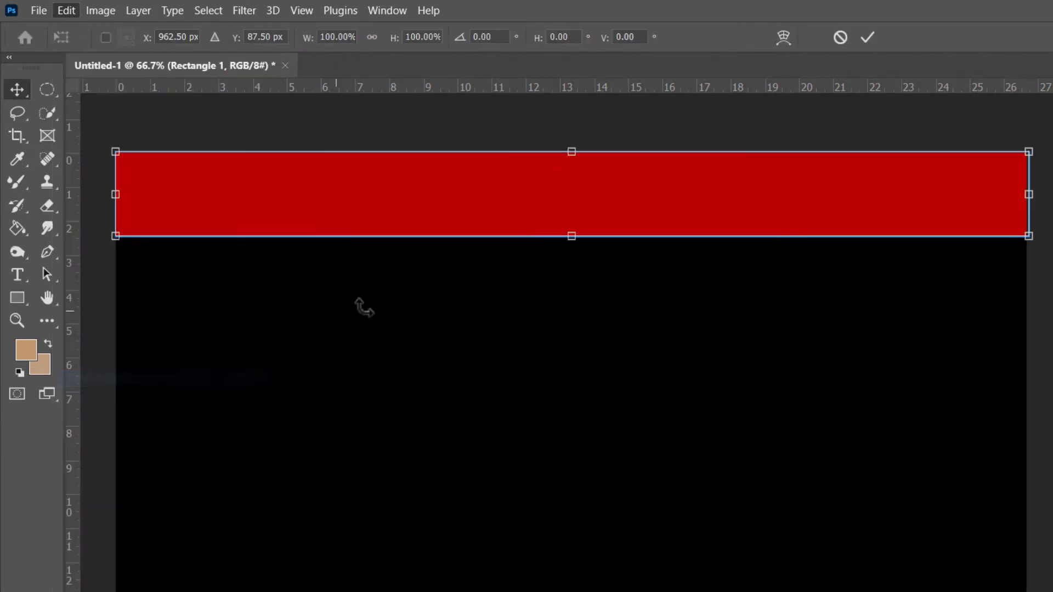
{"action": "left_click_drag", "start_coordinate": [571, 236], "coordinate": [570, 244]}
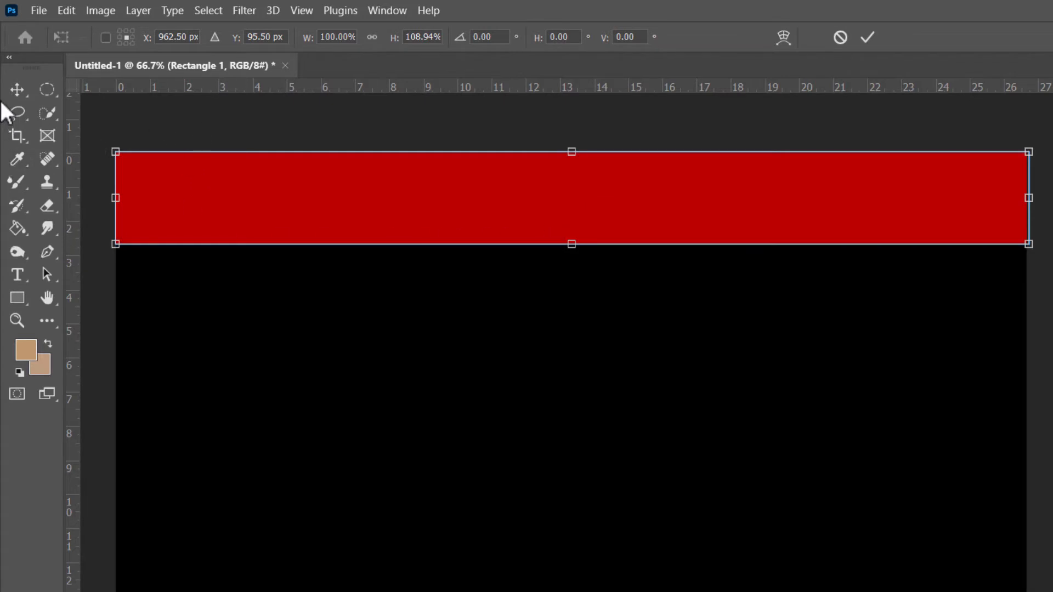
{"action": "left_click", "coordinate": [14, 85]}
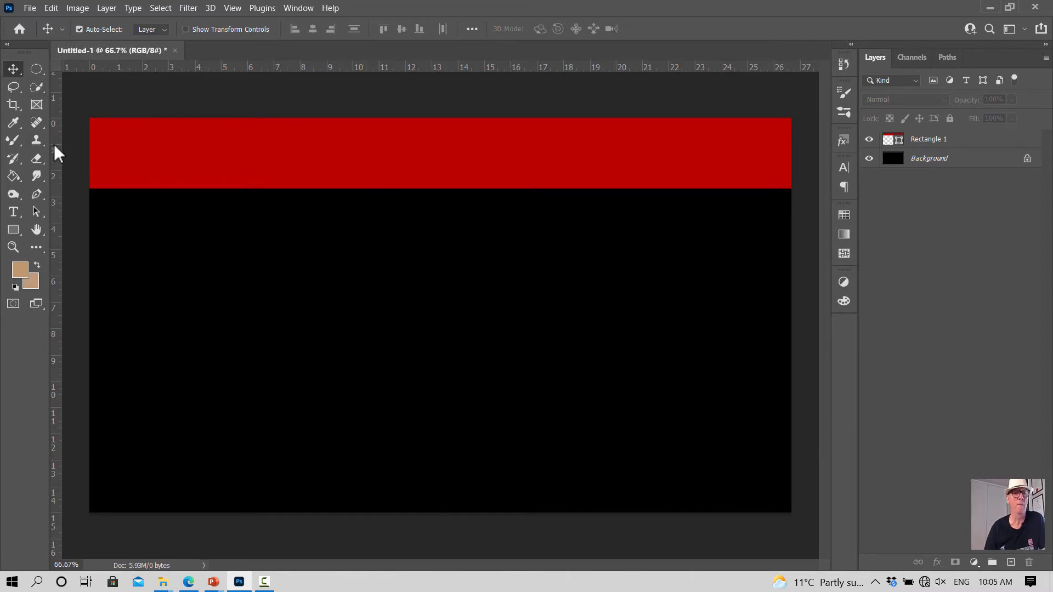
Set the Rectangle tool's fill to the orange-brown colour b47f22.
{"action": "left_click", "coordinate": [12, 229]}
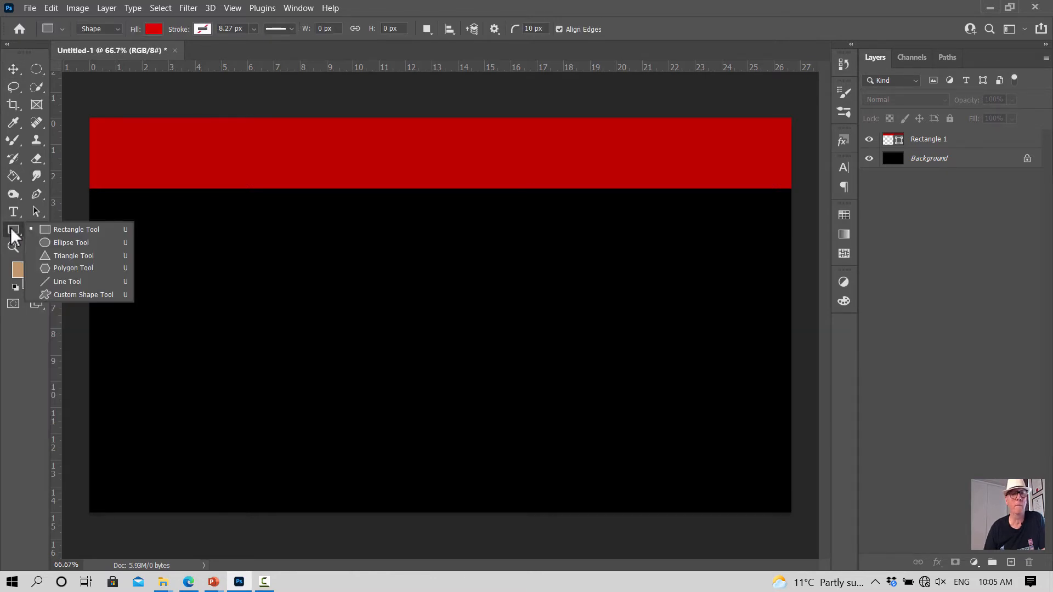
{"action": "left_click", "coordinate": [76, 229]}
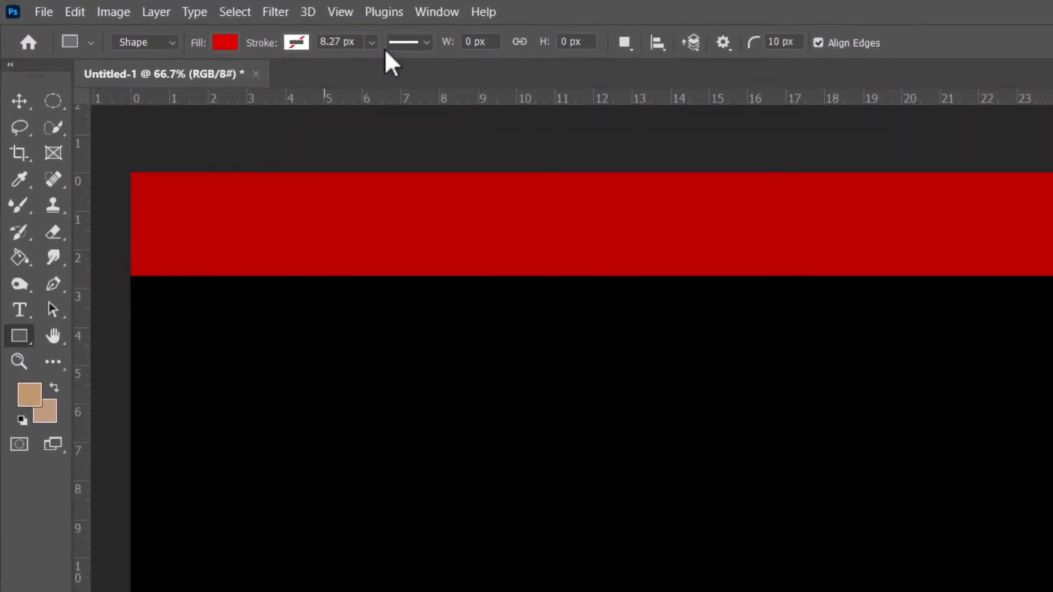
{"action": "left_click", "coordinate": [275, 53]}
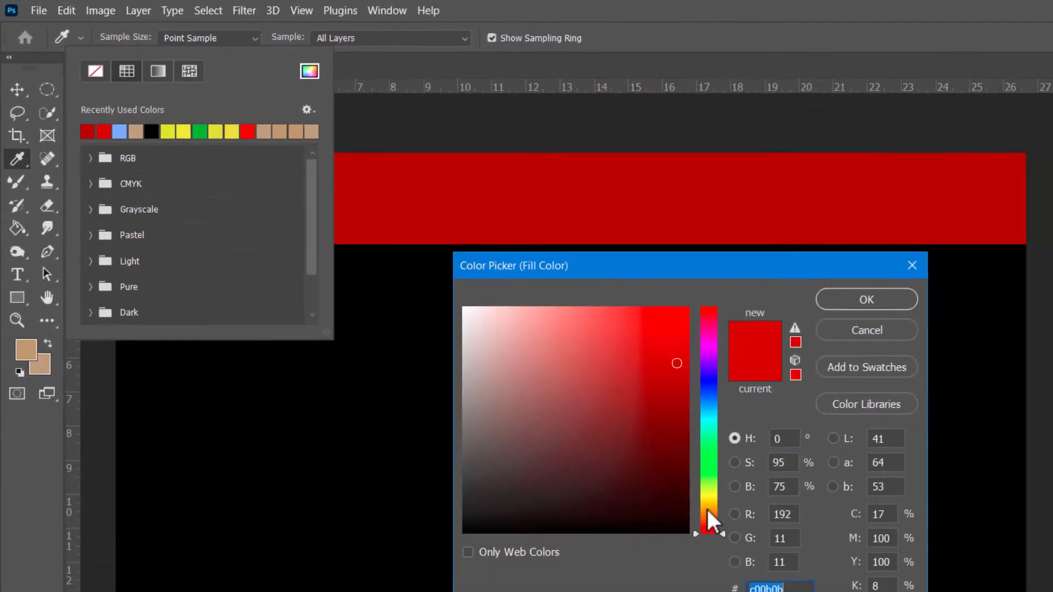
{"action": "left_click", "coordinate": [708, 510]}
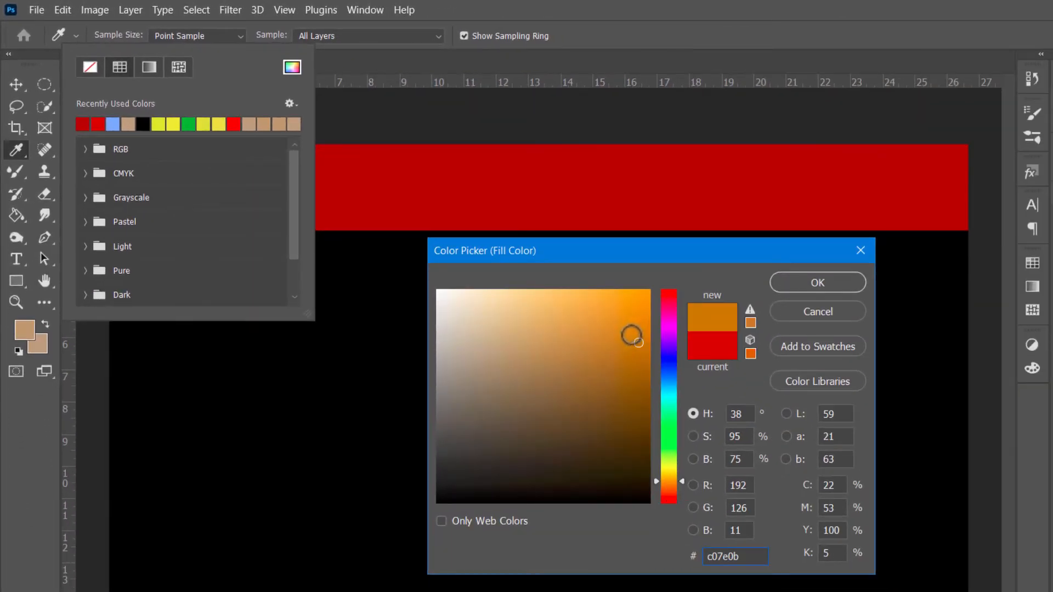
{"action": "left_click", "coordinate": [627, 336]}
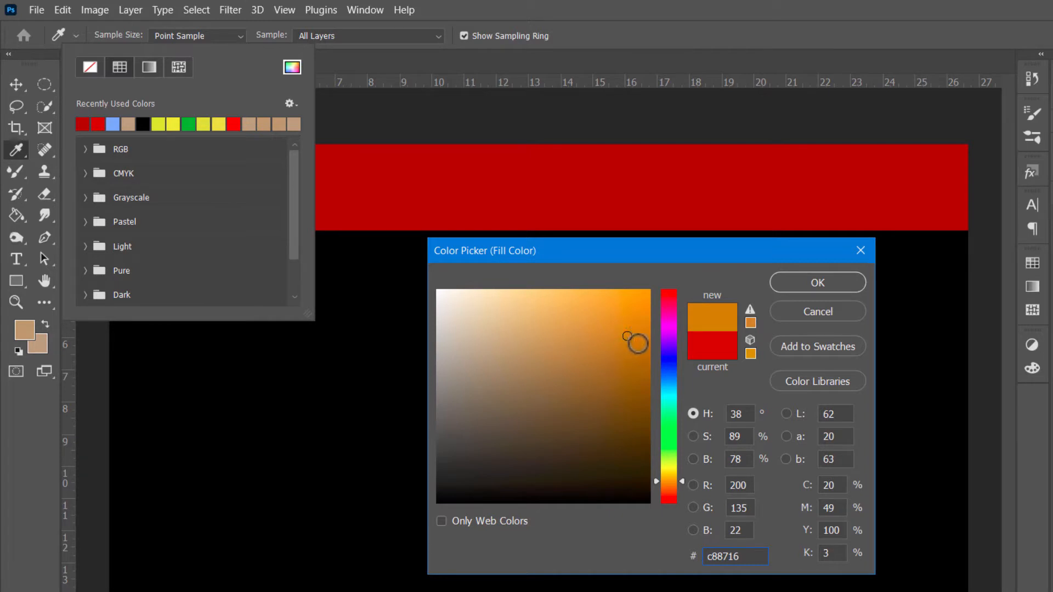
{"action": "left_click", "coordinate": [629, 356]}
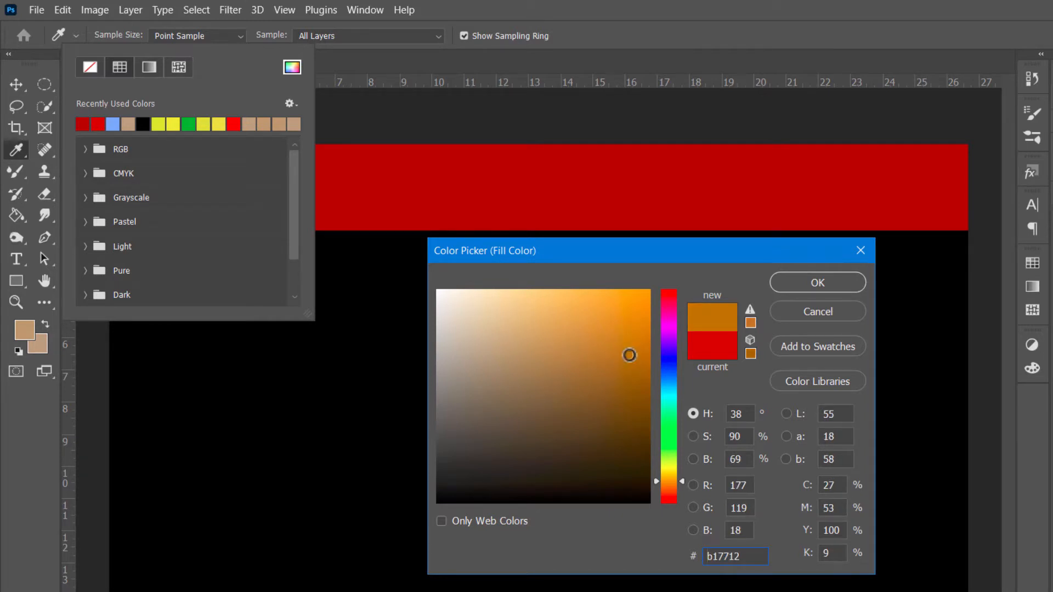
{"action": "left_click", "coordinate": [616, 366]}
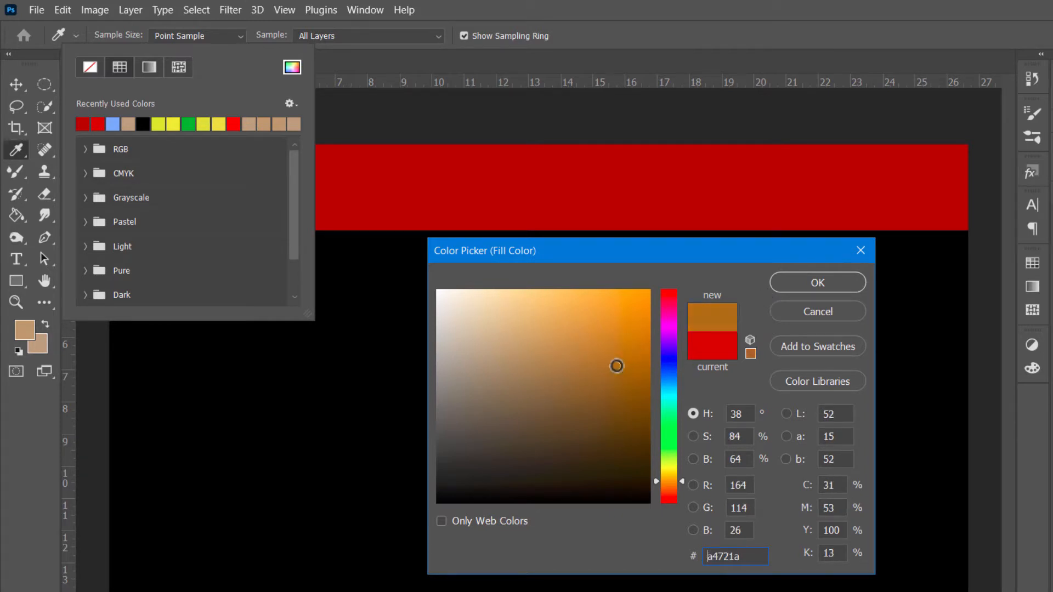
{"action": "left_click", "coordinate": [611, 353]}
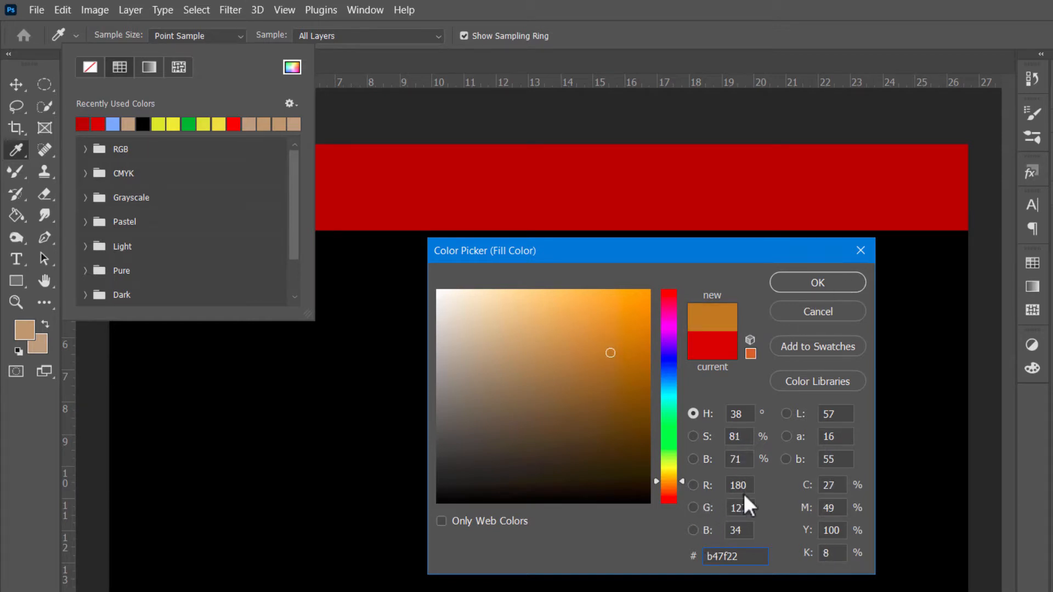
{"action": "left_click", "coordinate": [819, 281]}
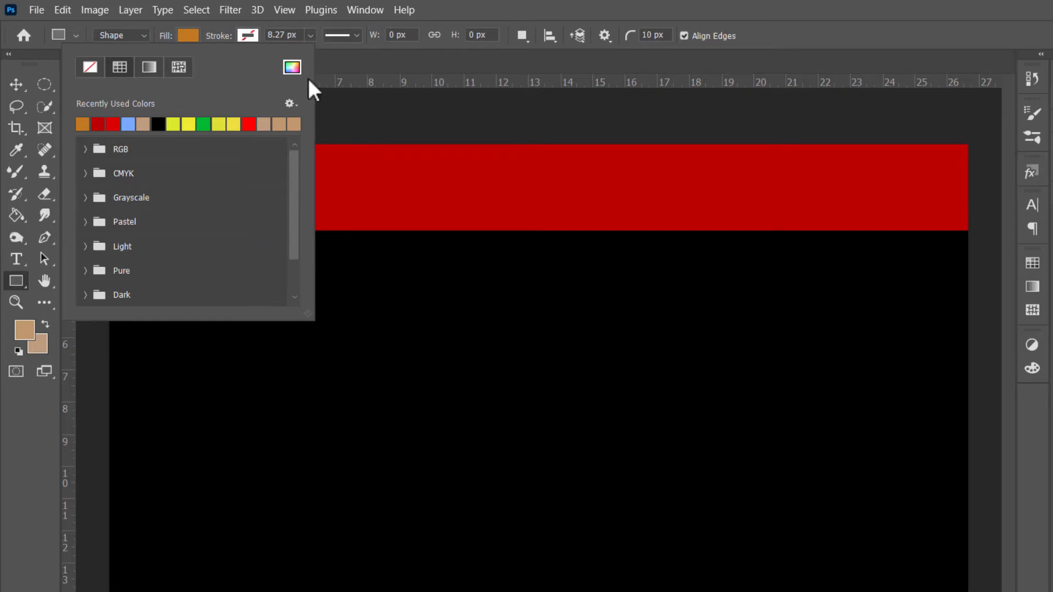
{"action": "left_click", "coordinate": [192, 38]}
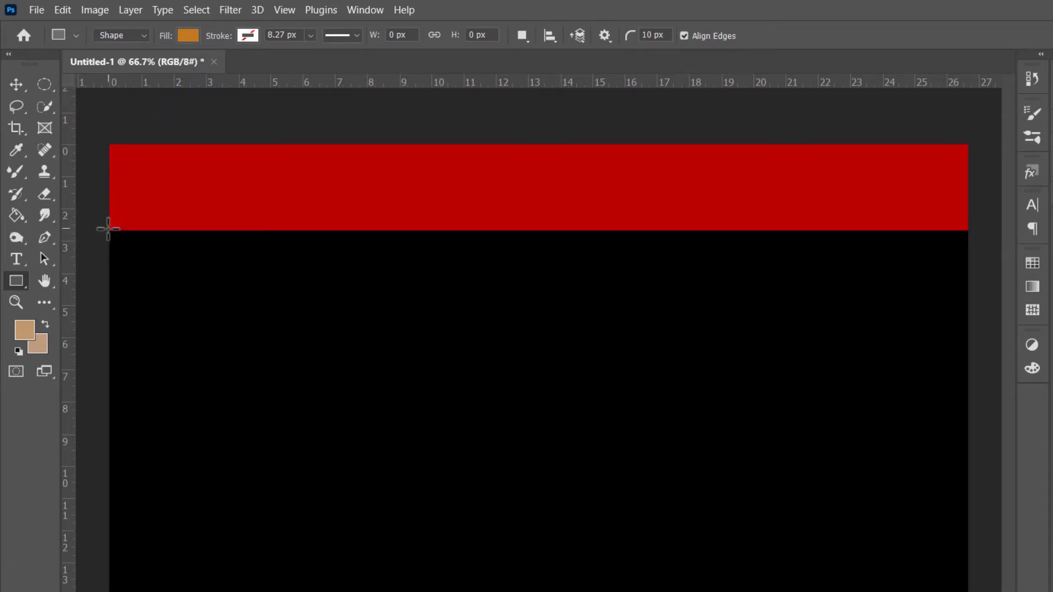
Draw a full-width rectangle about 1924 × 765 px directly below the red bar and set all its corner radii to 0 px.
{"action": "left_click_drag", "start_coordinate": [108, 228], "coordinate": [969, 571]}
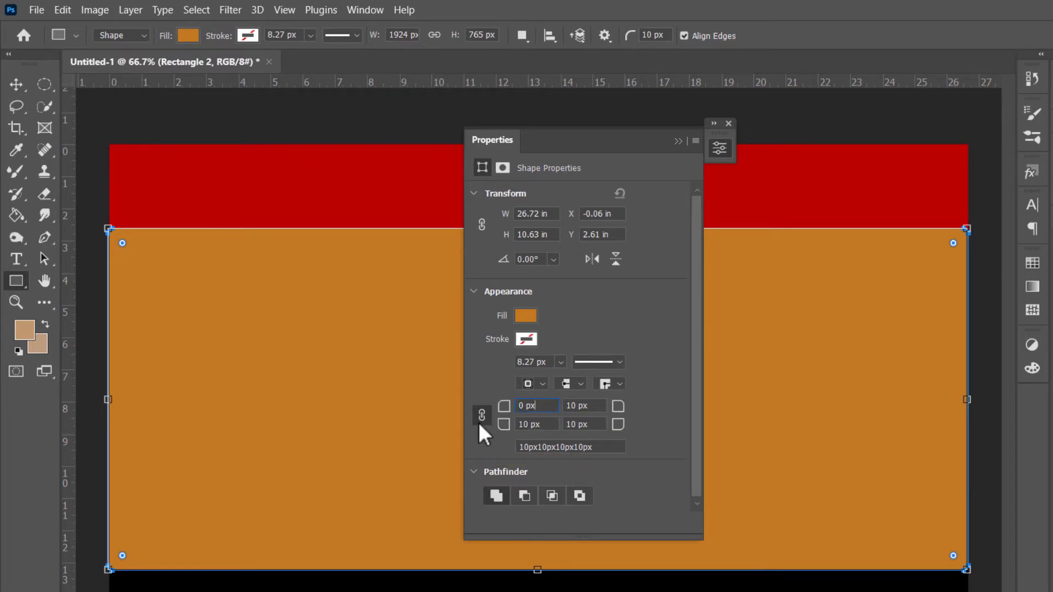
{"action": "left_click", "coordinate": [528, 426]}
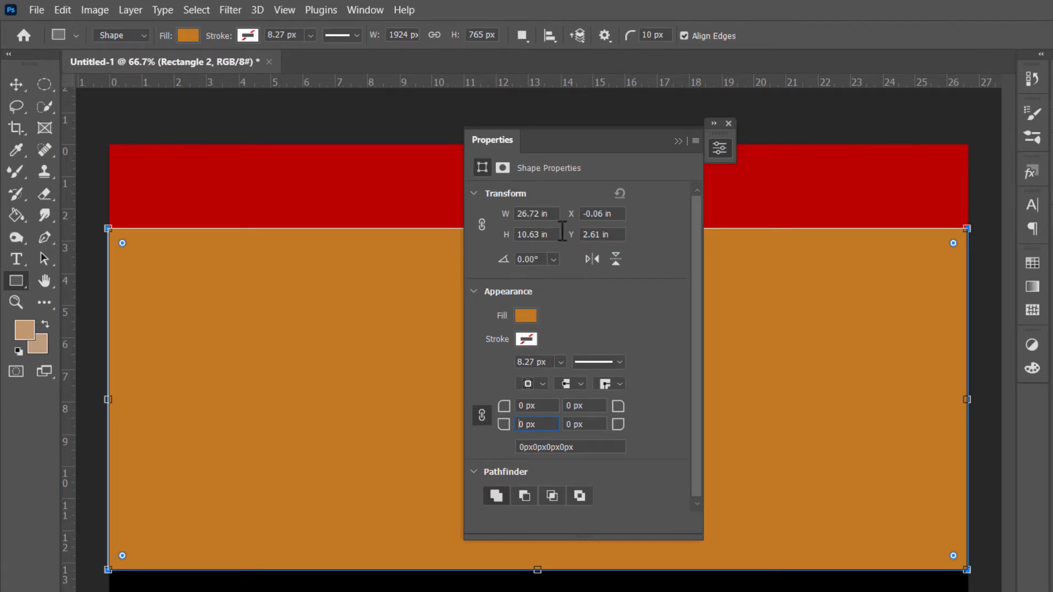
{"action": "left_click", "coordinate": [679, 139]}
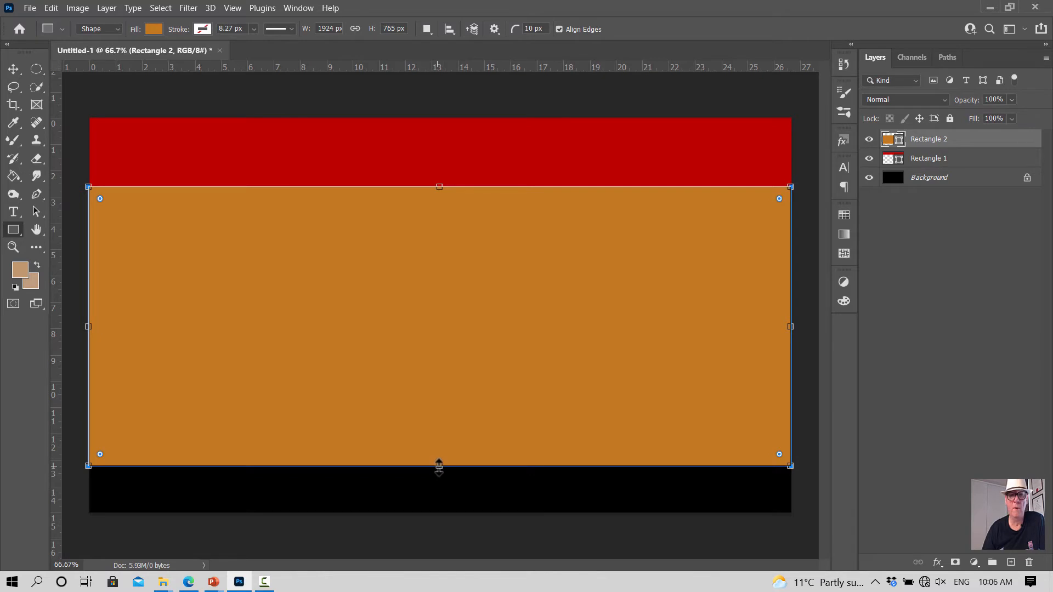
Shorten the brown rectangle from its lower edge to about 756 px high and deselect it.
{"action": "left_click_drag", "start_coordinate": [440, 465], "coordinate": [439, 463]}
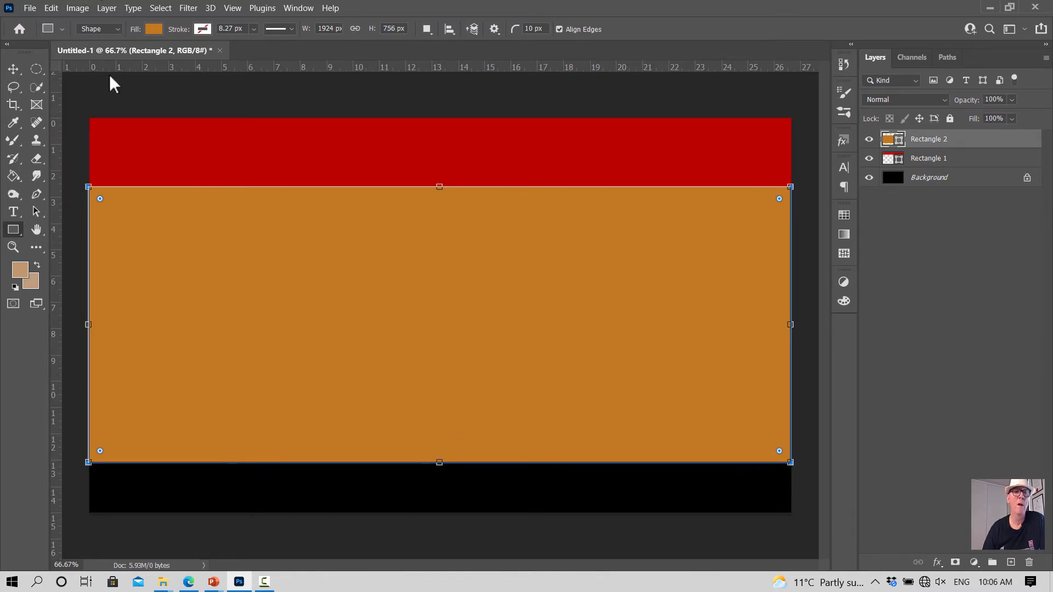
{"action": "left_click", "coordinate": [13, 69]}
{"action": "left_click", "coordinate": [88, 118]}
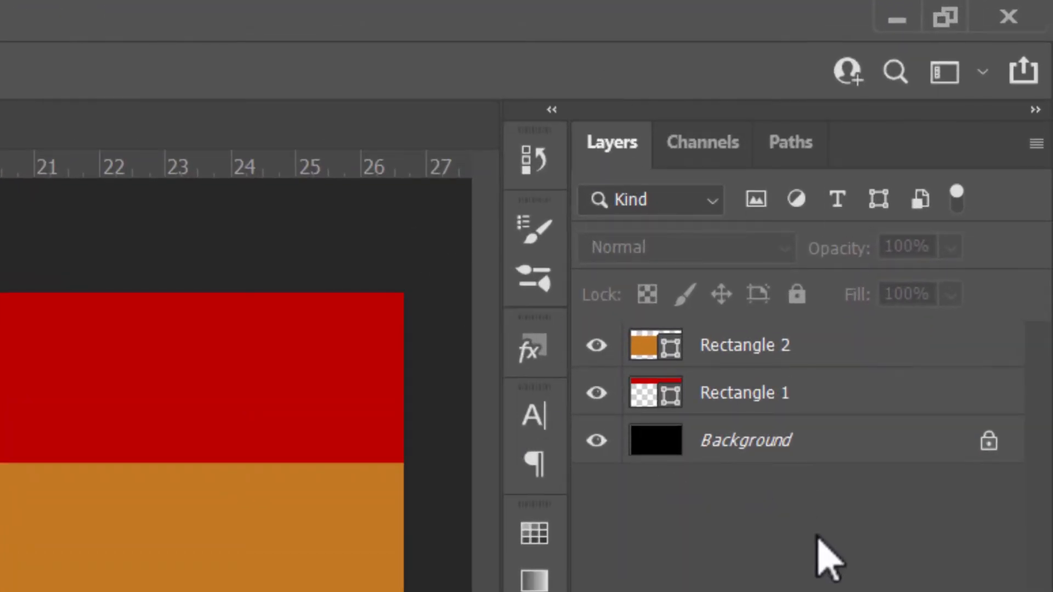
{"action": "left_click", "coordinate": [719, 439]}
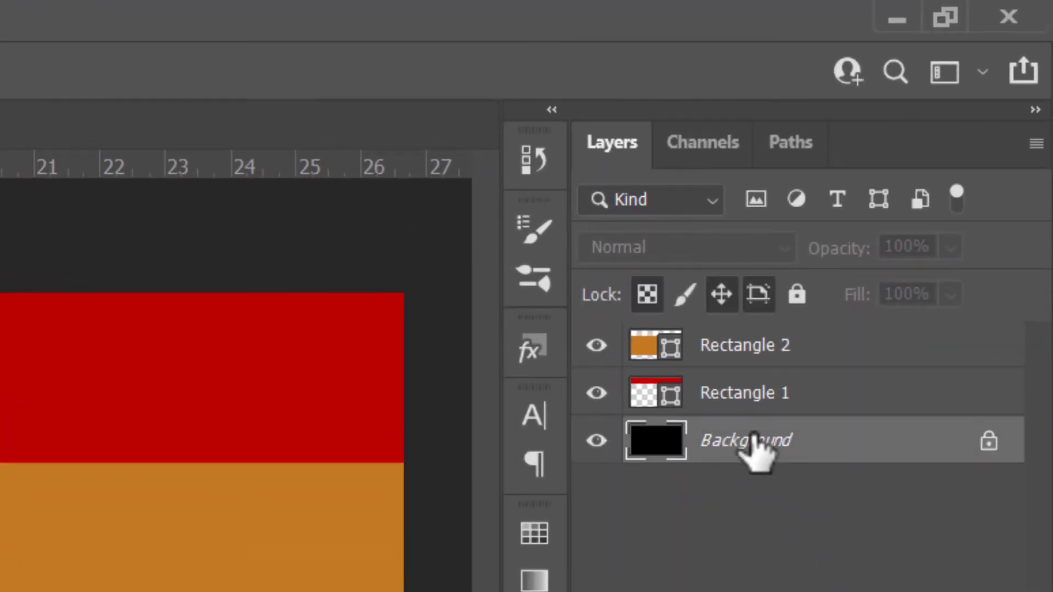
{"action": "left_click", "coordinate": [762, 384]}
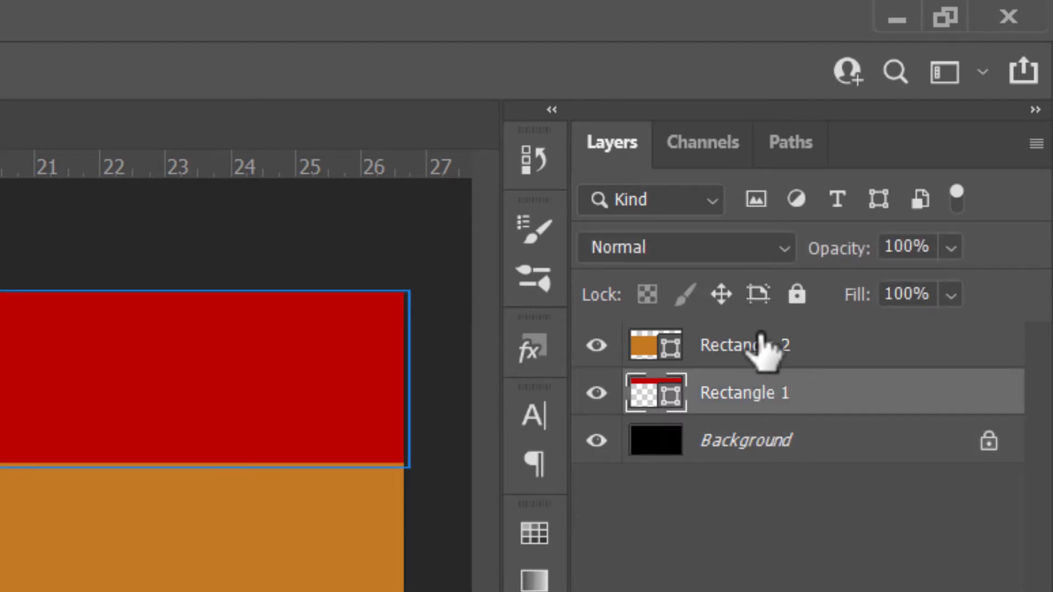
{"action": "left_click", "coordinate": [765, 346]}
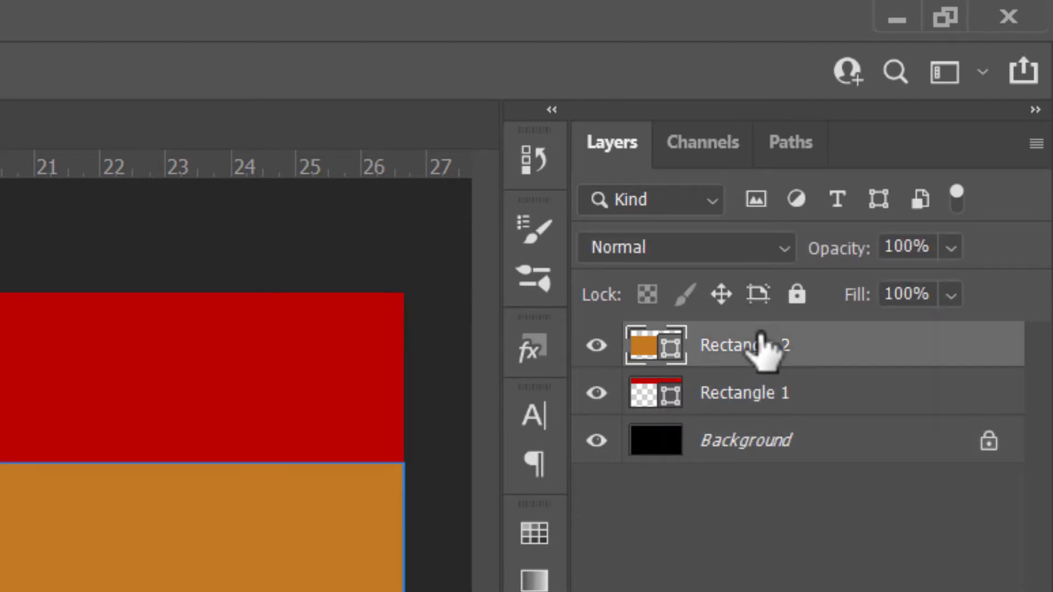
Rename the heading bar's layer as RED Rectangle 1.
{"action": "left_click", "coordinate": [747, 390]}
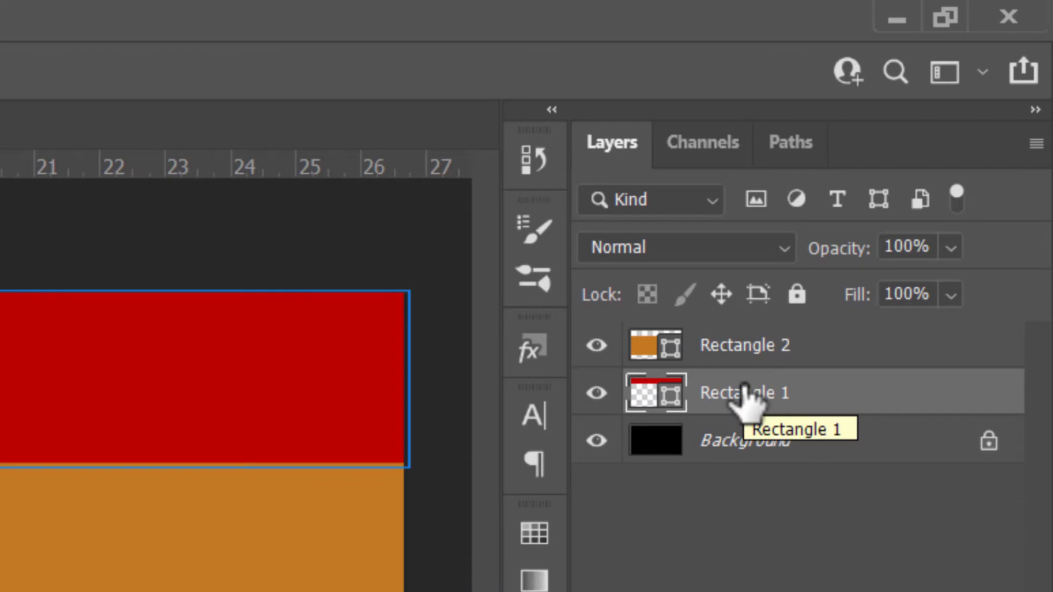
{"action": "double_click", "coordinate": [746, 392]}
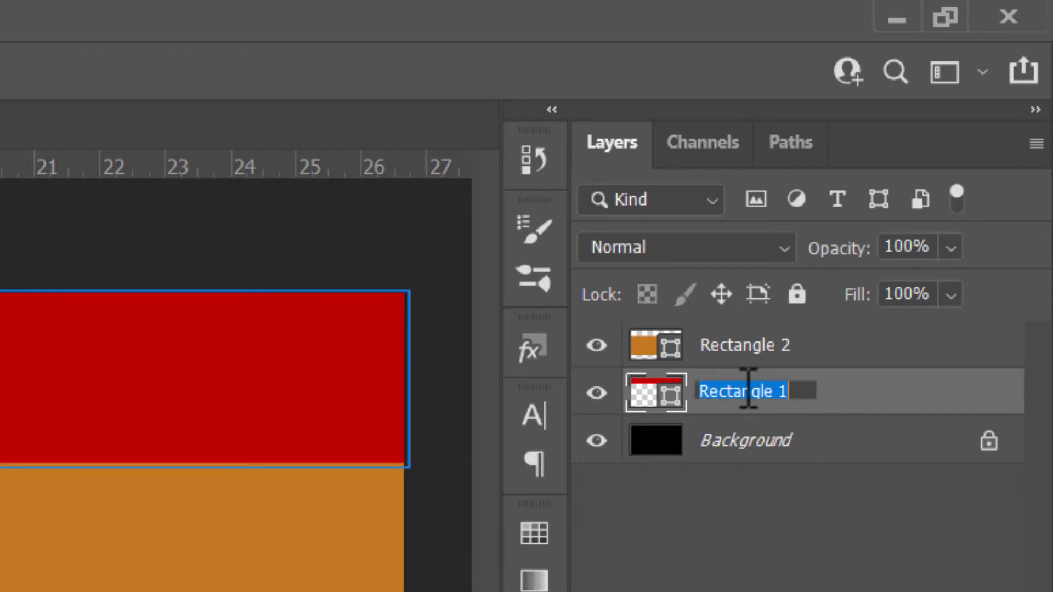
{"action": "left_click", "coordinate": [715, 392]}
{"action": "type", "text": "RED"}
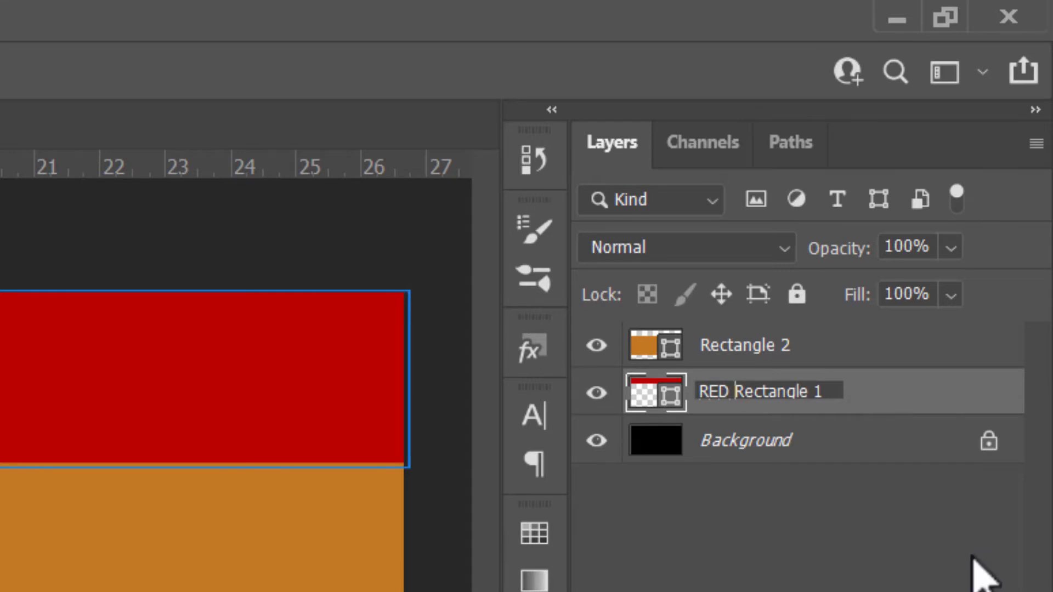
{"action": "left_click", "coordinate": [982, 571]}
Rename the brown rectangle's layer as BROWN Rectangle 2 and deselect it.
{"action": "double_click", "coordinate": [734, 345]}
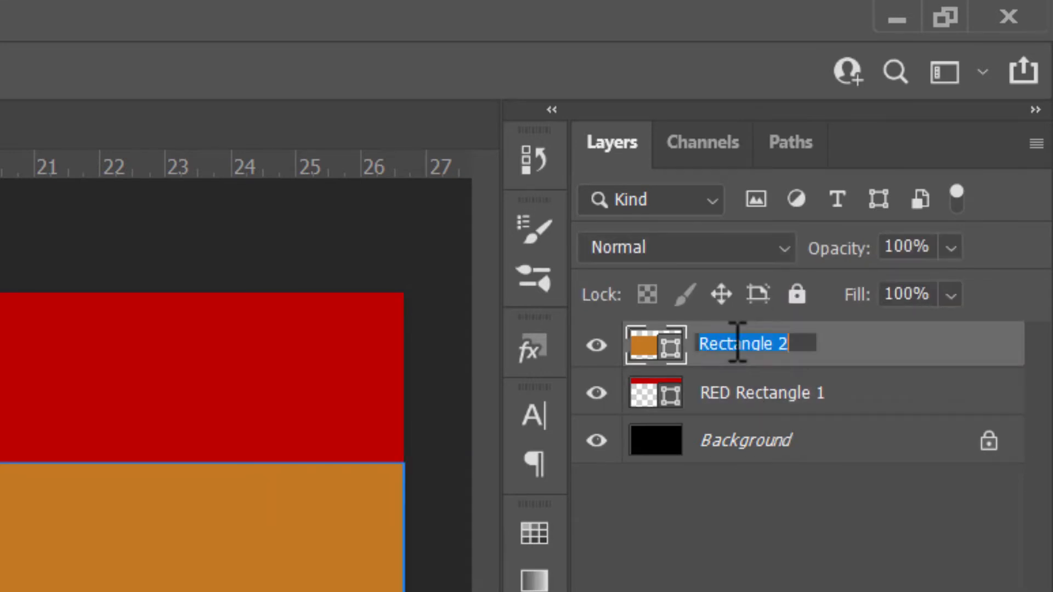
{"action": "left_click", "coordinate": [699, 344]}
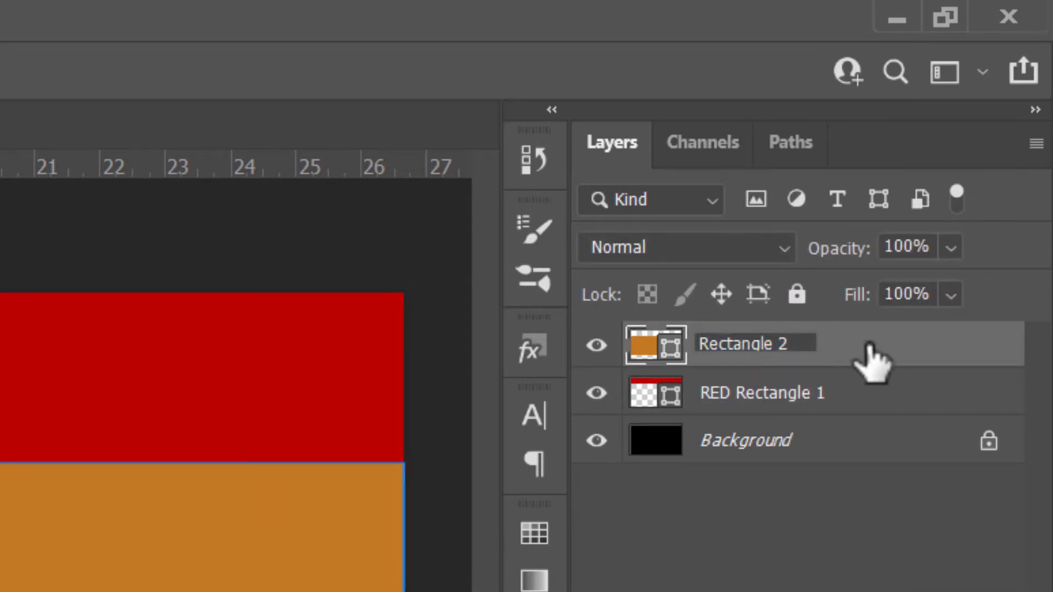
{"action": "type", "text": "BROWN"}
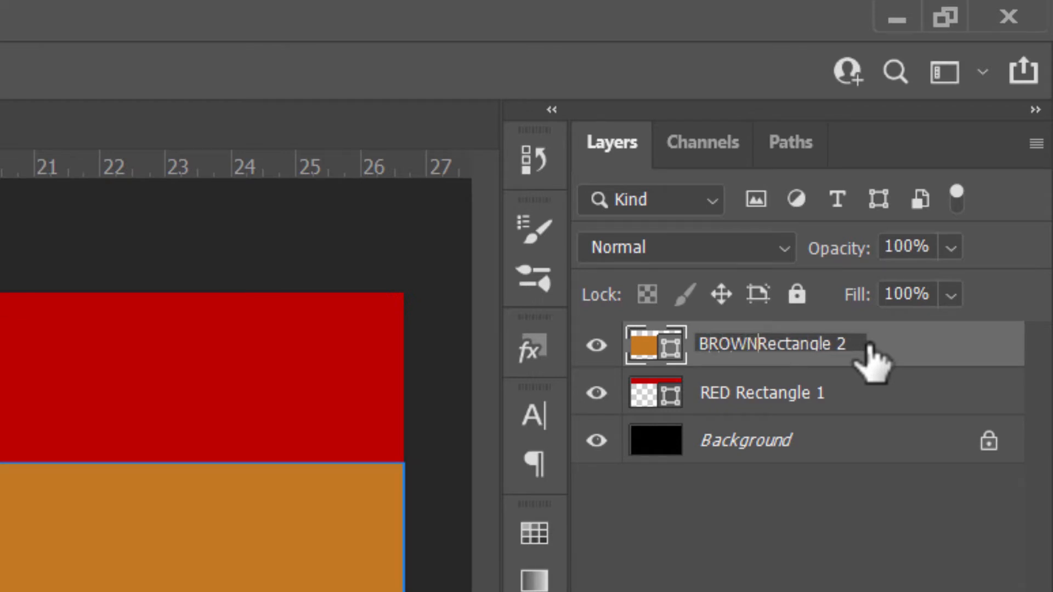
{"action": "left_click", "coordinate": [859, 570]}
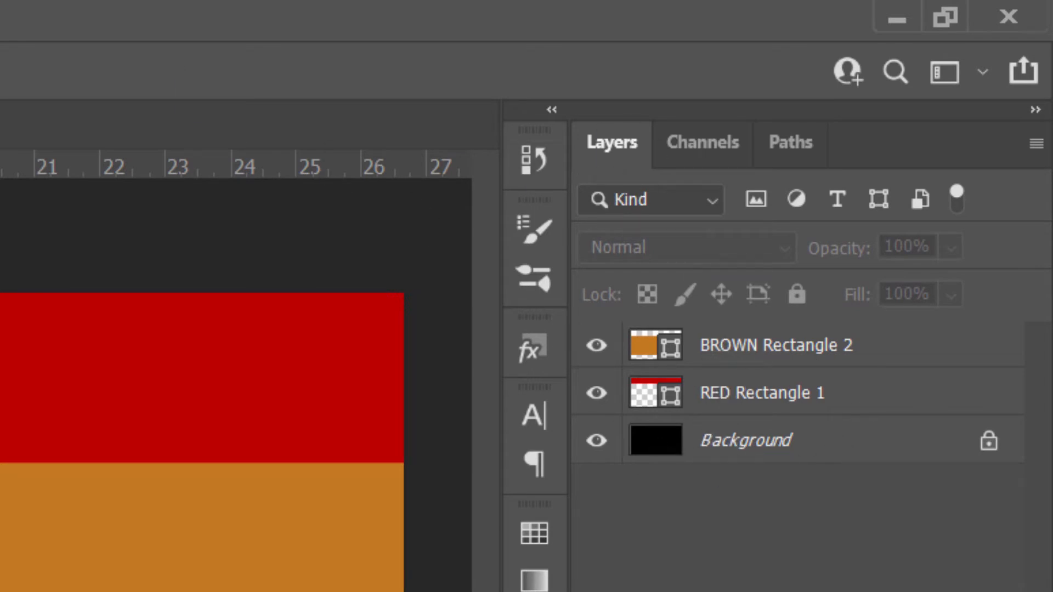
Hide the Layers panel and show it again.
{"action": "left_click", "coordinate": [74, 11]}
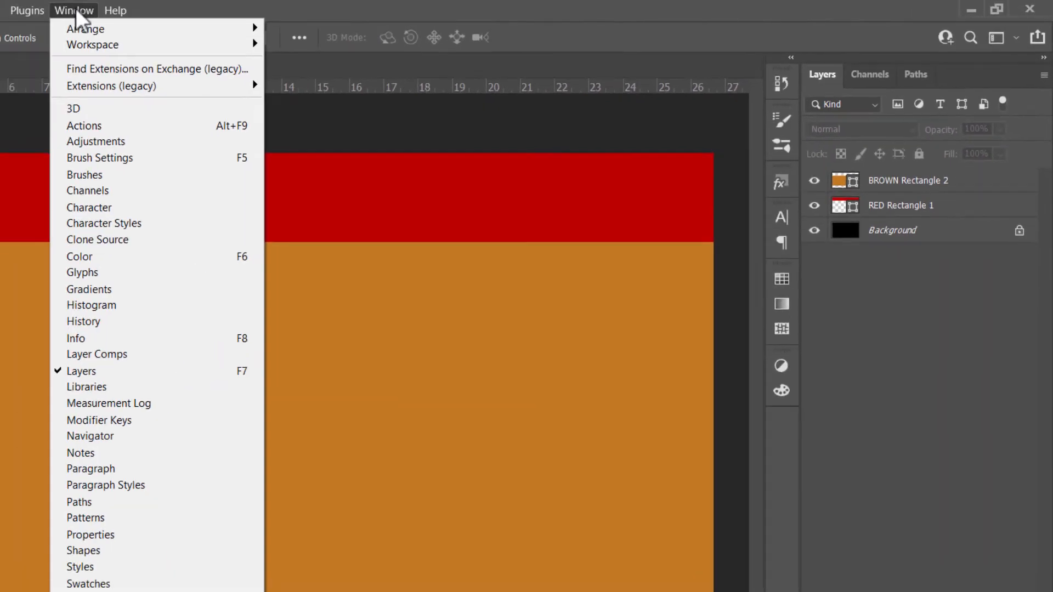
{"action": "left_click", "coordinate": [78, 370]}
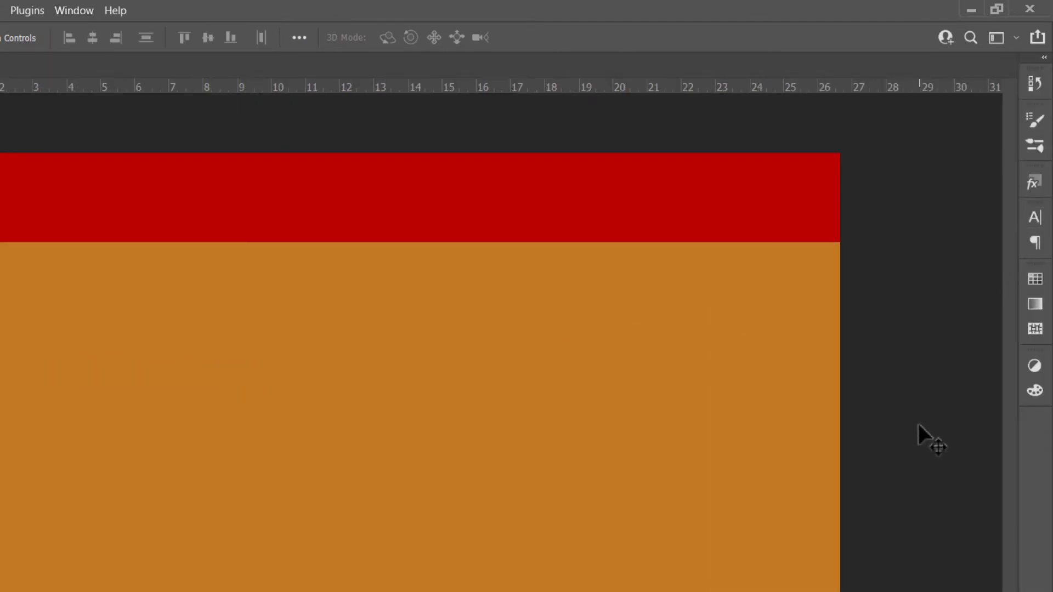
{"action": "left_click", "coordinate": [71, 11]}
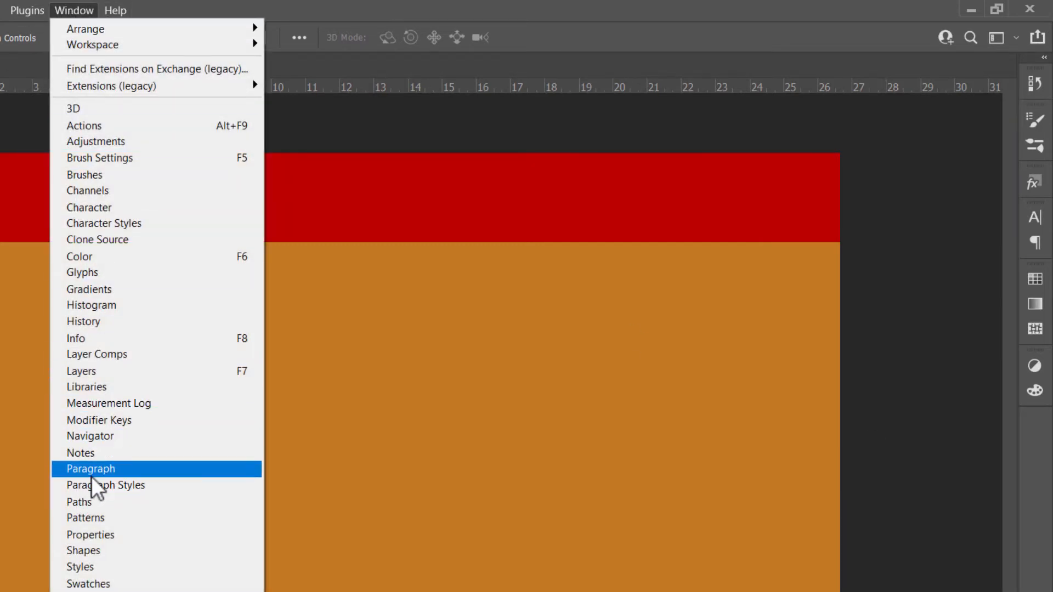
{"action": "left_click", "coordinate": [84, 372]}
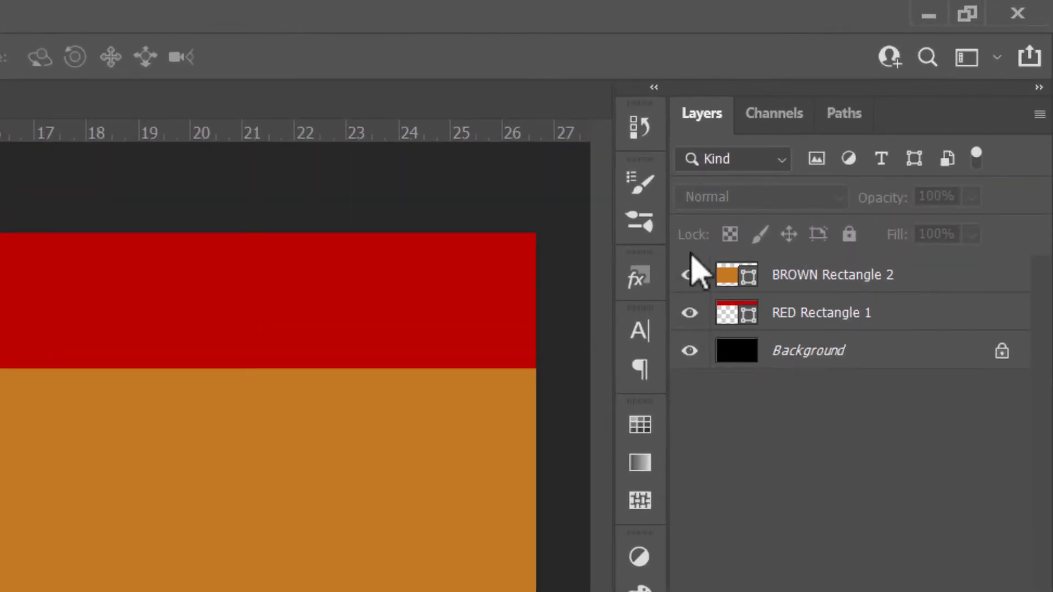
Hide the RED Rectangle 1 layer.
{"action": "left_click", "coordinate": [689, 314]}
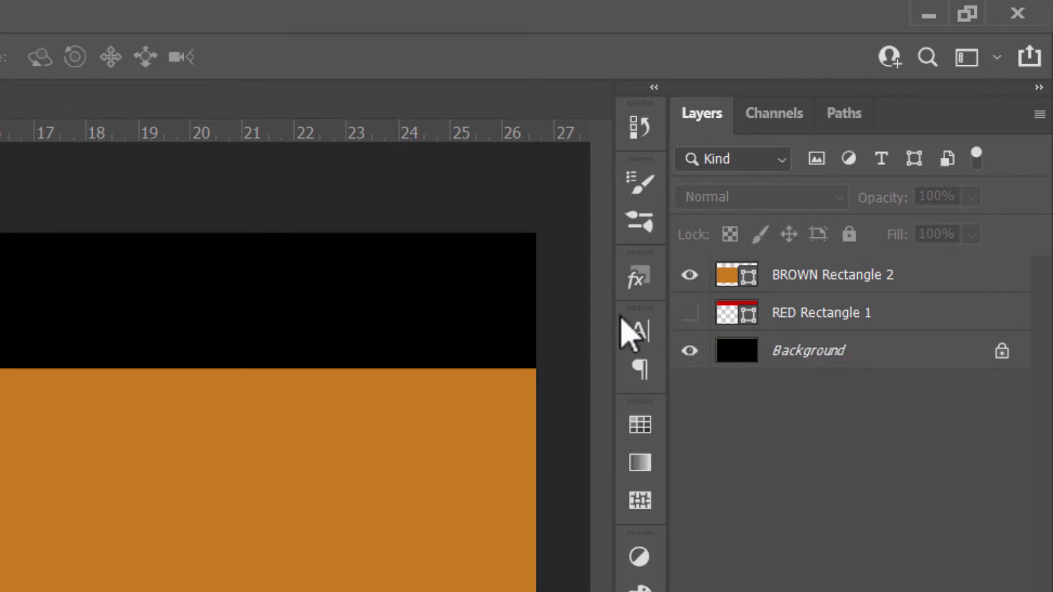
Make the RED Rectangle 1 layer visible again.
{"action": "left_click", "coordinate": [689, 315]}
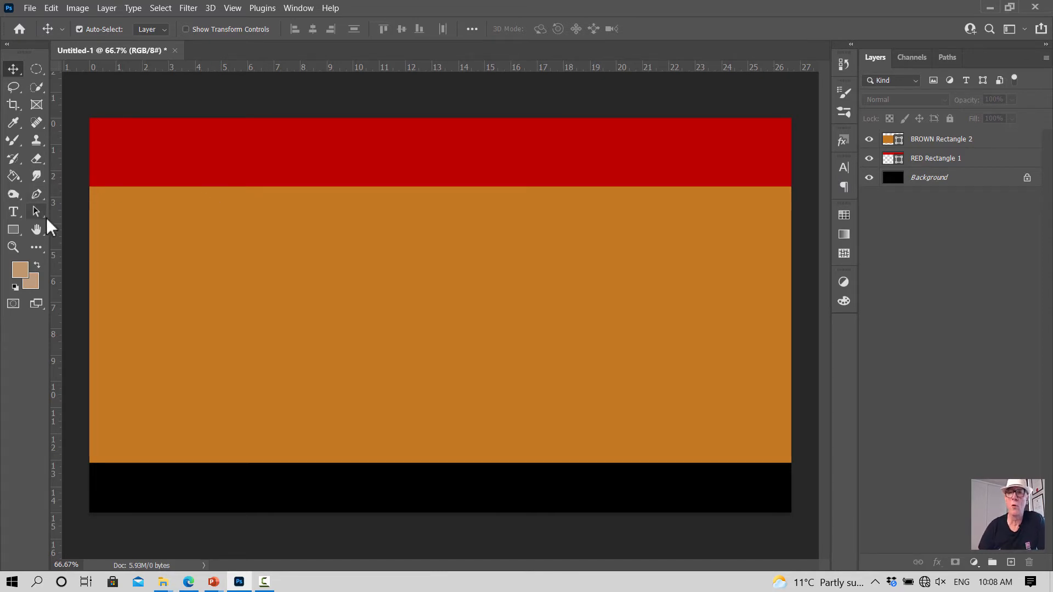
Select the BROWN Rectangle 2 layer and set the Horizontal Type tool's font to Century Gothic.
{"action": "left_click", "coordinate": [946, 141]}
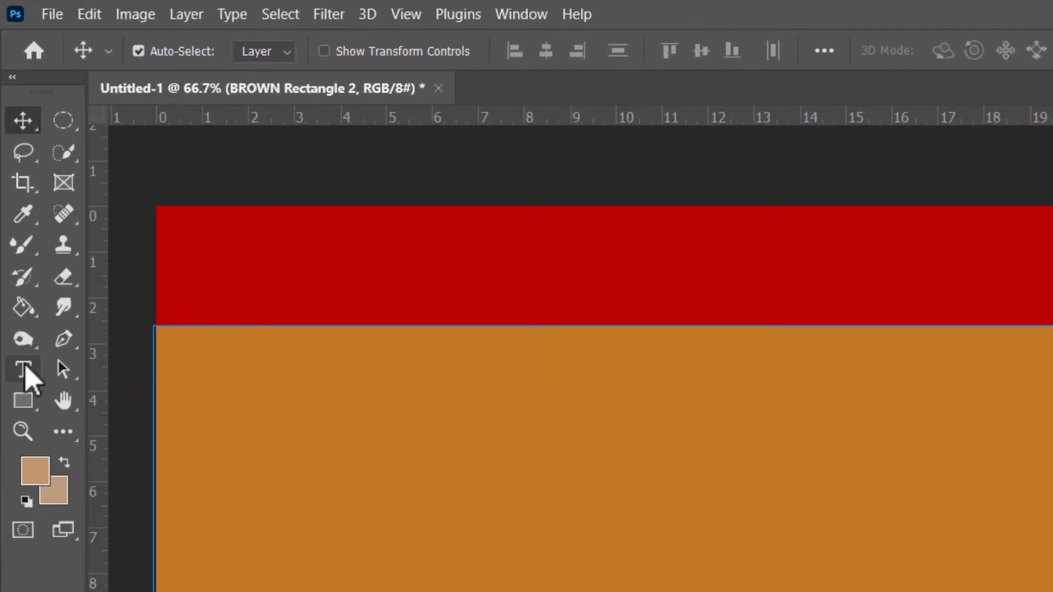
{"action": "left_click", "coordinate": [25, 369]}
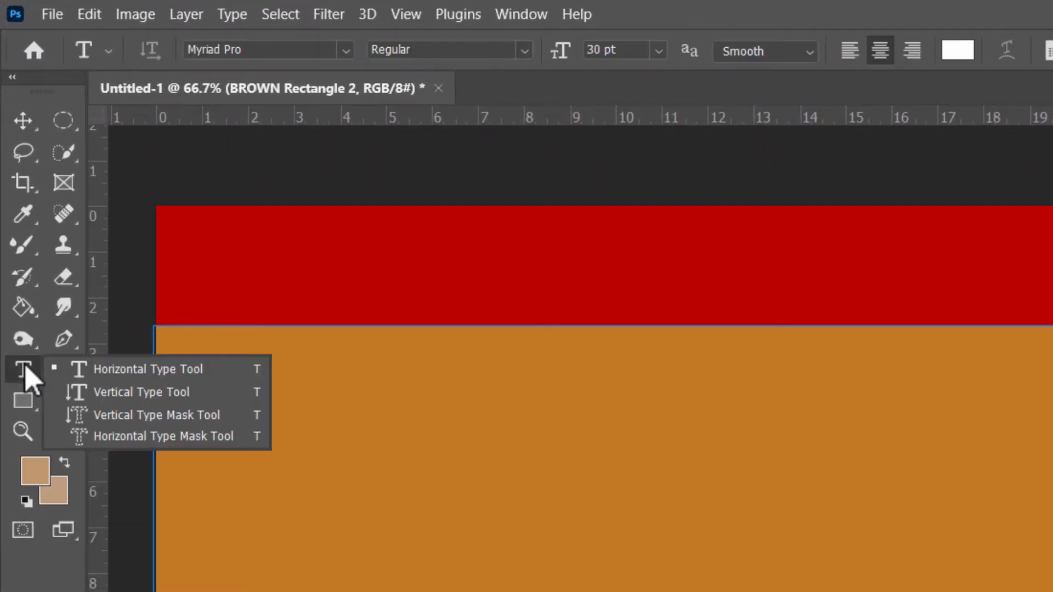
{"action": "left_click", "coordinate": [157, 371]}
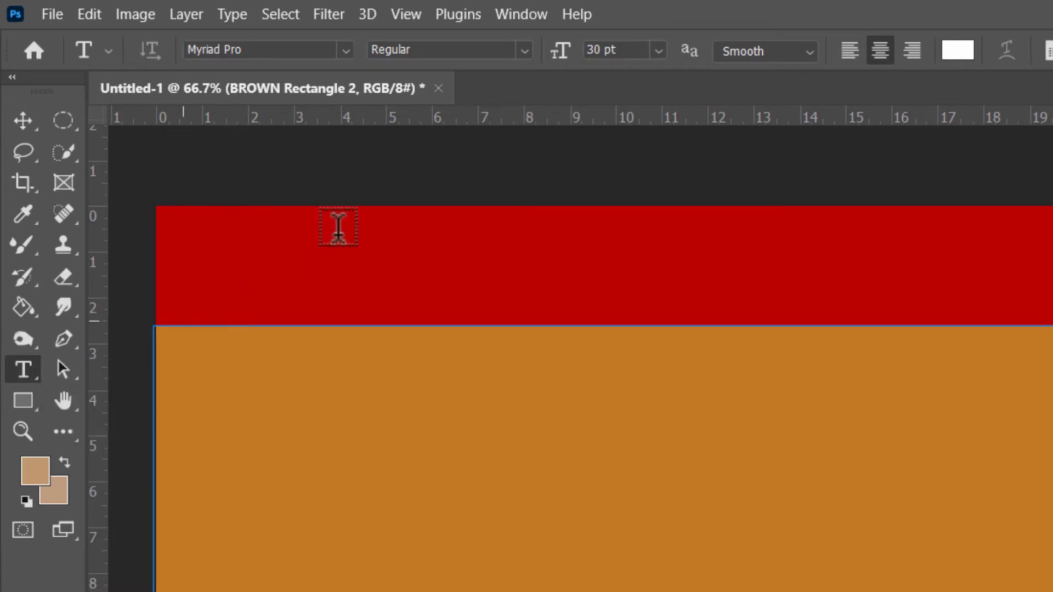
{"action": "left_click", "coordinate": [345, 50]}
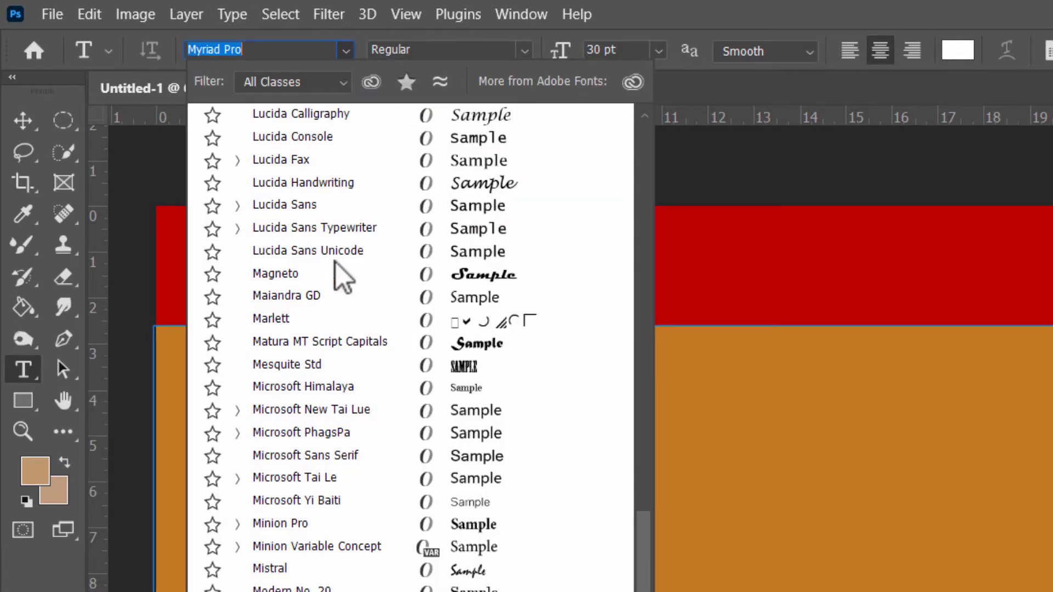
{"action": "scroll", "coordinate": [342, 278], "scroll_direction": "up", "scroll_amount": 20}
{"action": "scroll", "coordinate": [343, 229], "scroll_direction": "up", "scroll_amount": 10}
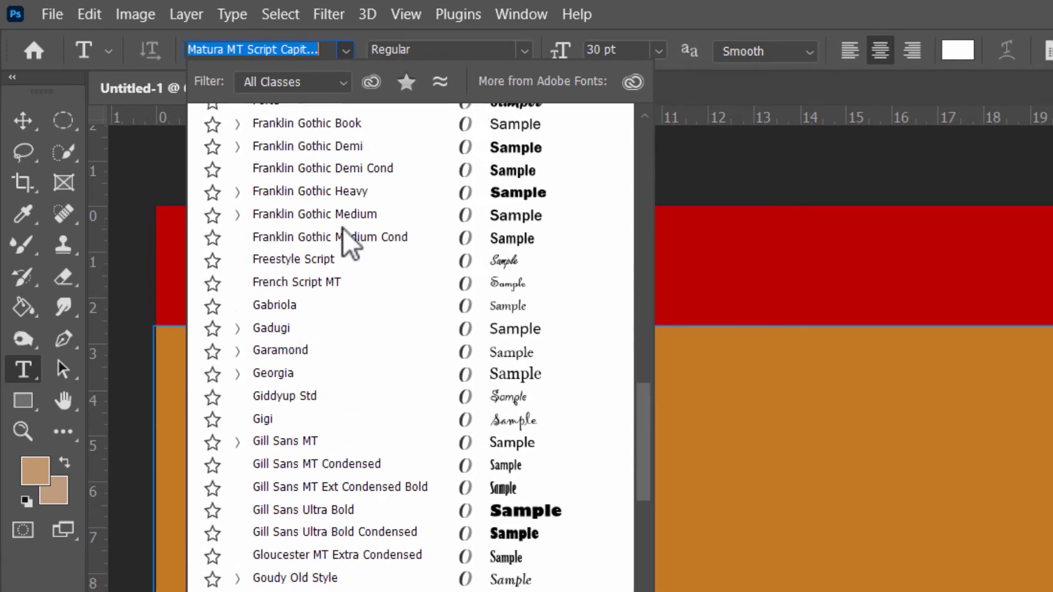
{"action": "scroll", "coordinate": [344, 225], "scroll_direction": "up", "scroll_amount": 2}
{"action": "scroll", "coordinate": [299, 270], "scroll_direction": "up", "scroll_amount": 7}
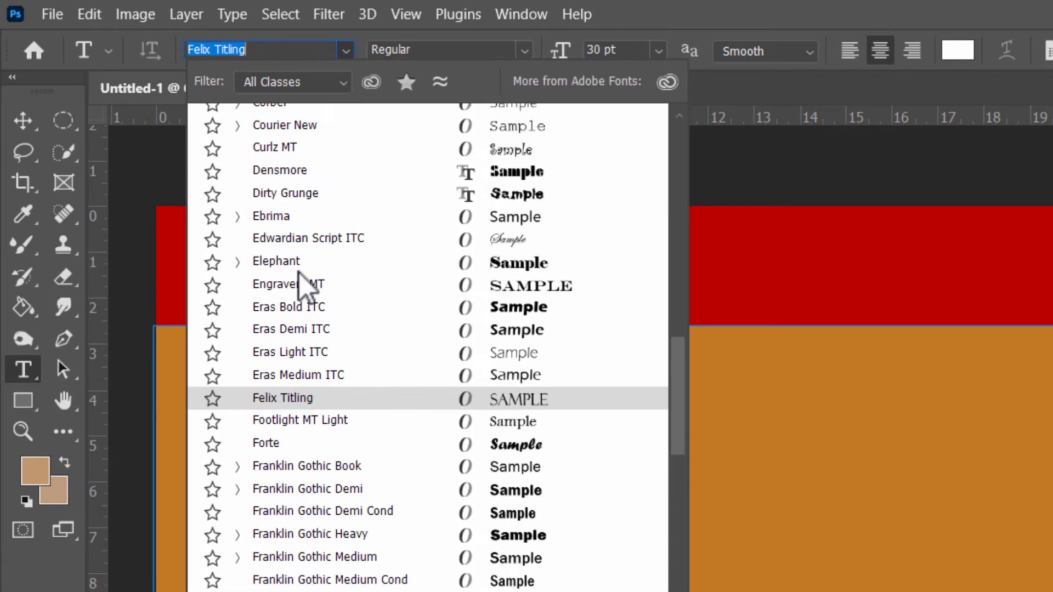
{"action": "scroll", "coordinate": [298, 270], "scroll_direction": "up", "scroll_amount": 1}
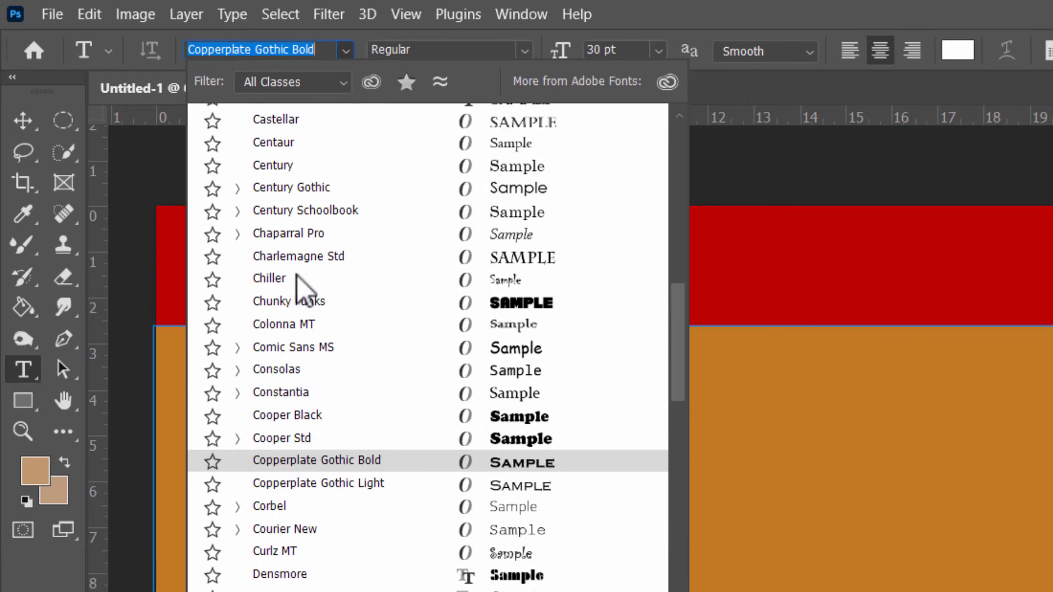
{"action": "left_click", "coordinate": [310, 187]}
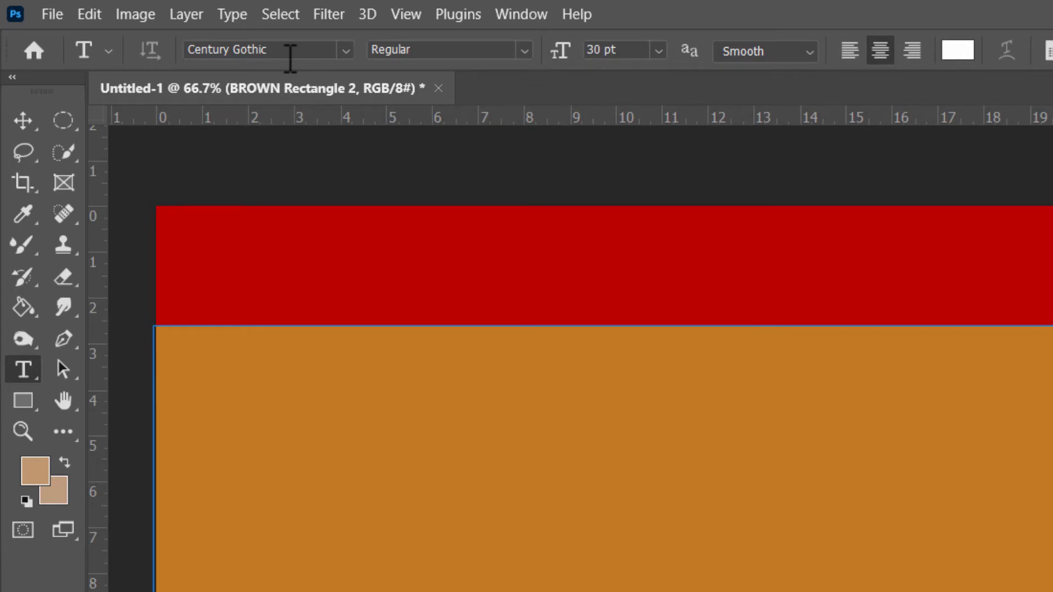
Set the text size to 72 pt with Sharp anti-aliasing and a white text colour.
{"action": "left_click", "coordinate": [604, 49]}
{"action": "left_click", "coordinate": [806, 52]}
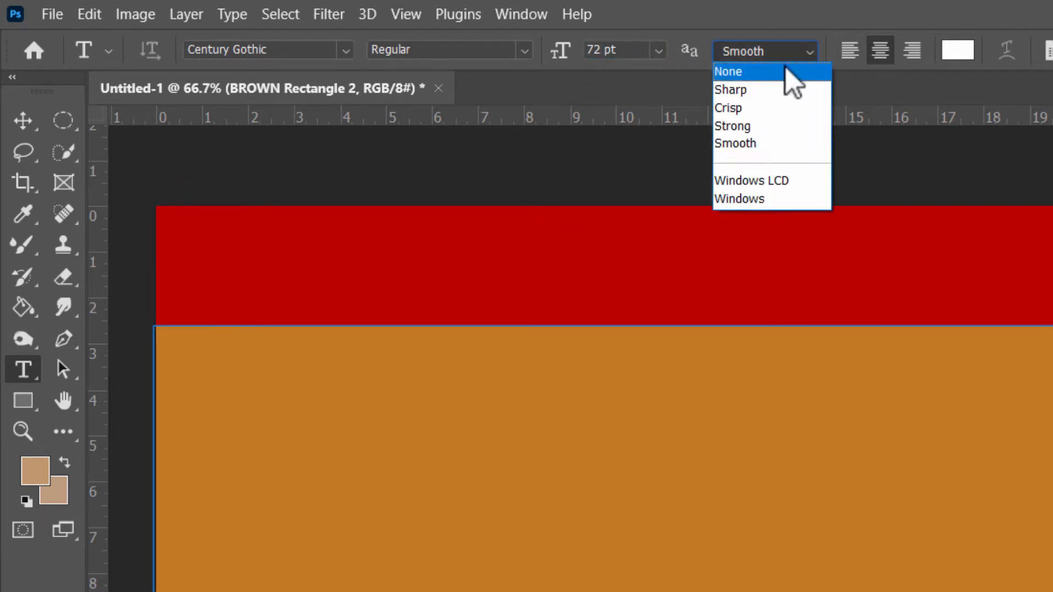
{"action": "left_click", "coordinate": [757, 90]}
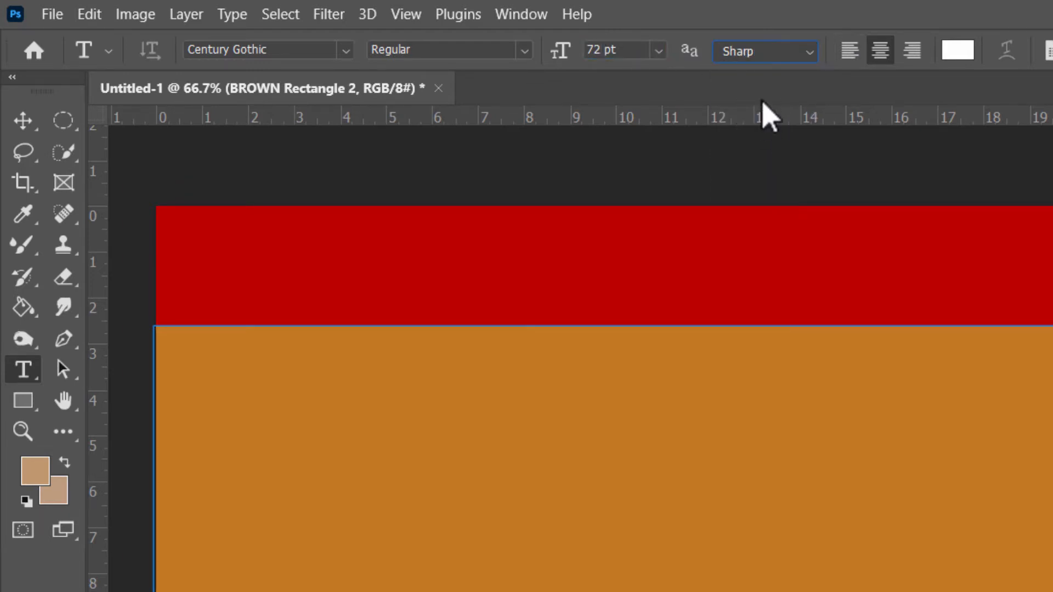
{"action": "left_click", "coordinate": [957, 54]}
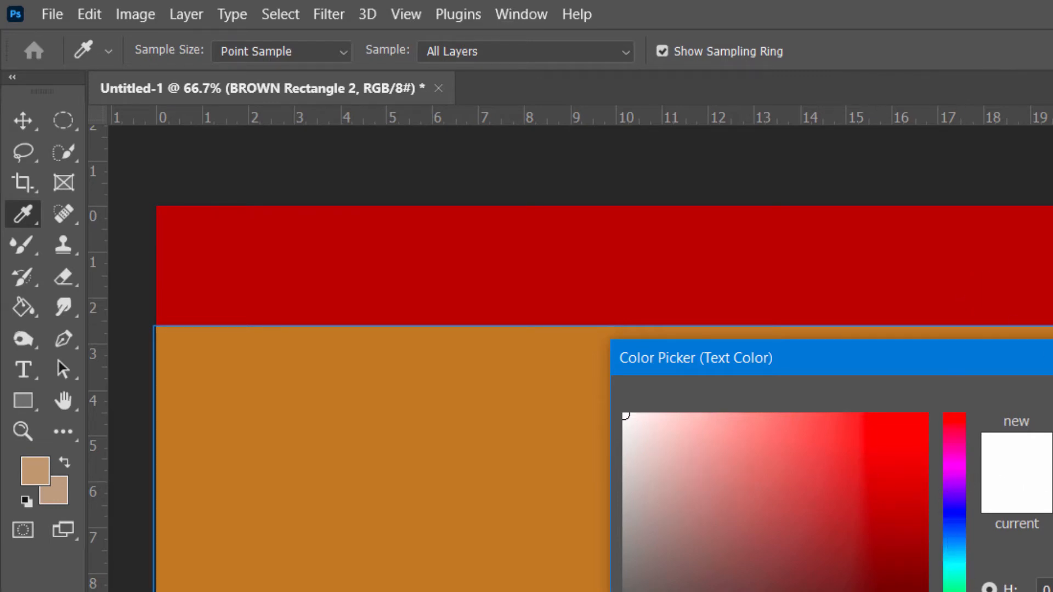
{"action": "key", "text": "Return"}
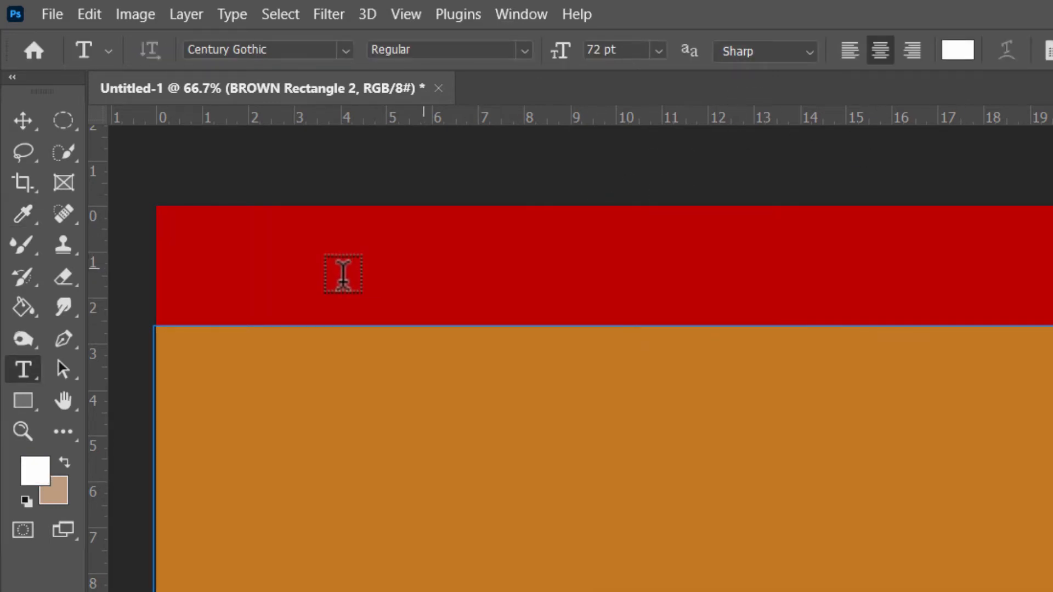
Place a text line on the red heading bar and replace the placeholder with "Spics of Life Indian restaurant".
{"action": "left_click", "coordinate": [316, 258]}
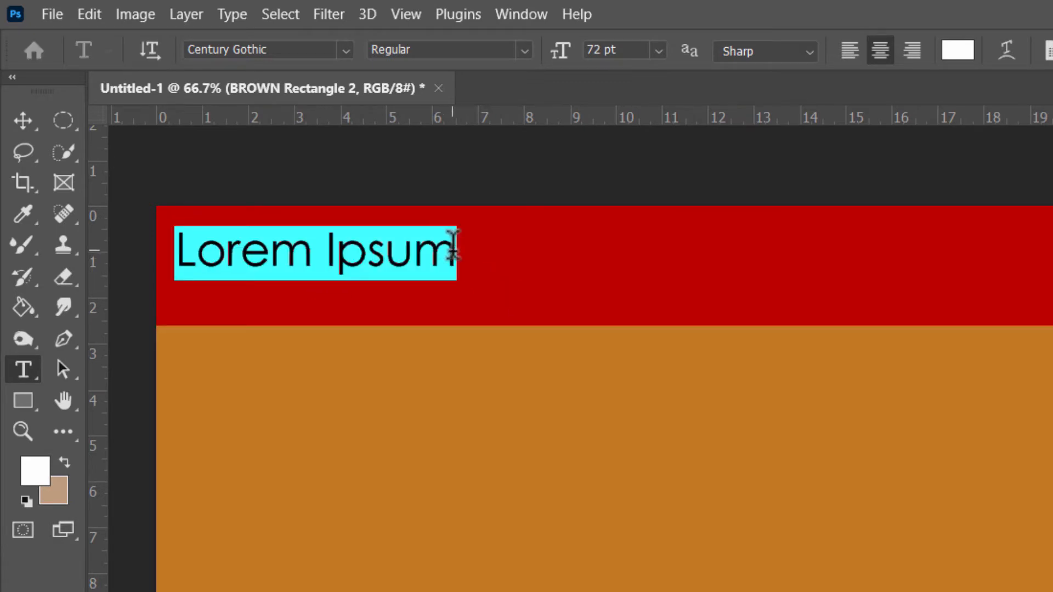
{"action": "left_click", "coordinate": [454, 247]}
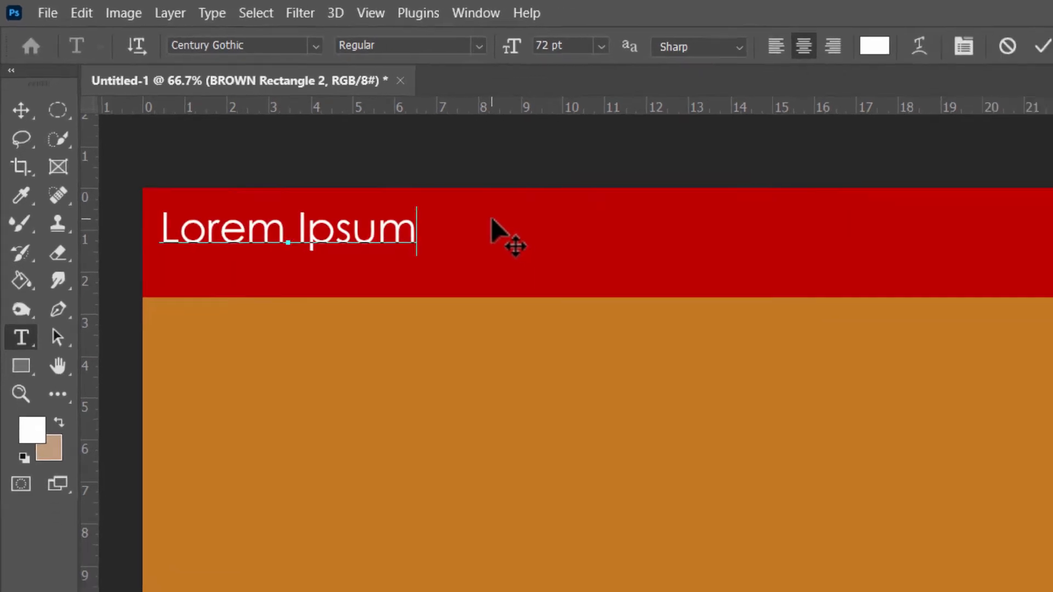
{"action": "key", "text": "BackSpace"}
{"action": "key", "text": "BackSpace"}
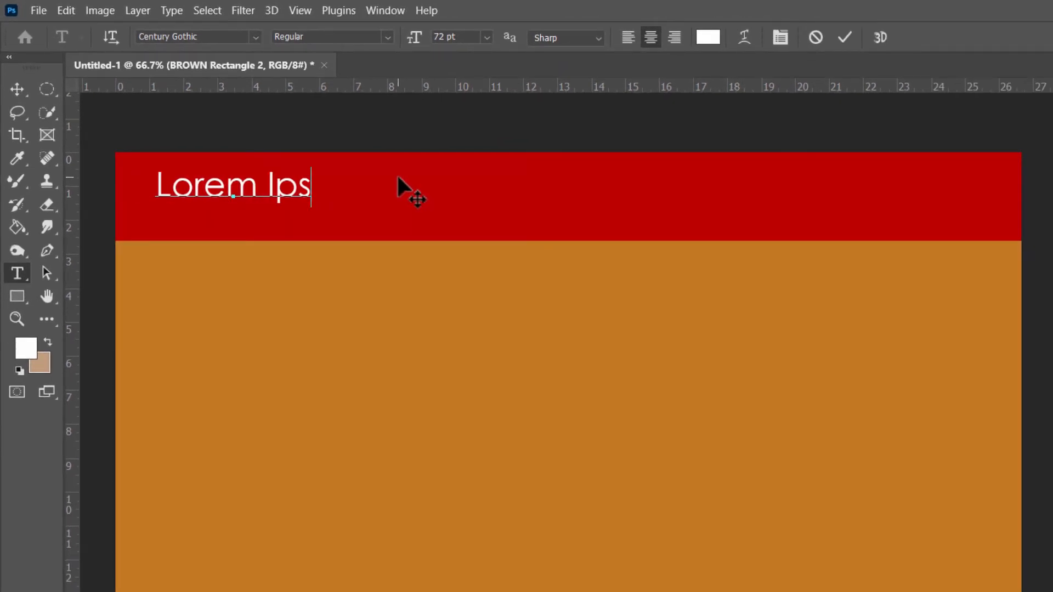
{"action": "key", "text": "BackSpace"}
{"action": "key", "text": "BackSpace"}
{"action": "key", "text": "BackSpace"}
{"action": "key", "text": "BackSpace"}
{"action": "key", "text": "BackSpace"}
{"action": "key", "text": "BackSpace"}
{"action": "key", "text": "BackSpace"}
{"action": "key", "text": "BackSpace"}
{"action": "key", "text": "BackSpace"}
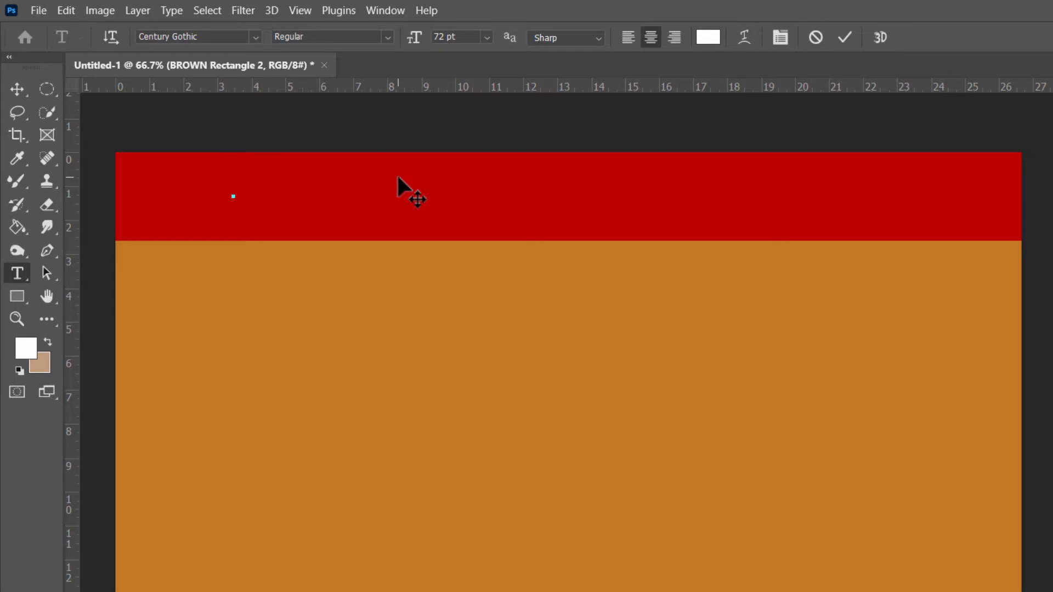
{"action": "type", "text": "Spics of"}
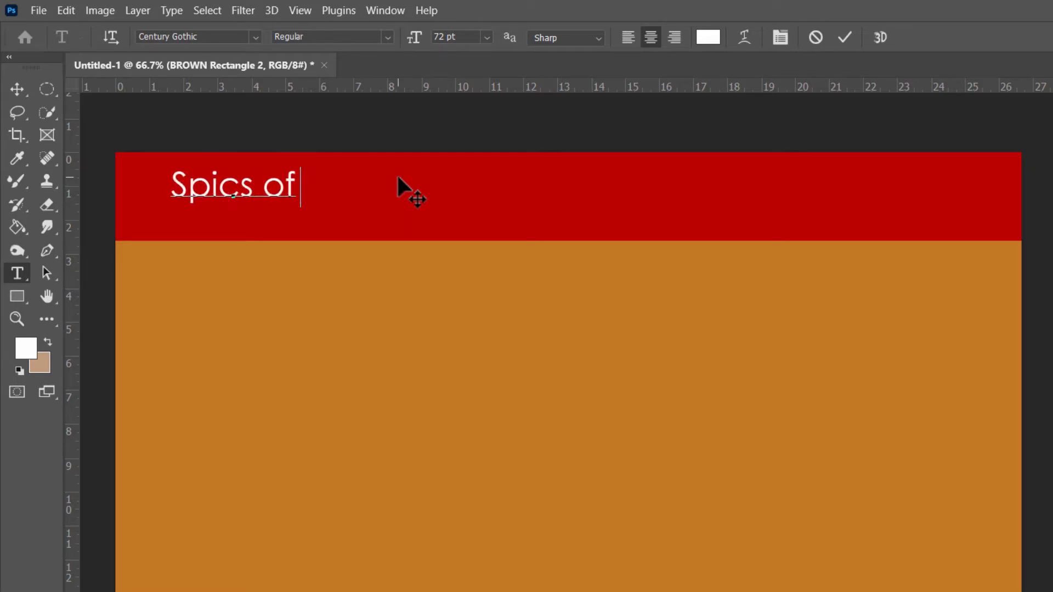
{"action": "type", "text": " Life Ind"}
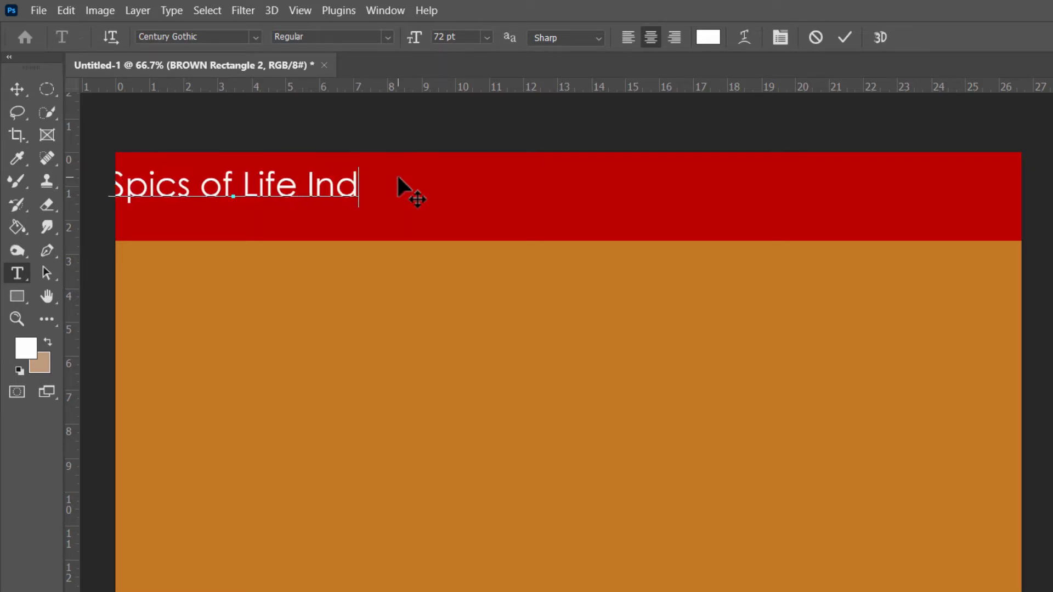
{"action": "type", "text": "ian resta"}
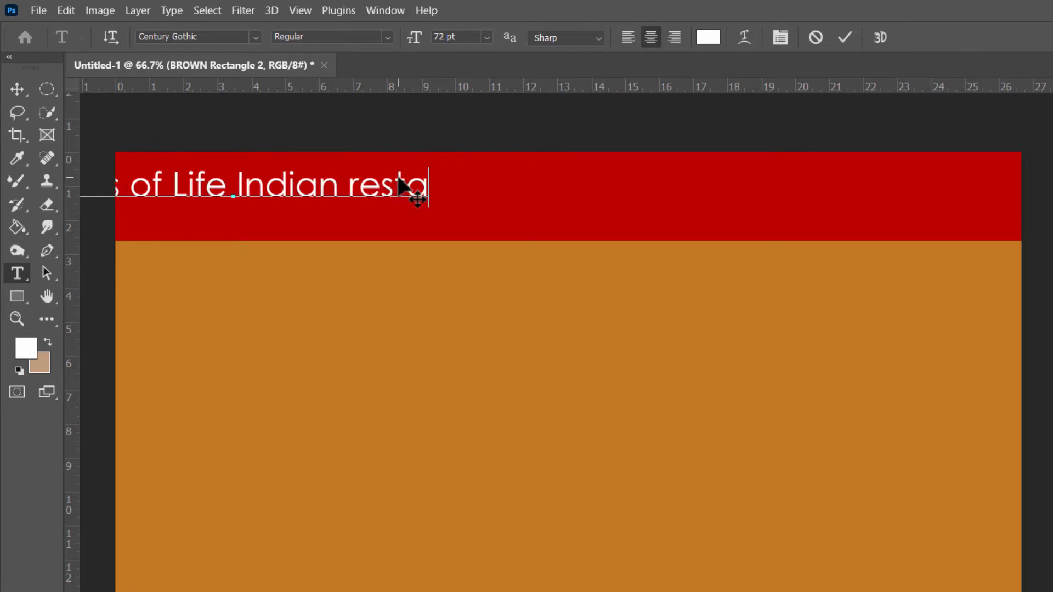
{"action": "type", "text": "urant"}
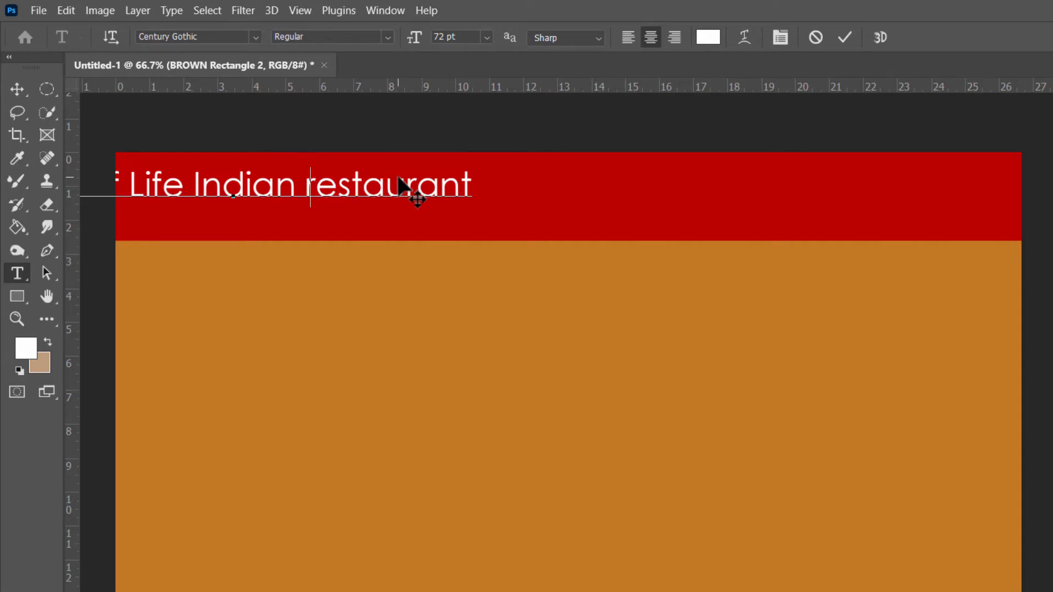
Capitalize "Restaurant" in the title and move the text toward the middle of the red heading bar.
{"action": "key", "text": "Delete"}
{"action": "type", "text": "R"}
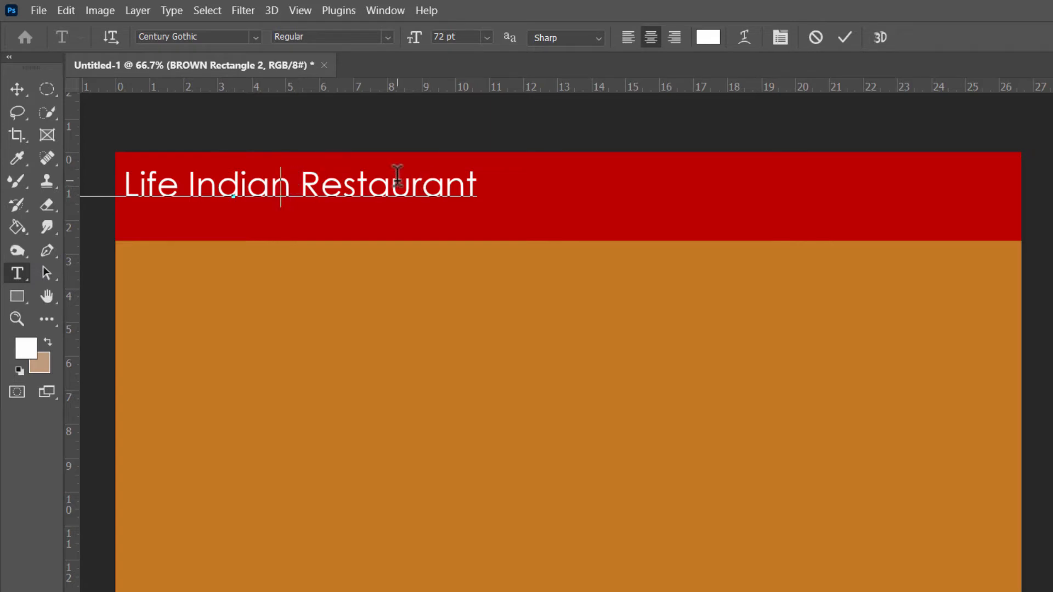
{"action": "key", "text": "BackSpace"}
{"action": "type", "text": "n"}
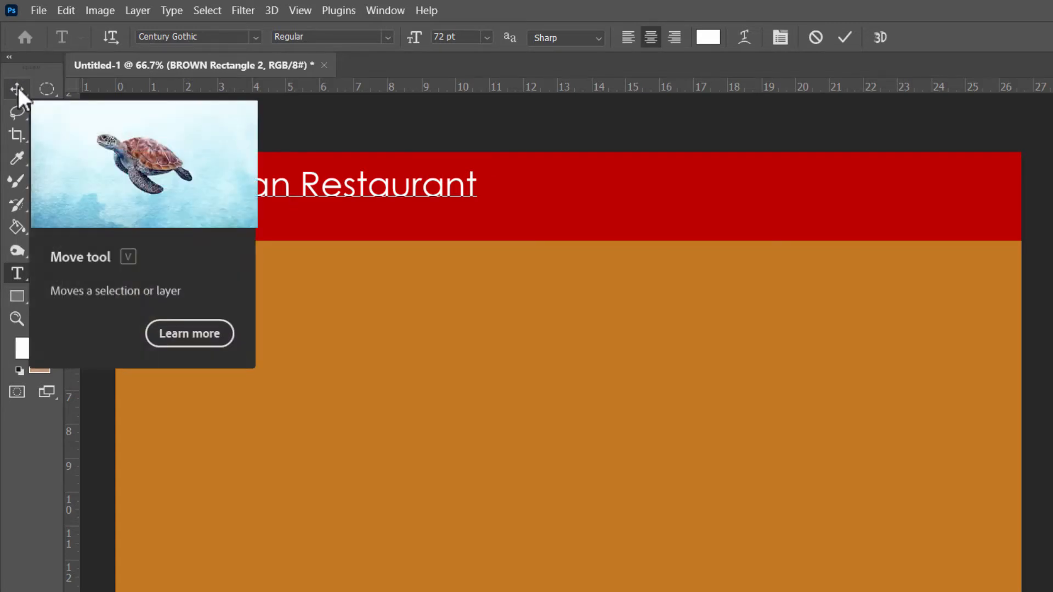
{"action": "left_click", "coordinate": [18, 87]}
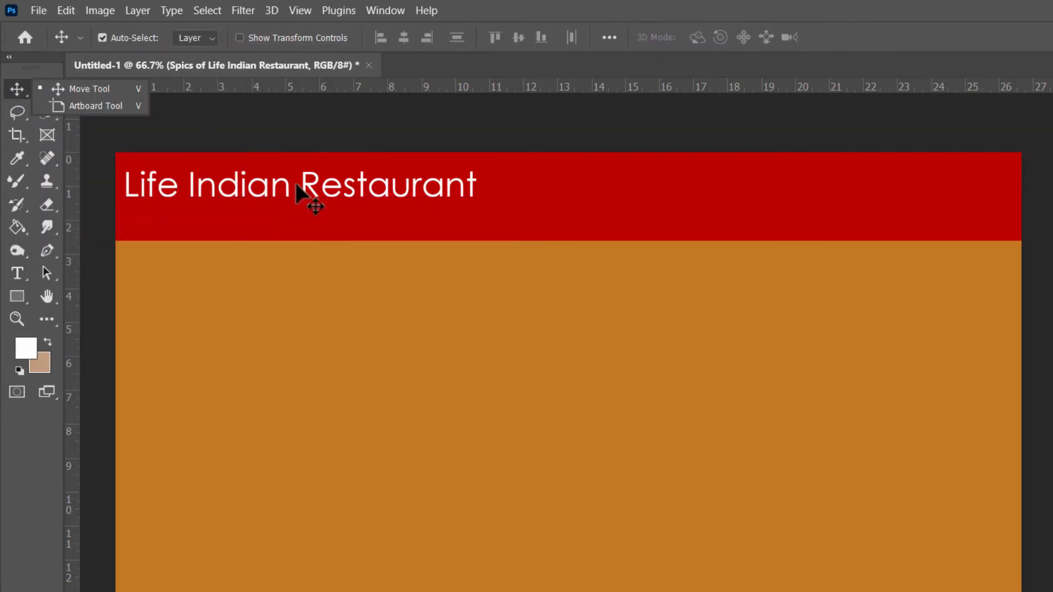
{"action": "left_click_drag", "start_coordinate": [322, 202], "coordinate": [619, 198]}
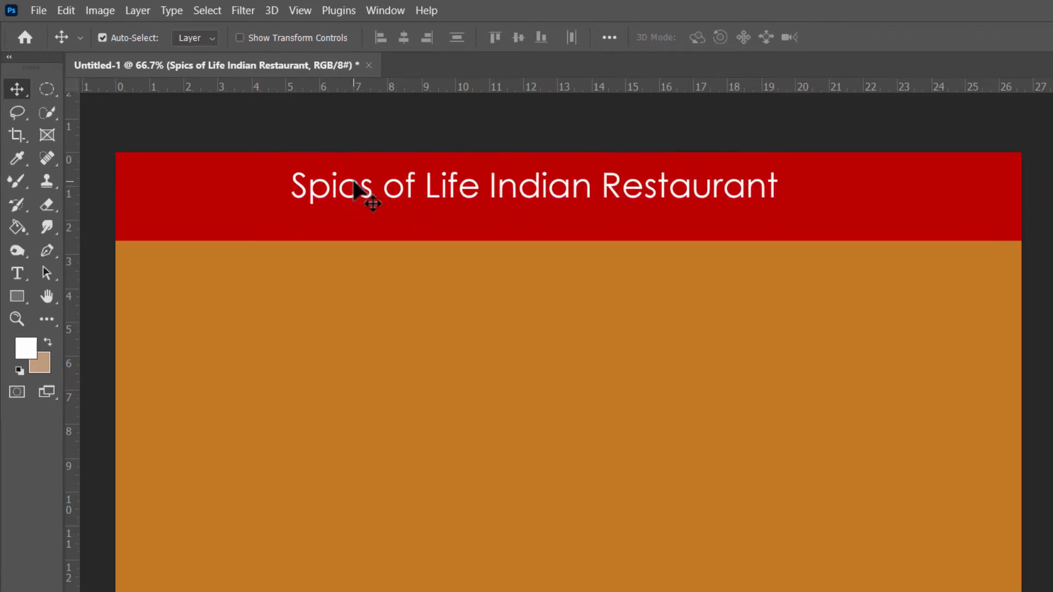
Correct the first word of the title to "Spice".
{"action": "left_click", "coordinate": [15, 272]}
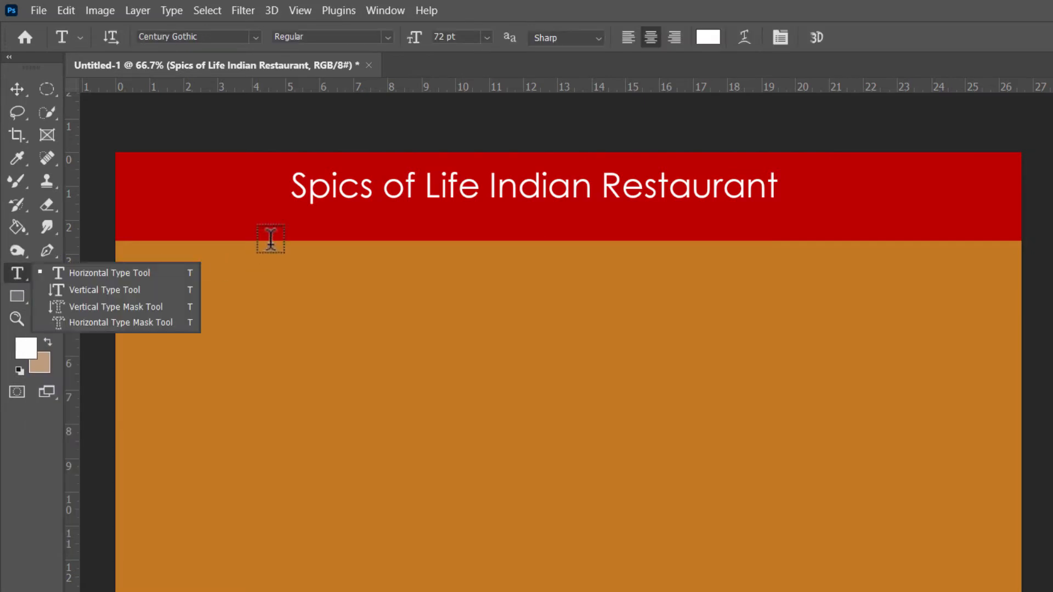
{"action": "left_click", "coordinate": [338, 187]}
{"action": "left_click", "coordinate": [323, 191]}
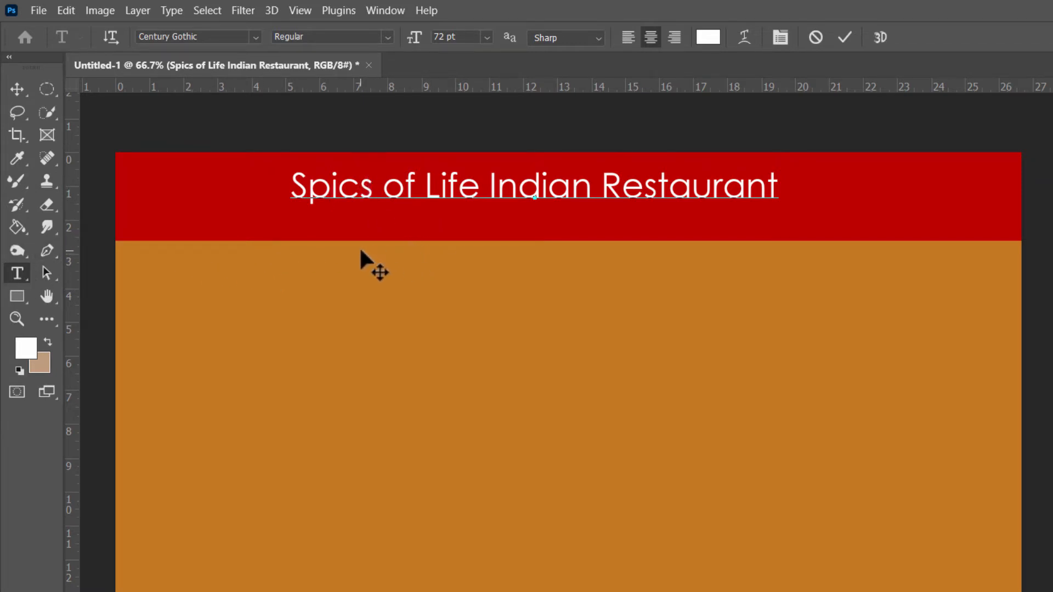
{"action": "key", "text": "BackSpace"}
{"action": "type", "text": "e"}
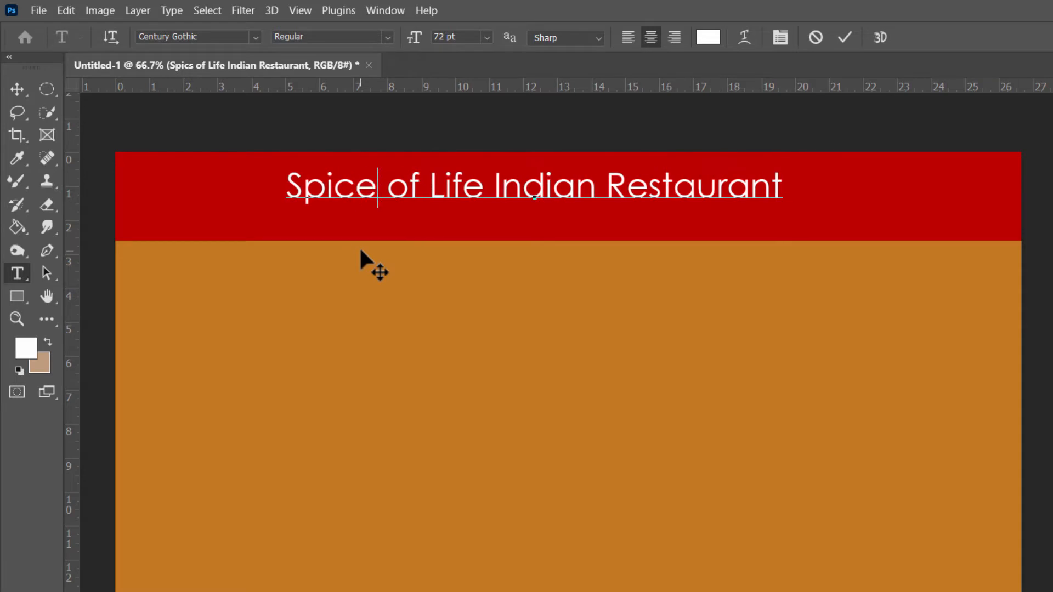
Centre the title by eye in the red heading bar and select its text layer.
{"action": "left_click", "coordinate": [16, 90]}
{"action": "left_click_drag", "start_coordinate": [494, 199], "coordinate": [522, 190]}
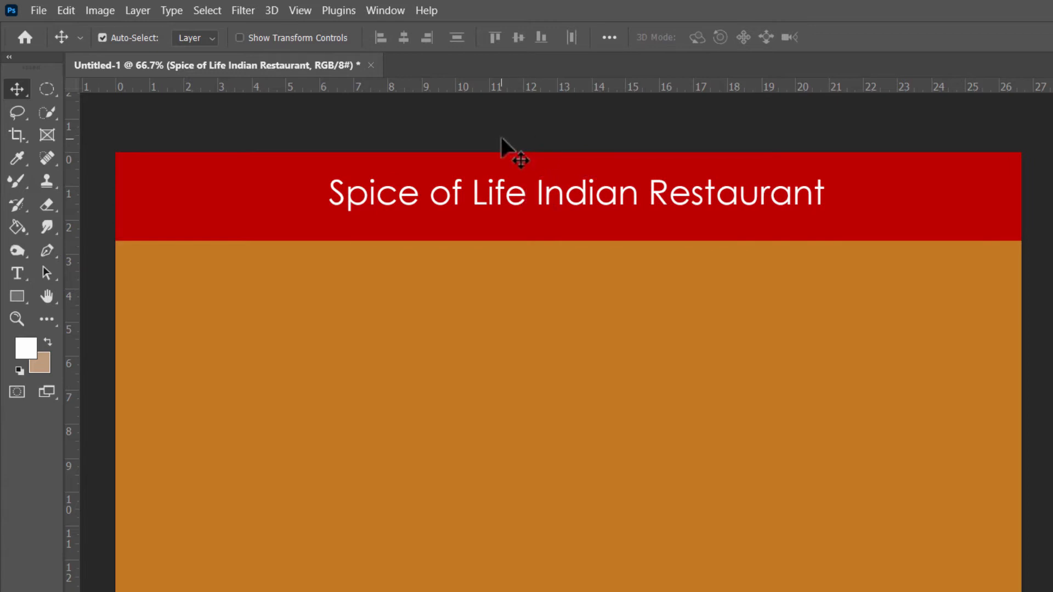
{"action": "left_click", "coordinate": [501, 137]}
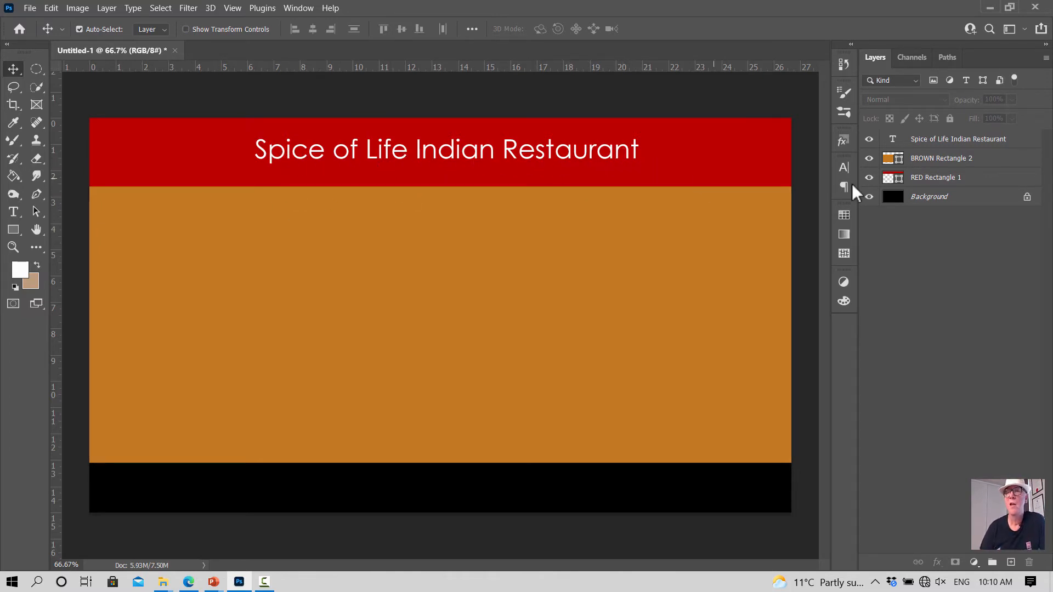
{"action": "left_click", "coordinate": [923, 146]}
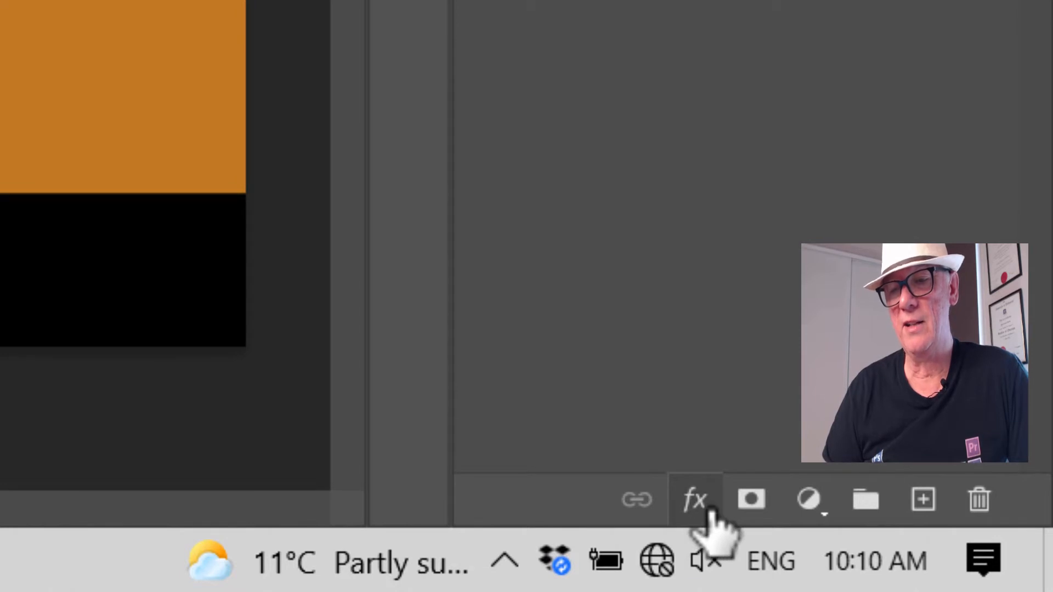
{"action": "left_click", "coordinate": [707, 510]}
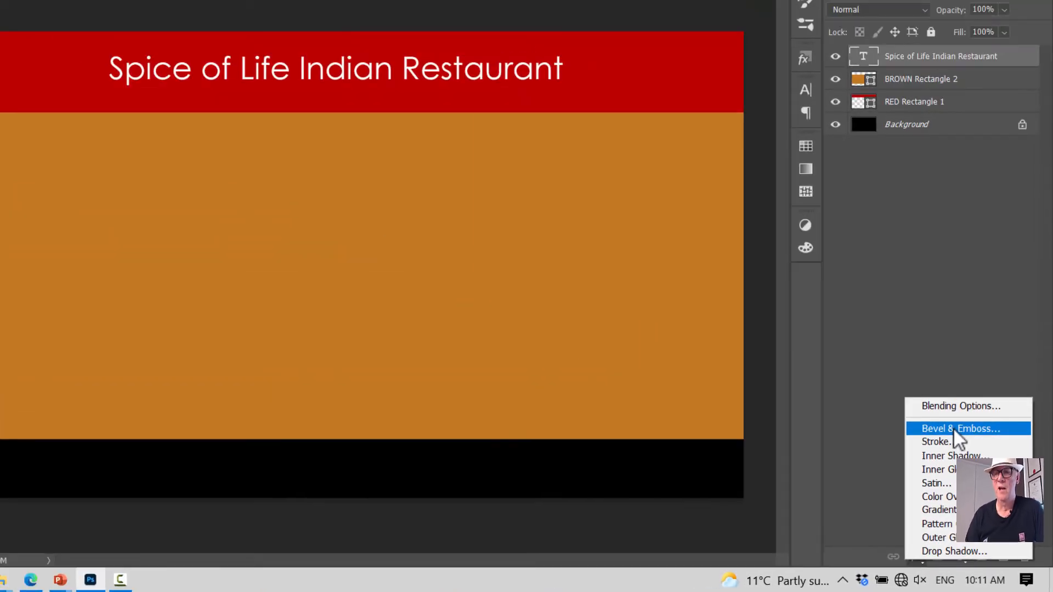
{"action": "left_click", "coordinate": [953, 441]}
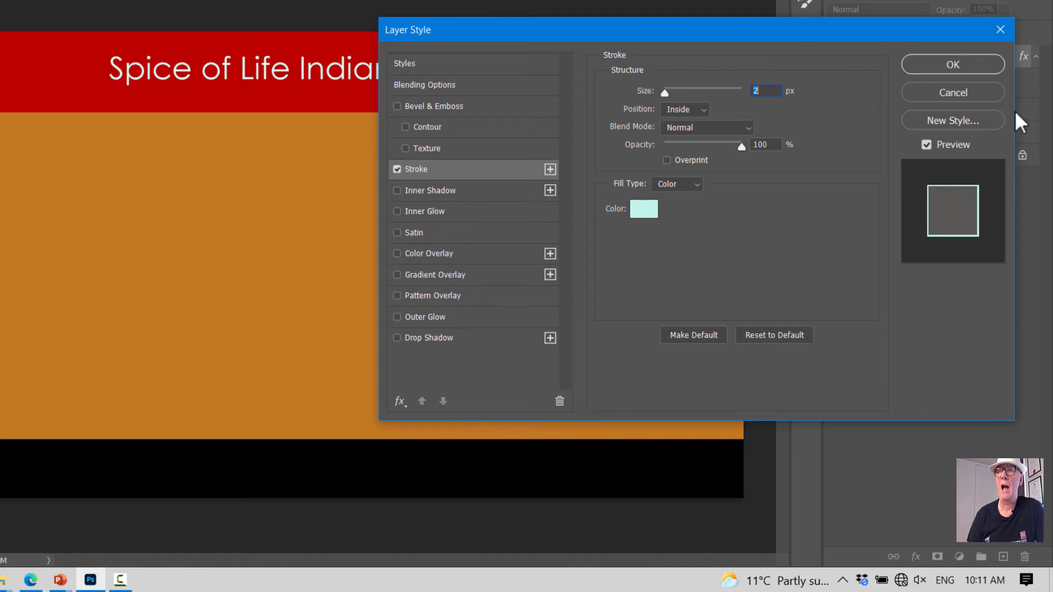
{"action": "left_click", "coordinate": [966, 91]}
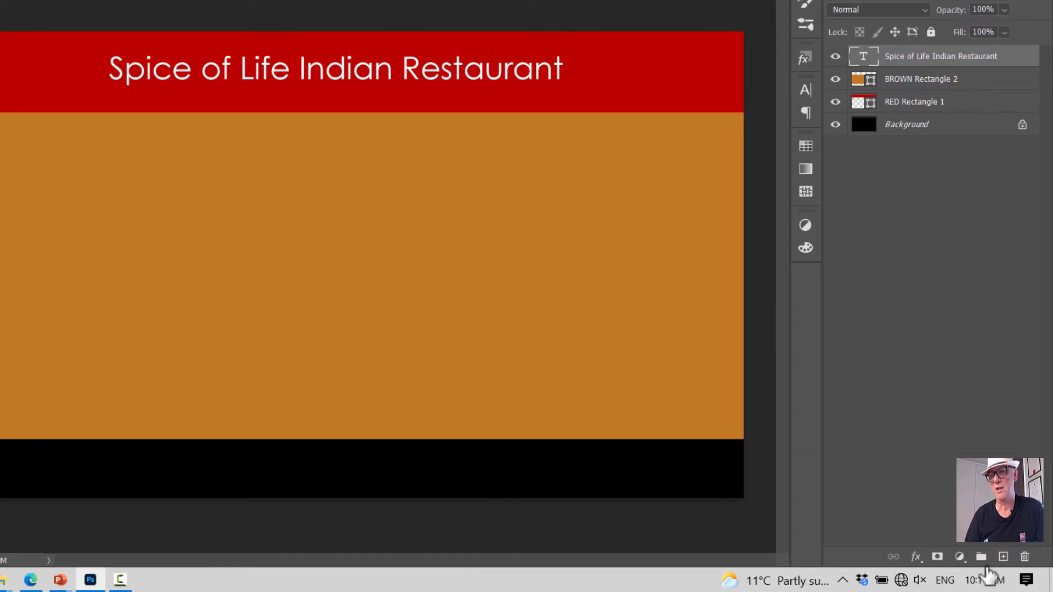
Add a Bevel & Emboss style to the title: Inner Bevel, Smooth technique, depth 542% and size 40 px.
{"action": "left_click", "coordinate": [916, 558]}
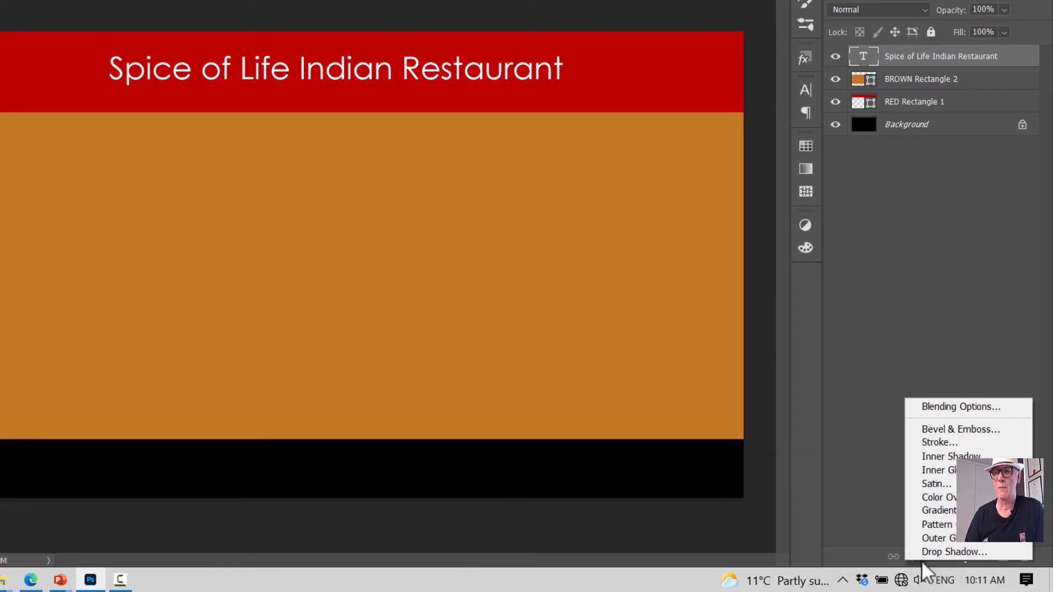
{"action": "left_click", "coordinate": [943, 428]}
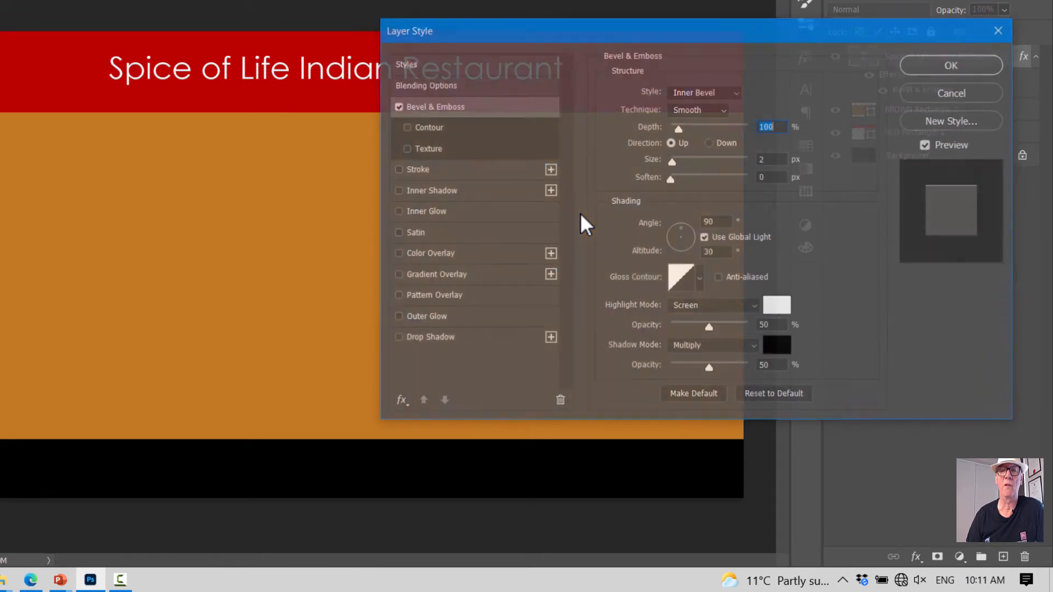
{"action": "left_click_drag", "start_coordinate": [621, 39], "coordinate": [294, 123]}
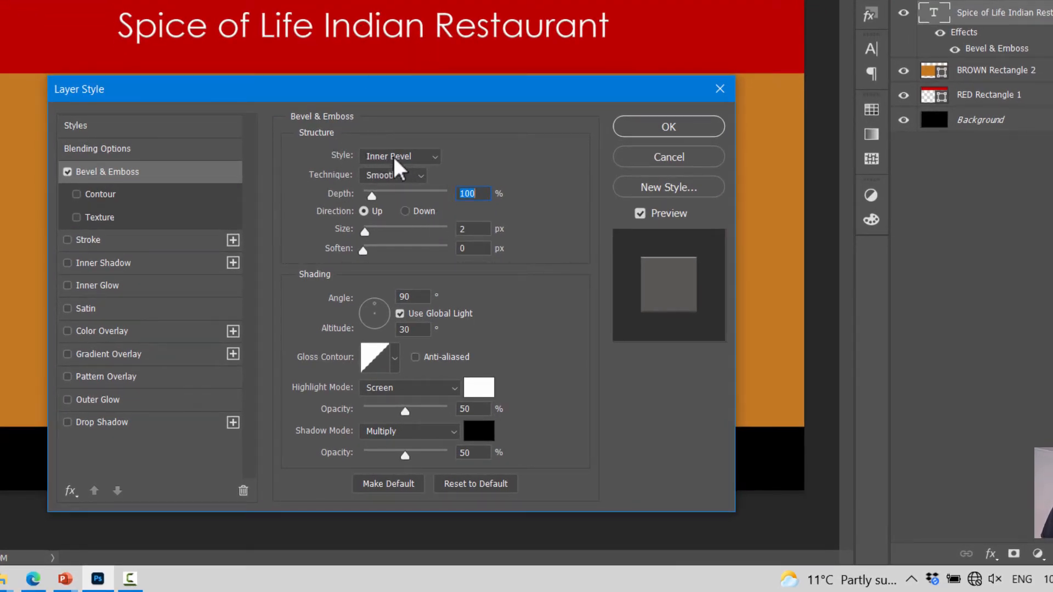
{"action": "left_click", "coordinate": [433, 156]}
{"action": "left_click", "coordinate": [400, 184]}
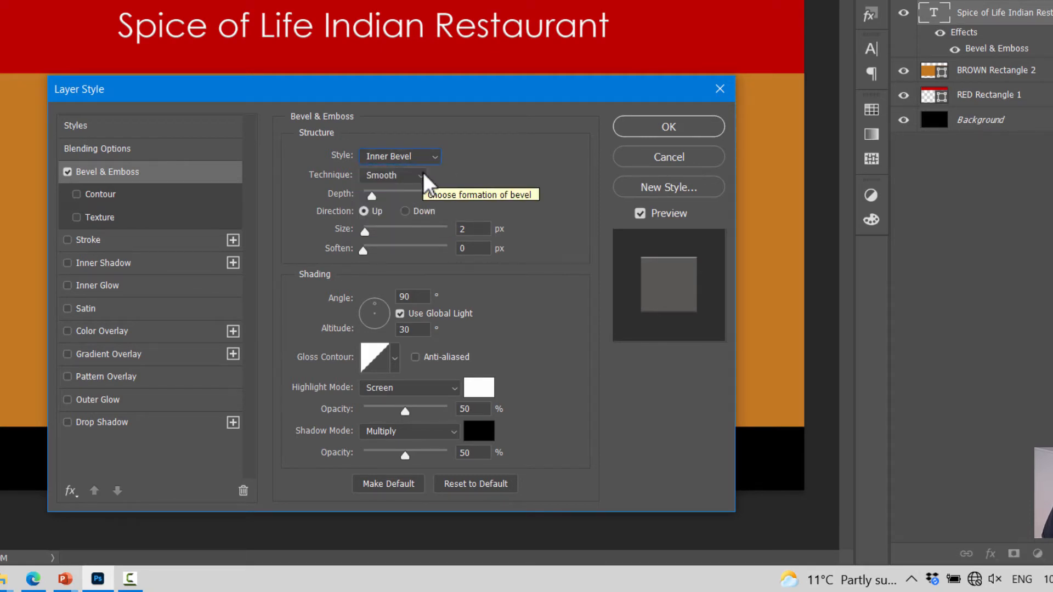
{"action": "left_click_drag", "start_coordinate": [371, 195], "coordinate": [413, 198]}
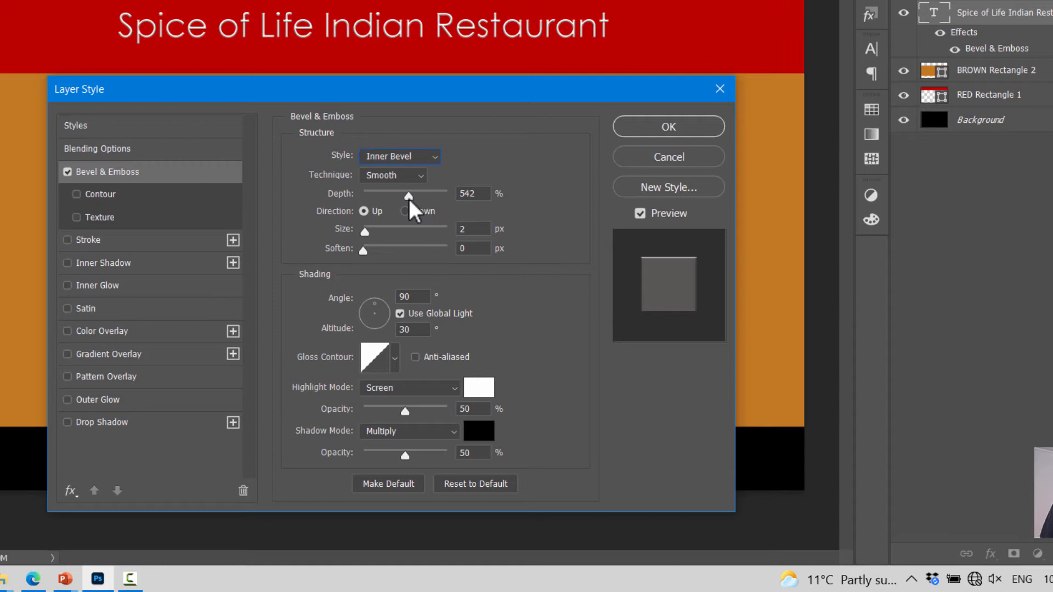
{"action": "left_click_drag", "start_coordinate": [409, 199], "coordinate": [407, 200]}
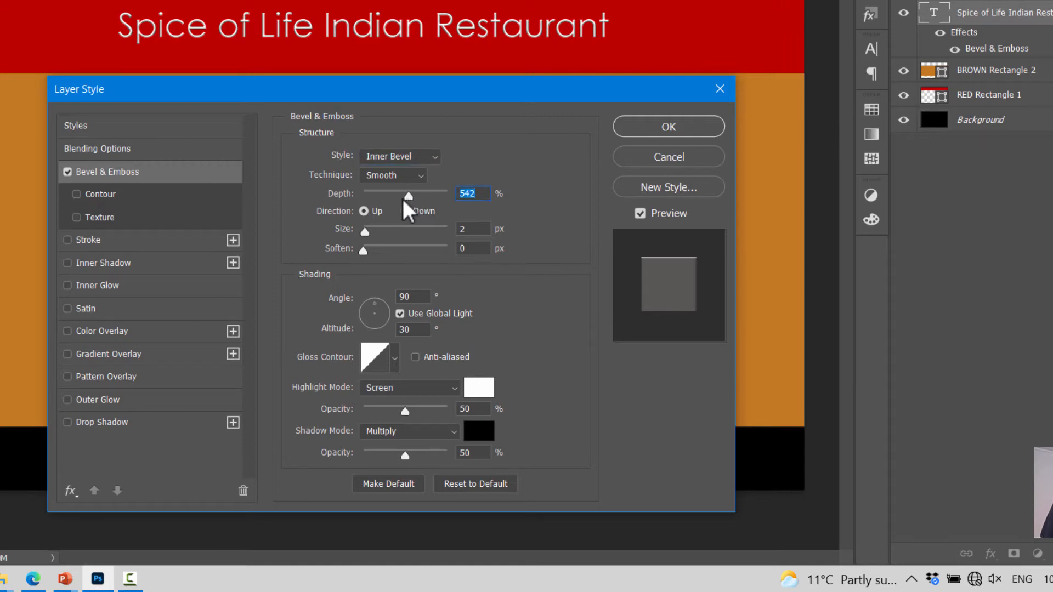
{"action": "mouse_move", "coordinate": [365, 231]}
{"action": "left_mouse_down"}
{"action": "mouse_move", "coordinate": [393, 232]}
{"action": "mouse_move", "coordinate": [383, 229]}
{"action": "left_mouse_up"}
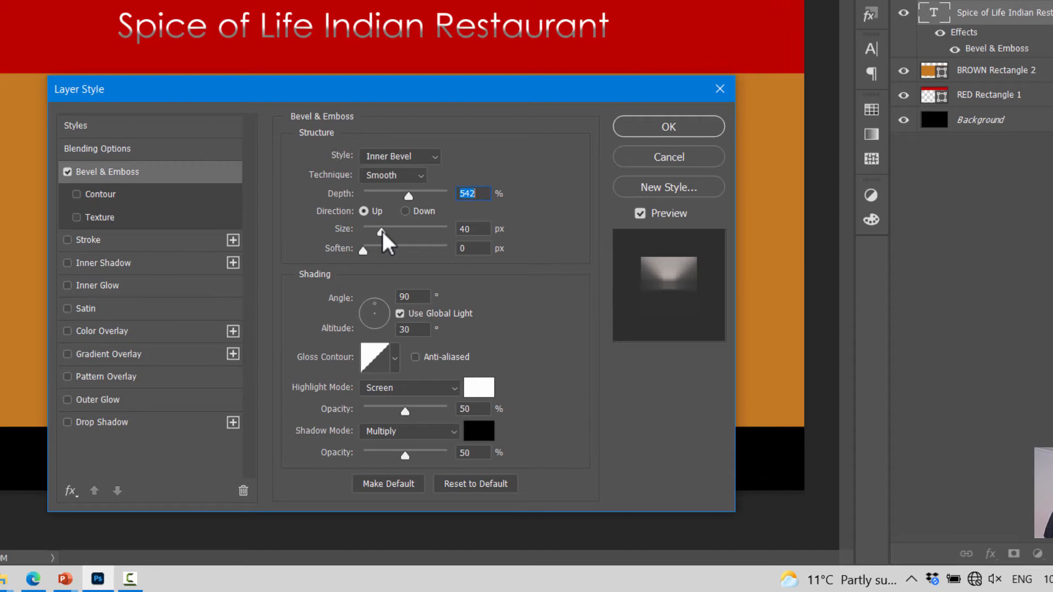
{"action": "key", "text": "Tab"}
Set the bevel's shadow colour to yellow f0e818.
{"action": "left_click", "coordinate": [477, 432]}
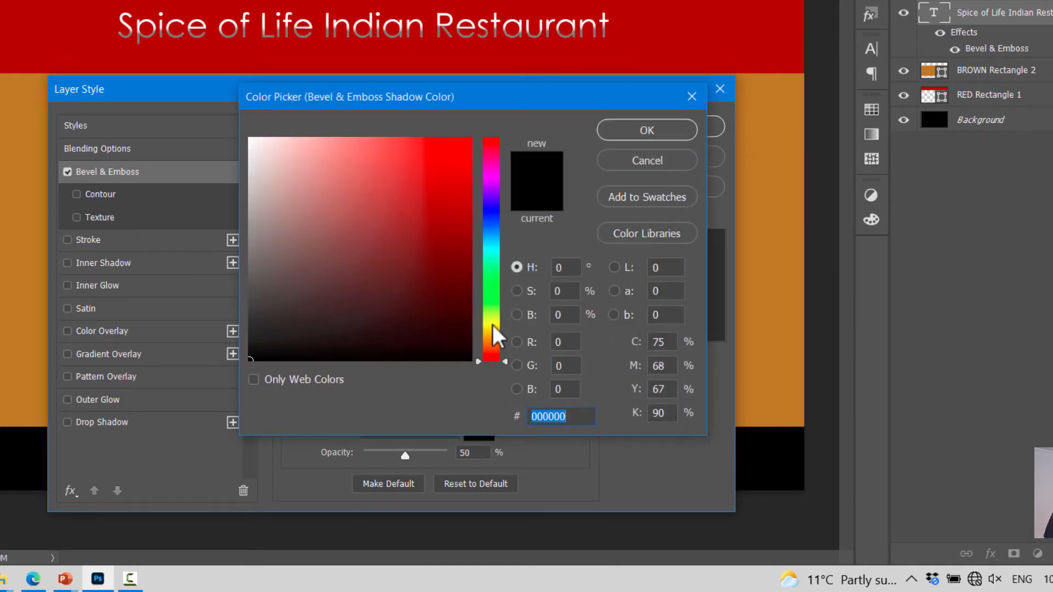
{"action": "left_click", "coordinate": [493, 325]}
{"action": "left_click", "coordinate": [433, 159]}
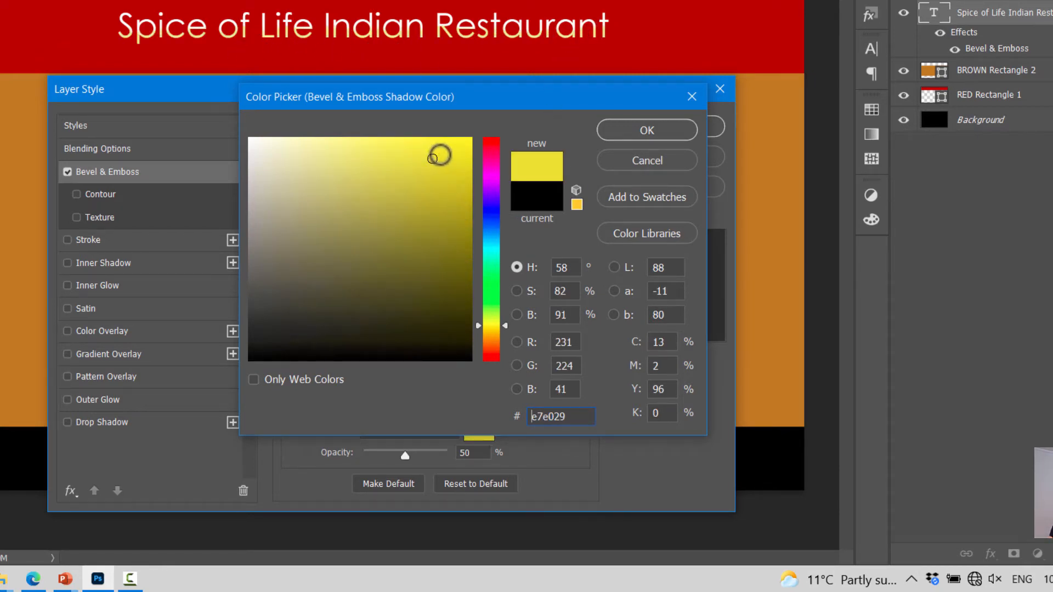
{"action": "left_click", "coordinate": [450, 151]}
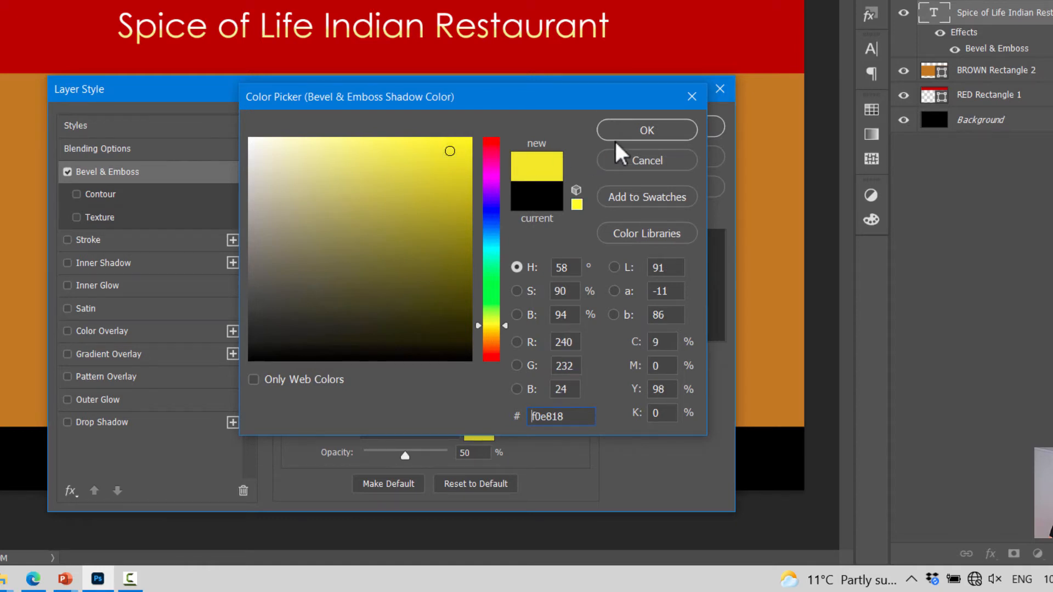
{"action": "left_click", "coordinate": [636, 131]}
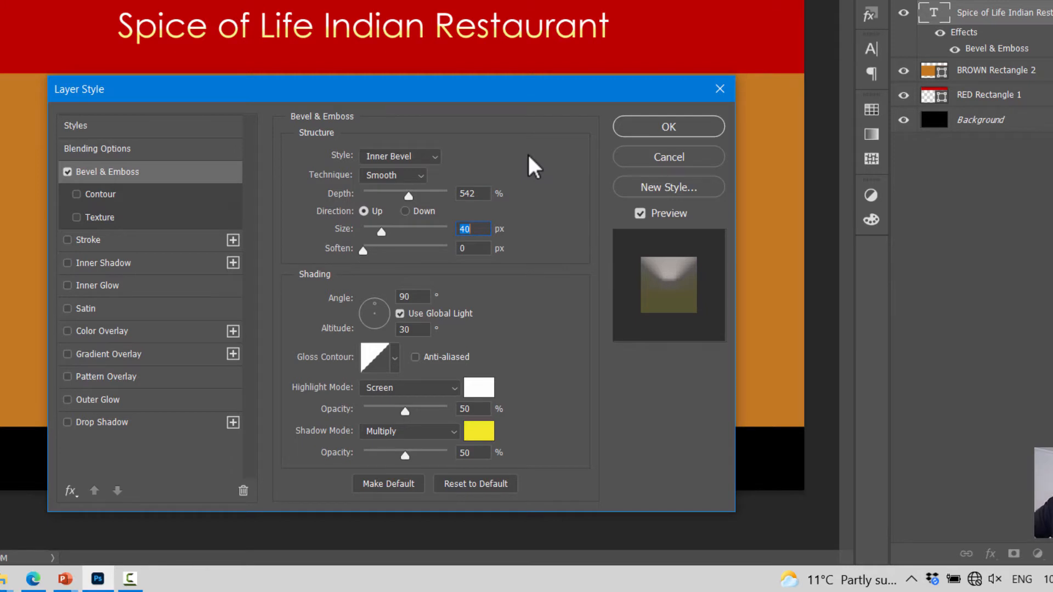
Try the Color Burn and Exclusion shadow modes, return to Multiply and apply the Bevel & Emboss style.
{"action": "left_click", "coordinate": [450, 429]}
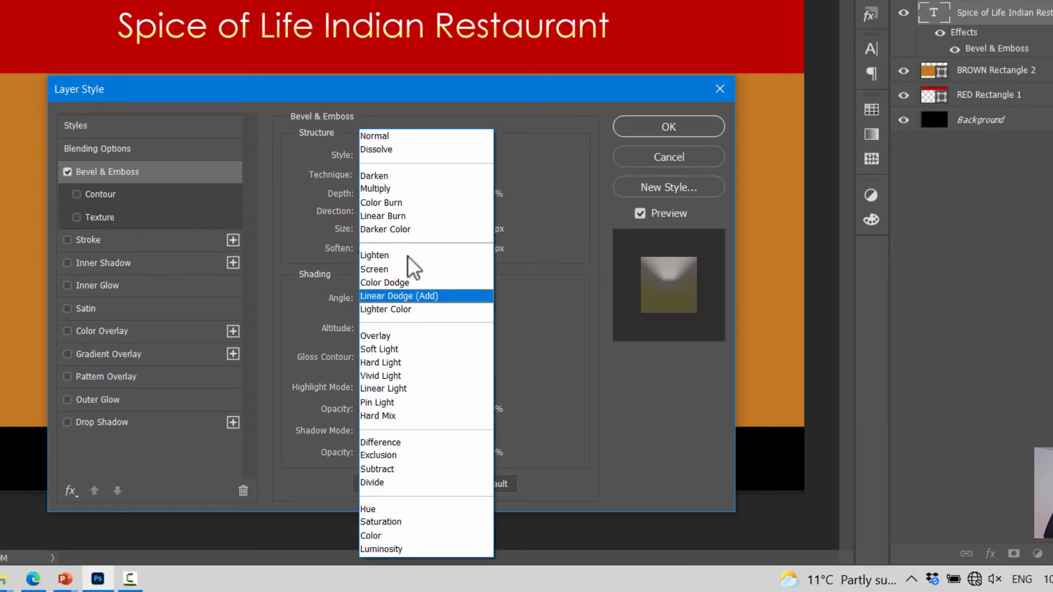
{"action": "left_click", "coordinate": [394, 201]}
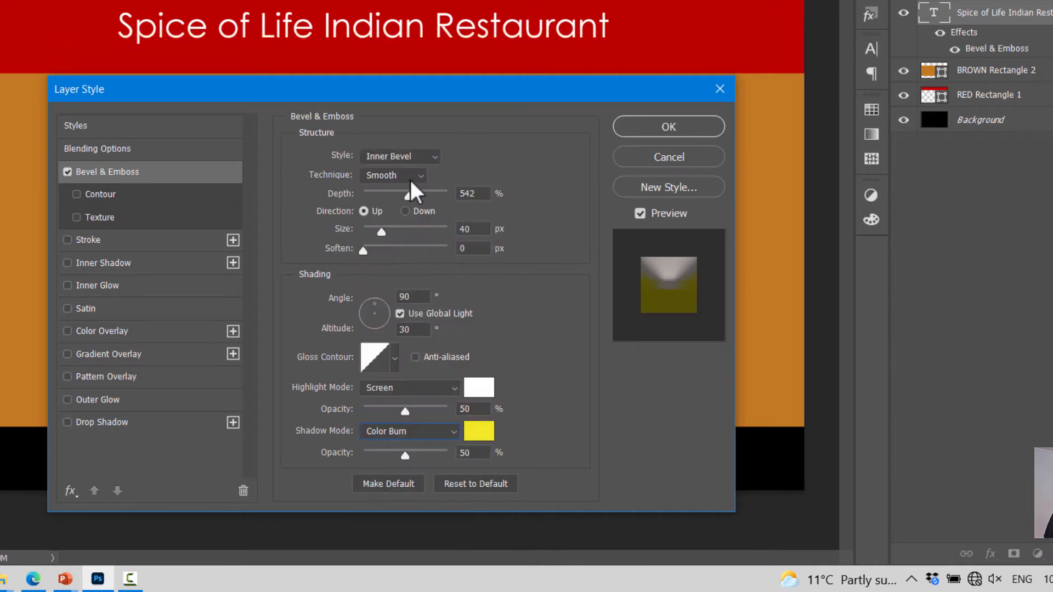
{"action": "left_click", "coordinate": [456, 426]}
{"action": "left_click", "coordinate": [400, 457]}
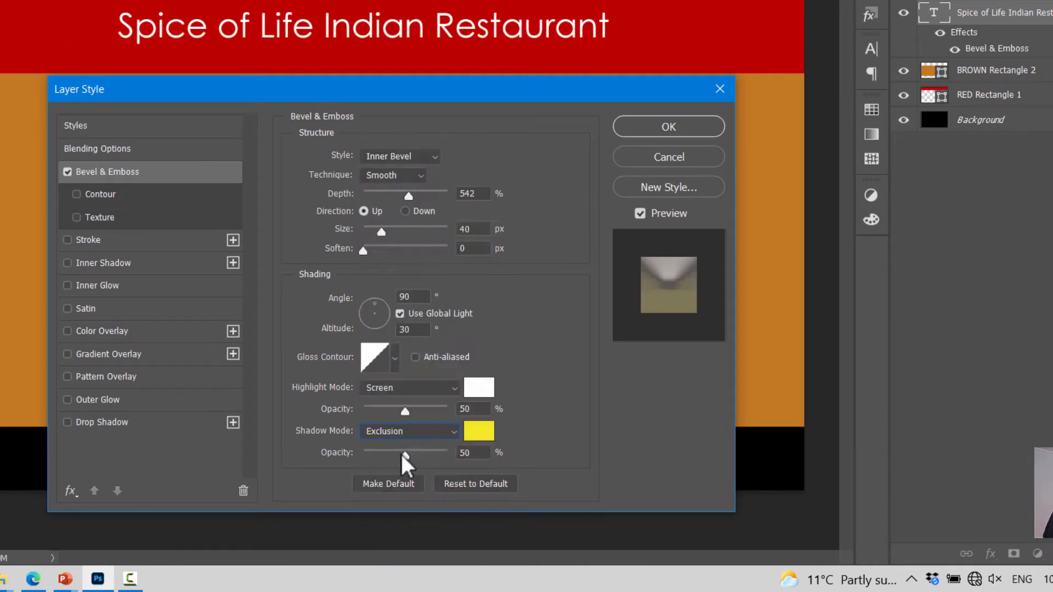
{"action": "left_click", "coordinate": [452, 430]}
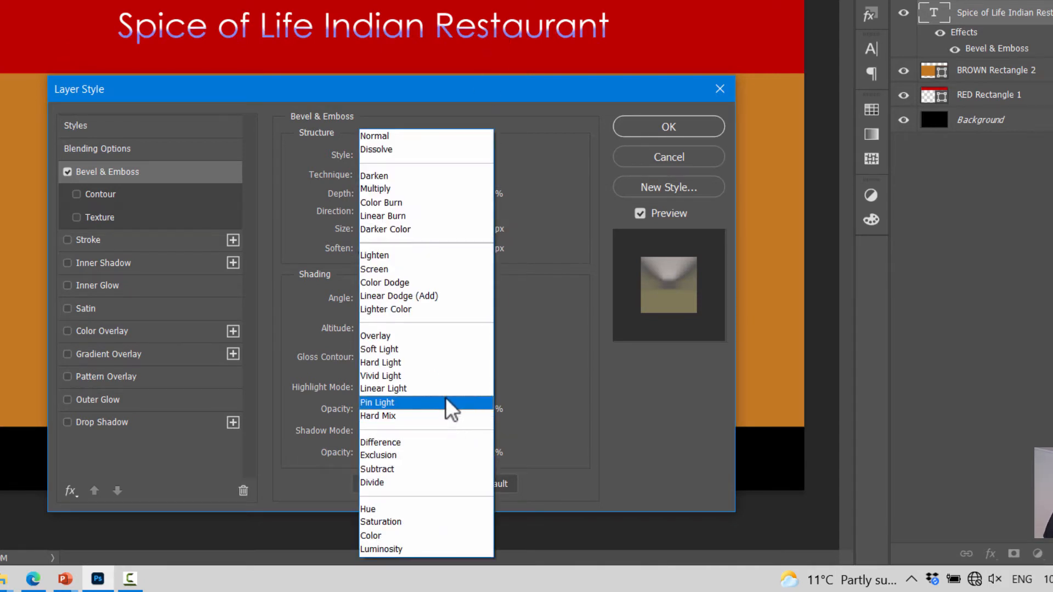
{"action": "left_click", "coordinate": [420, 192]}
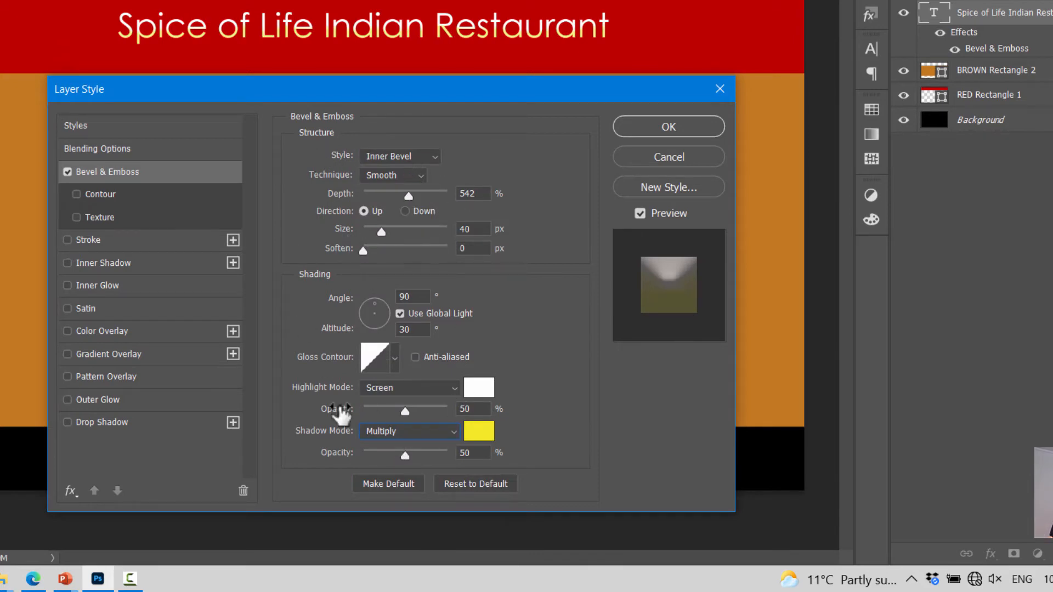
{"action": "left_click", "coordinate": [669, 131]}
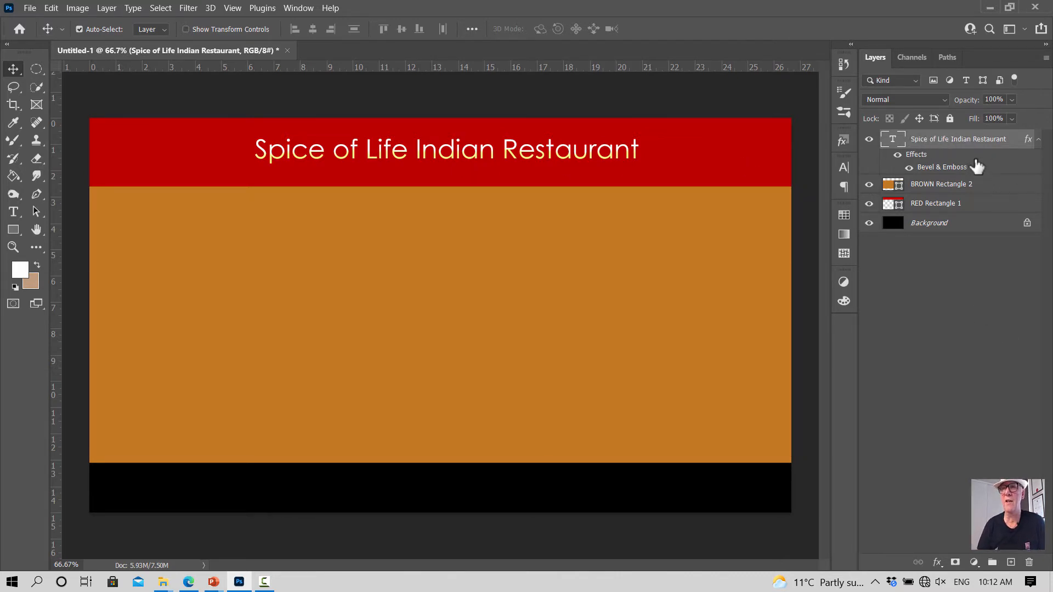
{"action": "left_click", "coordinate": [937, 562]}
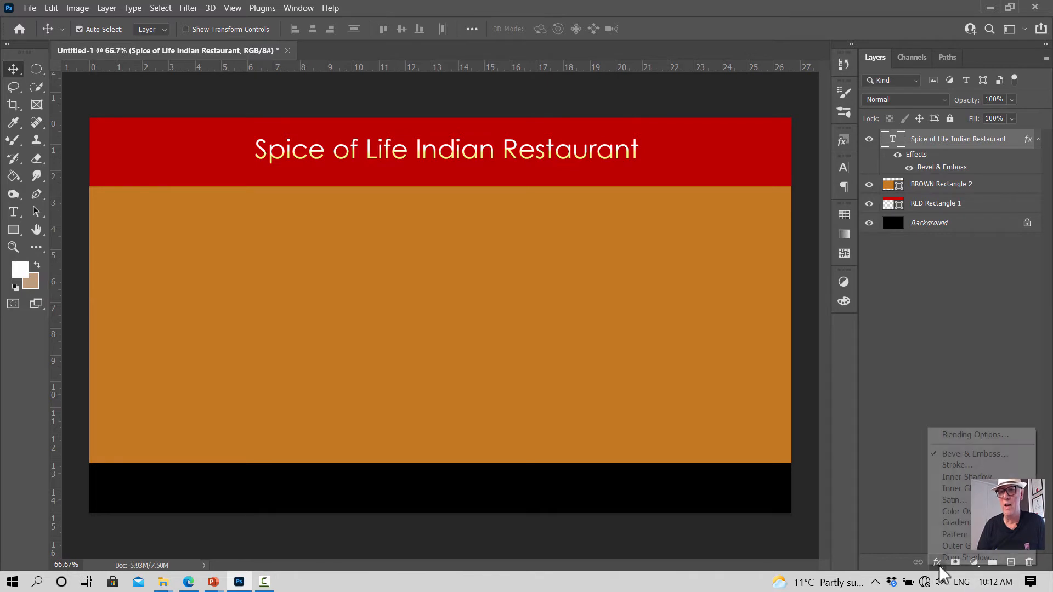
{"action": "left_click", "coordinate": [949, 479]}
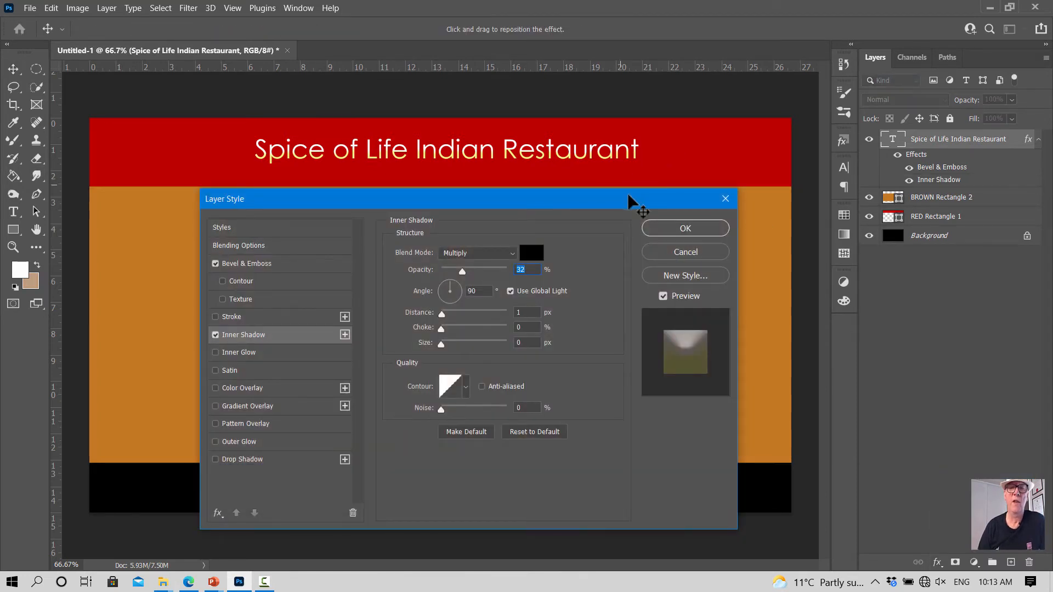
{"action": "left_click", "coordinate": [531, 254]}
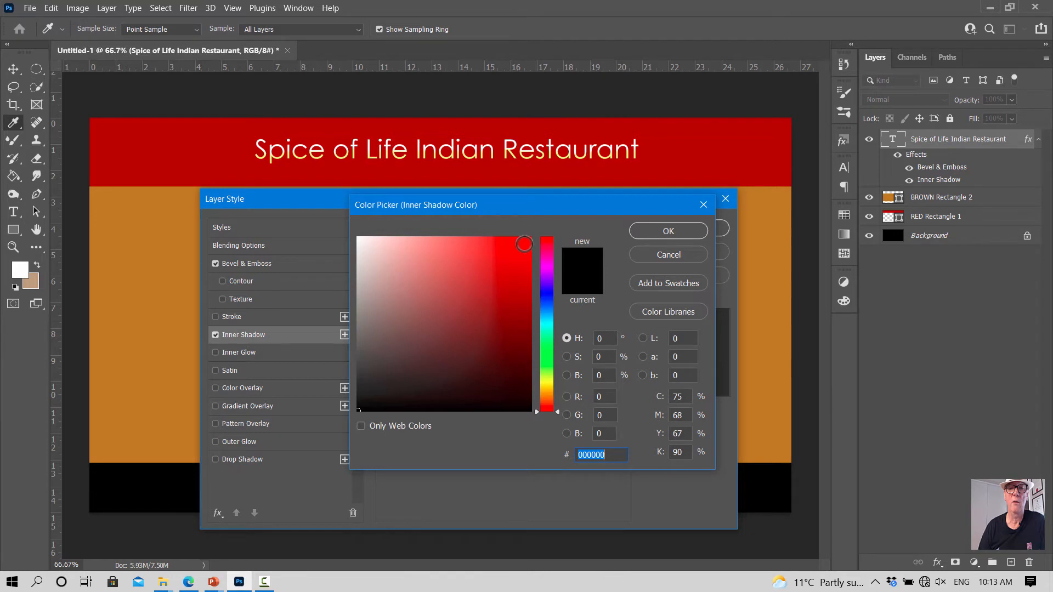
{"action": "left_click", "coordinate": [672, 230]}
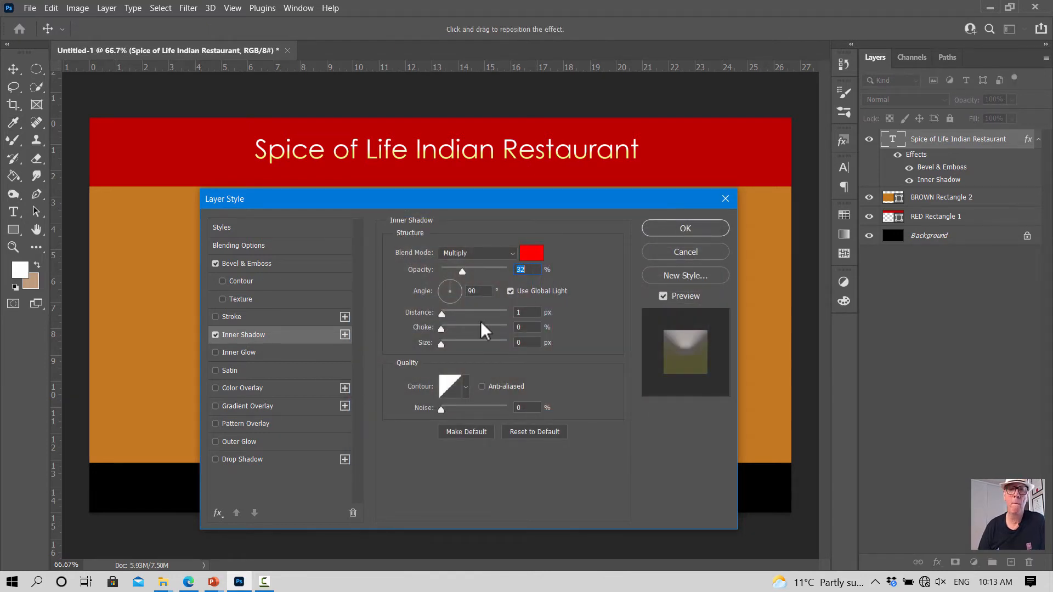
{"action": "mouse_move", "coordinate": [443, 313]}
{"action": "left_mouse_down"}
{"action": "mouse_move", "coordinate": [467, 315]}
{"action": "mouse_move", "coordinate": [447, 314]}
{"action": "left_mouse_up"}
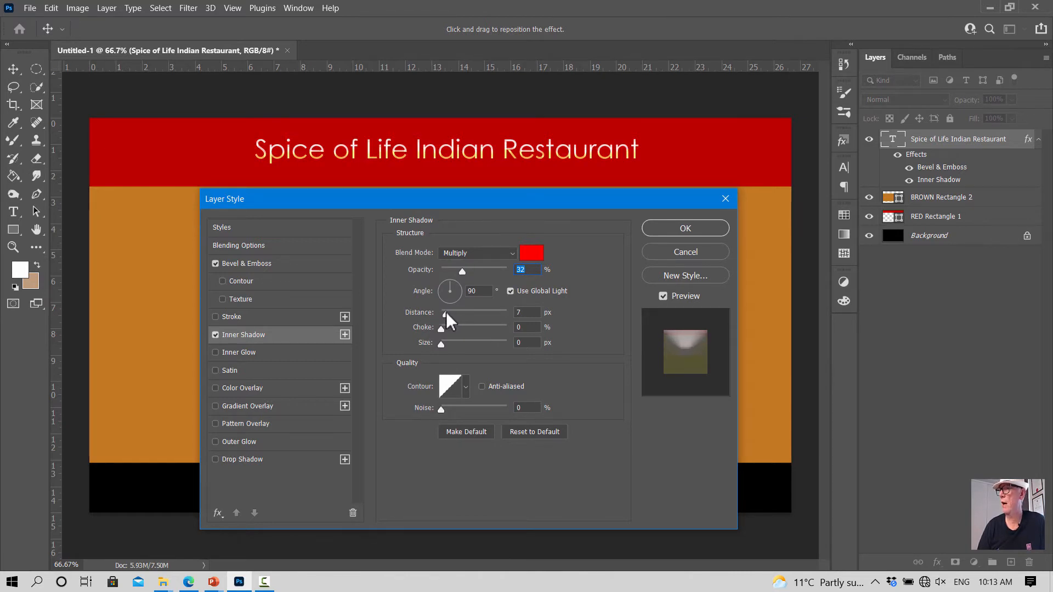
{"action": "left_click_drag", "start_coordinate": [446, 313], "coordinate": [446, 313]}
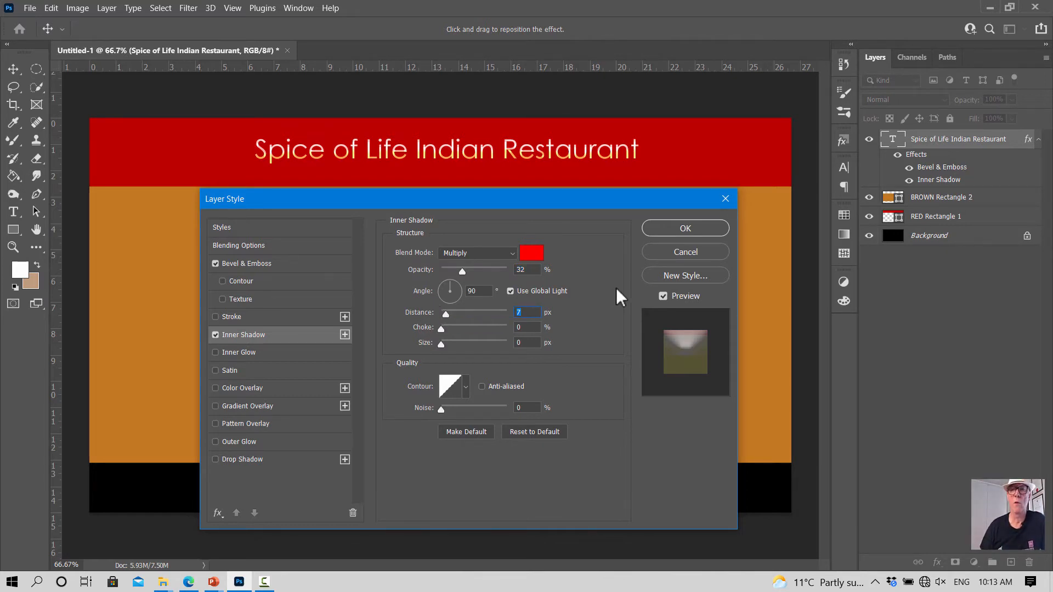
{"action": "left_click", "coordinate": [669, 256]}
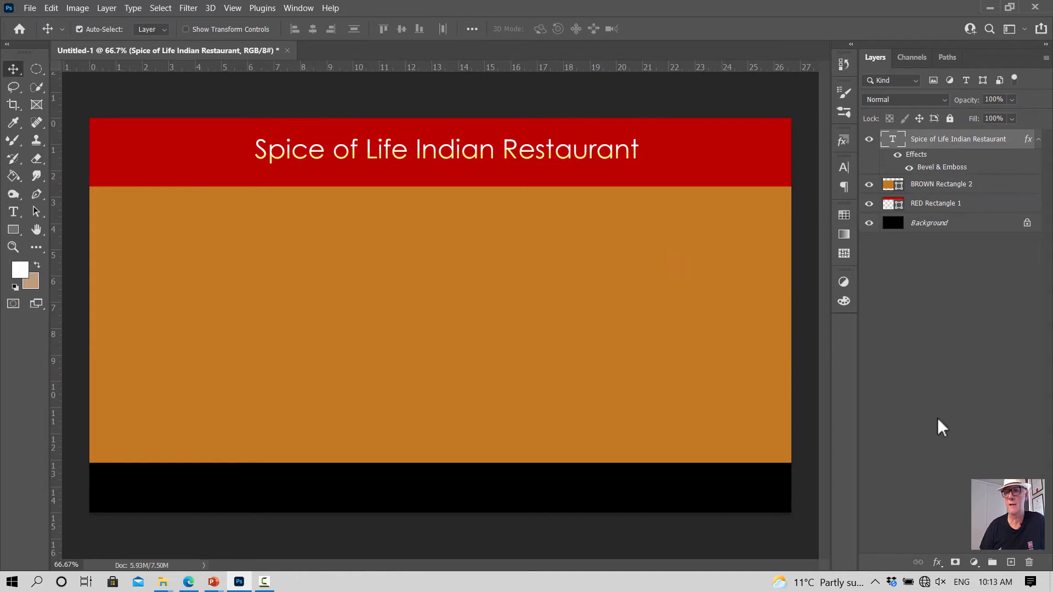
Add an Outer Glow style to the title with a bright red glow colour.
{"action": "left_click", "coordinate": [938, 563]}
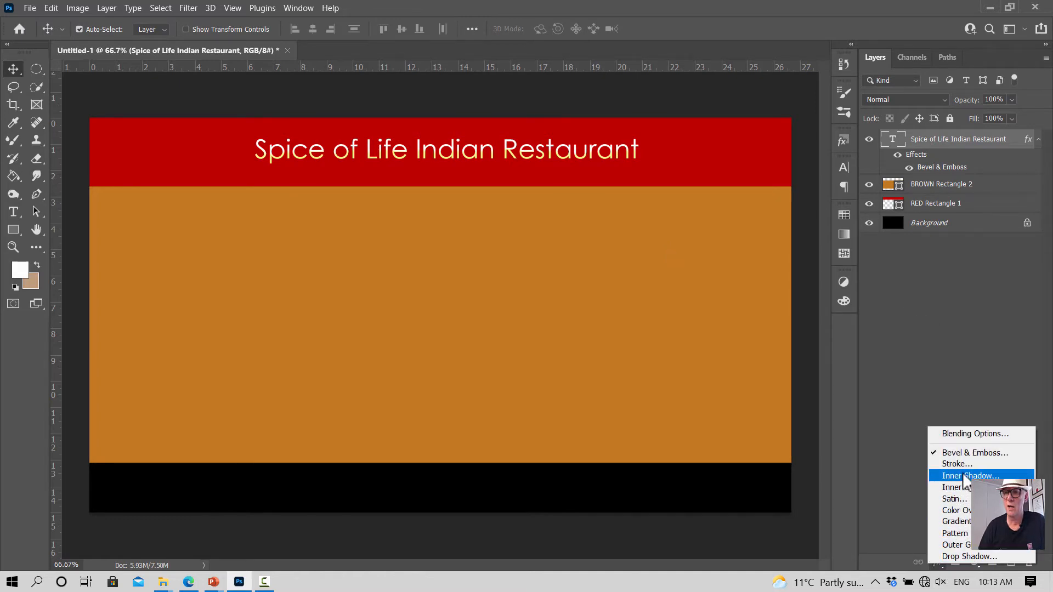
{"action": "left_click", "coordinate": [963, 546]}
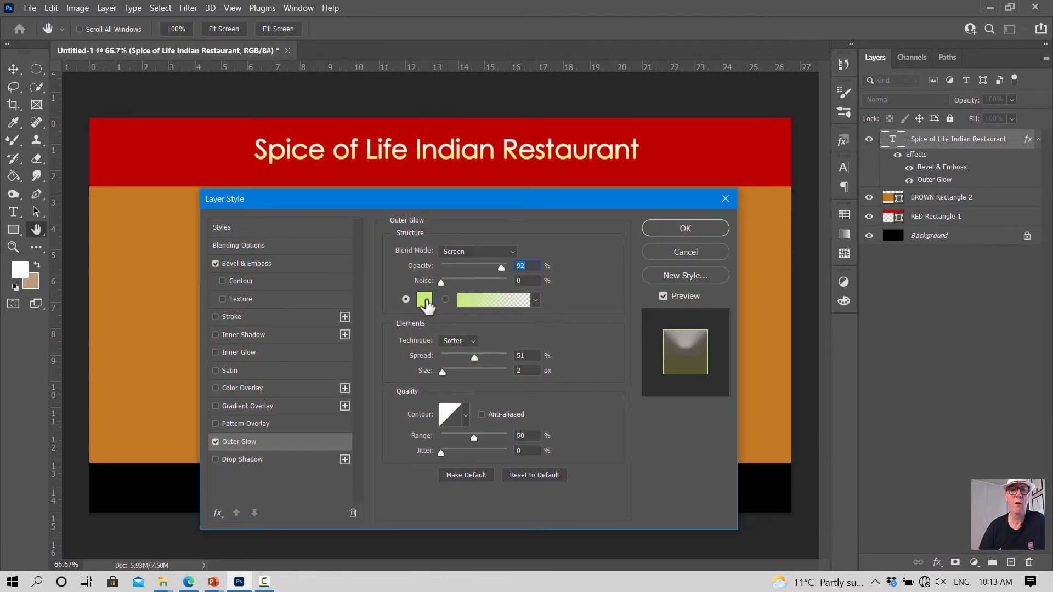
{"action": "left_click", "coordinate": [425, 299]}
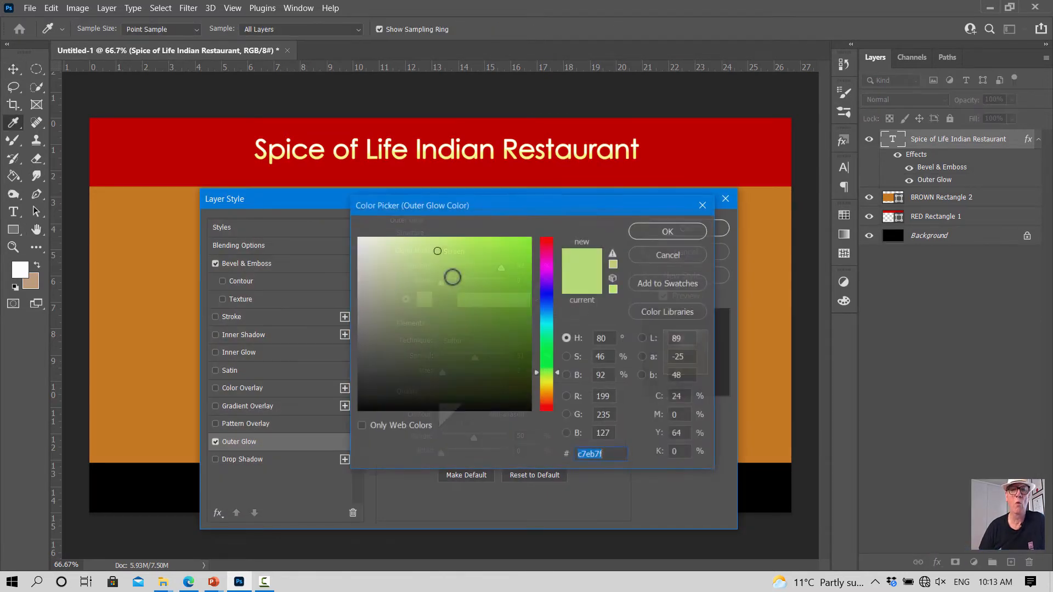
{"action": "left_click", "coordinate": [549, 237]}
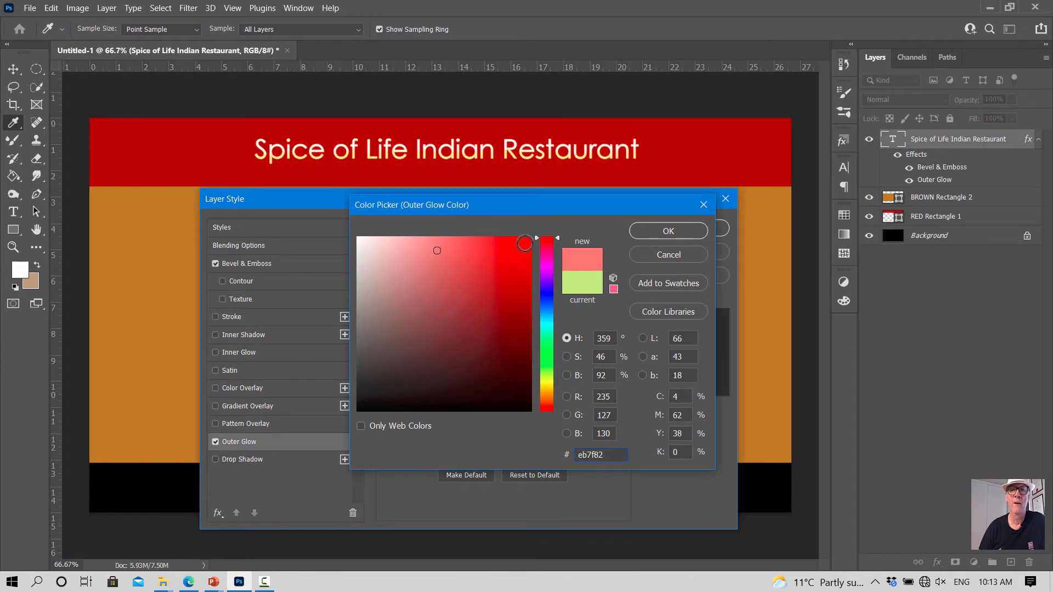
{"action": "left_click", "coordinate": [530, 238]}
{"action": "left_click", "coordinate": [669, 231]}
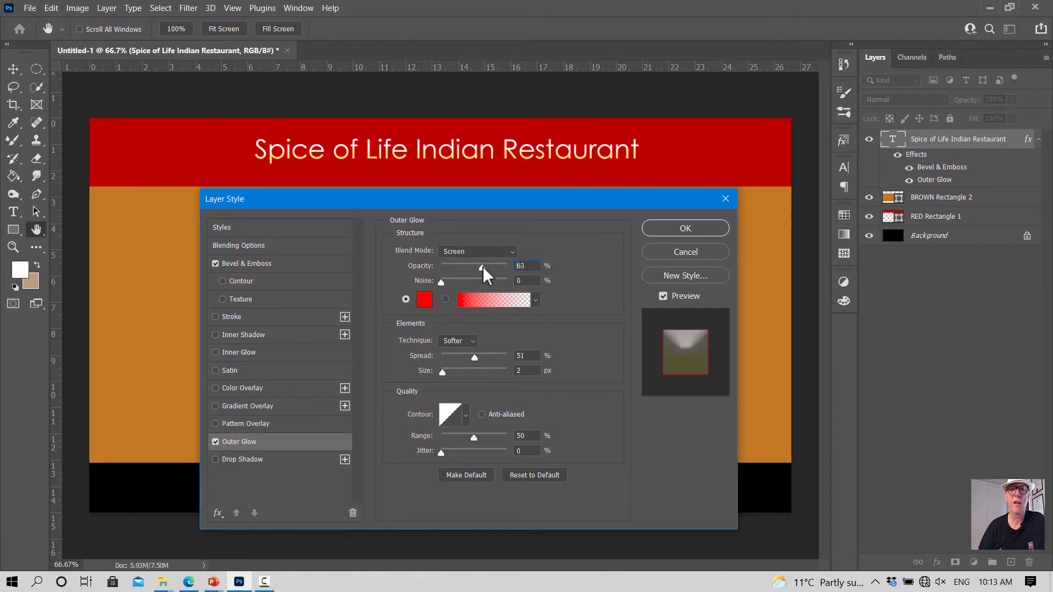
Set the outer glow to 21% opacity, 46% spread and 27 px size, and apply it.
{"action": "mouse_move", "coordinate": [460, 266]}
{"action": "left_mouse_down"}
{"action": "mouse_move", "coordinate": [442, 262]}
{"action": "mouse_move", "coordinate": [473, 265]}
{"action": "left_mouse_up"}
{"action": "left_click", "coordinate": [486, 263]}
{"action": "left_click_drag", "start_coordinate": [475, 357], "coordinate": [453, 373]}
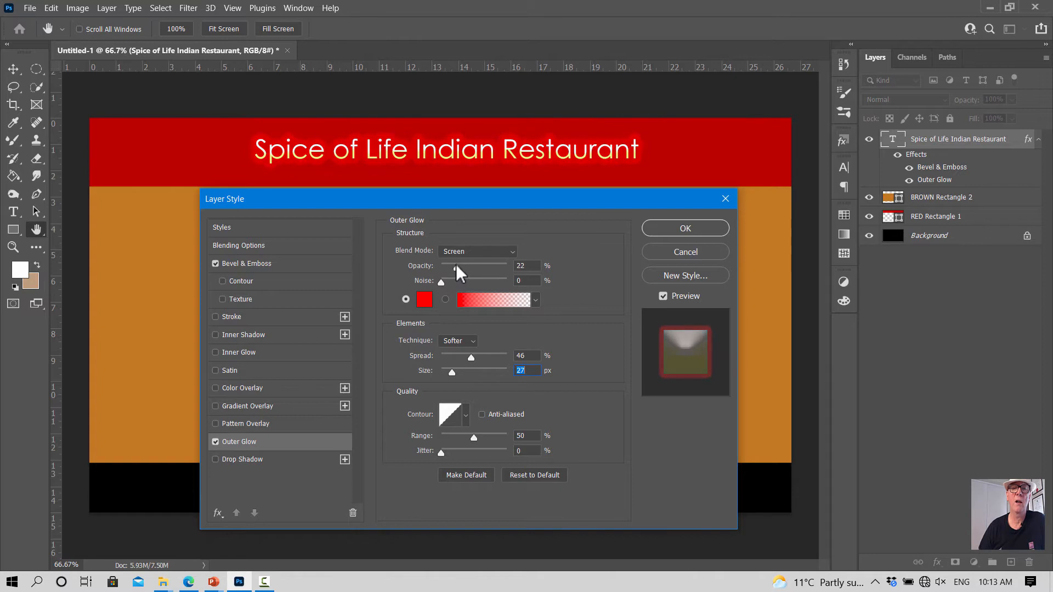
{"action": "mouse_move", "coordinate": [467, 264]}
{"action": "left_mouse_down"}
{"action": "mouse_move", "coordinate": [539, 258]}
{"action": "mouse_move", "coordinate": [456, 264]}
{"action": "left_mouse_up"}
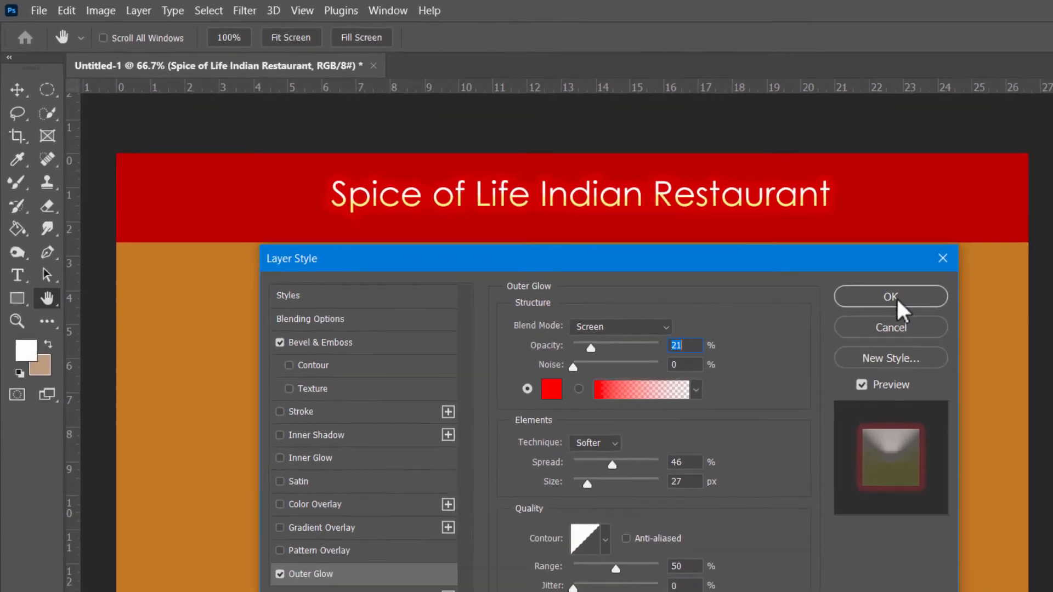
{"action": "left_click", "coordinate": [894, 298]}
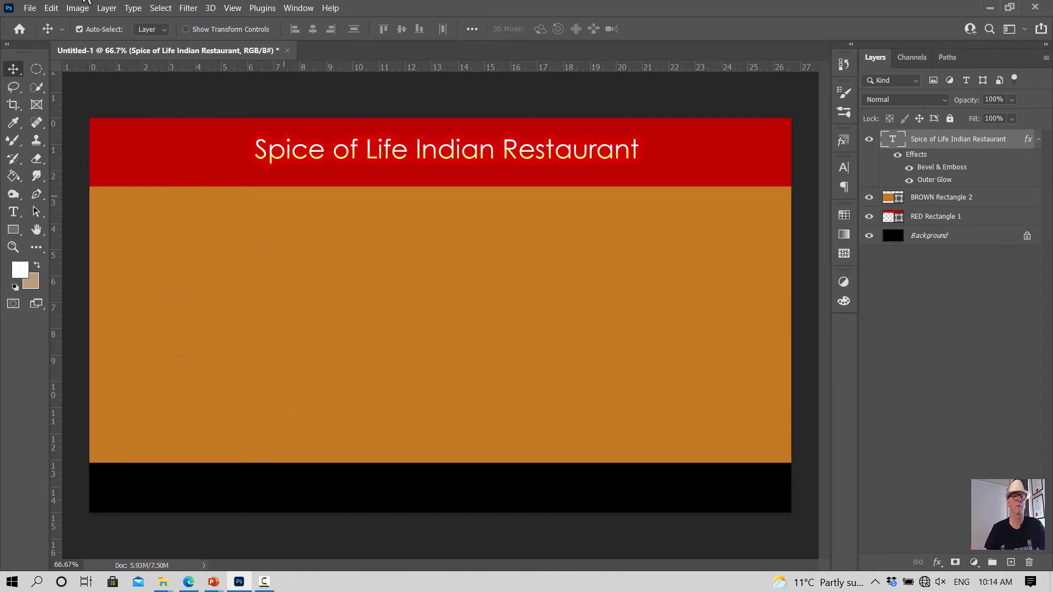
Start saving the document as a new file on the computer and browse to the L9 Website Mockup folder.
{"action": "left_click", "coordinate": [30, 9]}
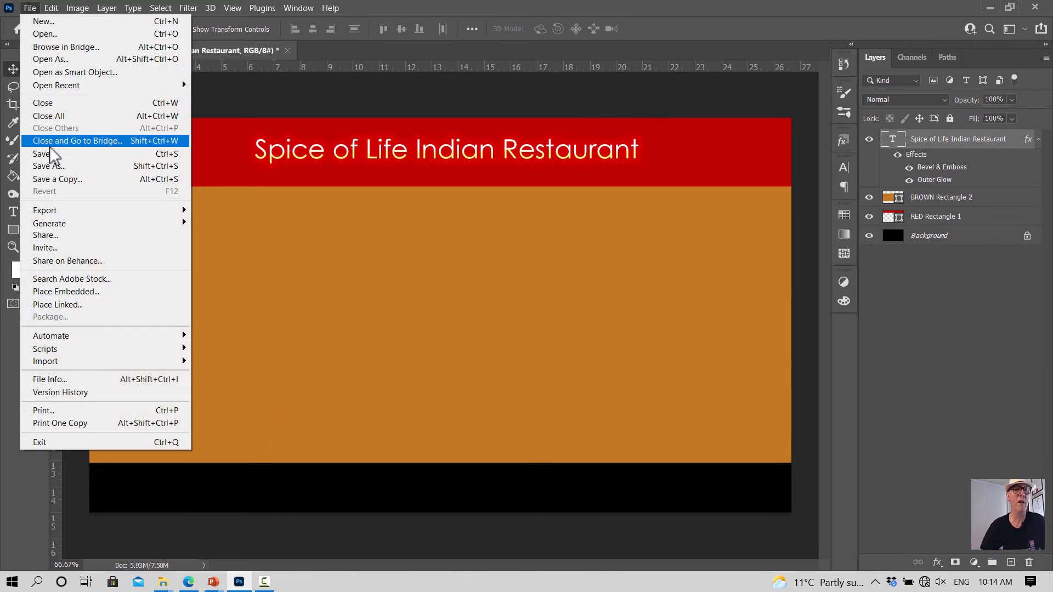
{"action": "left_click", "coordinate": [49, 165]}
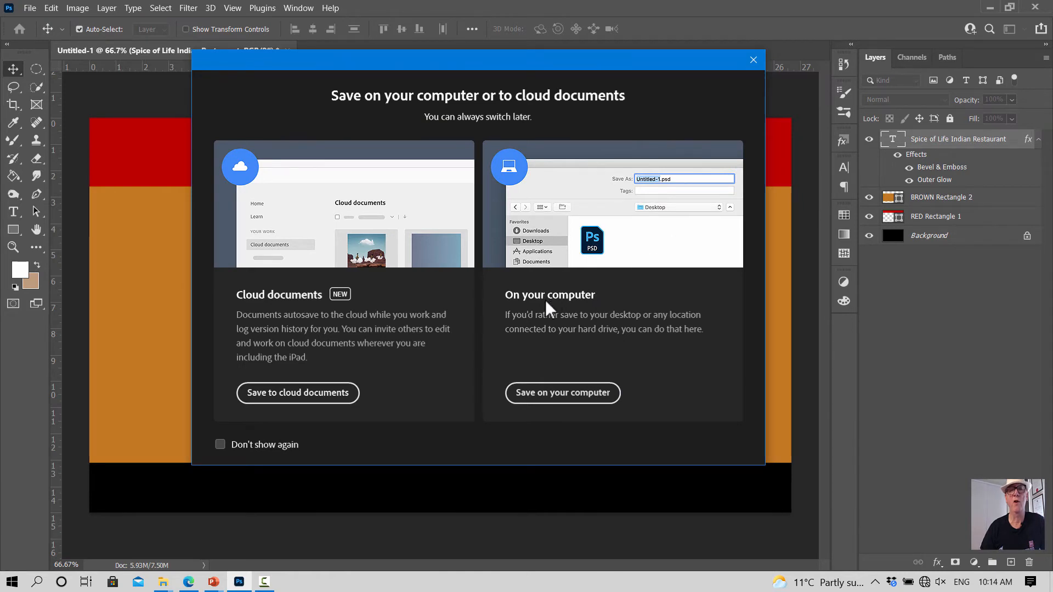
{"action": "left_click", "coordinate": [576, 392]}
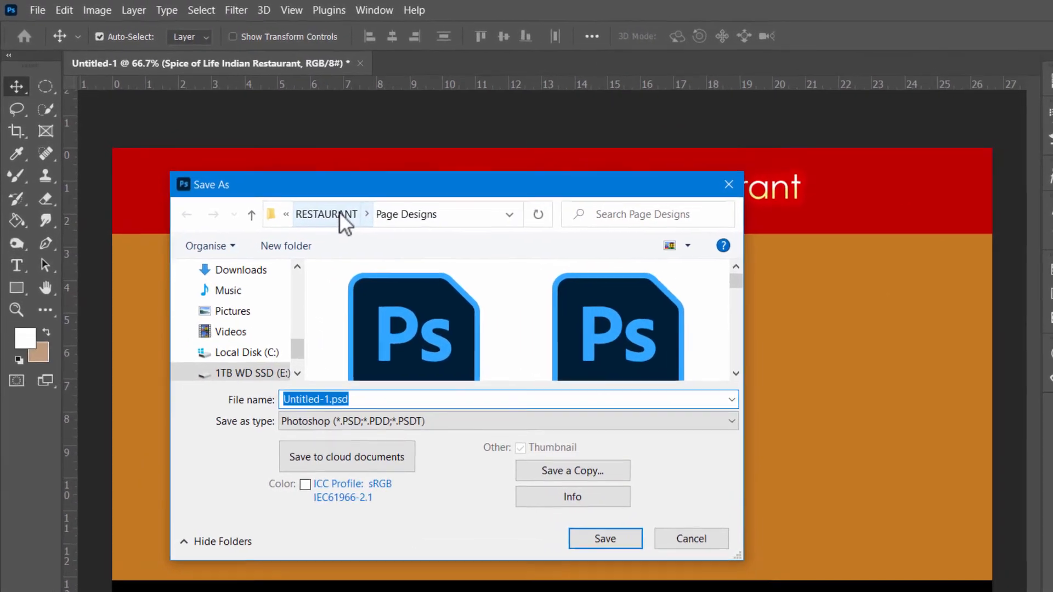
{"action": "left_click", "coordinate": [263, 170]}
{"action": "left_click", "coordinate": [358, 226]}
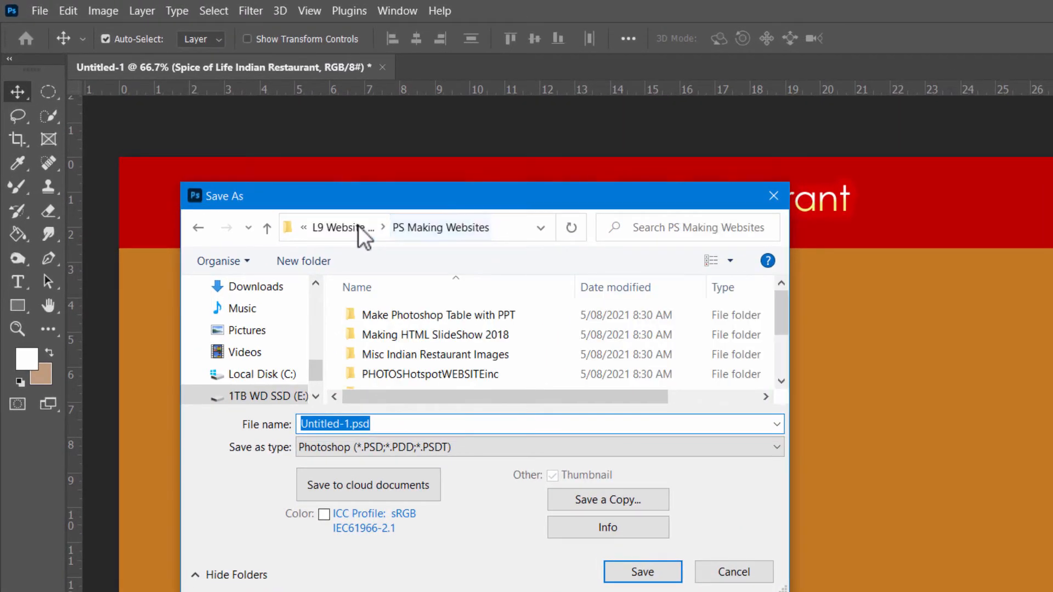
{"action": "left_click", "coordinate": [353, 226]}
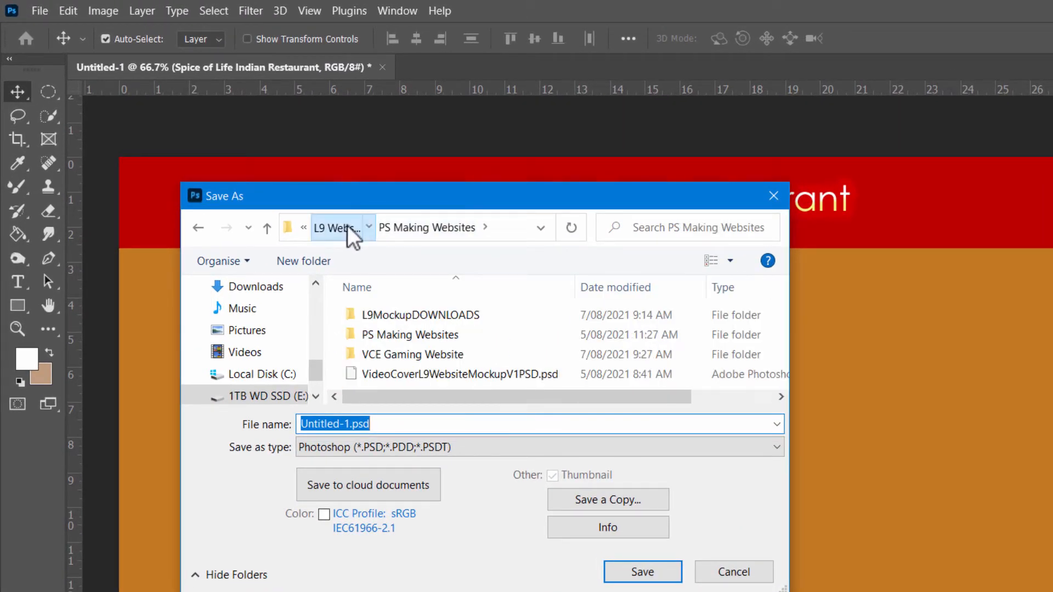
Save the mock-up as LessonPage1 in Photoshop PSD format with Maximize Compatibility on.
{"action": "left_click", "coordinate": [351, 424]}
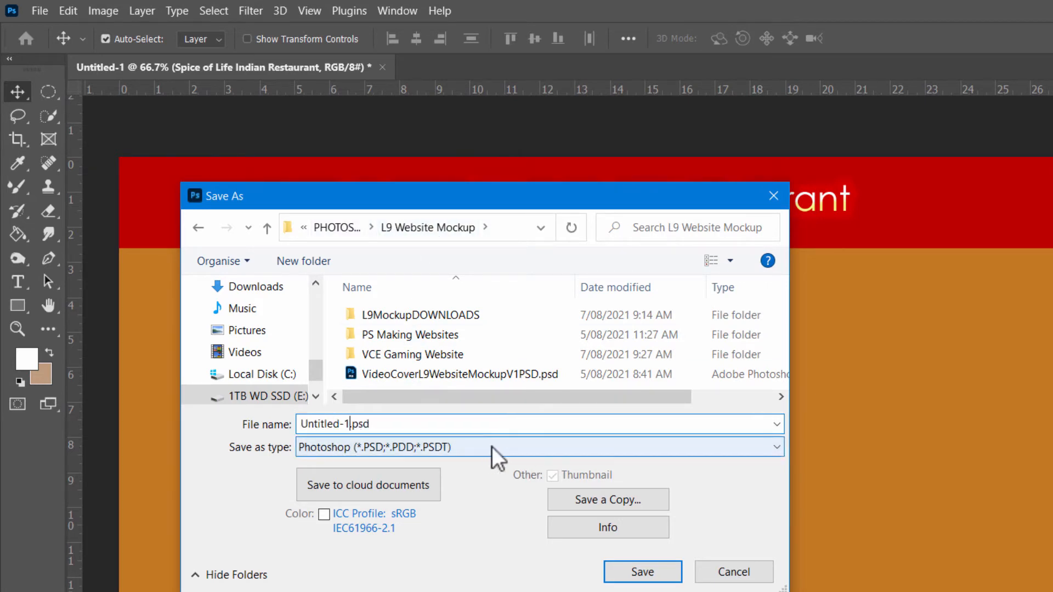
{"action": "left_click", "coordinate": [765, 448]}
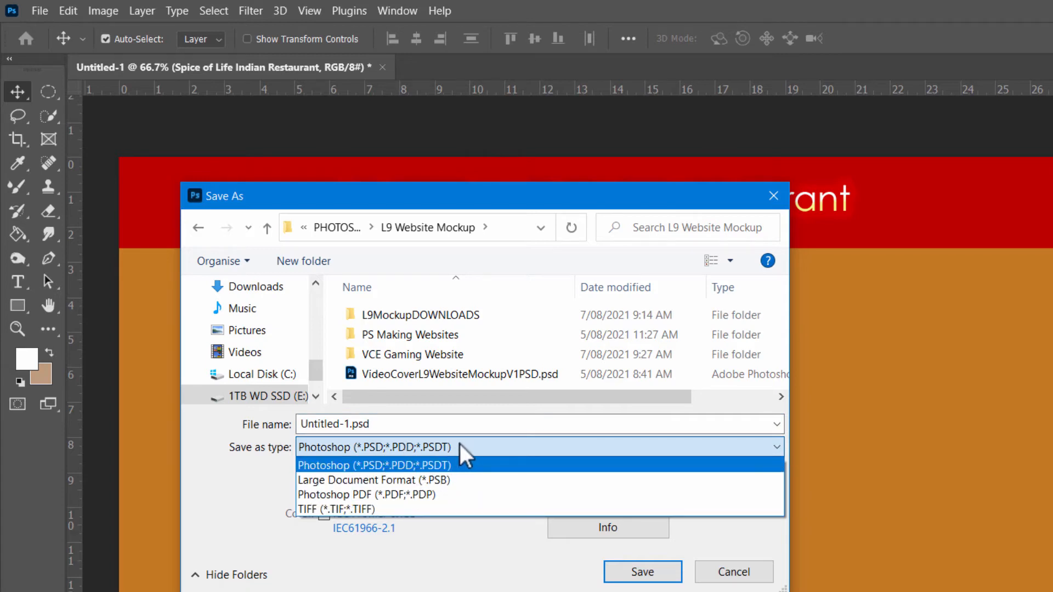
{"action": "left_click", "coordinate": [429, 464]}
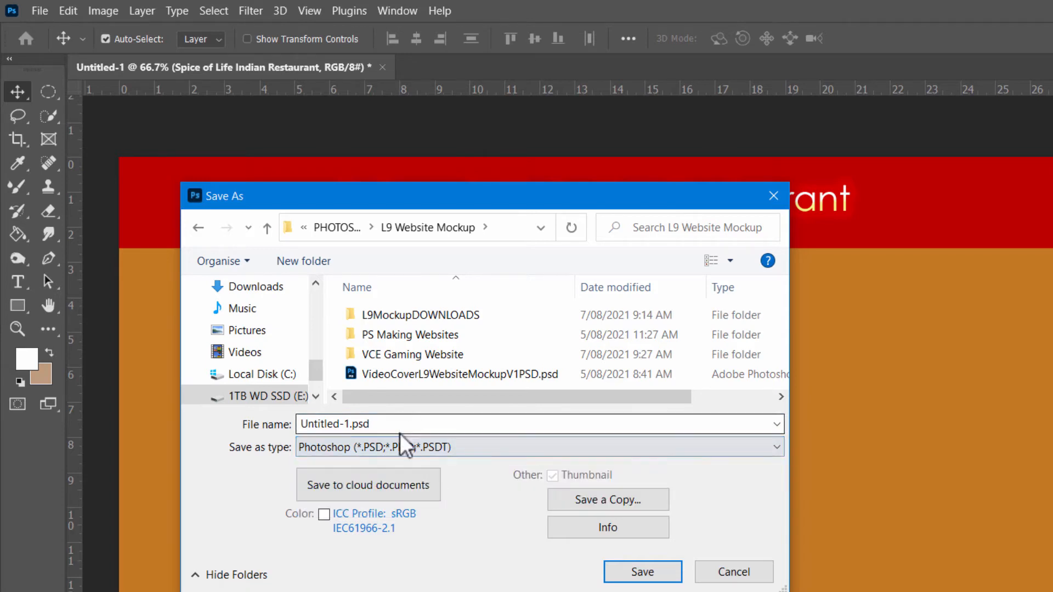
{"action": "left_click", "coordinate": [359, 426]}
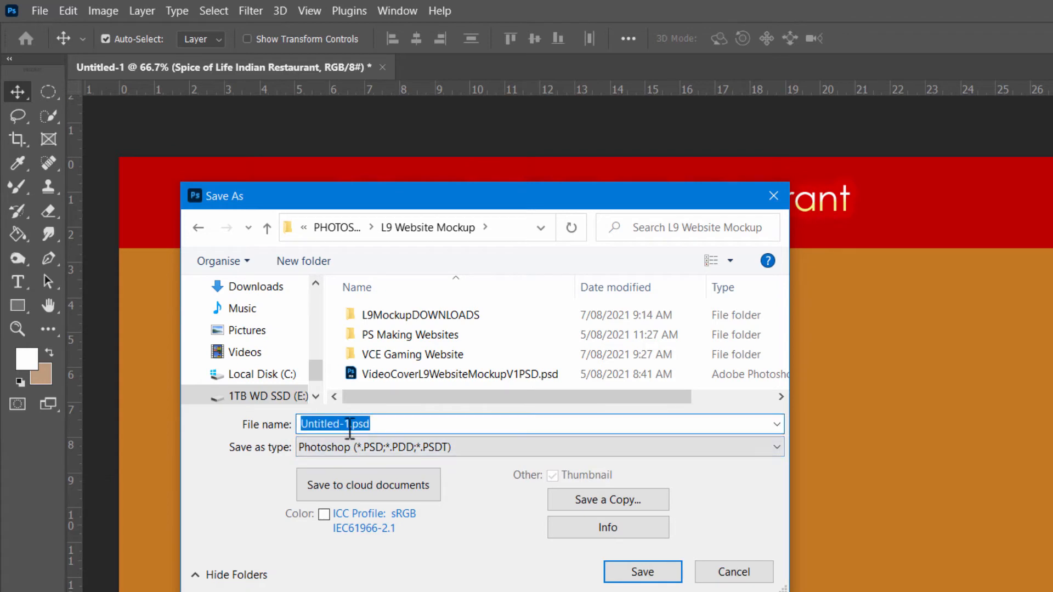
{"action": "left_click", "coordinate": [350, 427]}
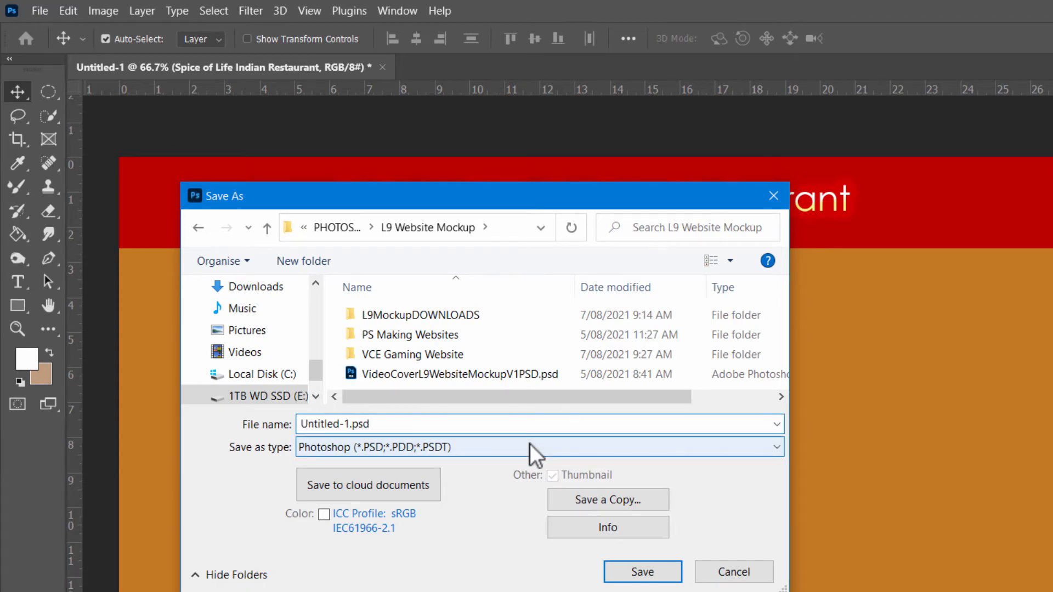
{"action": "key", "text": "BackSpace"}
{"action": "key", "text": "BackSpace"}
{"action": "key", "text": "BackSpace"}
{"action": "key", "text": "BackSpace"}
{"action": "key", "text": "BackSpace"}
{"action": "key", "text": "BackSpace"}
{"action": "key", "text": "BackSpace"}
{"action": "key", "text": "BackSpace"}
{"action": "key", "text": "BackSpace"}
{"action": "key", "text": "BackSpace"}
{"action": "type", "text": "age1"}
{"action": "left_click", "coordinate": [642, 572]}
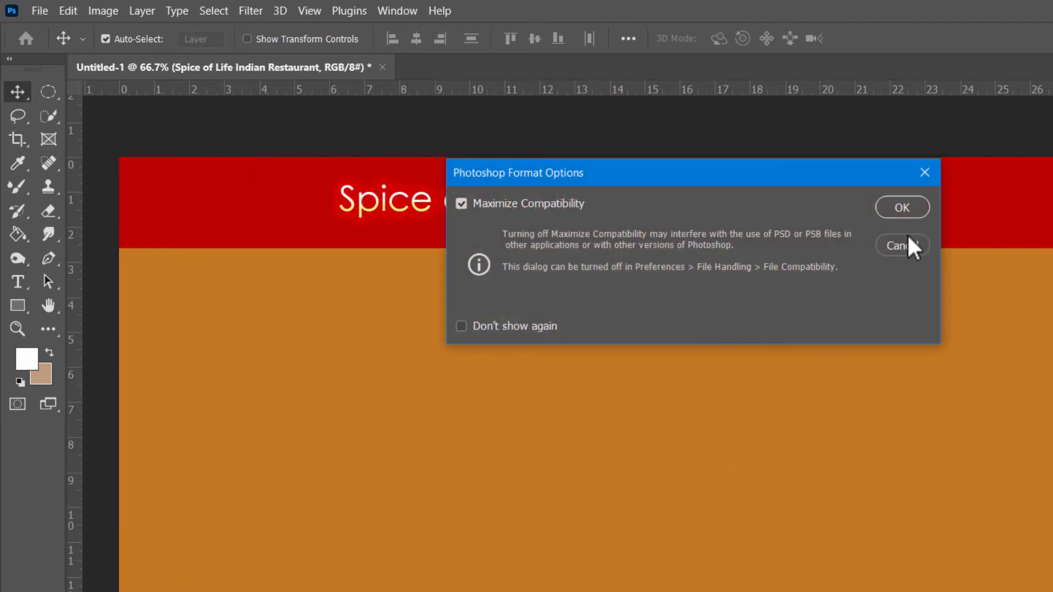
{"action": "left_click", "coordinate": [903, 208]}
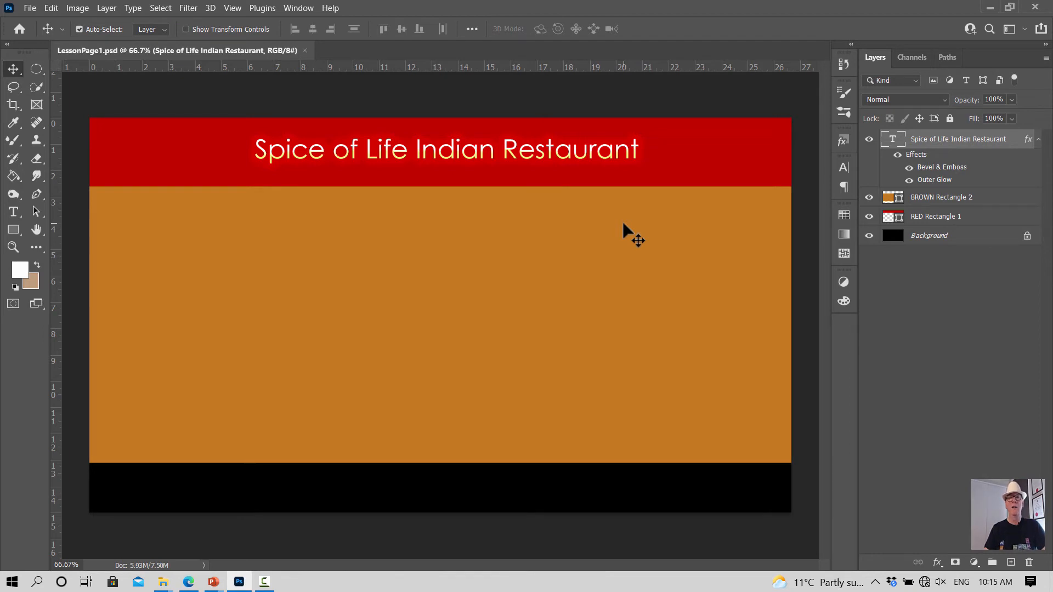
Deselect the title layer, start placing an embedded image and open the L9MockupDOWNLOADS folder.
{"action": "left_click", "coordinate": [362, 112]}
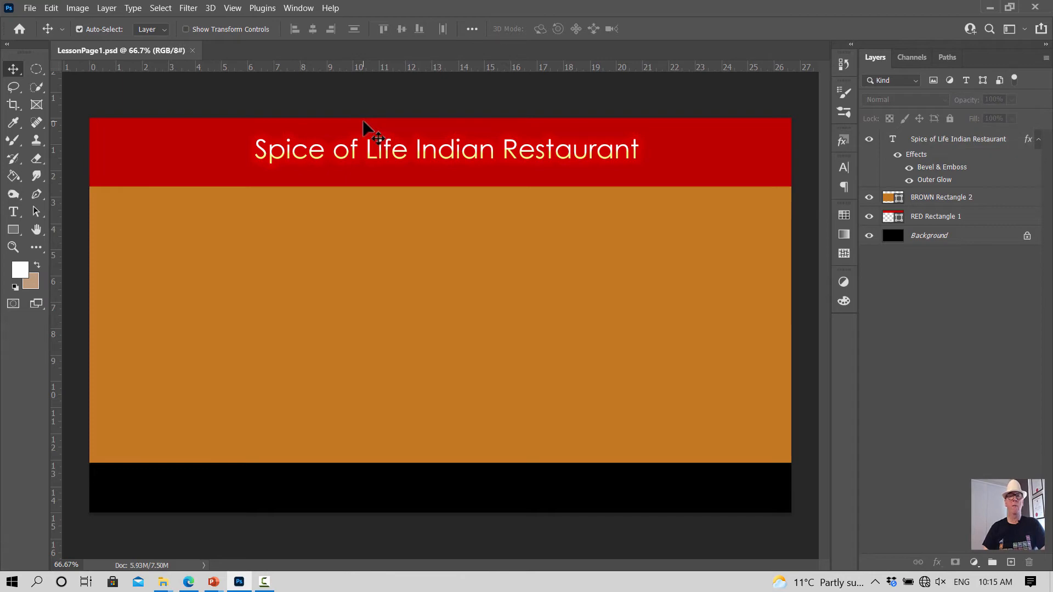
{"action": "left_click", "coordinate": [29, 9]}
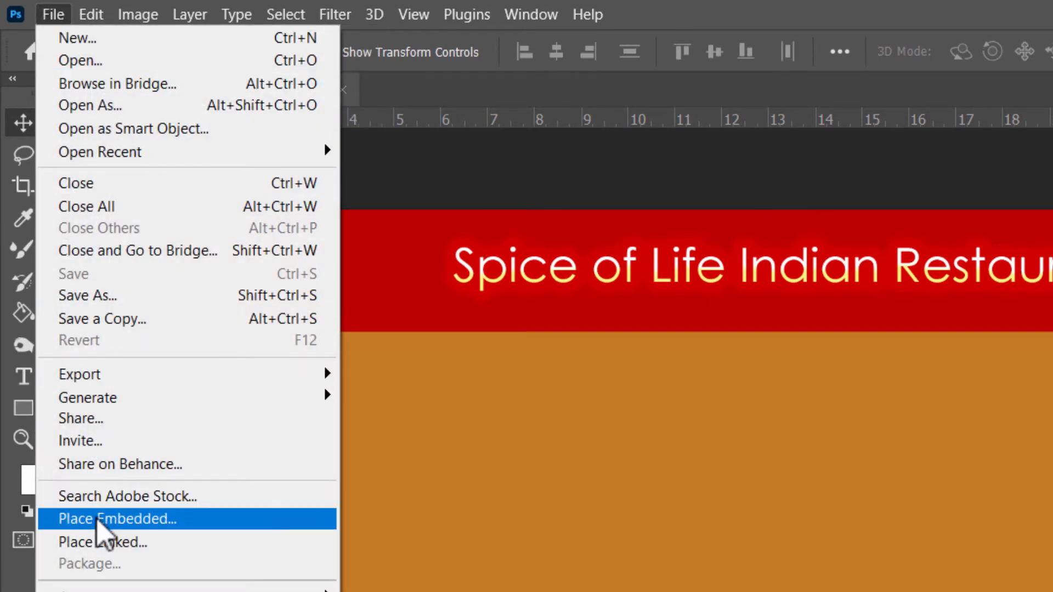
{"action": "left_click", "coordinate": [100, 517]}
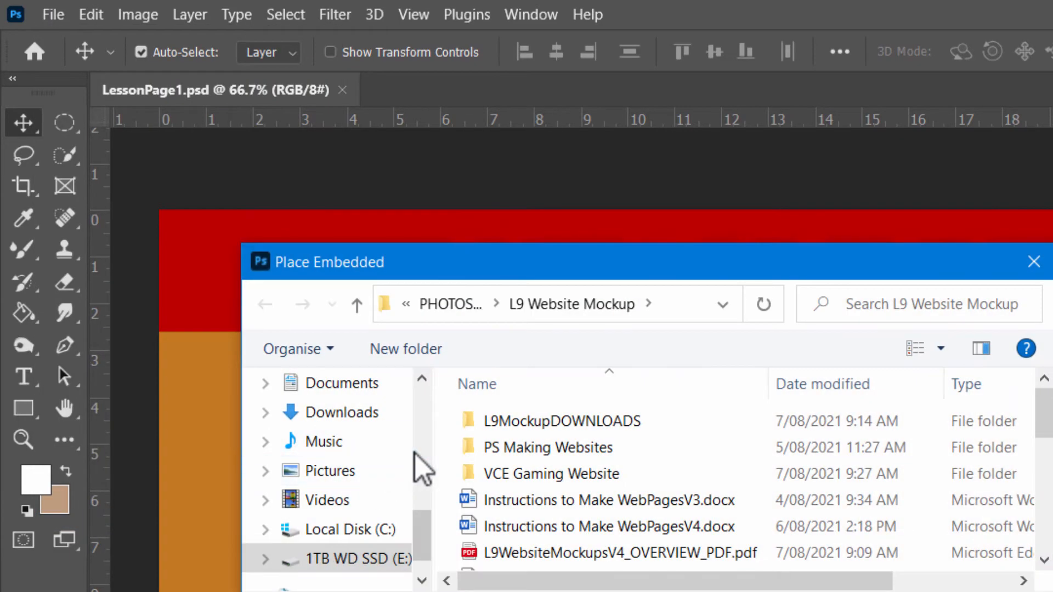
{"action": "double_click", "coordinate": [565, 421]}
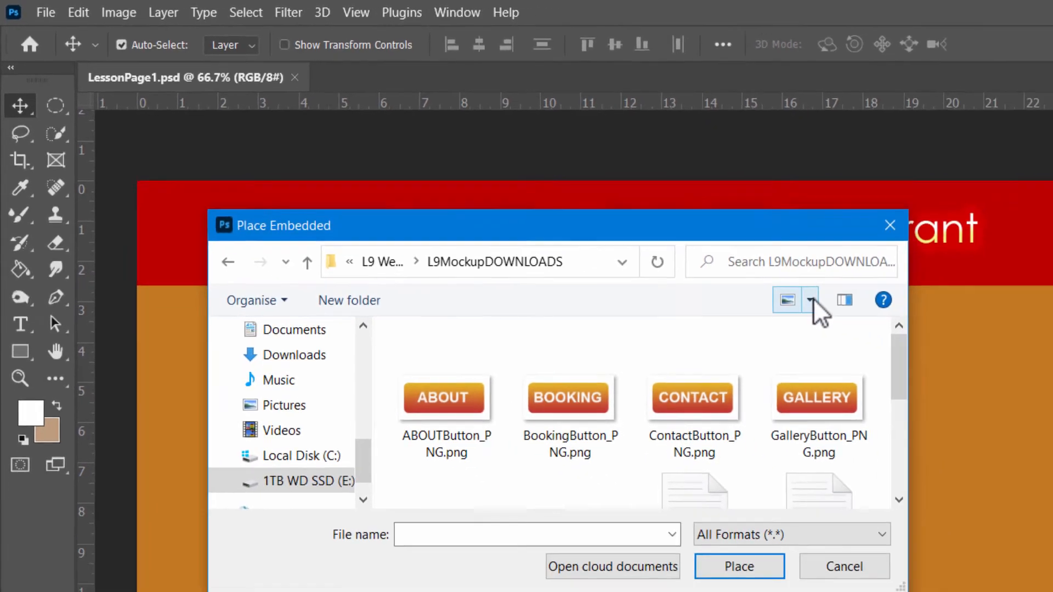
Try the Details view for the image files and return to Large icons.
{"action": "left_click", "coordinate": [941, 348]}
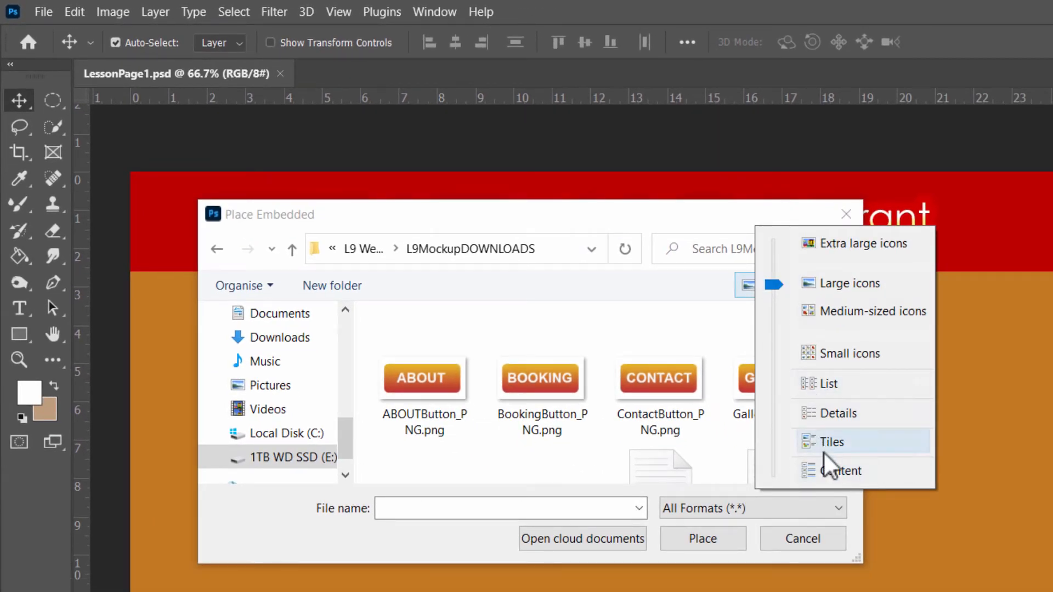
{"action": "left_click", "coordinate": [837, 415]}
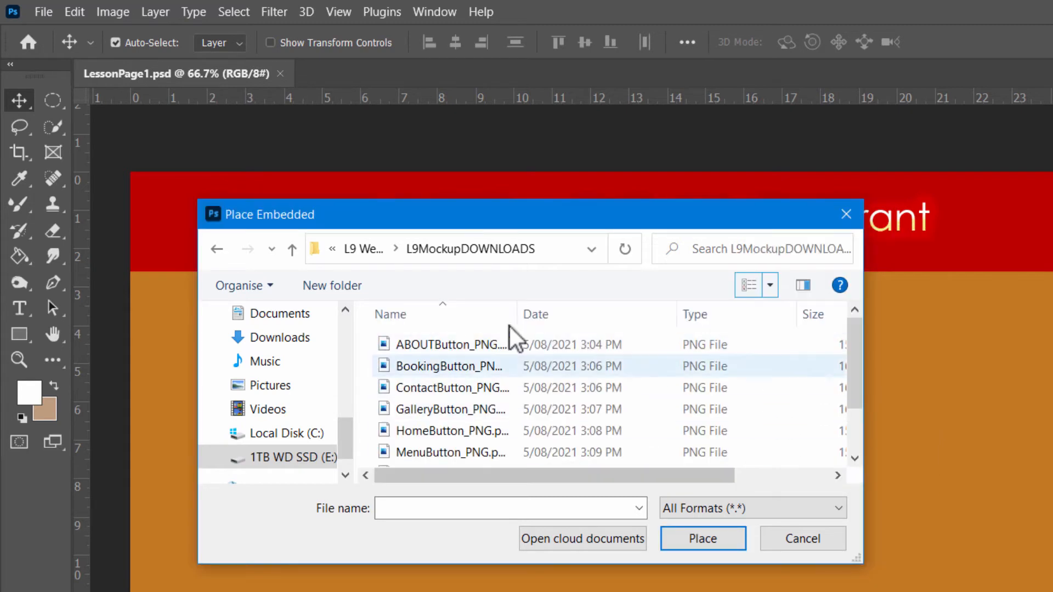
{"action": "left_click", "coordinate": [773, 285]}
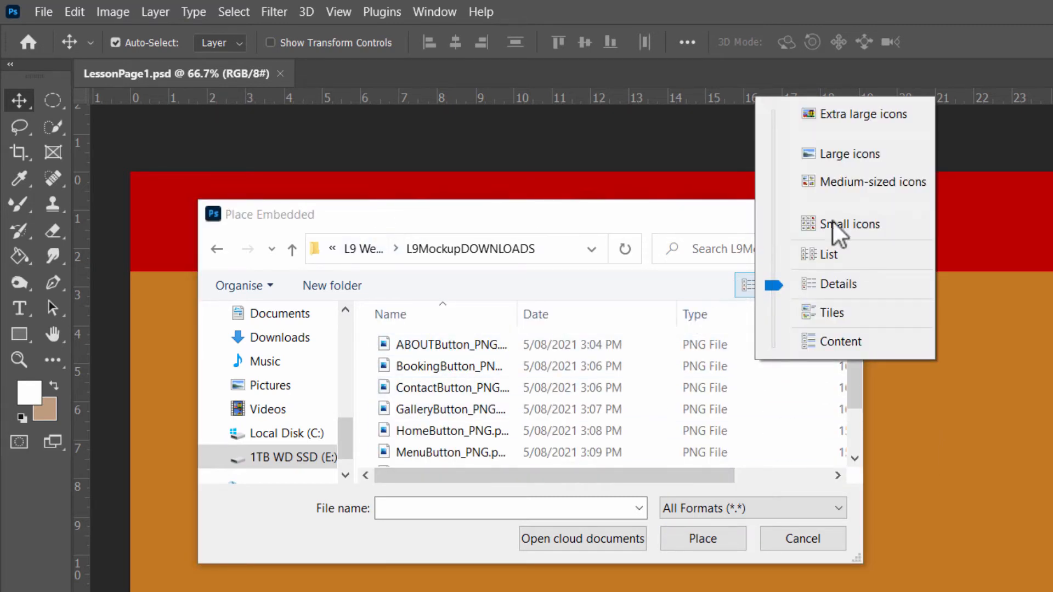
{"action": "left_click", "coordinate": [856, 157]}
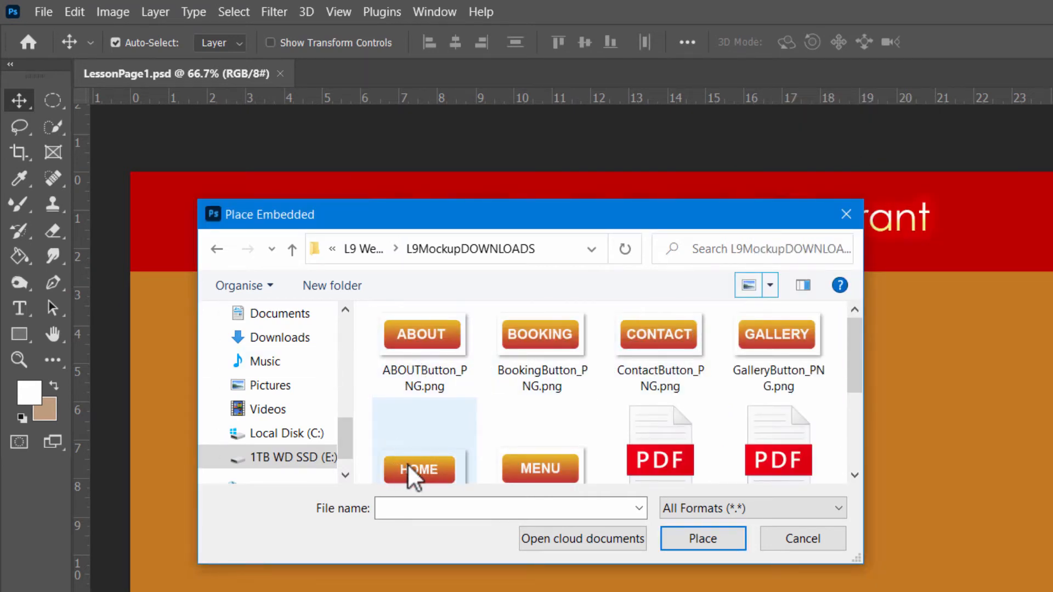
Embed HomeButton_PNG.png and place it at the left end of the black footer, at about X 176 px, Y 1003 px.
{"action": "left_click", "coordinate": [415, 480]}
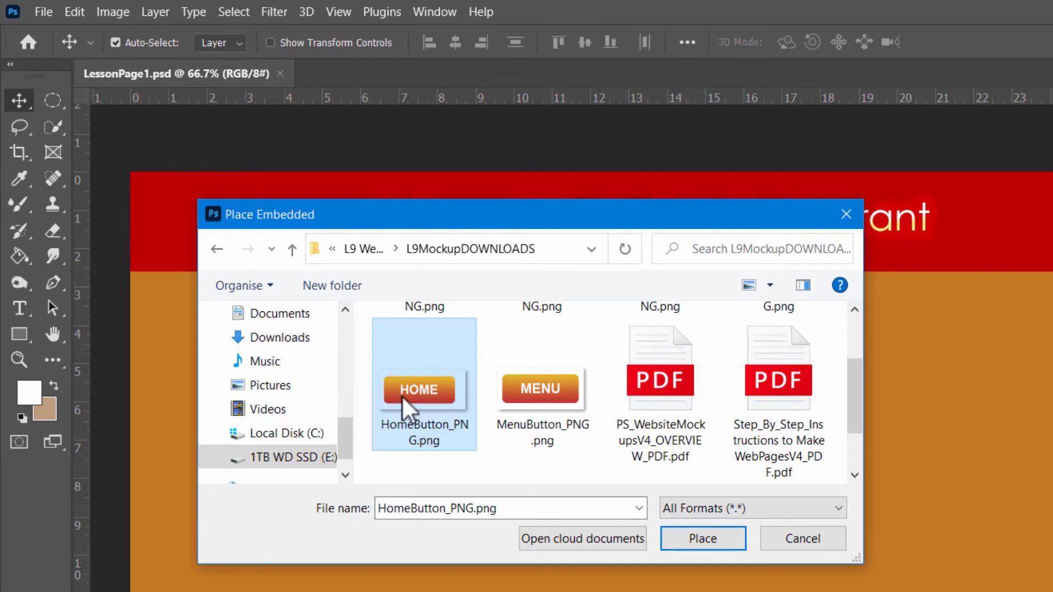
{"action": "left_click", "coordinate": [711, 542]}
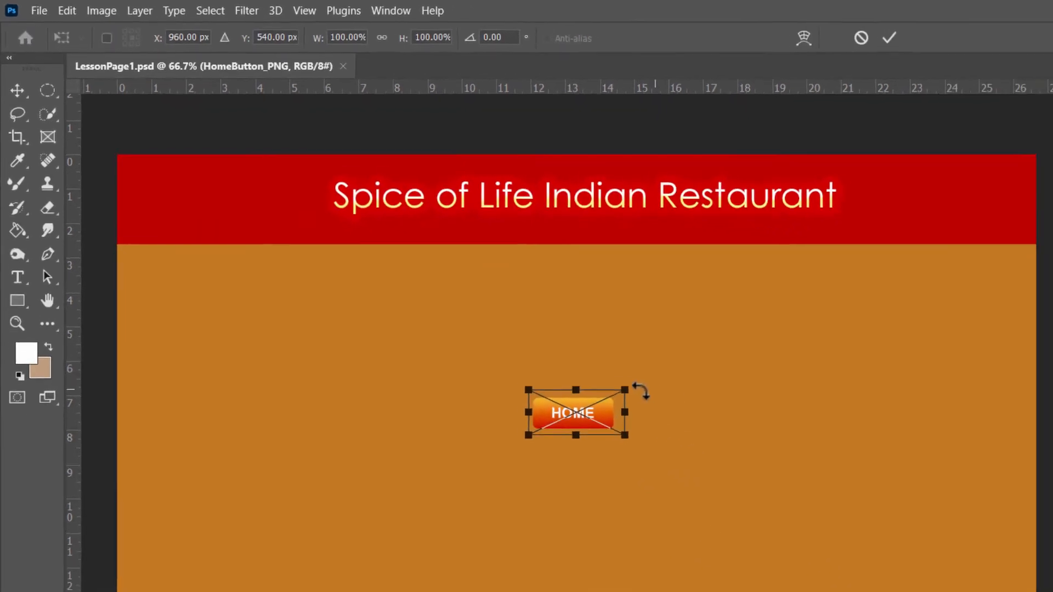
{"action": "left_click_drag", "start_coordinate": [509, 355], "coordinate": [179, 541]}
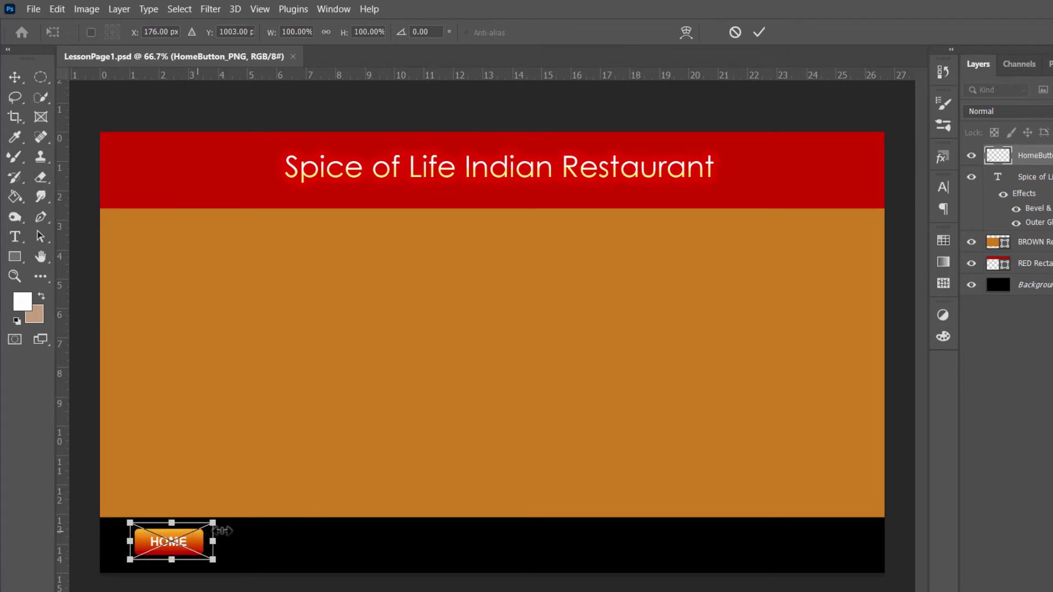
{"action": "left_click", "coordinate": [11, 73]}
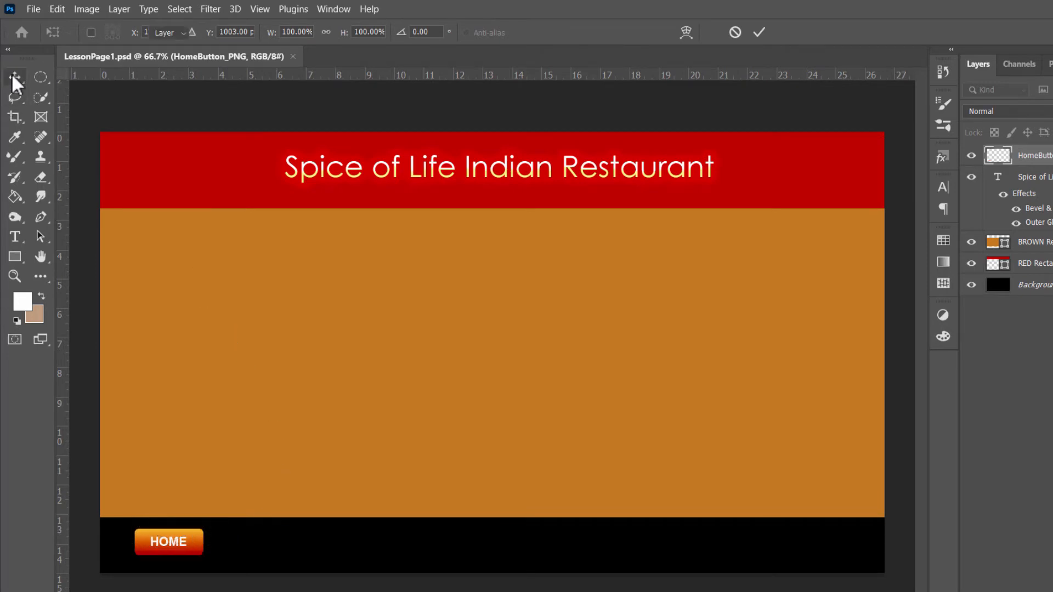
Embed ABOUTButton_PNG.png and place it just right of the Home button in the footer, at about X 378 px, Y 1002 px.
{"action": "left_click", "coordinate": [41, 11]}
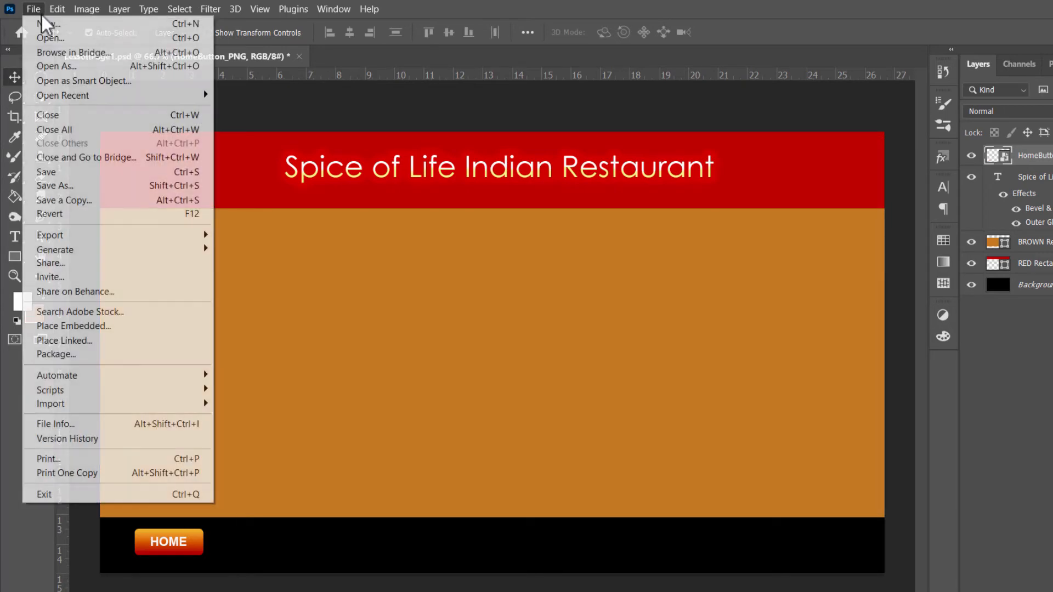
{"action": "left_click", "coordinate": [74, 326]}
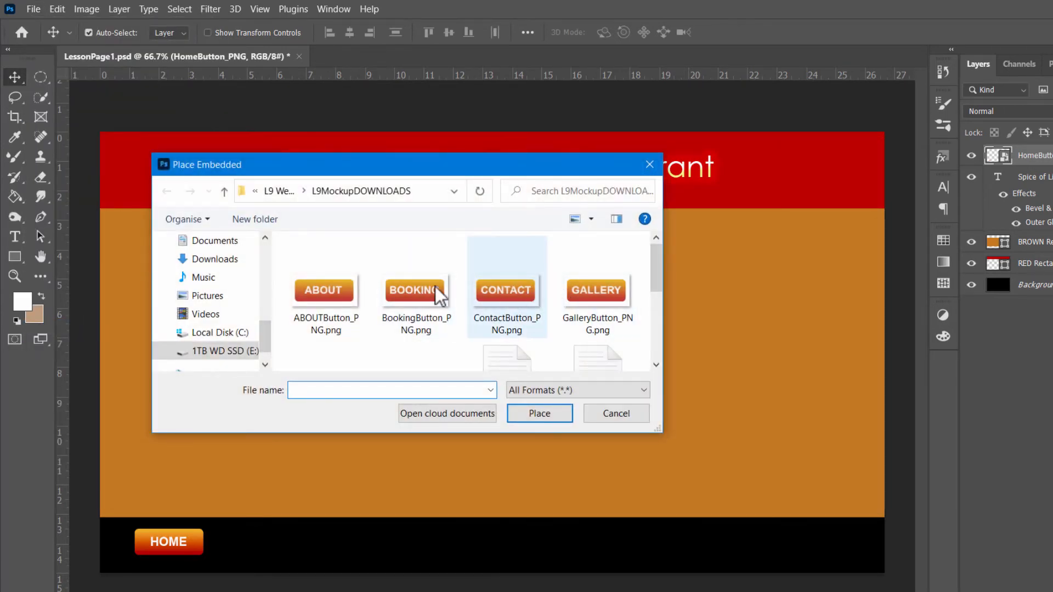
{"action": "scroll", "coordinate": [436, 287], "scroll_direction": "down", "scroll_amount": 2}
{"action": "scroll", "coordinate": [439, 296], "scroll_direction": "up", "scroll_amount": 2}
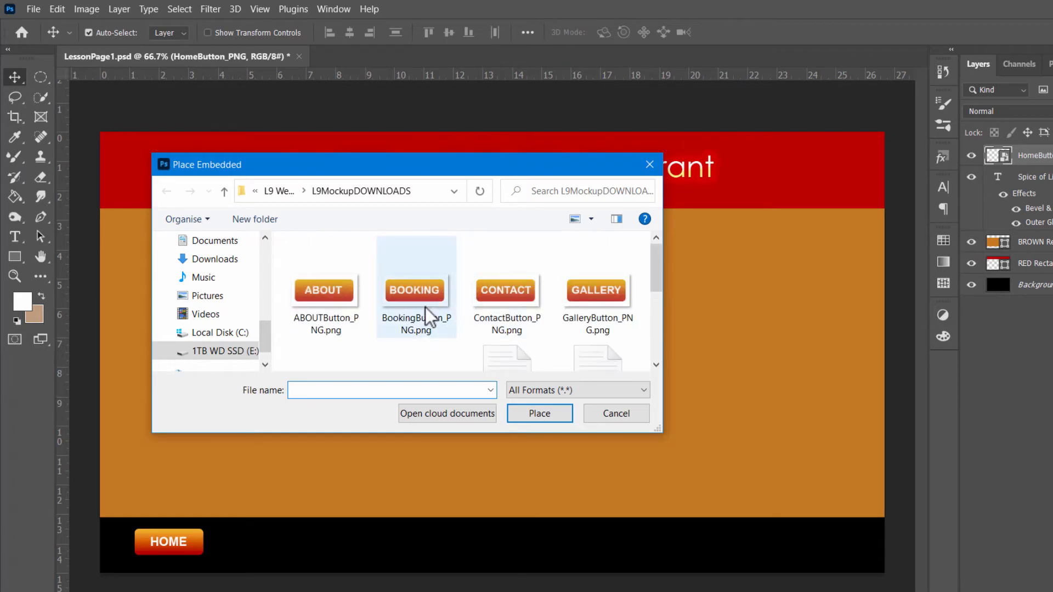
{"action": "left_click", "coordinate": [357, 296]}
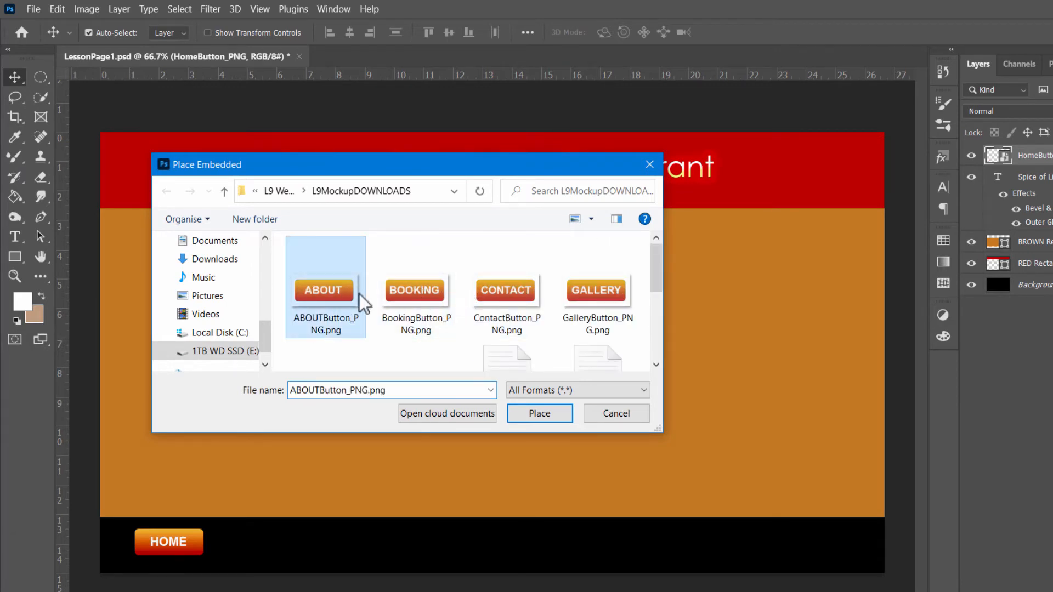
{"action": "left_click", "coordinate": [554, 414]}
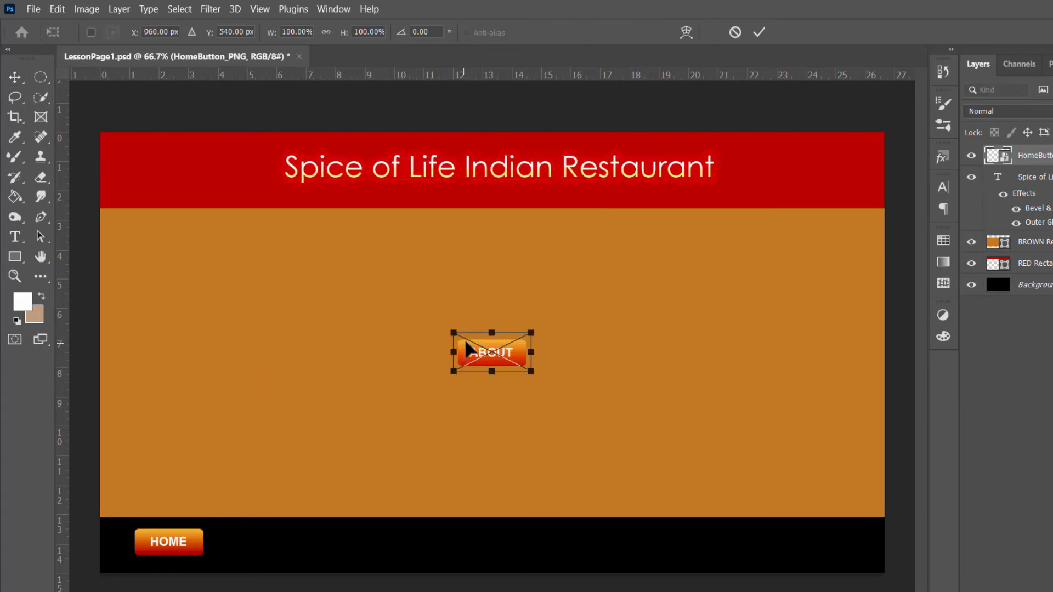
{"action": "left_click_drag", "start_coordinate": [488, 353], "coordinate": [251, 538]}
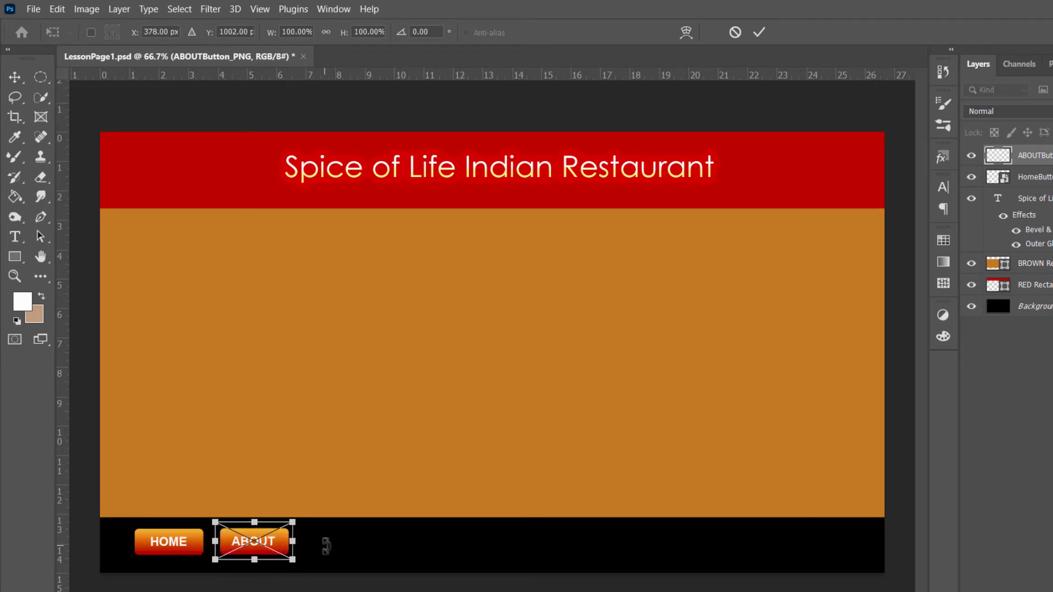
{"action": "left_click", "coordinate": [14, 78]}
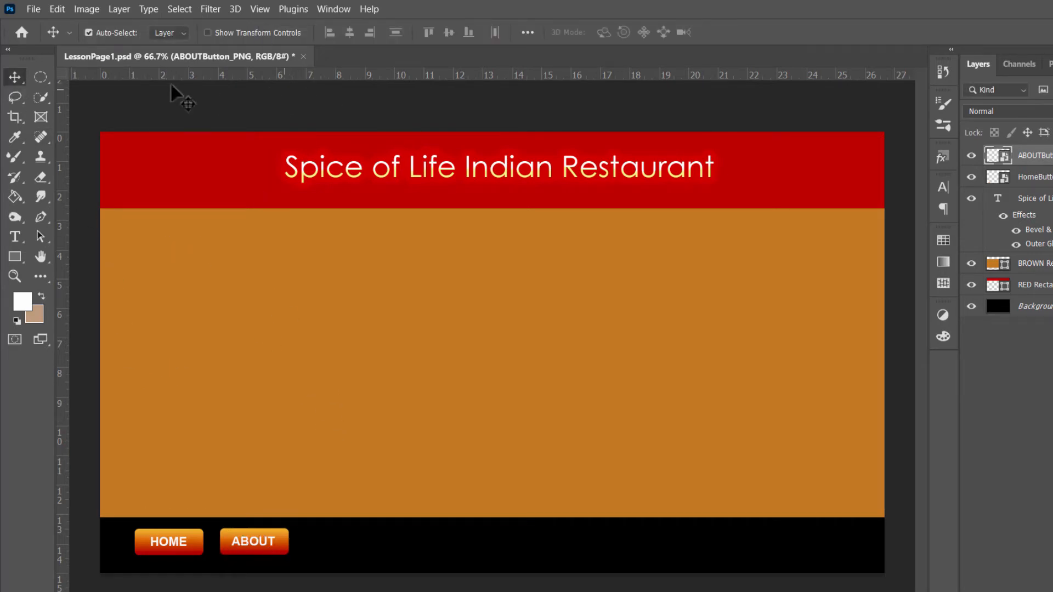
Hide the rulers and show them again.
{"action": "left_click", "coordinate": [258, 7]}
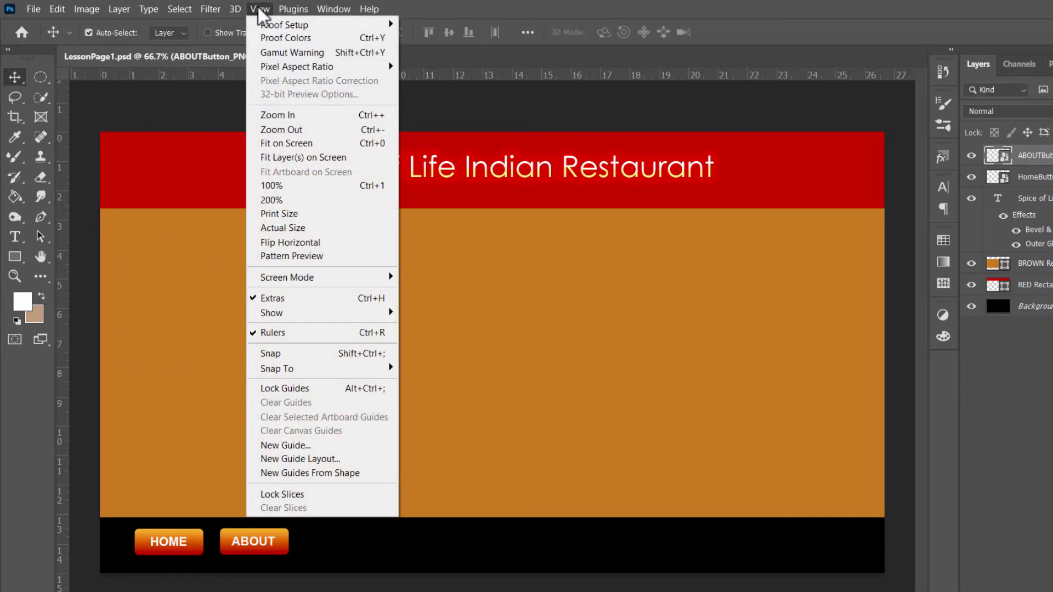
{"action": "left_click", "coordinate": [273, 332]}
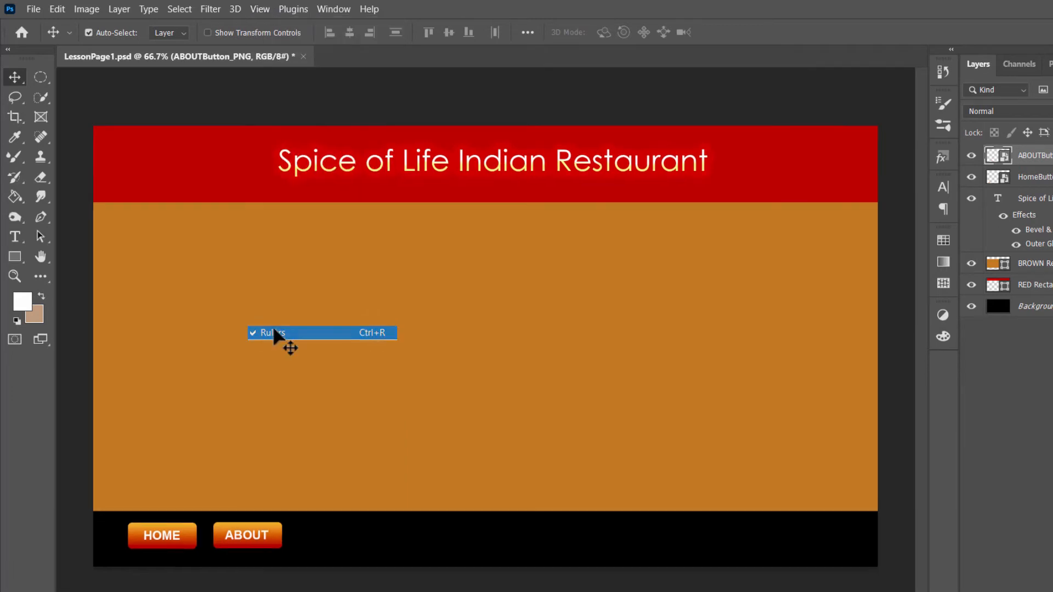
{"action": "left_click", "coordinate": [260, 10]}
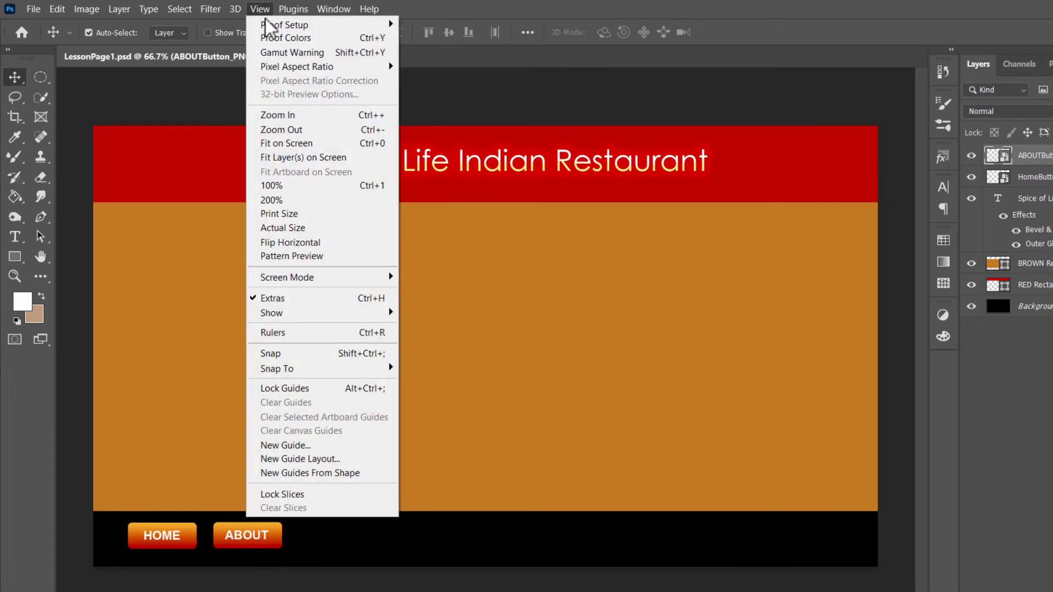
{"action": "left_click", "coordinate": [272, 333]}
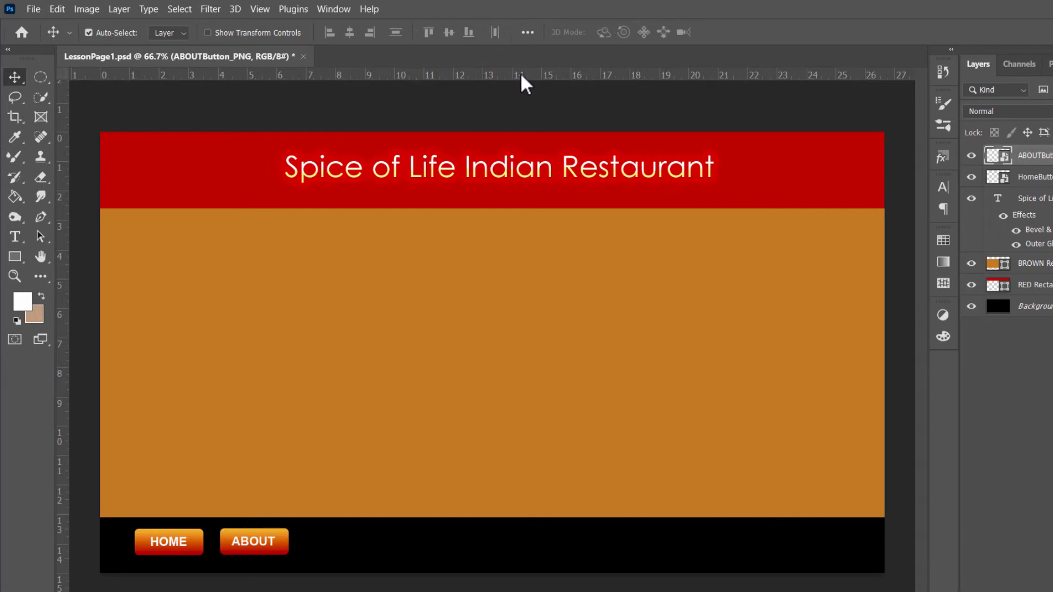
Add two horizontal guides across the footer, one along the buttons' top edge and one along their bottom edge at about 14.4 in.
{"action": "left_click_drag", "start_coordinate": [521, 75], "coordinate": [521, 530]}
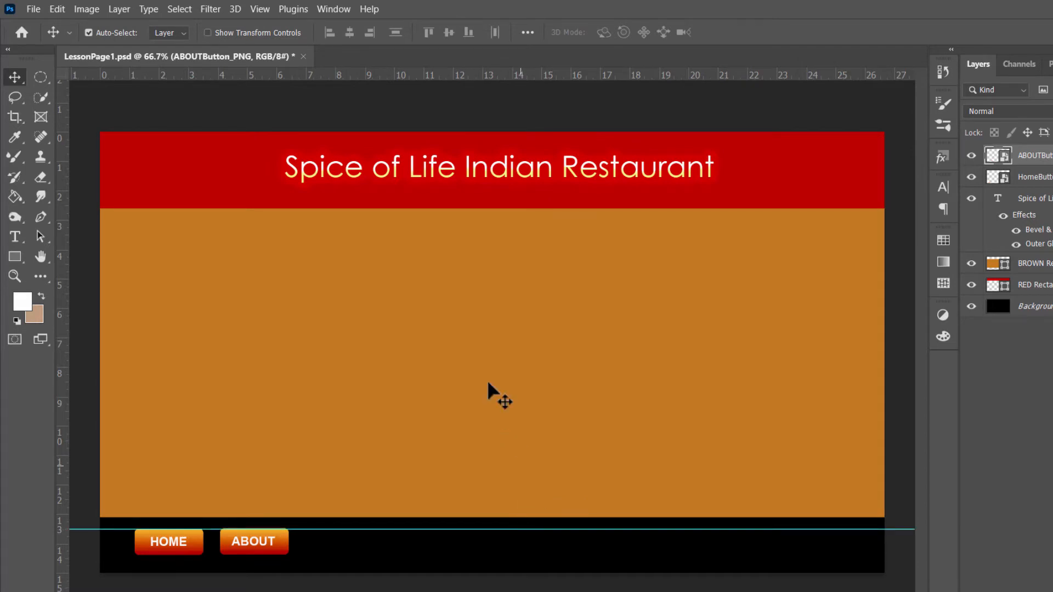
{"action": "left_click_drag", "start_coordinate": [481, 76], "coordinate": [462, 558]}
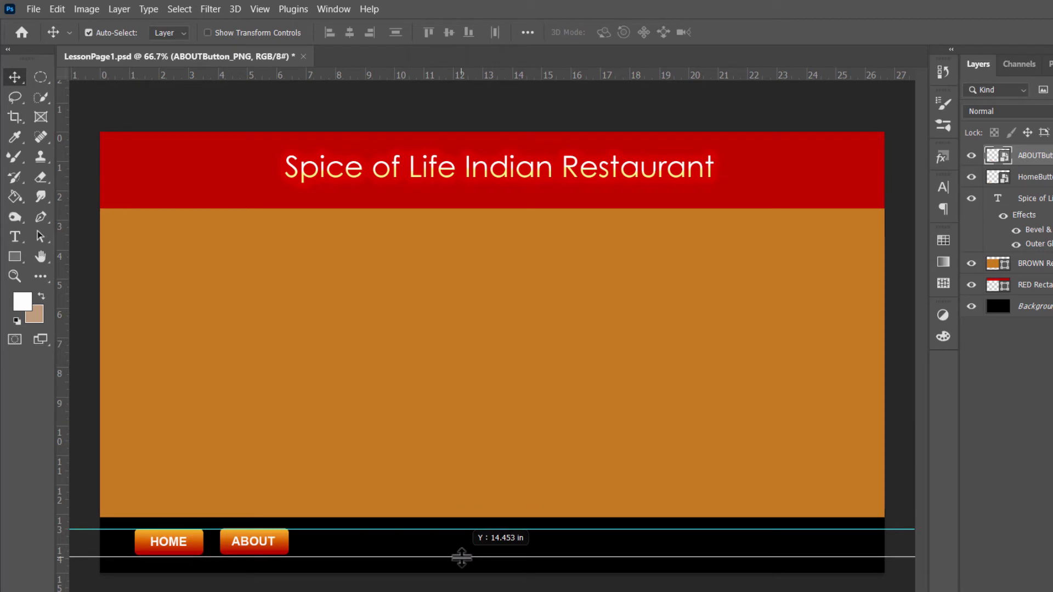
{"action": "left_click_drag", "start_coordinate": [462, 557], "coordinate": [461, 556]}
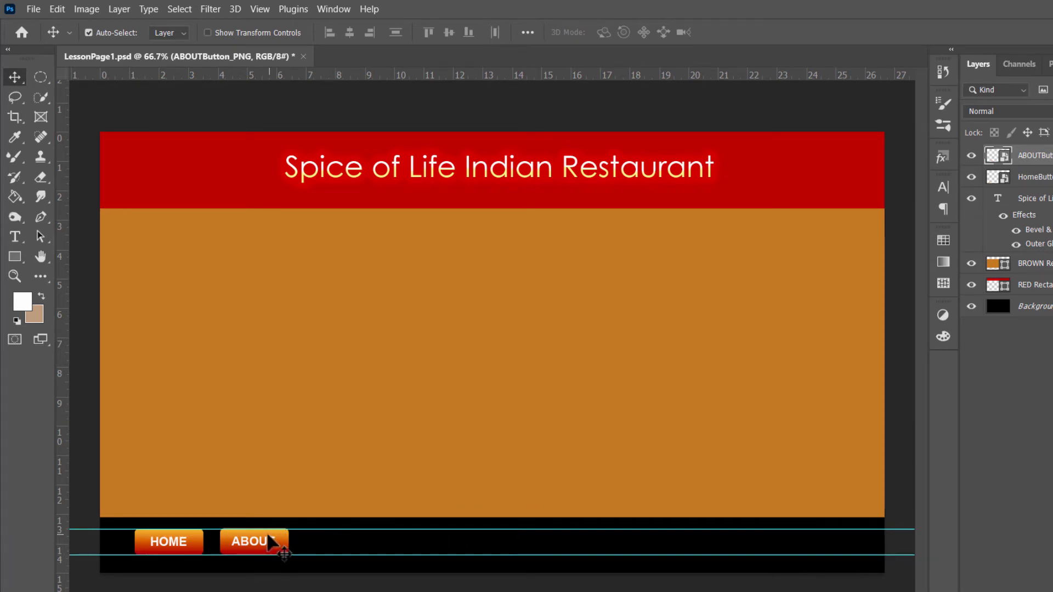
Move the About button about 0.28 in to the right and align it vertically between the two guides.
{"action": "left_click_drag", "start_coordinate": [267, 539], "coordinate": [291, 529]}
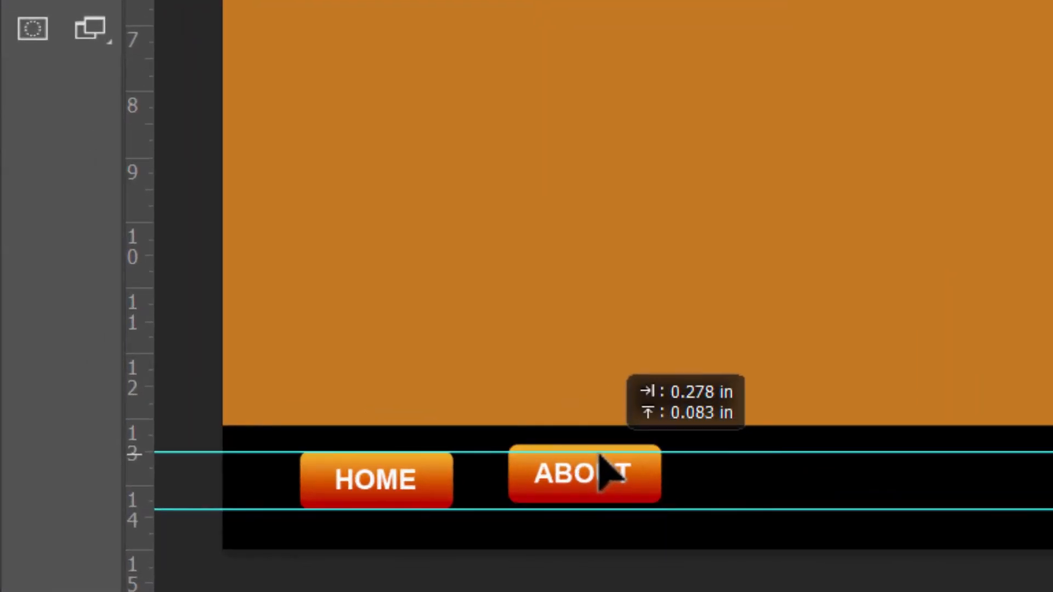
{"action": "left_click_drag", "start_coordinate": [600, 465], "coordinate": [600, 460]}
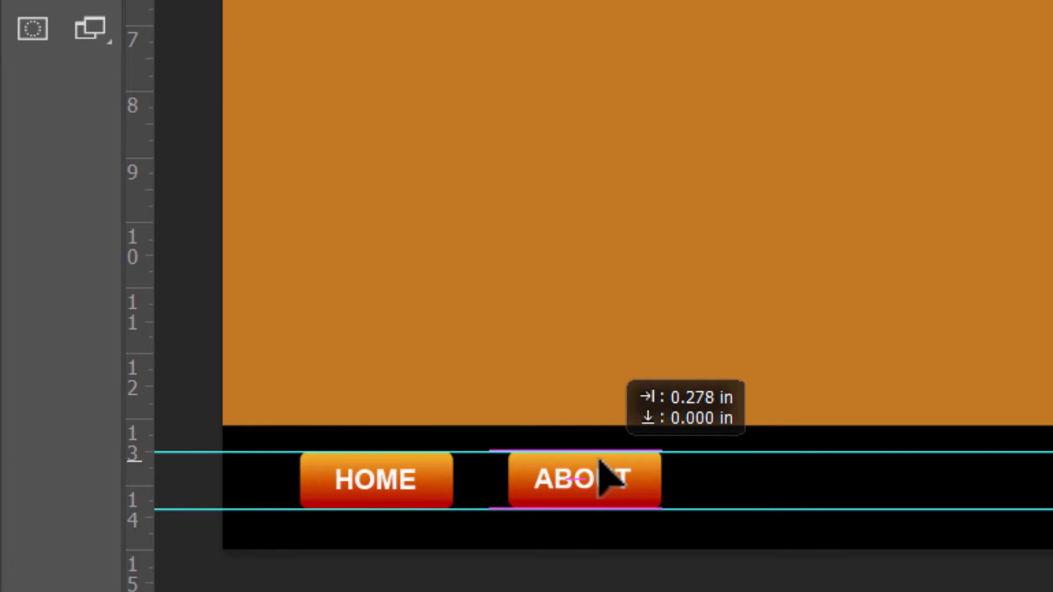
{"action": "left_click_drag", "start_coordinate": [600, 463], "coordinate": [600, 468]}
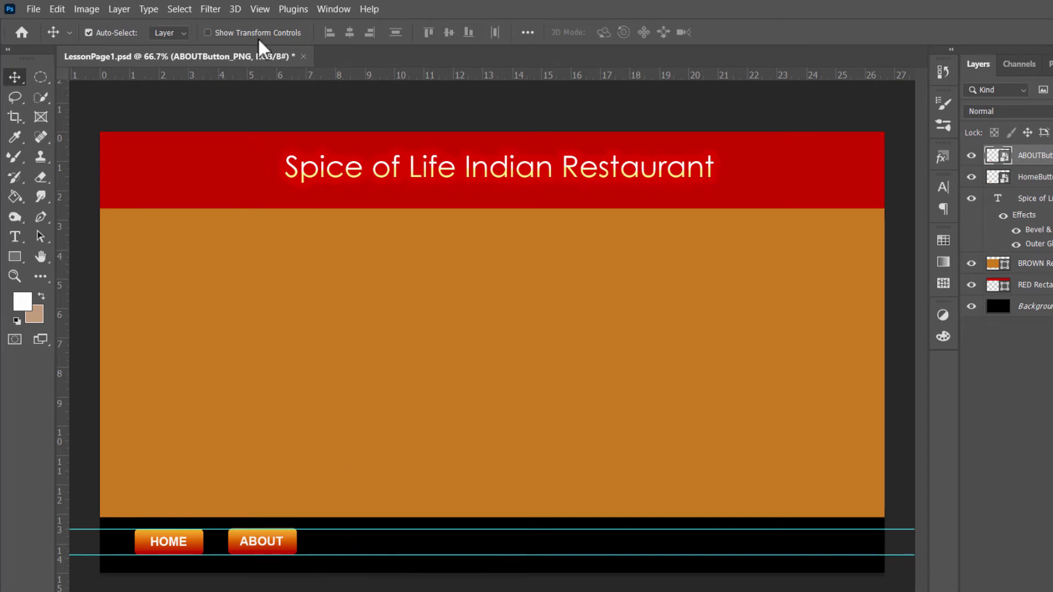
{"action": "left_click", "coordinate": [261, 9]}
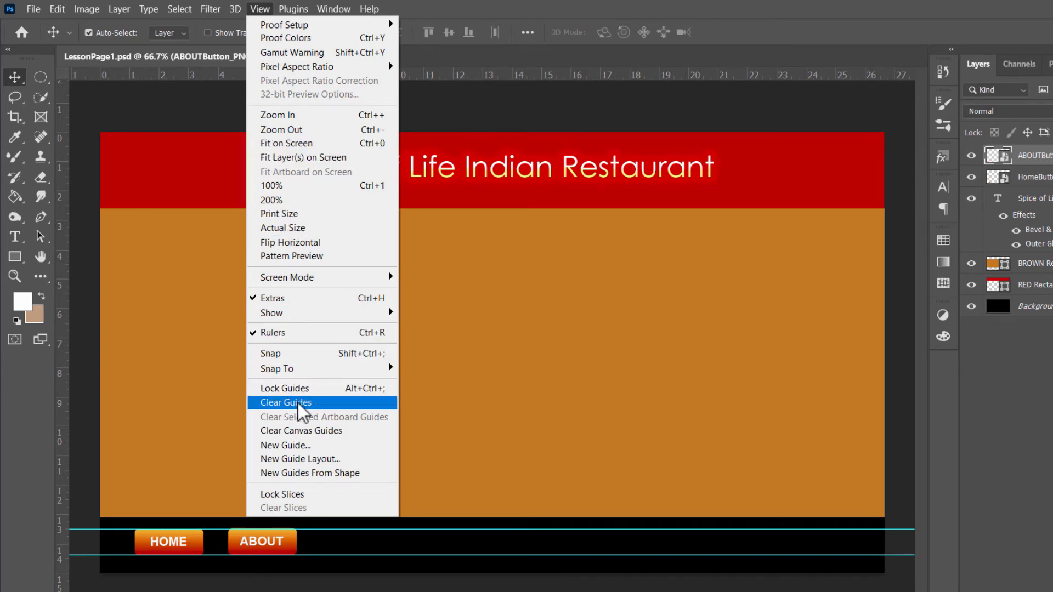
{"action": "left_click", "coordinate": [413, 103]}
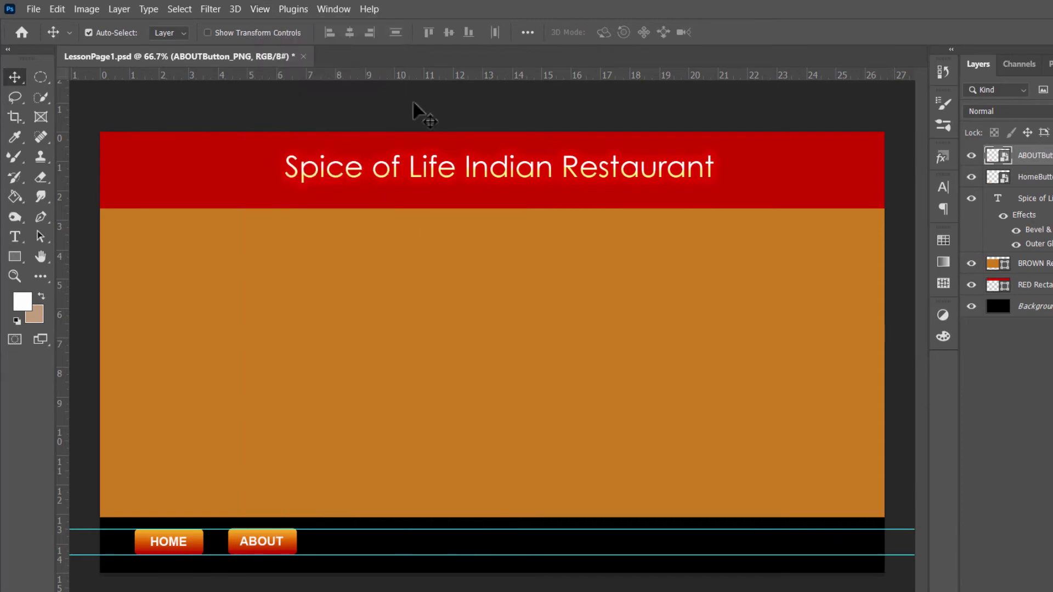
Embed MenuButton_PNG.png, scale it to about 90%, and position it in the lower brown area at about X 665 px, Y 757 px.
{"action": "left_click", "coordinate": [33, 9]}
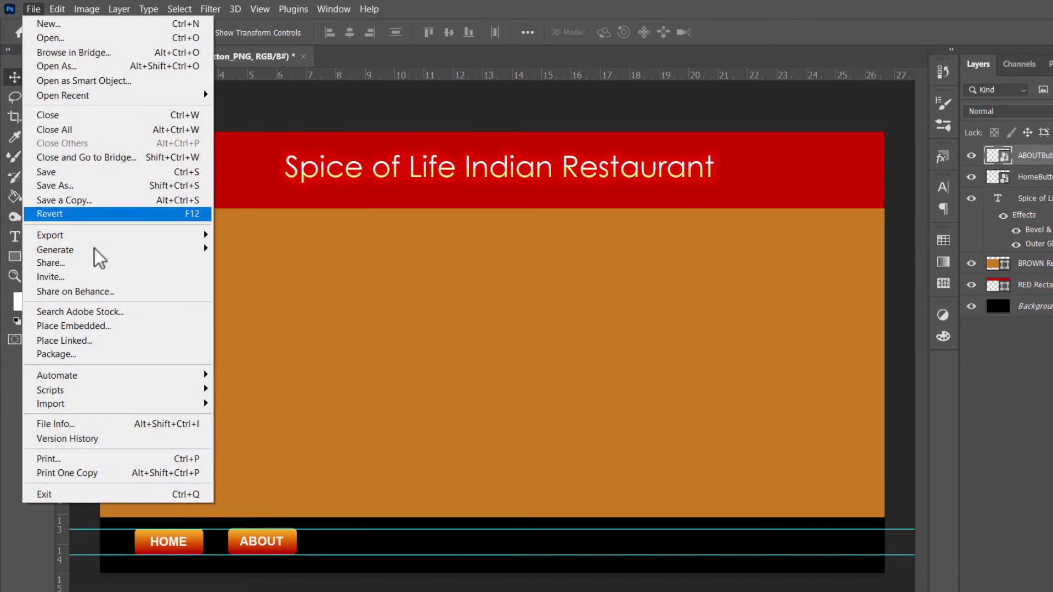
{"action": "left_click", "coordinate": [88, 326]}
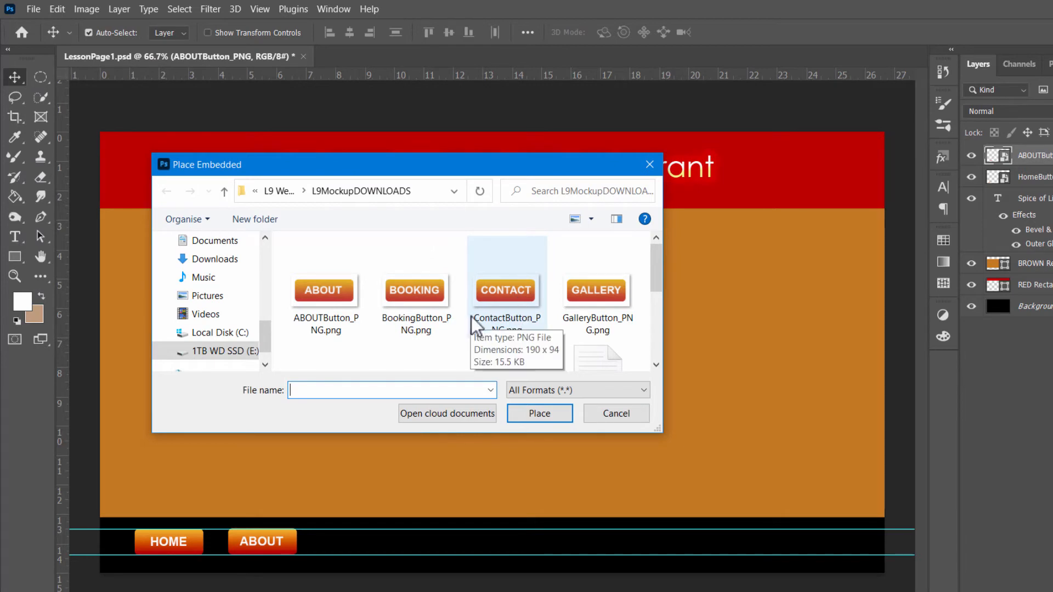
{"action": "scroll", "coordinate": [472, 325], "scroll_direction": "down", "scroll_amount": 2}
{"action": "left_click", "coordinate": [420, 299]}
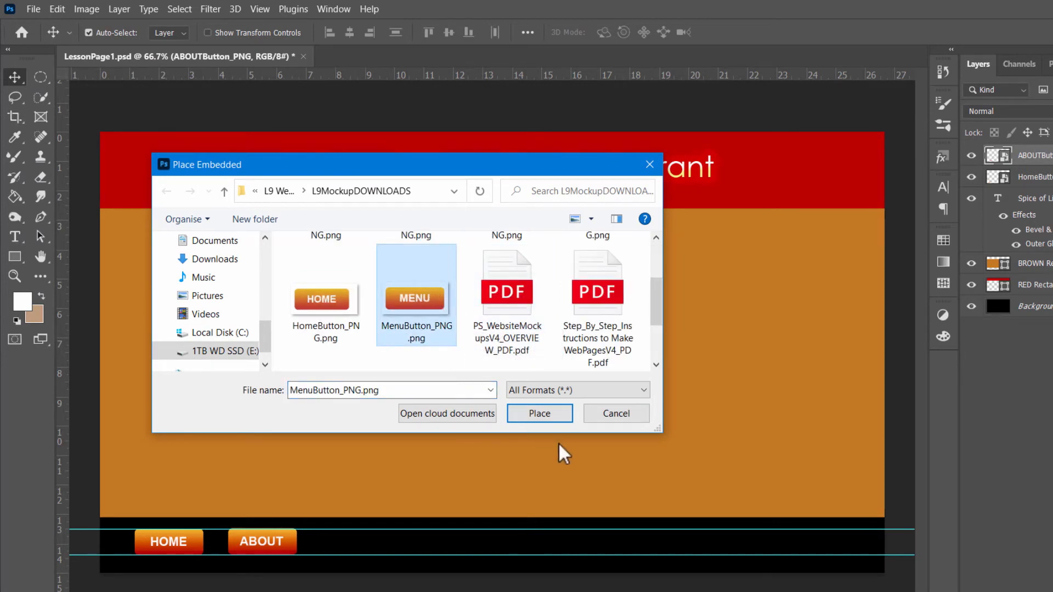
{"action": "left_click", "coordinate": [539, 413]}
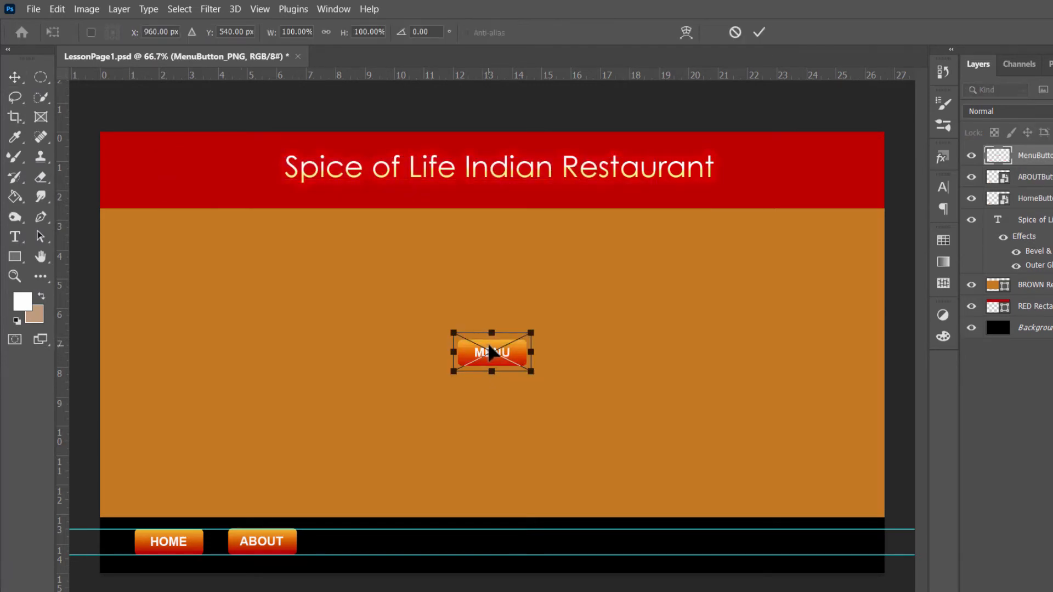
{"action": "left_click_drag", "start_coordinate": [489, 352], "coordinate": [369, 409]}
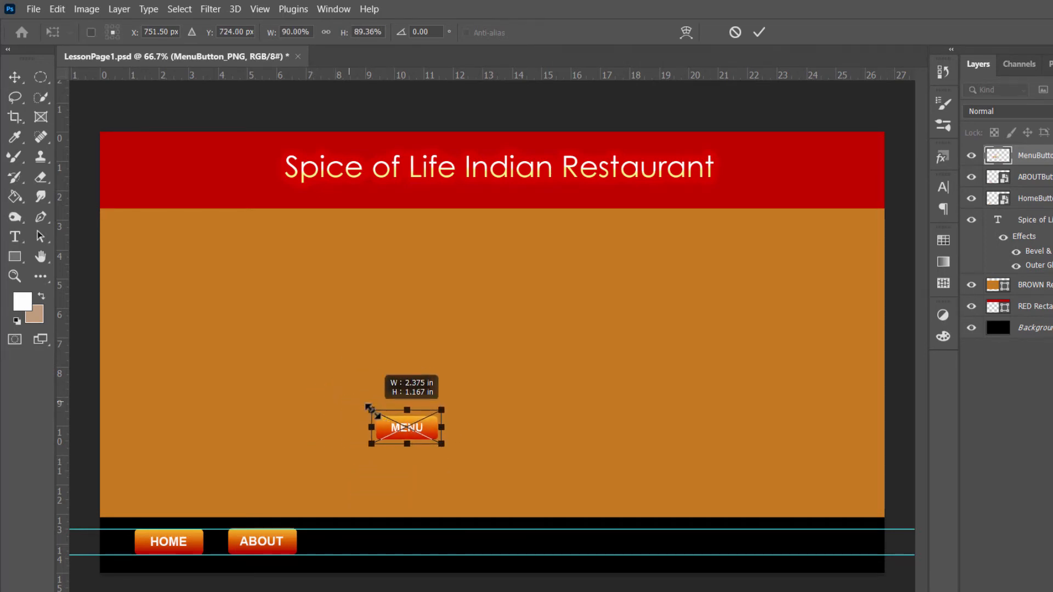
{"action": "left_click", "coordinate": [15, 74]}
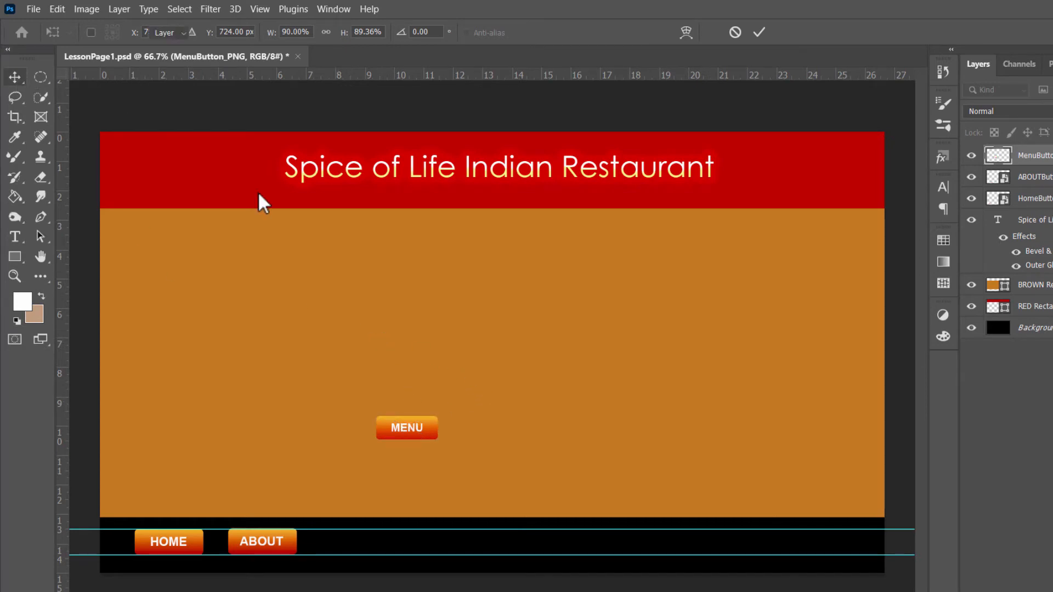
{"action": "left_click_drag", "start_coordinate": [403, 431], "coordinate": [366, 439]}
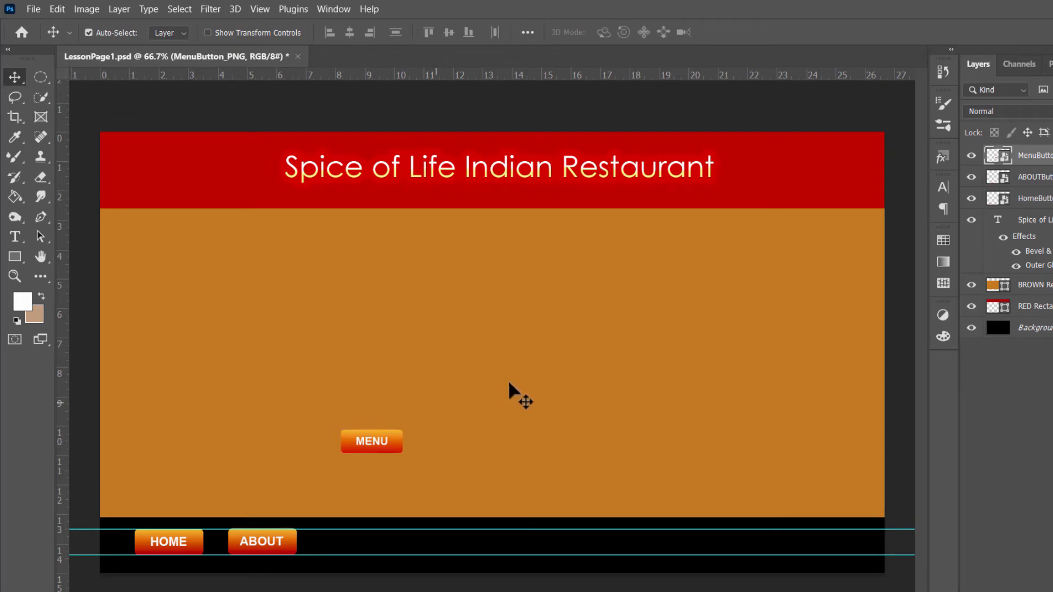
Free-transform the Menu button to match the other buttons' size and place it between the guides, just right of the About button.
{"action": "left_click", "coordinate": [60, 9]}
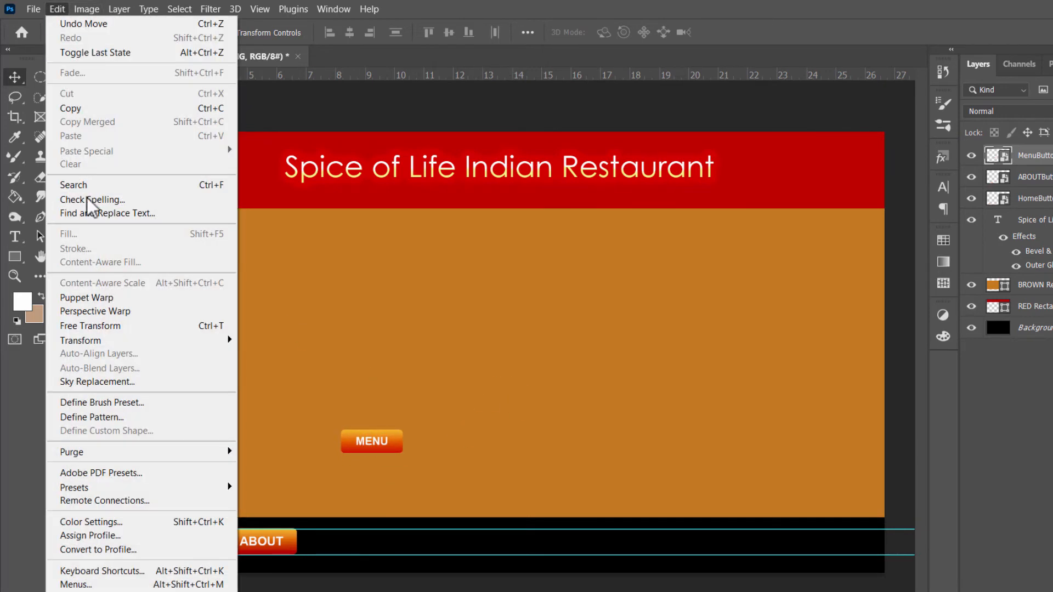
{"action": "left_click", "coordinate": [85, 327]}
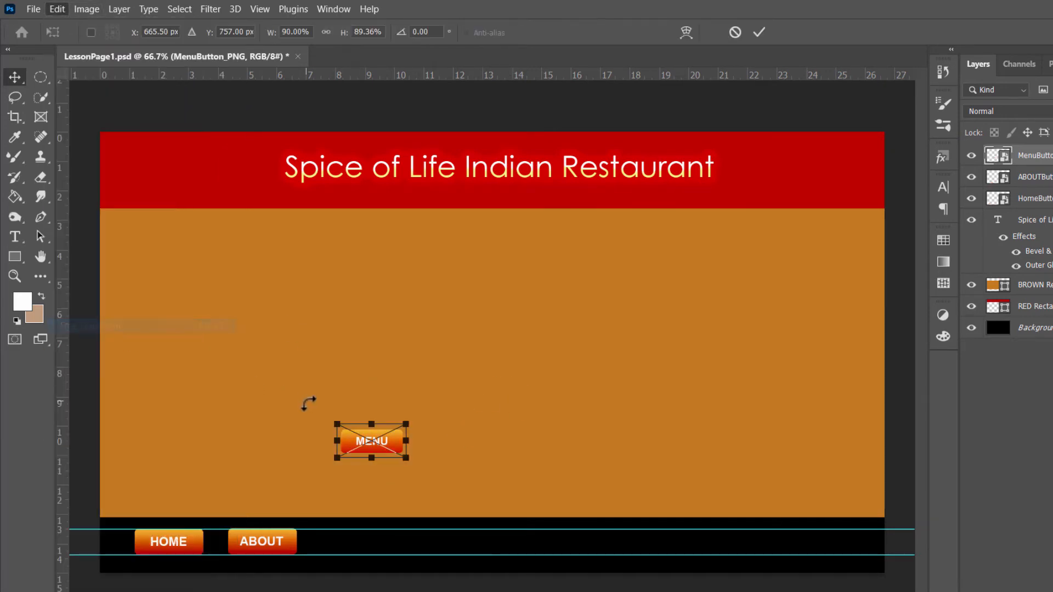
{"action": "left_click_drag", "start_coordinate": [336, 421], "coordinate": [346, 535]}
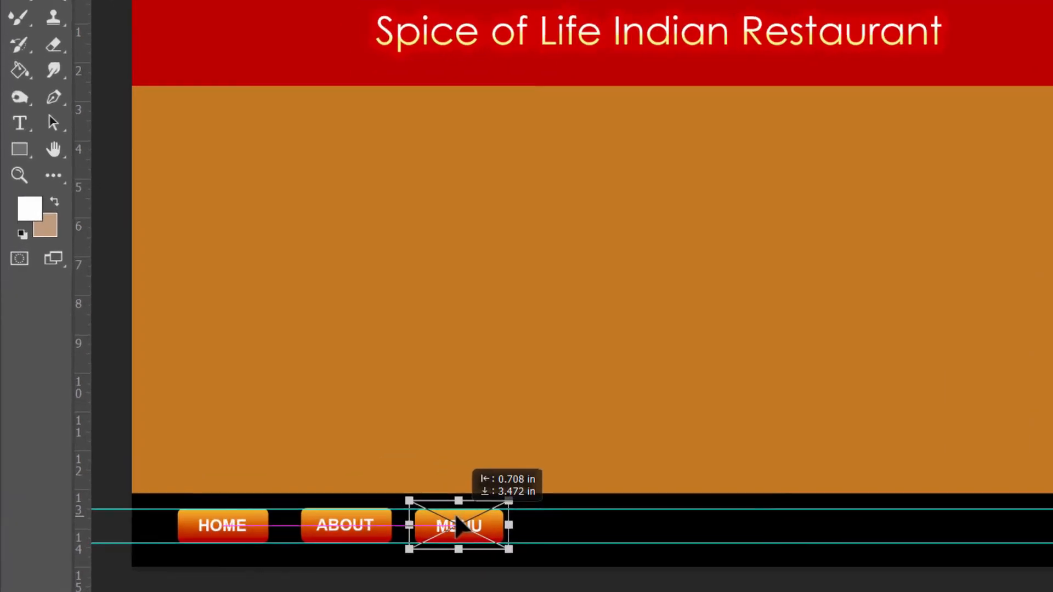
{"action": "left_click_drag", "start_coordinate": [456, 517], "coordinate": [465, 517]}
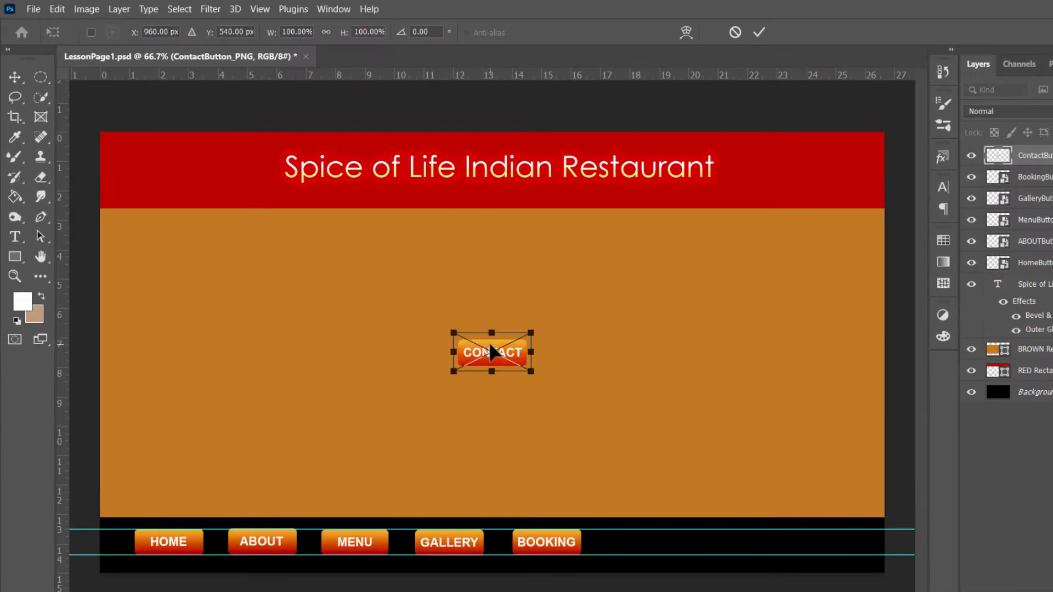
Place the embedded Contact button between the footer guides, just right of the Booking button.
{"action": "left_click_drag", "start_coordinate": [490, 351], "coordinate": [641, 534]}
{"action": "key", "text": "Return"}
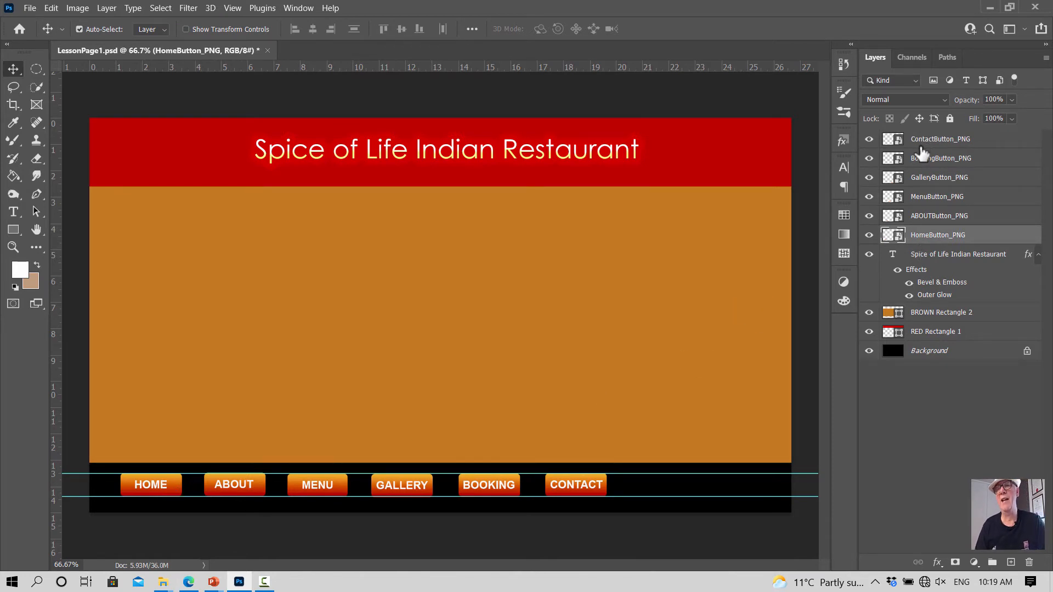
{"action": "left_click", "coordinate": [295, 10]}
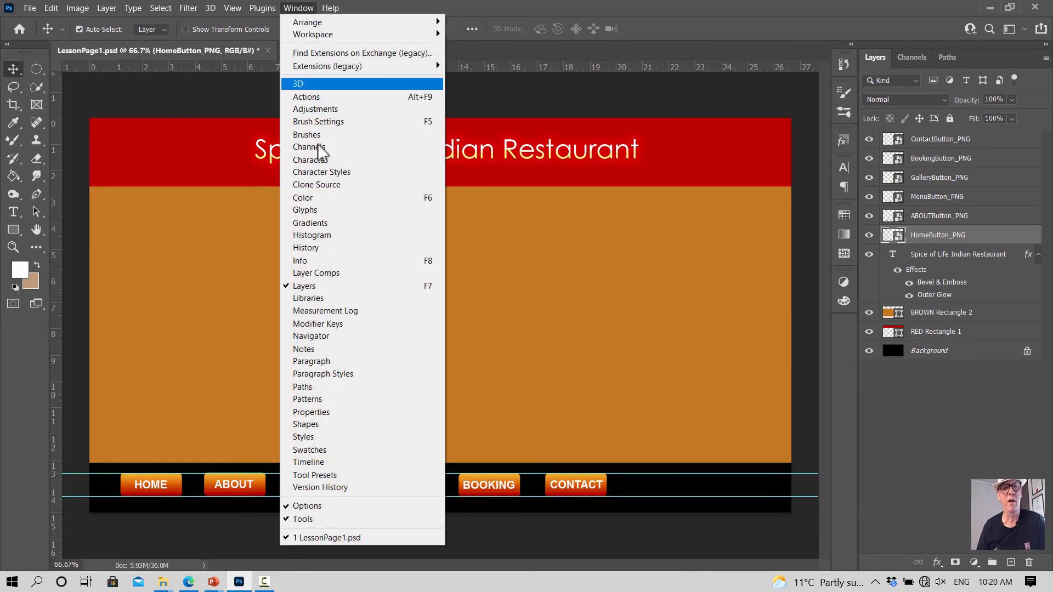
{"action": "left_click", "coordinate": [315, 9]}
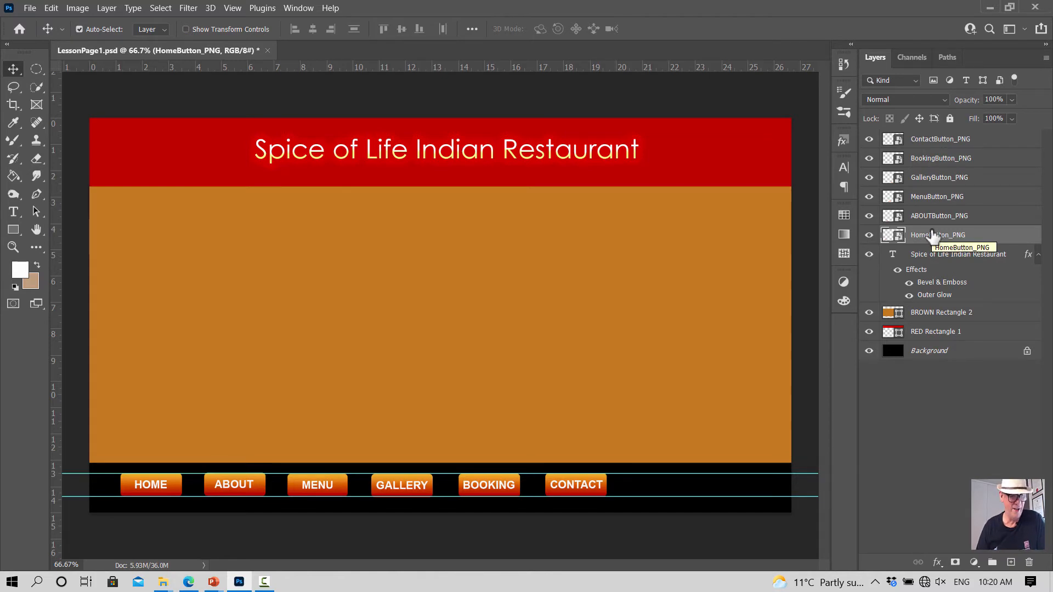
Select all six button layers together and shift the row horizontally to the right until it is centred in the black footer.
{"action": "key", "text": "ctrl"}
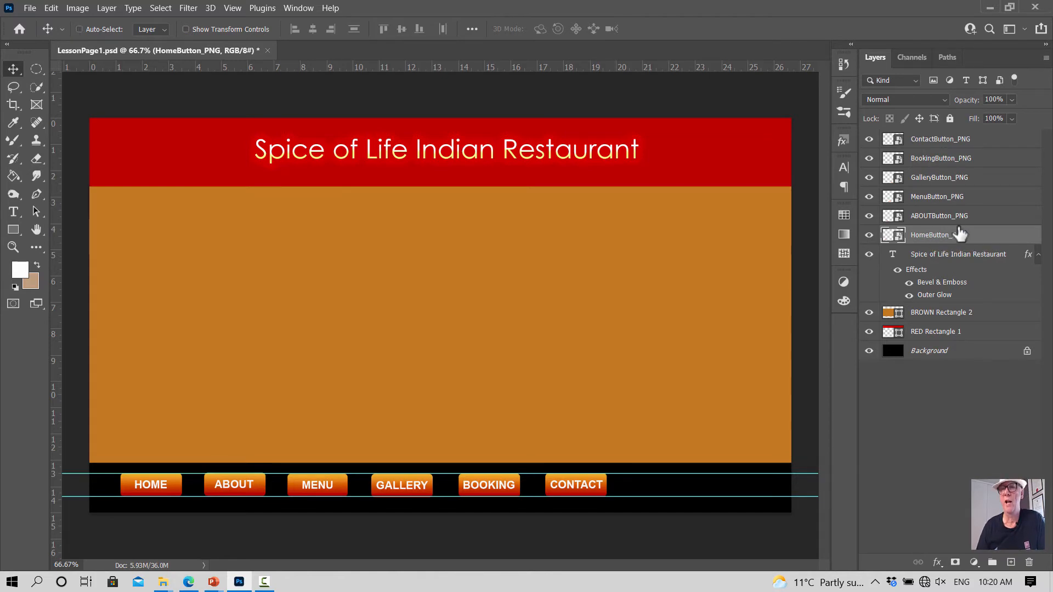
{"action": "left_click", "coordinate": [932, 219], "text": "ctrl"}
{"action": "left_click", "coordinate": [932, 198], "text": "ctrl"}
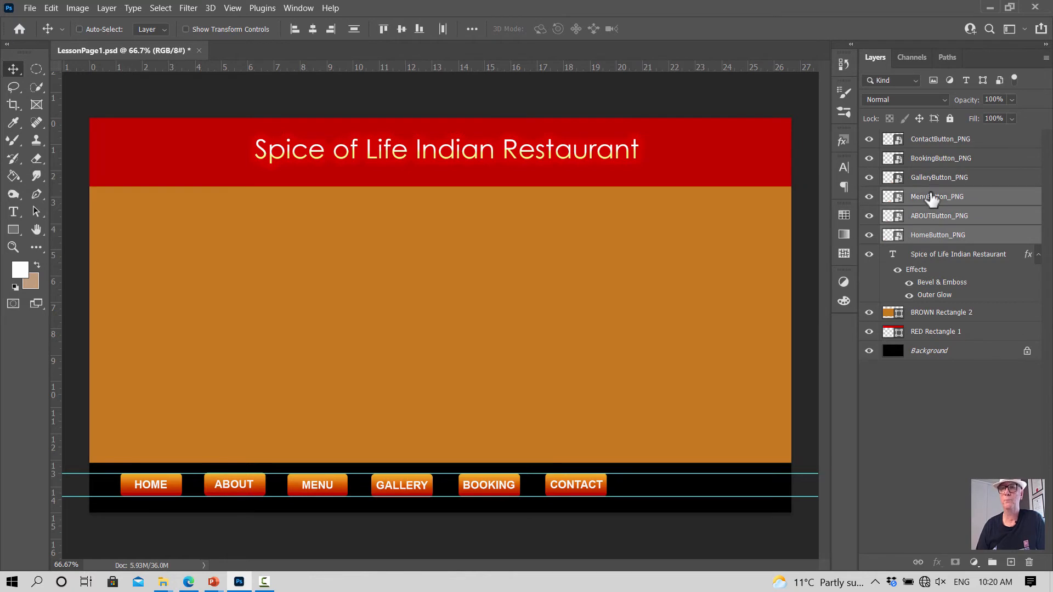
{"action": "left_click", "coordinate": [932, 179], "text": "ctrl"}
{"action": "left_click", "coordinate": [933, 159], "text": "ctrl"}
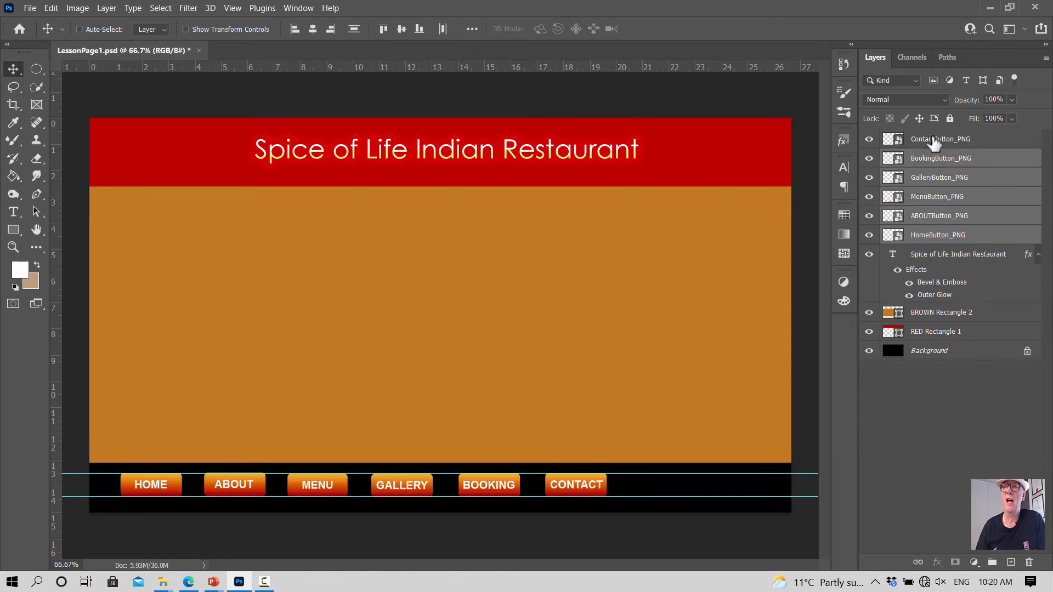
{"action": "left_click", "coordinate": [932, 140], "text": "ctrl"}
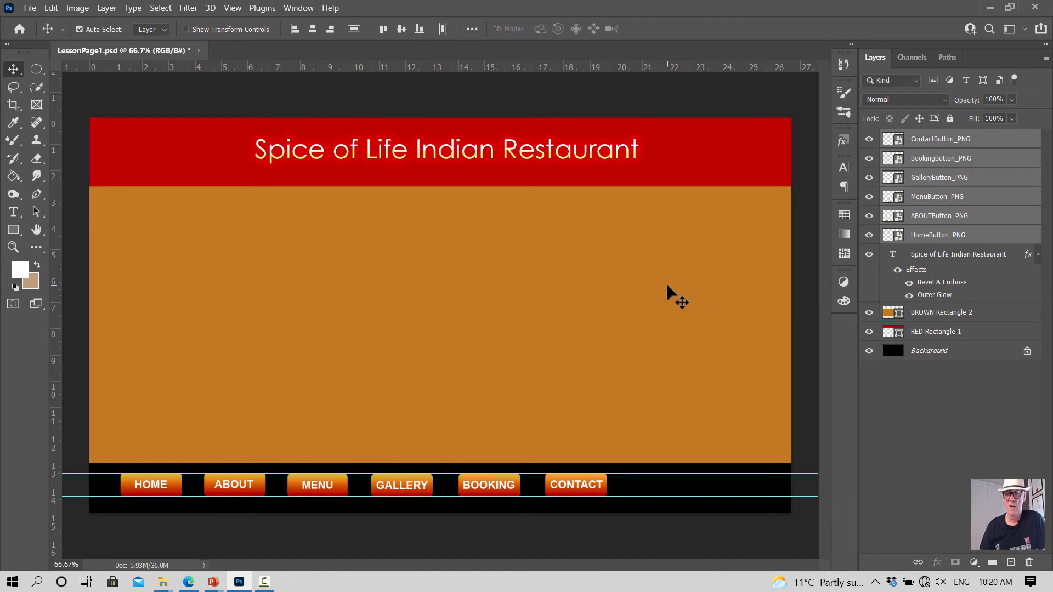
{"action": "key", "text": "Right"}
{"action": "key", "text": "Right"}
{"action": "key", "text": "Right"}
{"action": "key", "text": "Right"}
{"action": "key", "text": "Right"}
{"action": "key", "text": "Right"}
{"action": "key", "text": "Right"}
{"action": "key", "text": "Right"}
{"action": "key", "text": "Right"}
{"action": "key", "text": "Right"}
{"action": "key", "text": "Right"}
{"action": "key", "text": "Right"}
{"action": "key", "text": "Right"}
{"action": "key", "text": "Right"}
{"action": "key", "text": "Right"}
{"action": "key", "text": "Right"}
{"action": "key", "text": "Right"}
{"action": "key", "text": "Right"}
{"action": "key", "text": "Right"}
{"action": "key", "text": "Right"}
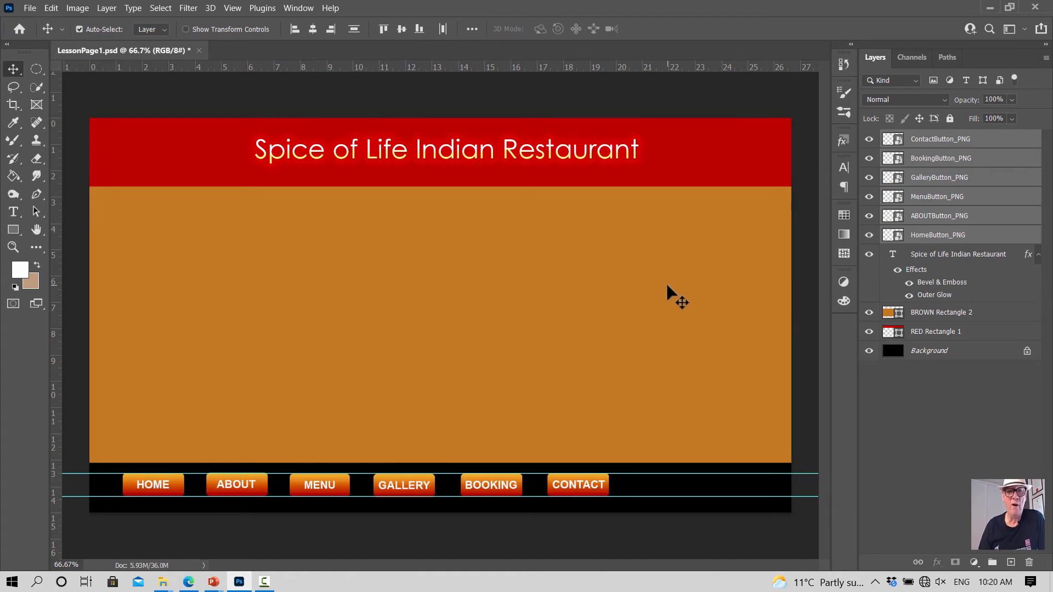
{"action": "key", "text": "Right"}
{"action": "key", "text": "Right"}
{"action": "key", "text": "Right"}
{"action": "key", "text": "Right"}
{"action": "key", "text": "Right"}
{"action": "key", "text": "Right"}
{"action": "key", "text": "Right"}
{"action": "key", "text": "Right"}
{"action": "key", "text": "Right"}
{"action": "key", "text": "Right"}
{"action": "key", "text": "Right"}
{"action": "key", "text": "Right"}
{"action": "key", "text": "Right"}
{"action": "key", "text": "Right"}
{"action": "key", "text": "Right"}
{"action": "key", "text": "Right"}
{"action": "key", "text": "Right"}
{"action": "key", "text": "Right"}
{"action": "key", "text": "Right"}
{"action": "key", "text": "Right"}
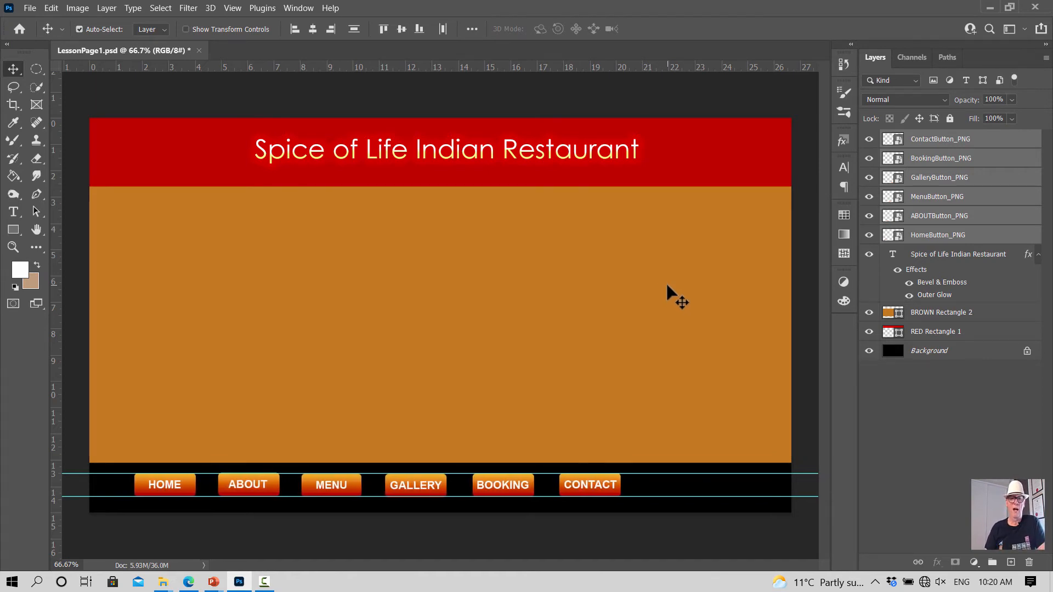
{"action": "key", "text": "Right"}
{"action": "key", "text": "Right"}
{"action": "key", "text": "Right"}
{"action": "key", "text": "Right"}
{"action": "key", "text": "Right"}
{"action": "key", "text": "Right"}
{"action": "key", "text": "Right"}
{"action": "key", "text": "Right"}
{"action": "key", "text": "Right"}
{"action": "key", "text": "Right"}
{"action": "key", "text": "Right"}
{"action": "key", "text": "Right"}
{"action": "key", "text": "Right"}
{"action": "key", "text": "Right"}
{"action": "key", "text": "Right"}
{"action": "key", "text": "Right"}
{"action": "key", "text": "Right"}
{"action": "key", "text": "Right"}
{"action": "key", "text": "Right"}
{"action": "key", "text": "Right"}
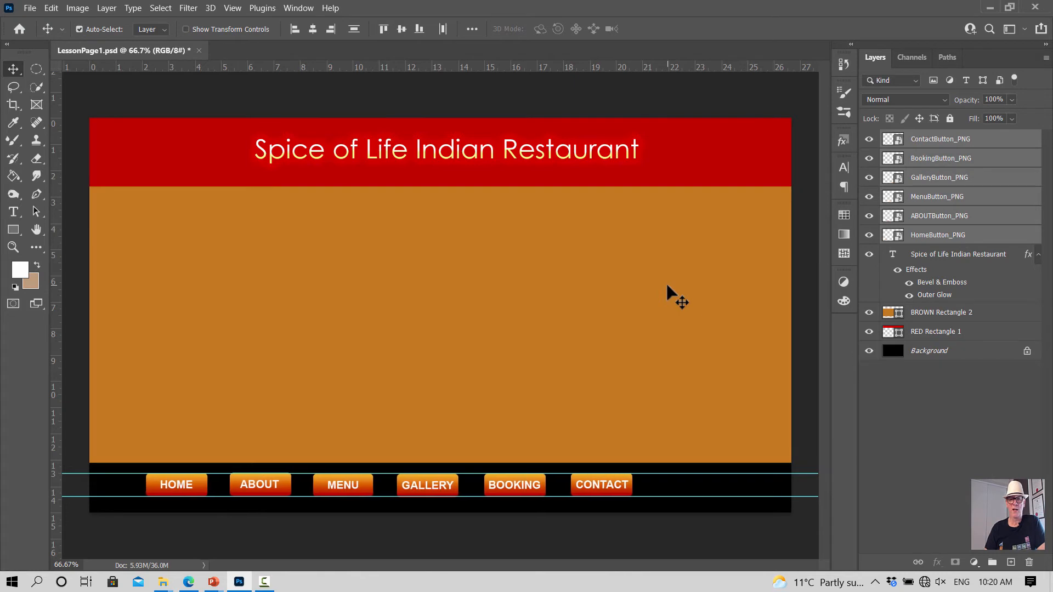
{"action": "key", "text": "Right"}
{"action": "key", "text": "Right"}
{"action": "key", "text": "Right"}
{"action": "key", "text": "Right"}
{"action": "key", "text": "Right"}
{"action": "key", "text": "Right"}
{"action": "key", "text": "Right"}
{"action": "key", "text": "Right"}
{"action": "key", "text": "Right"}
{"action": "key", "text": "Right"}
{"action": "key", "text": "Right"}
{"action": "key", "text": "Right"}
{"action": "key", "text": "Right"}
{"action": "key", "text": "Right"}
{"action": "key", "text": "Right"}
{"action": "key", "text": "Right"}
{"action": "key", "text": "Right"}
{"action": "key", "text": "Right"}
{"action": "key", "text": "Right"}
{"action": "key", "text": "Right"}
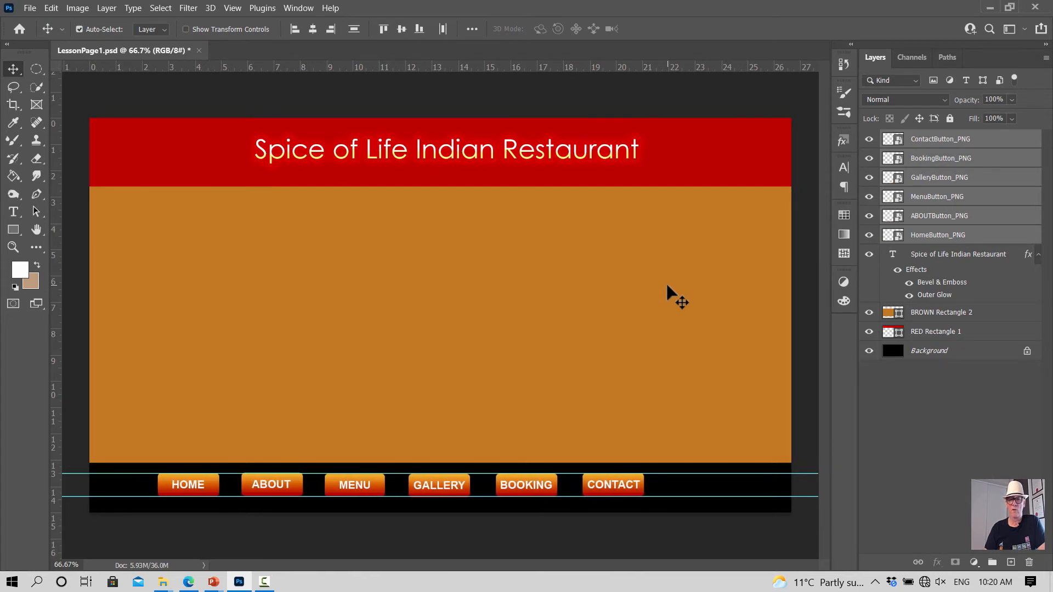
{"action": "key", "text": "Right"}
{"action": "key", "text": "Right"}
{"action": "key", "text": "Right"}
{"action": "key", "text": "Right"}
{"action": "key", "text": "Right"}
{"action": "key", "text": "Right"}
{"action": "key", "text": "Right"}
{"action": "key", "text": "Right"}
{"action": "key", "text": "Right"}
{"action": "key", "text": "Right"}
{"action": "key", "text": "Right"}
{"action": "key", "text": "Right"}
{"action": "key", "text": "Right"}
{"action": "key", "text": "Right"}
{"action": "key", "text": "Right"}
{"action": "key", "text": "Right"}
{"action": "key", "text": "Right"}
{"action": "key", "text": "Right"}
{"action": "key", "text": "Right"}
{"action": "key", "text": "Right"}
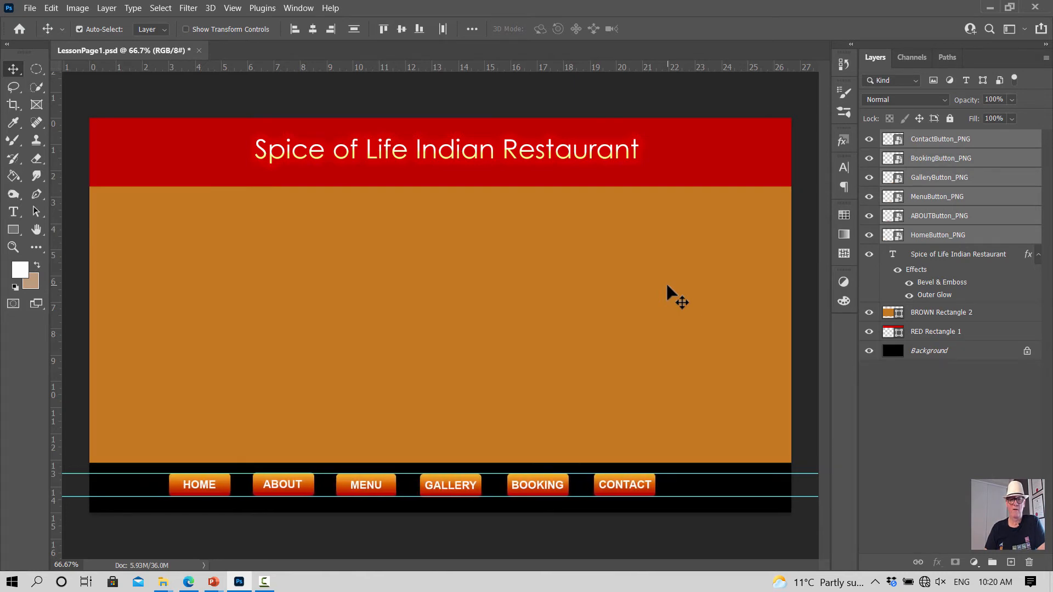
{"action": "key", "text": "Right"}
{"action": "key", "text": "Right"}
{"action": "key", "text": "Right"}
{"action": "key", "text": "Right"}
{"action": "key", "text": "Right"}
{"action": "key", "text": "Right"}
{"action": "key", "text": "Right"}
{"action": "key", "text": "Right"}
{"action": "key", "text": "Right"}
{"action": "key", "text": "Right"}
{"action": "key", "text": "Right"}
{"action": "key", "text": "Right"}
{"action": "key", "text": "Right"}
{"action": "key", "text": "Right"}
{"action": "key", "text": "Right"}
{"action": "key", "text": "Right"}
{"action": "key", "text": "Right"}
{"action": "key", "text": "Right"}
{"action": "key", "text": "Right"}
{"action": "key", "text": "Right"}
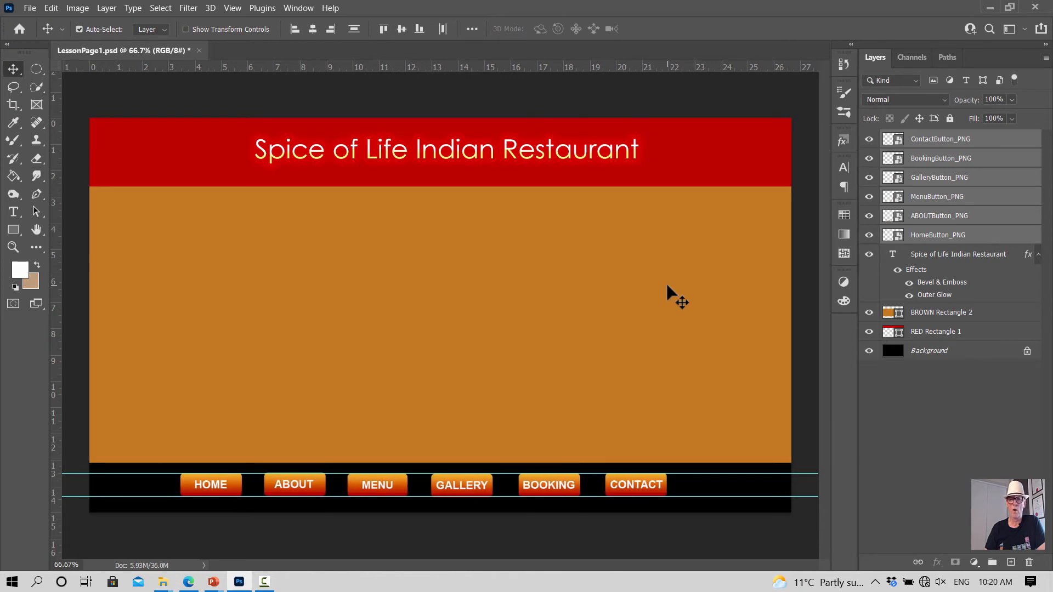
{"action": "key", "text": "Right"}
{"action": "key", "text": "Right"}
{"action": "key", "text": "Right"}
{"action": "key", "text": "Right"}
{"action": "key", "text": "Right"}
{"action": "key", "text": "Right"}
{"action": "key", "text": "Right"}
{"action": "key", "text": "Right"}
{"action": "key", "text": "Right"}
{"action": "key", "text": "Right"}
{"action": "key", "text": "Right"}
{"action": "key", "text": "Right"}
{"action": "key", "text": "Right"}
{"action": "key", "text": "Right"}
{"action": "key", "text": "Right"}
{"action": "key", "text": "Right"}
{"action": "key", "text": "Right"}
{"action": "key", "text": "Right"}
{"action": "key", "text": "Right"}
{"action": "key", "text": "Right"}
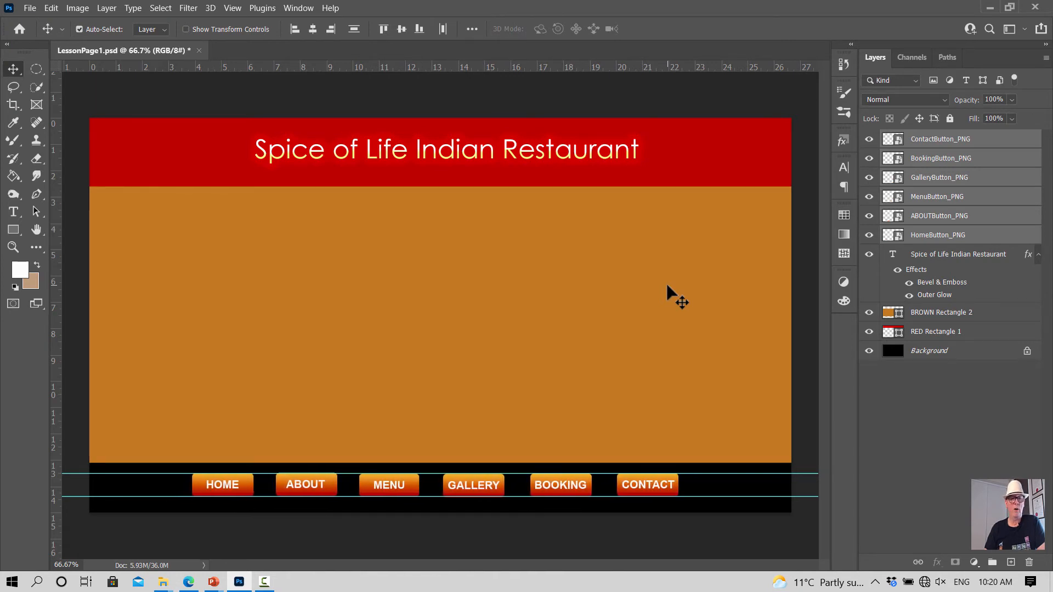
{"action": "key", "text": "Right"}
{"action": "key", "text": "Right"}
{"action": "key", "text": "Right"}
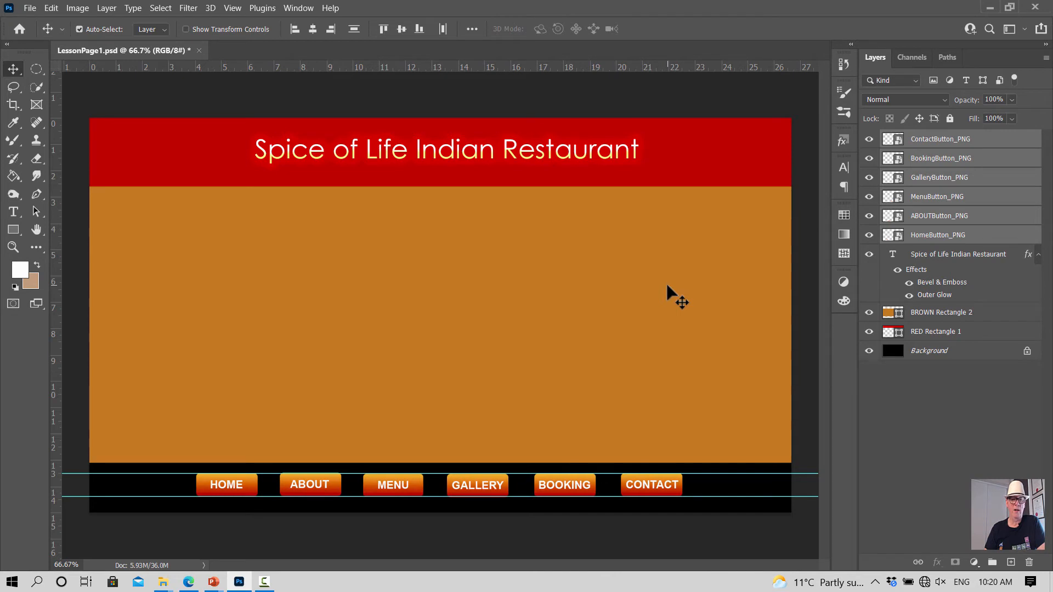
{"action": "key", "text": "Left"}
{"action": "key", "text": "Left"}
{"action": "key", "text": "Left"}
{"action": "key", "text": "Left"}
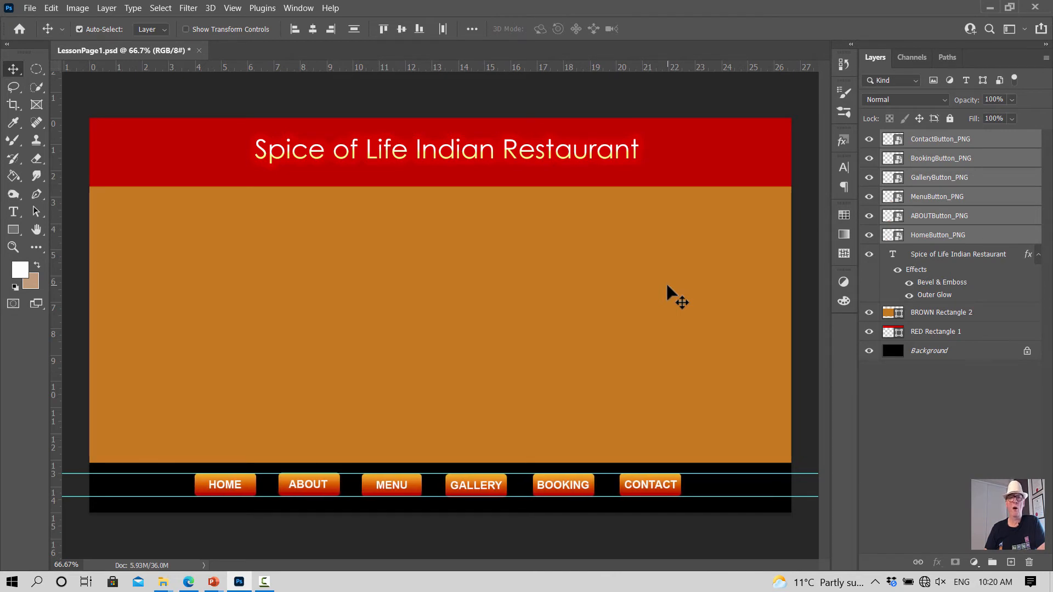
Deselect the button layers and clear all guides from the page.
{"action": "left_click", "coordinate": [371, 110]}
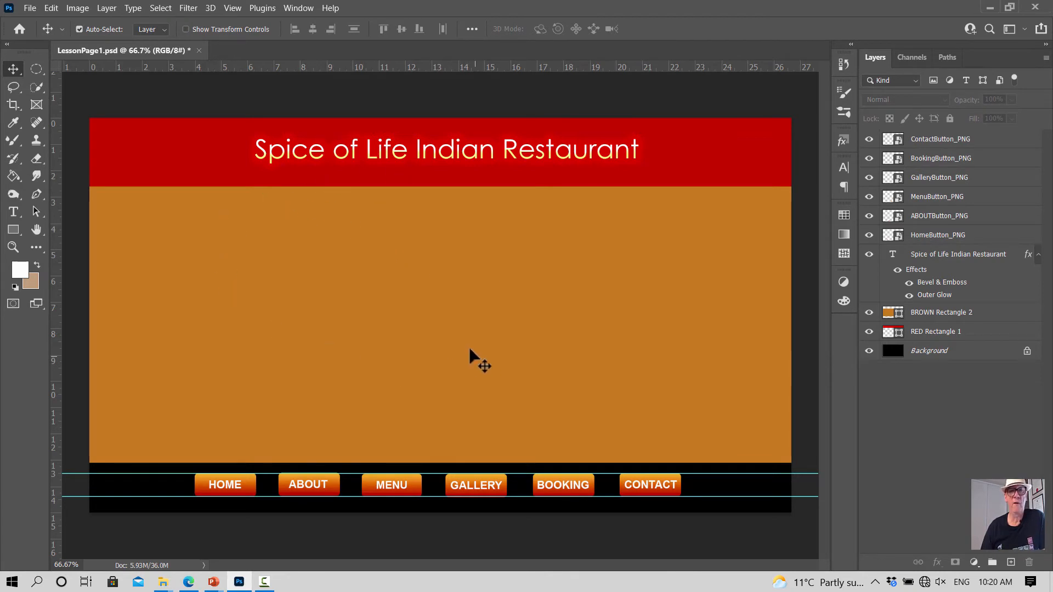
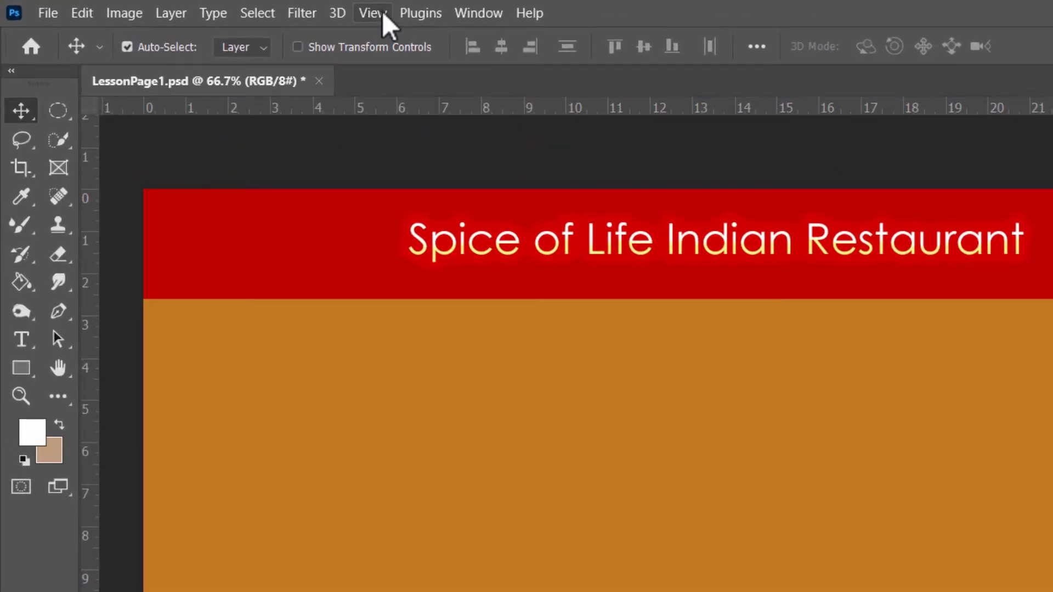
{"action": "left_click", "coordinate": [383, 12]}
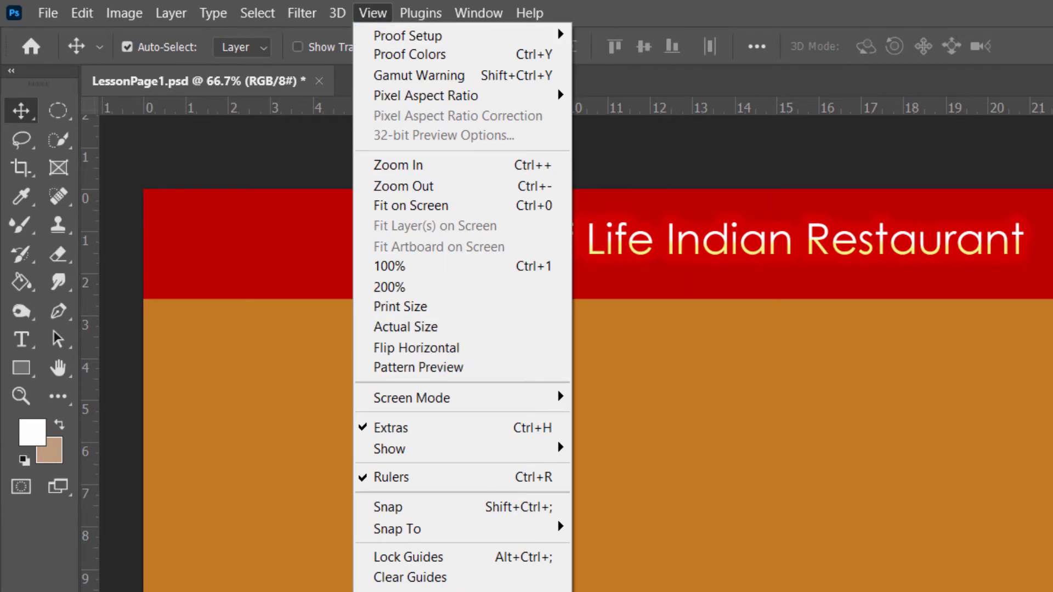
{"action": "left_click", "coordinate": [437, 576]}
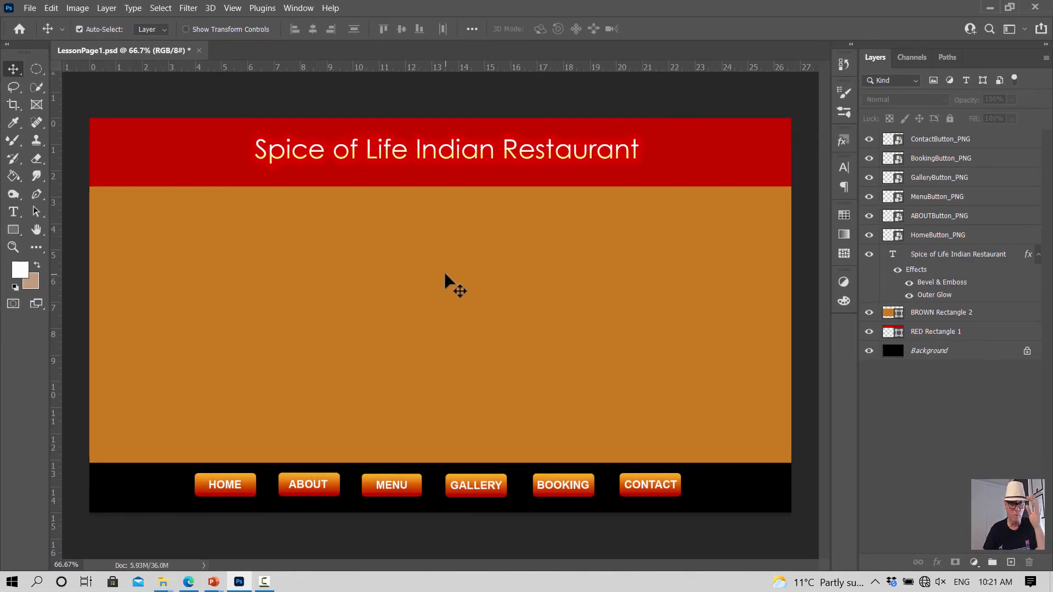
Choose IndianFlag1.JPG from the Misc Indian Restaurant Images folder inside PS Making Websites as the image for embedded placement in the page.
{"action": "left_click", "coordinate": [31, 5]}
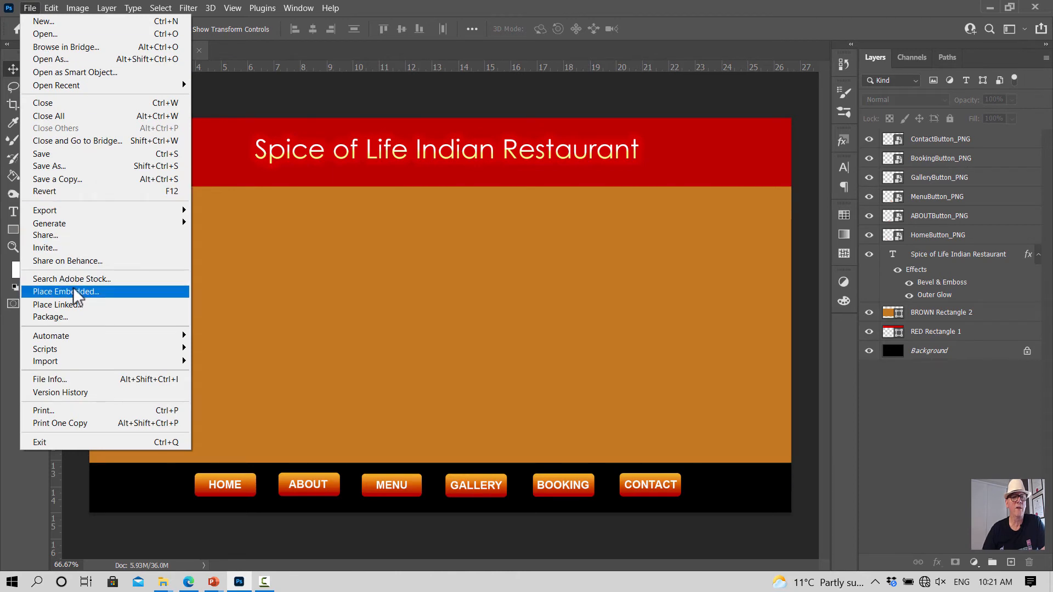
{"action": "left_click", "coordinate": [66, 292]}
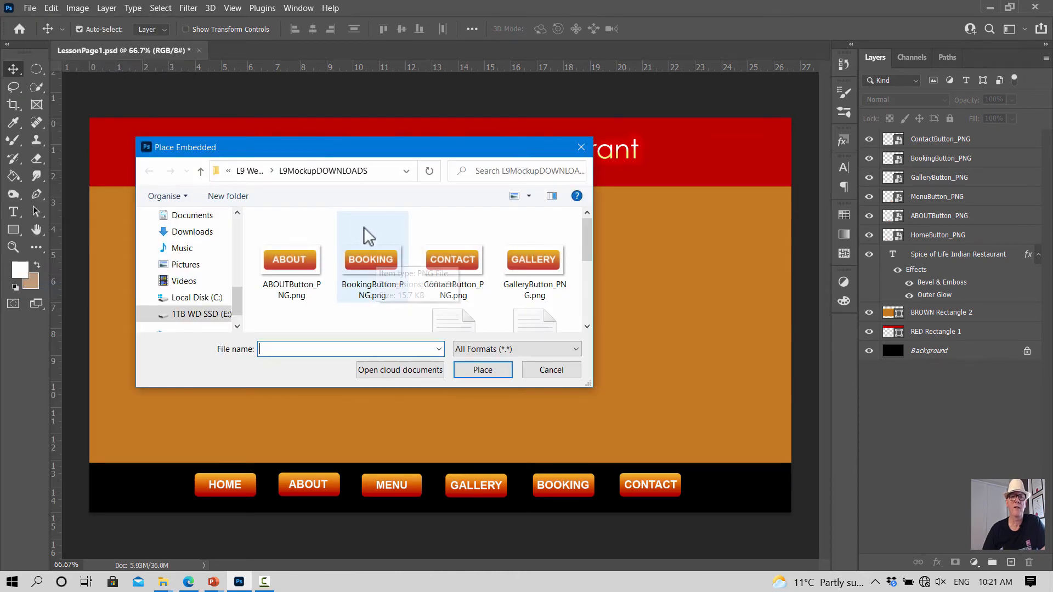
{"action": "left_click", "coordinate": [241, 171]}
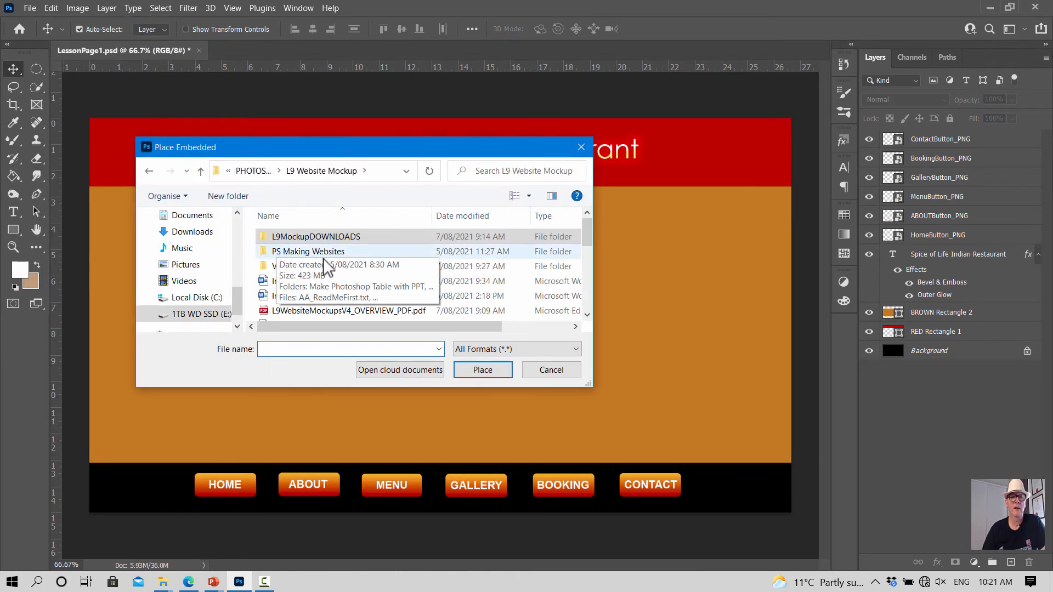
{"action": "double_click", "coordinate": [321, 253]}
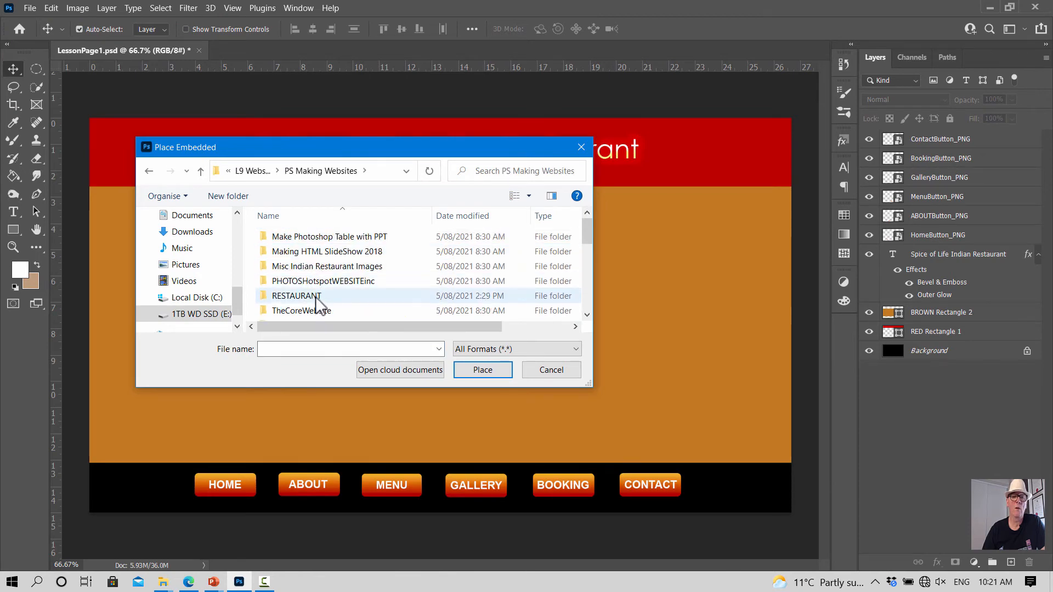
{"action": "double_click", "coordinate": [313, 266]}
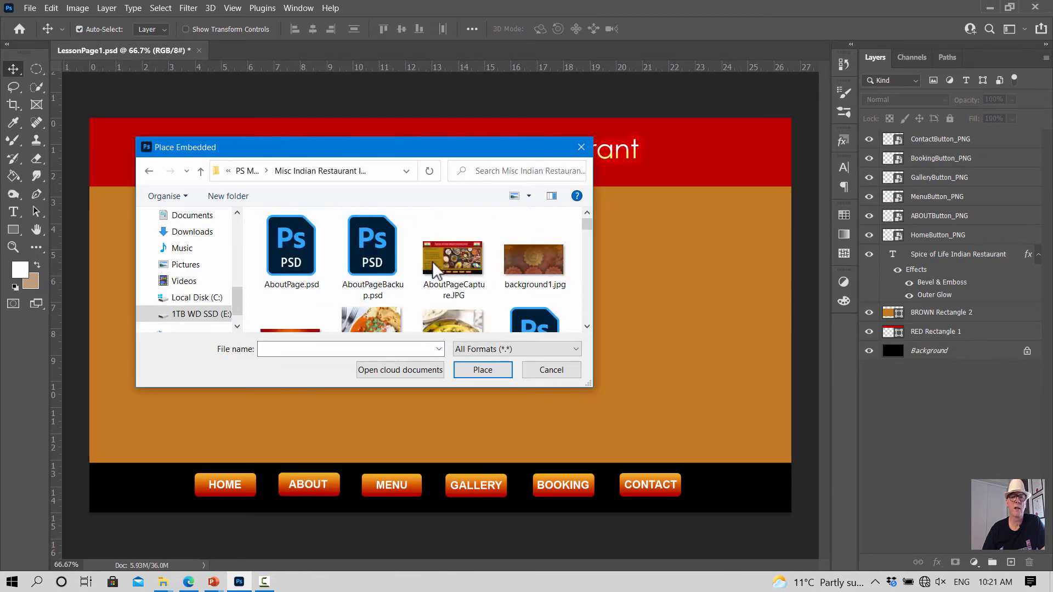
{"action": "scroll", "coordinate": [435, 258], "scroll_direction": "down", "scroll_amount": 10}
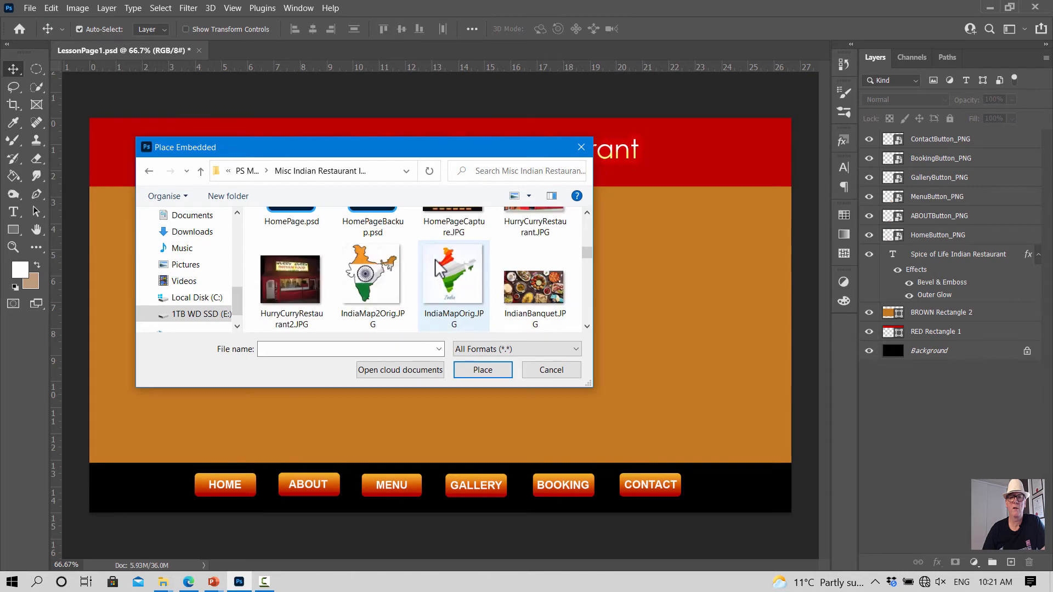
{"action": "scroll", "coordinate": [420, 259], "scroll_direction": "down", "scroll_amount": 10}
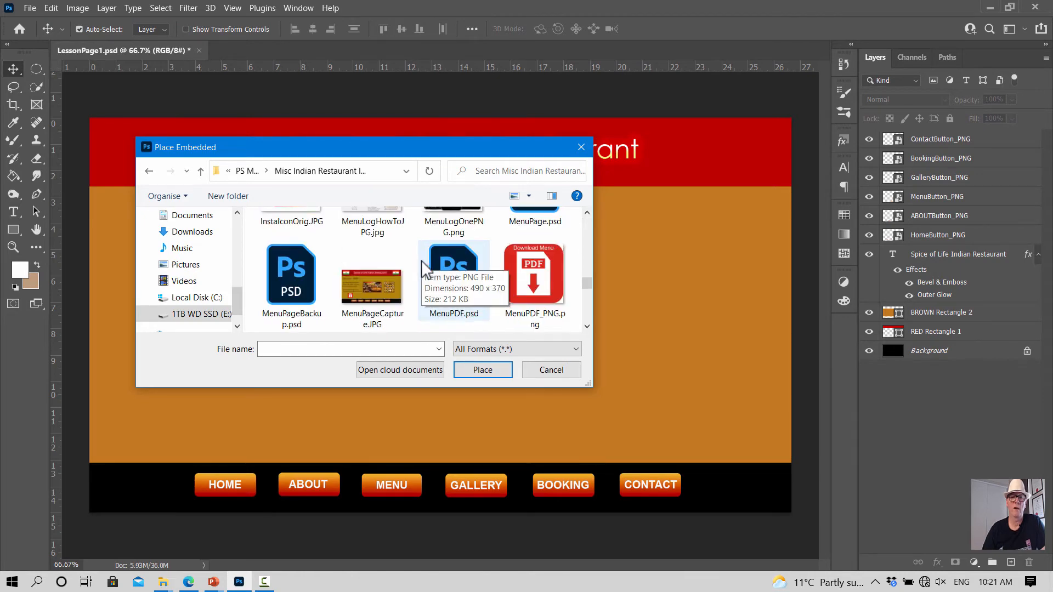
{"action": "scroll", "coordinate": [421, 260], "scroll_direction": "down", "scroll_amount": 5}
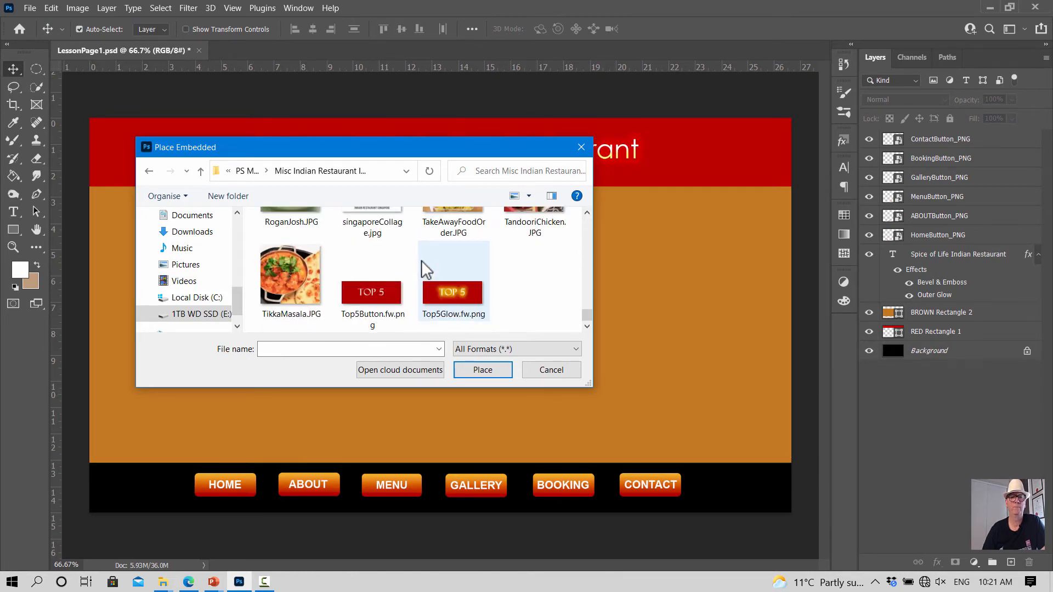
{"action": "scroll", "coordinate": [421, 260], "scroll_direction": "up", "scroll_amount": 15}
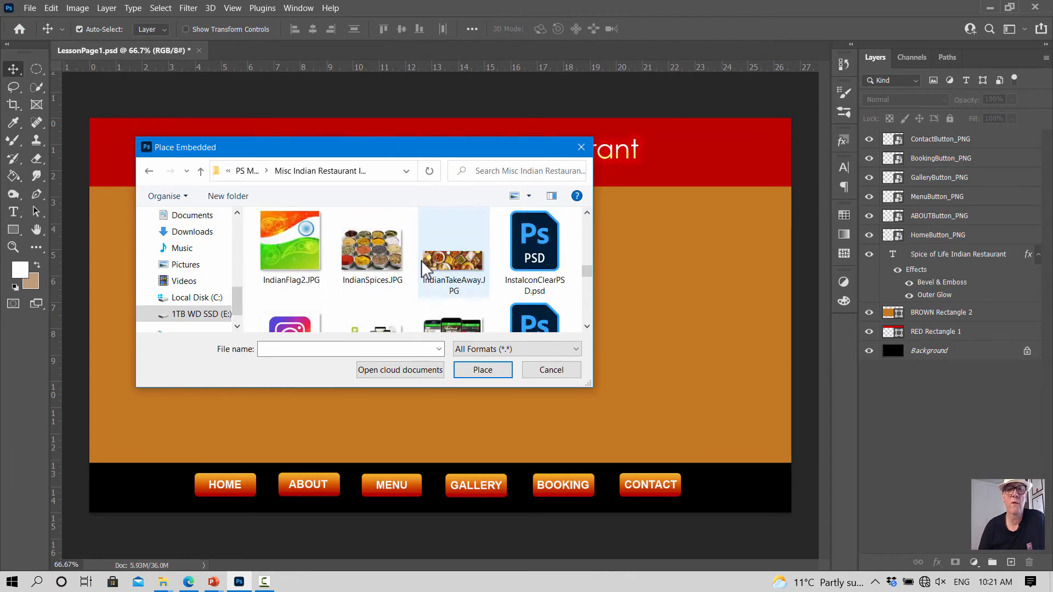
{"action": "left_click", "coordinate": [526, 258]}
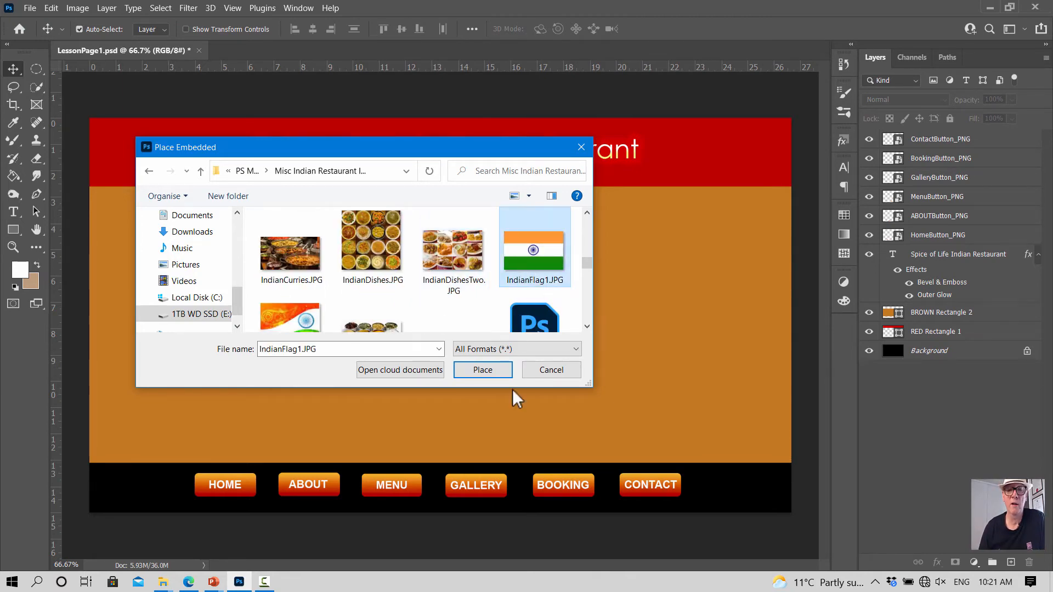
Place IndianFlag1.JPG as an embedded image and position it at the left end of the red header.
{"action": "left_click", "coordinate": [489, 371]}
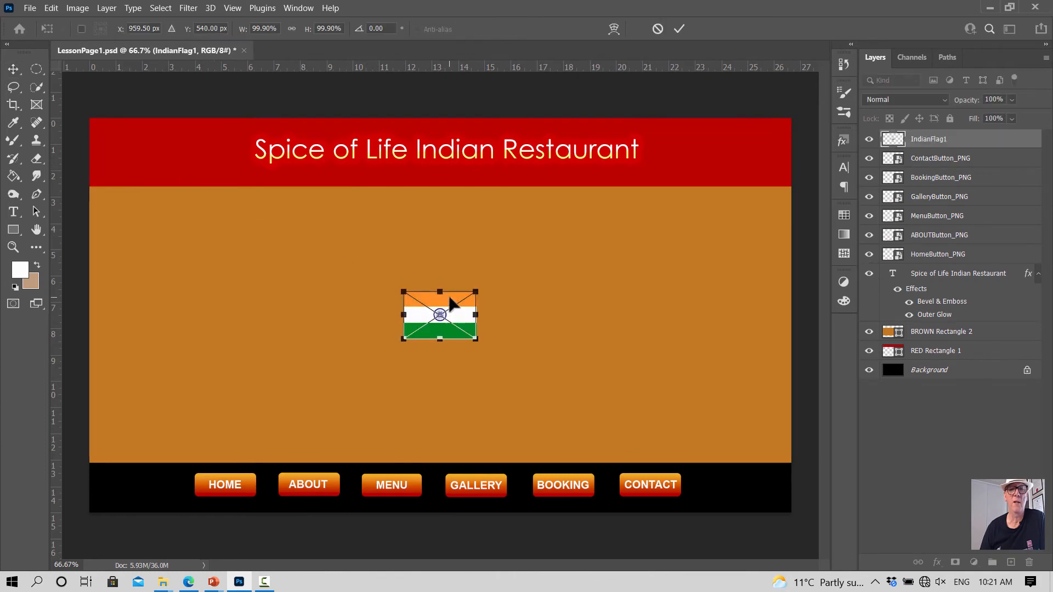
{"action": "left_click_drag", "start_coordinate": [452, 301], "coordinate": [158, 132]}
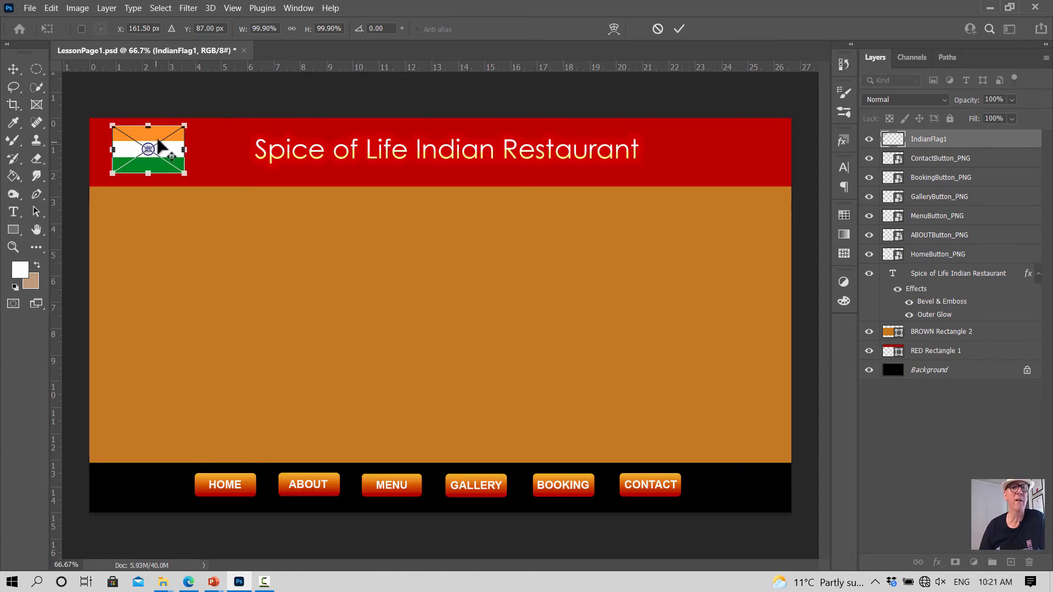
{"action": "left_click_drag", "start_coordinate": [150, 135], "coordinate": [240, 137]}
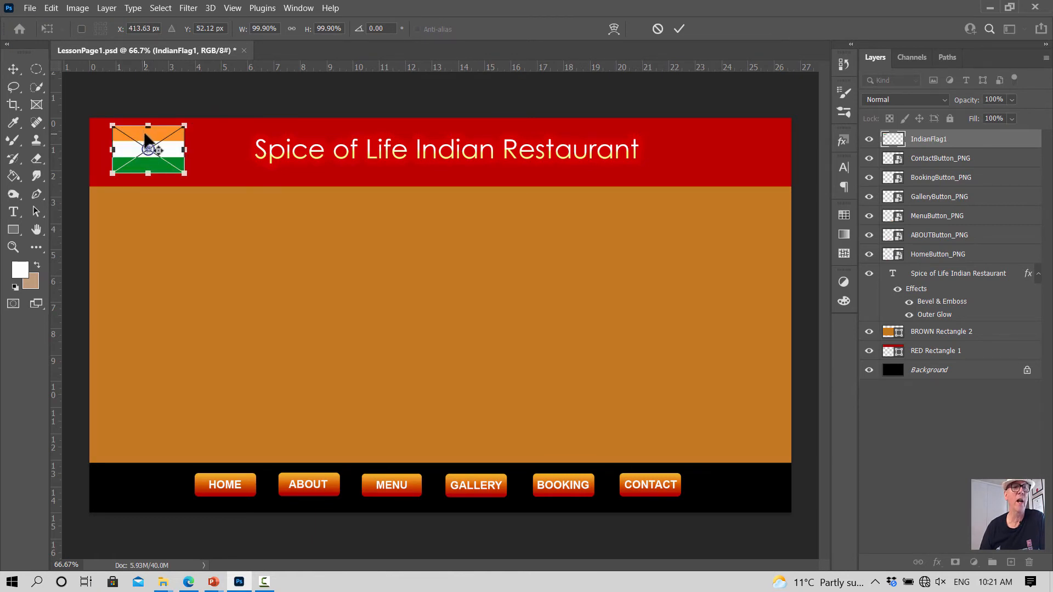
{"action": "left_click", "coordinate": [13, 69]}
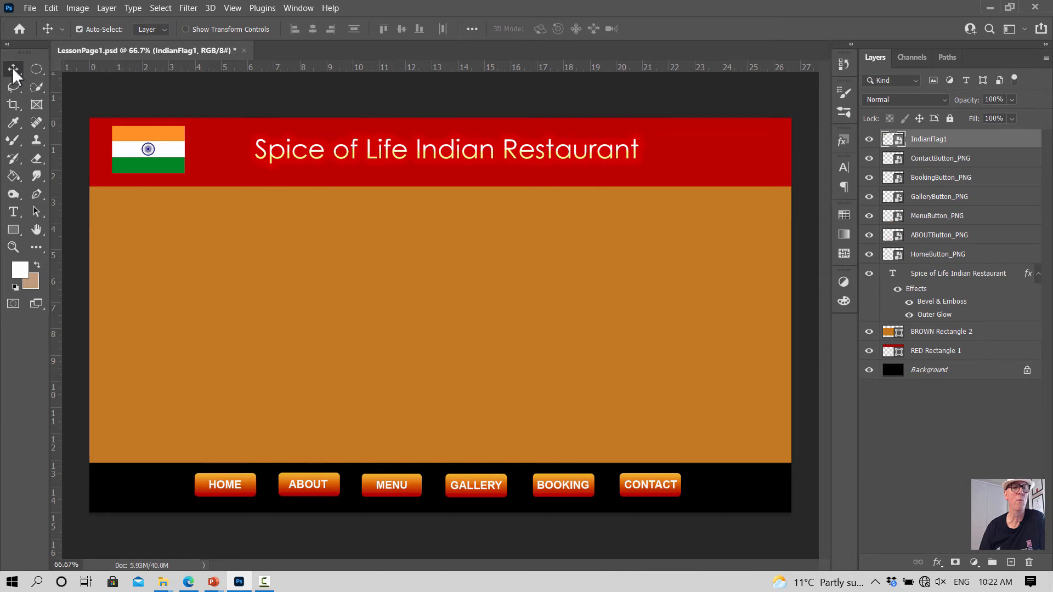
Duplicate the flag to the right end of the red header and save LessonPage1.psd.
{"action": "left_click_drag", "start_coordinate": [142, 141], "coordinate": [728, 139]}
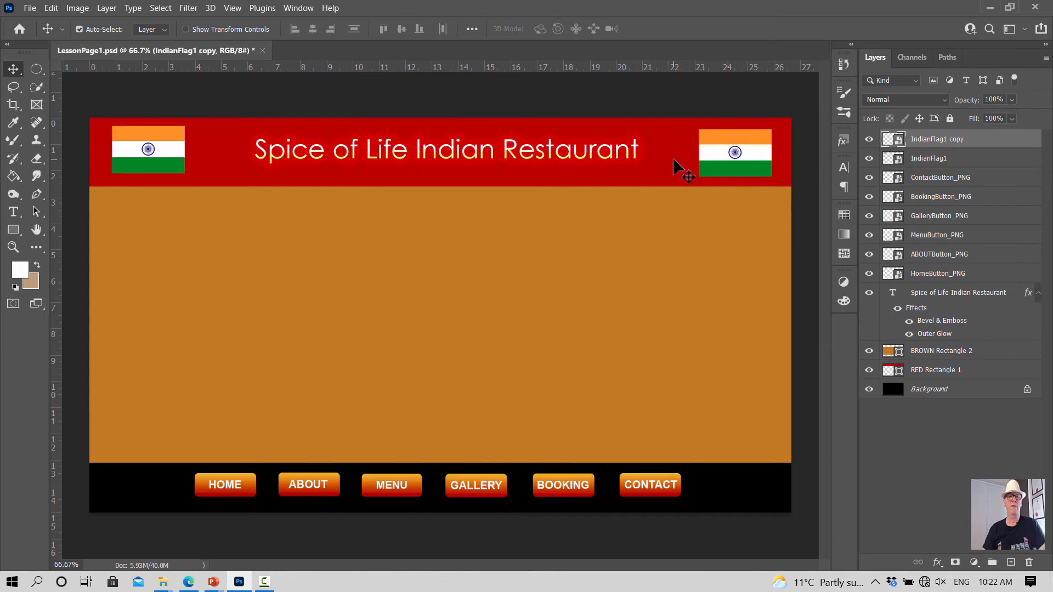
{"action": "left_click", "coordinate": [439, 96]}
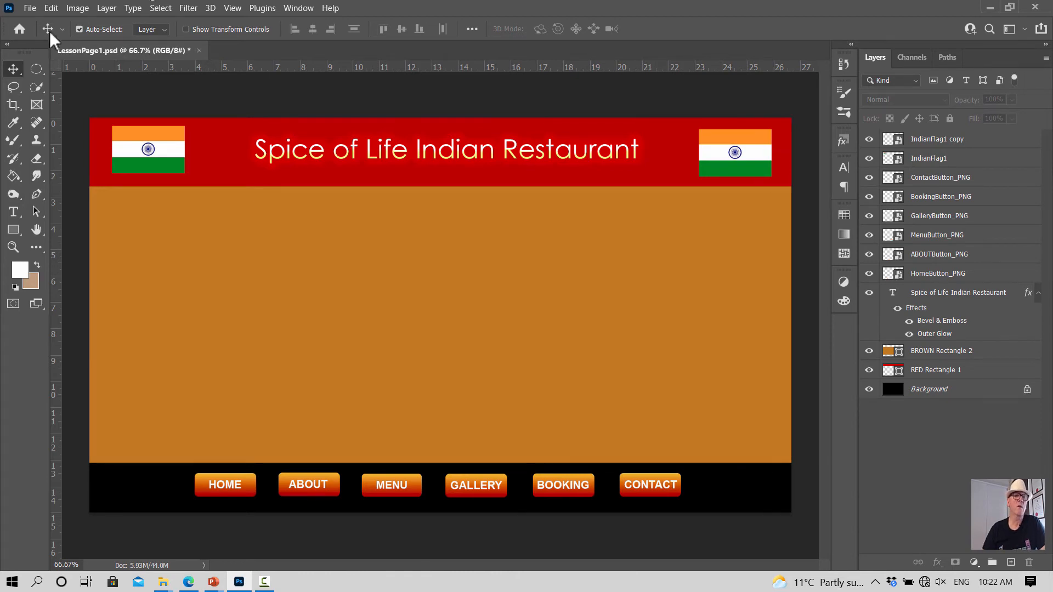
{"action": "left_click", "coordinate": [34, 10]}
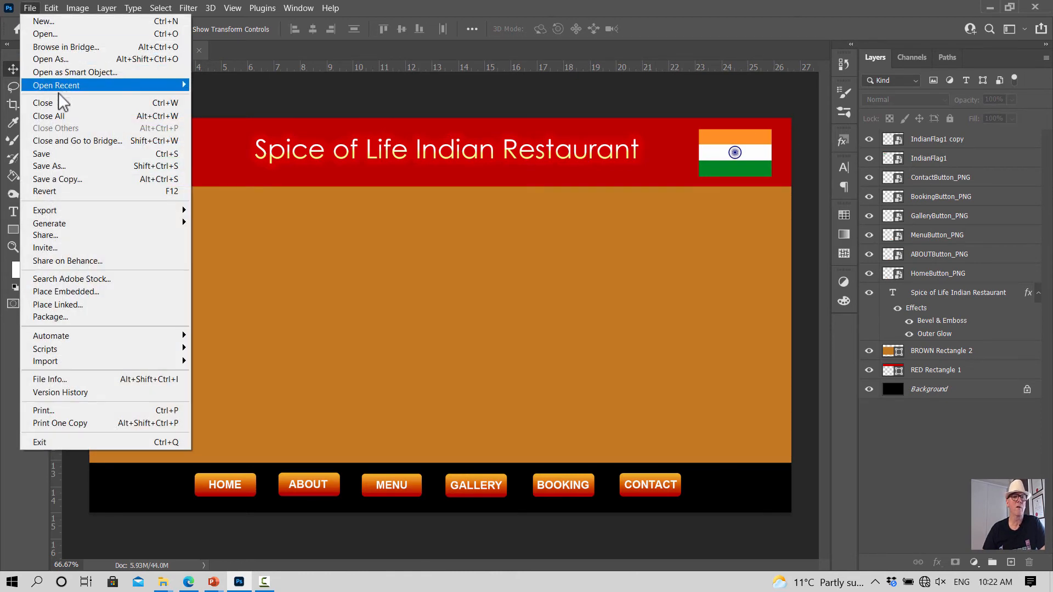
{"action": "left_click", "coordinate": [52, 158]}
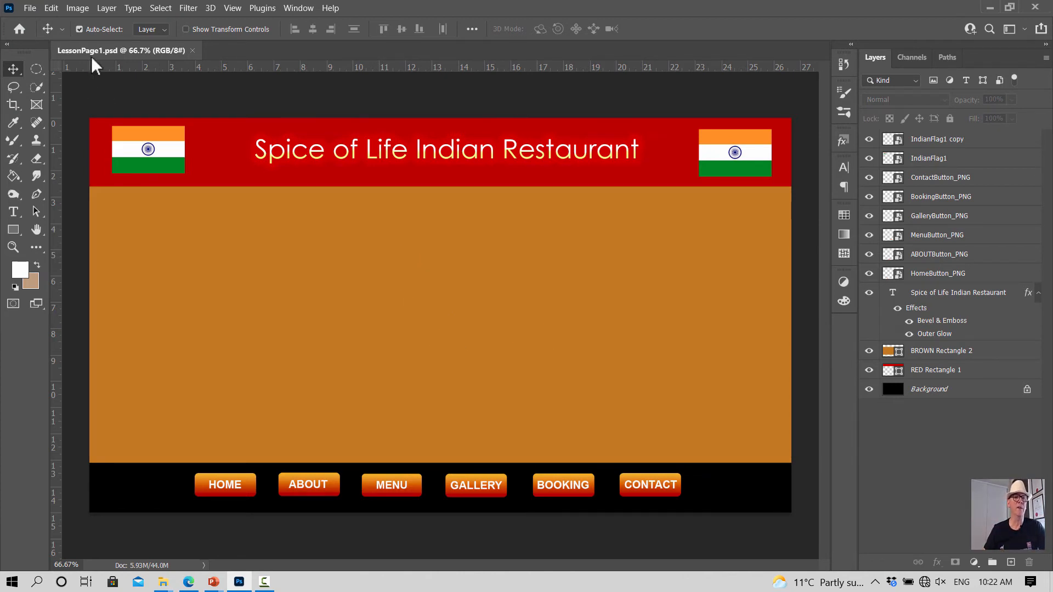
Create a new document 400 pixels wide and 300 pixels high with a transparent background.
{"action": "left_click", "coordinate": [30, 7]}
{"action": "left_click", "coordinate": [38, 20]}
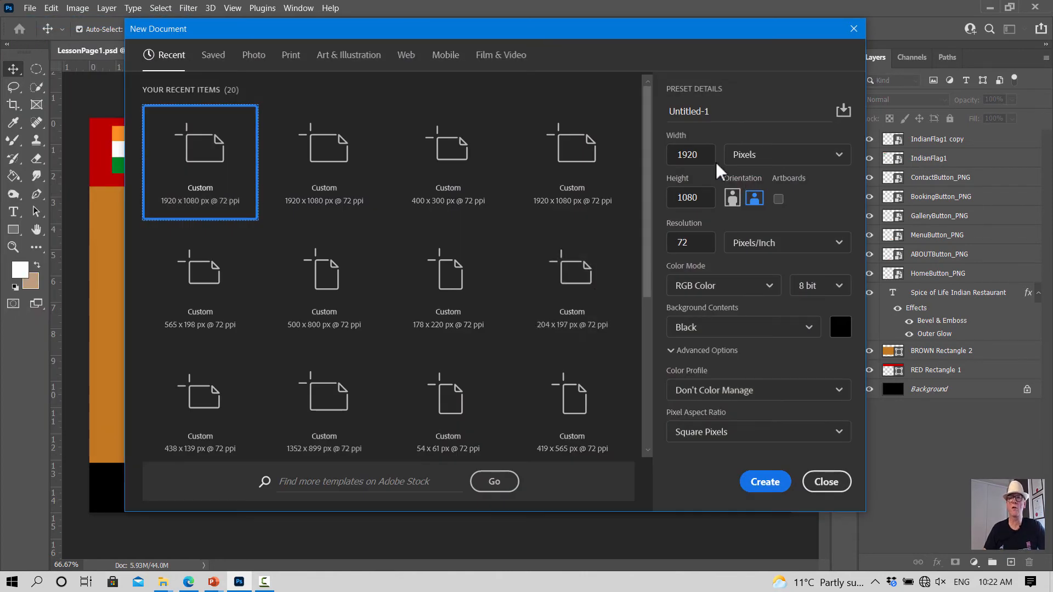
{"action": "double_click", "coordinate": [708, 158]}
{"action": "key", "text": "BackSpace"}
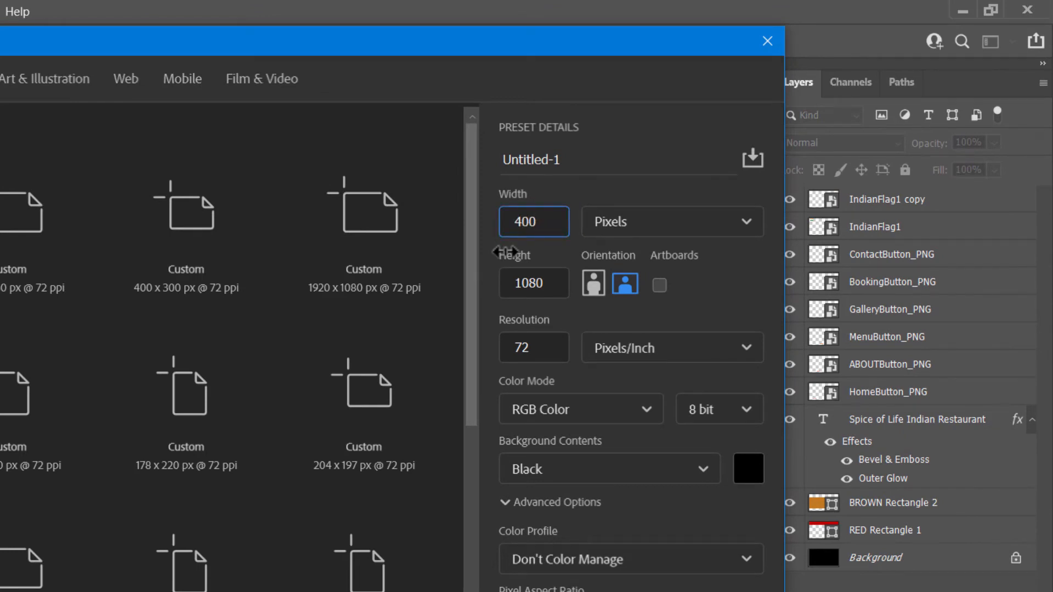
{"action": "left_click", "coordinate": [553, 286]}
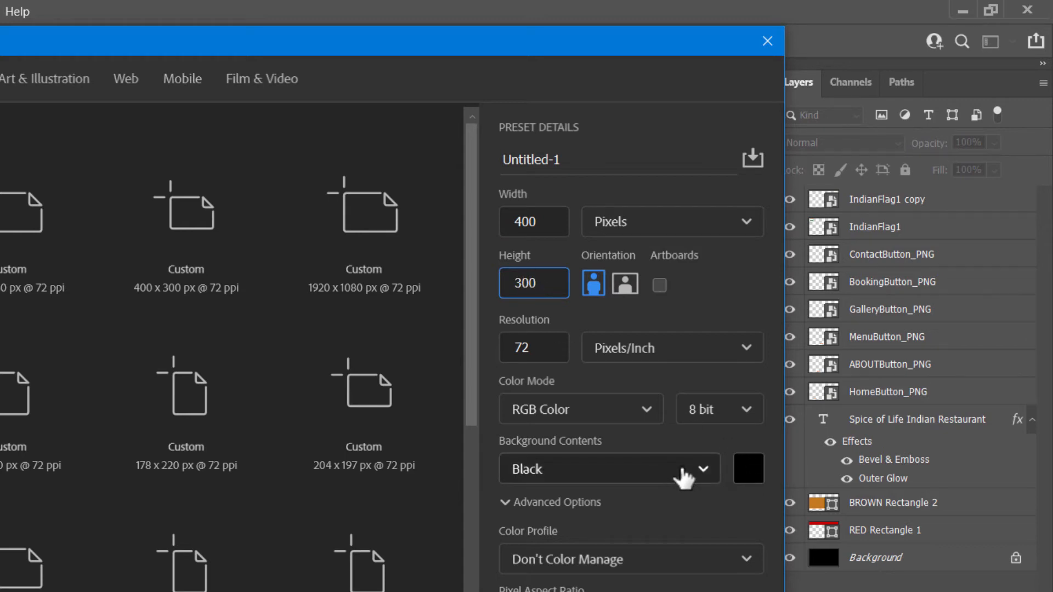
{"action": "left_click", "coordinate": [695, 470]}
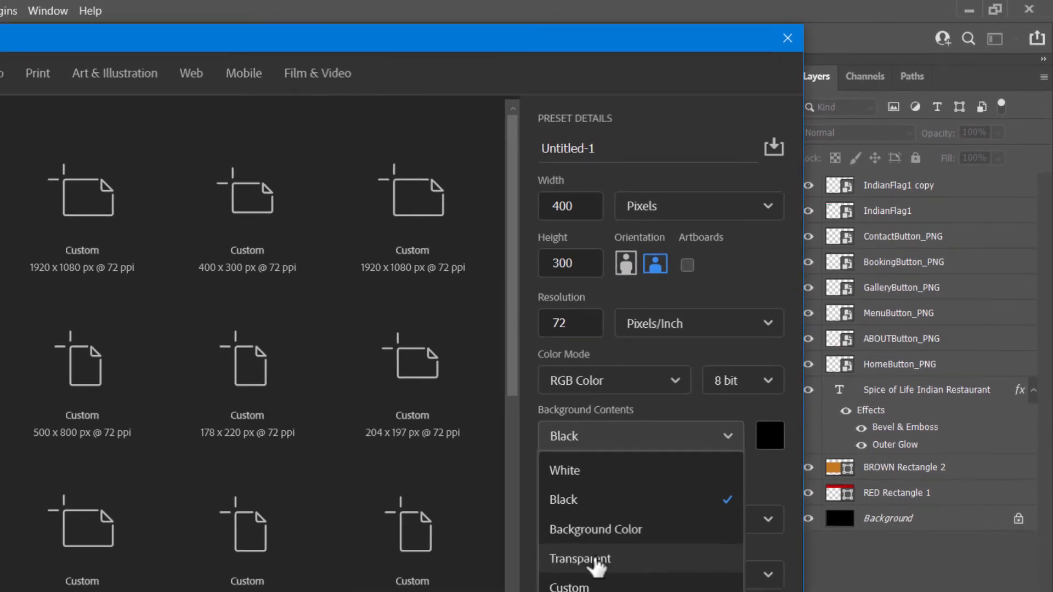
{"action": "left_click", "coordinate": [563, 591]}
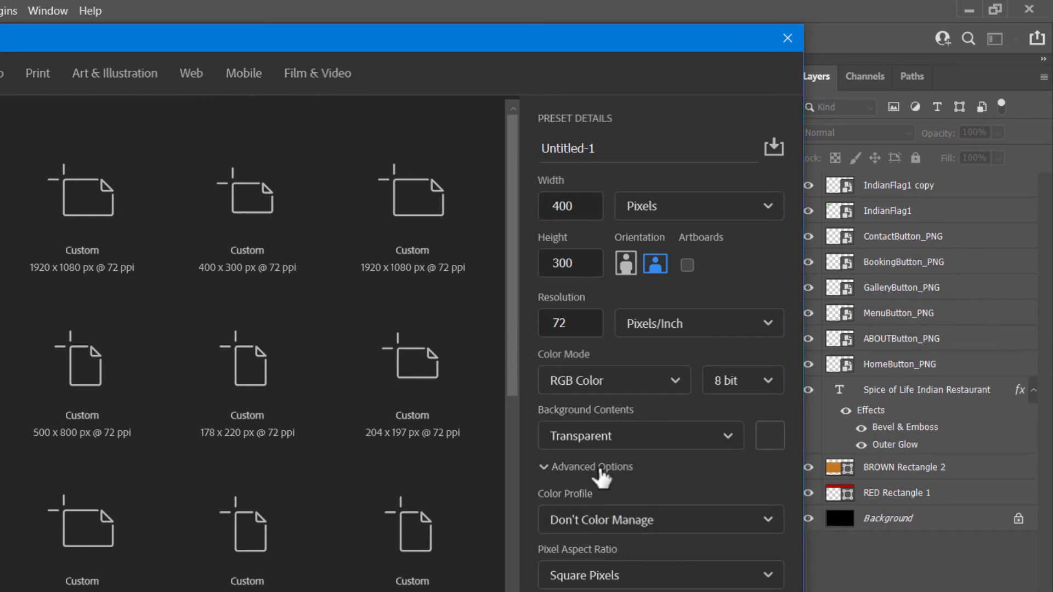
{"action": "left_click", "coordinate": [729, 440]}
{"action": "left_click", "coordinate": [594, 562]}
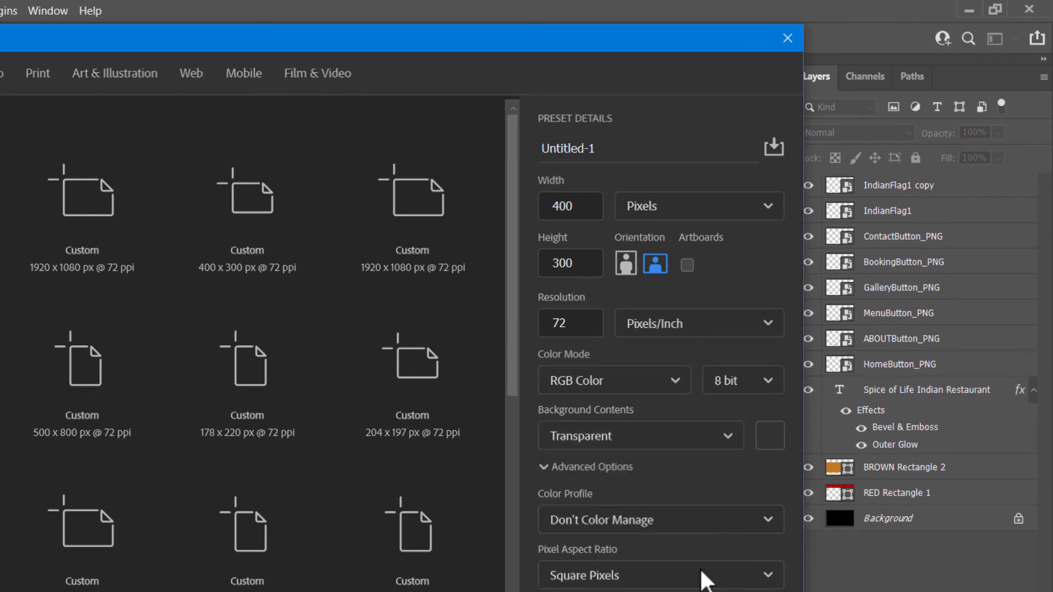
{"action": "left_click", "coordinate": [712, 591]}
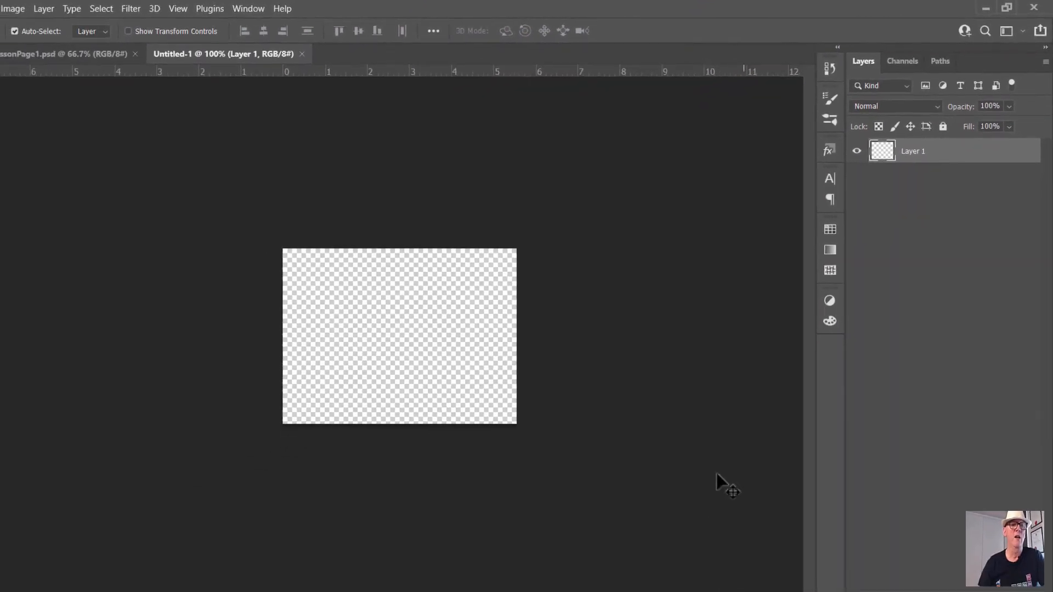
With the Rectangle tool, choose a gradient fill and set its first colour stop to dark red ae0909.
{"action": "left_click", "coordinate": [14, 231]}
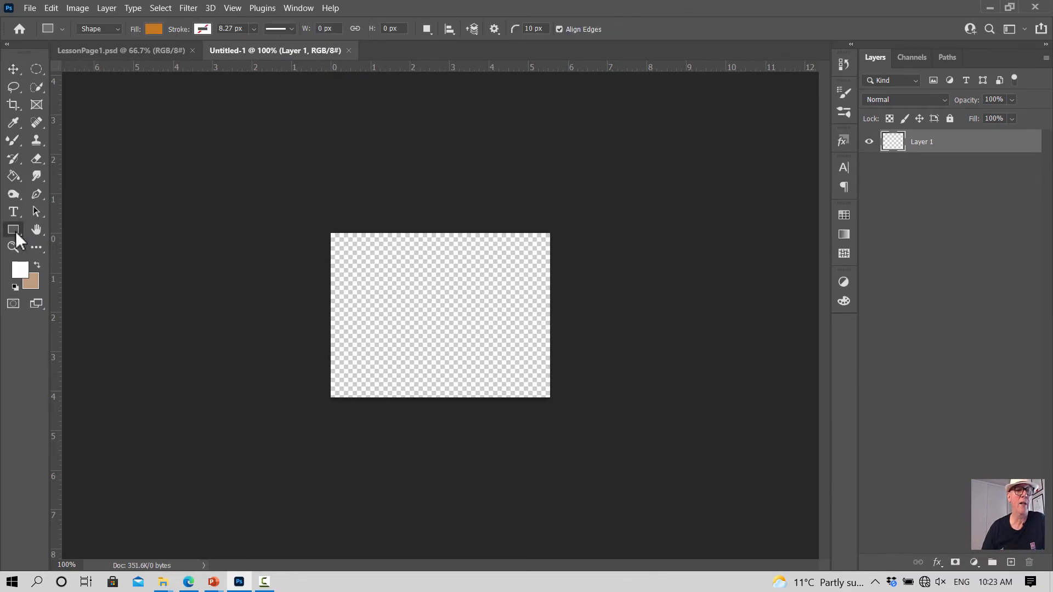
{"action": "right_click", "coordinate": [19, 235]}
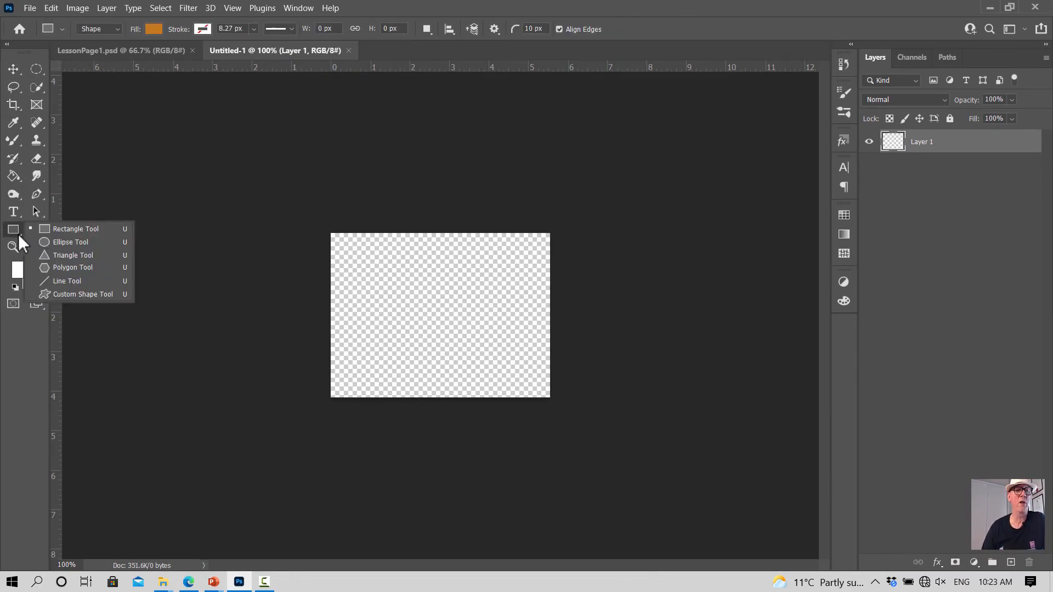
{"action": "left_click", "coordinate": [70, 228]}
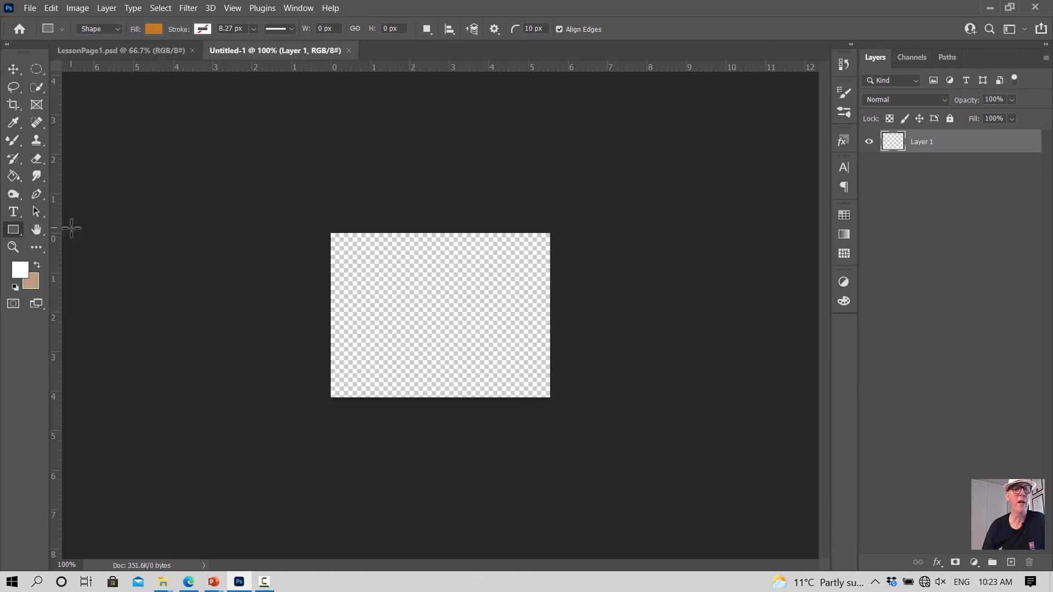
{"action": "left_click", "coordinate": [154, 29]}
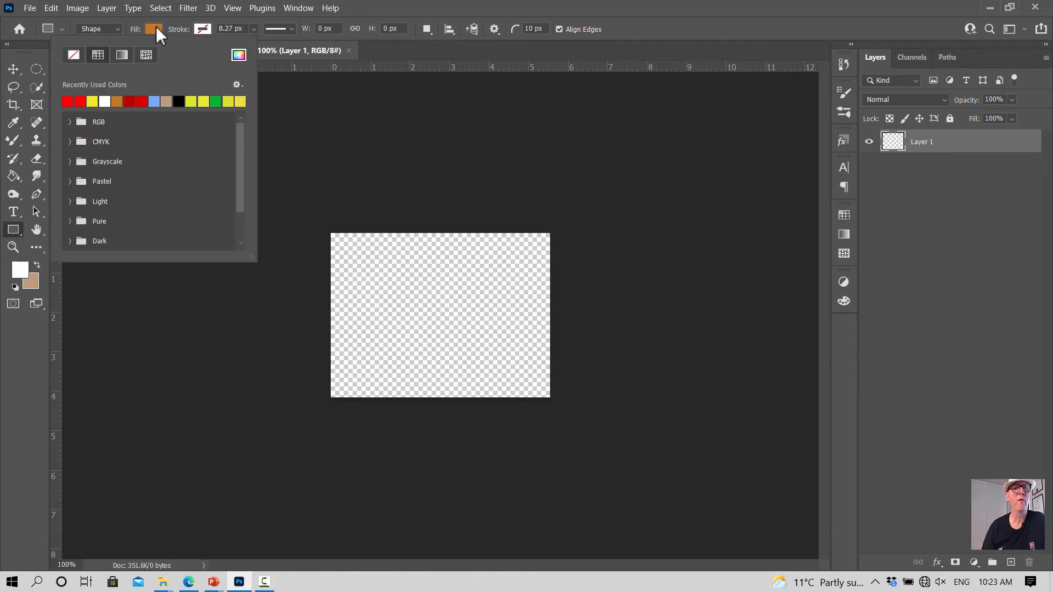
{"action": "left_click", "coordinate": [121, 54]}
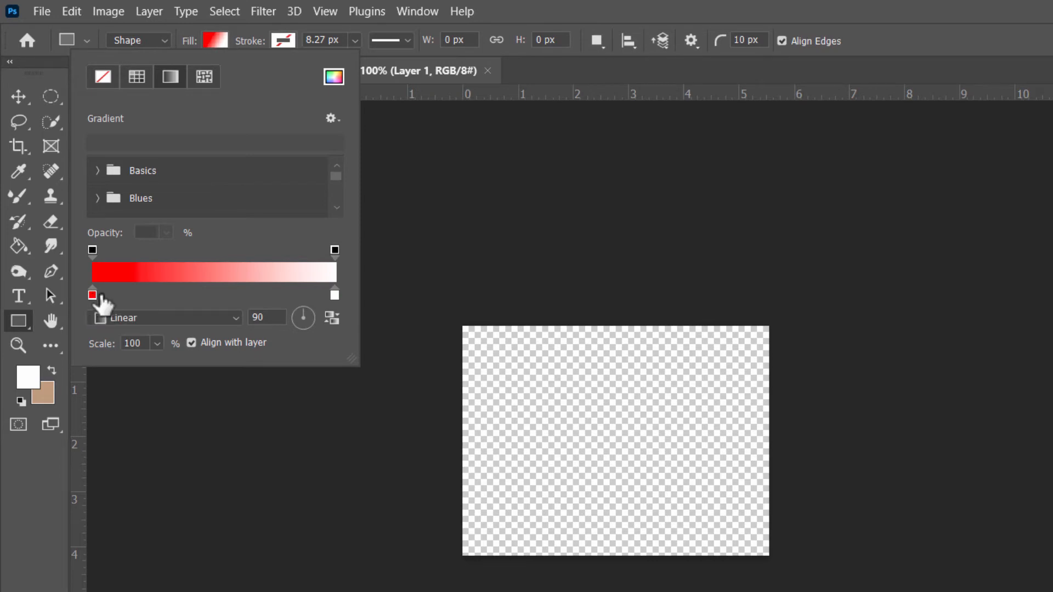
{"action": "double_click", "coordinate": [93, 297]}
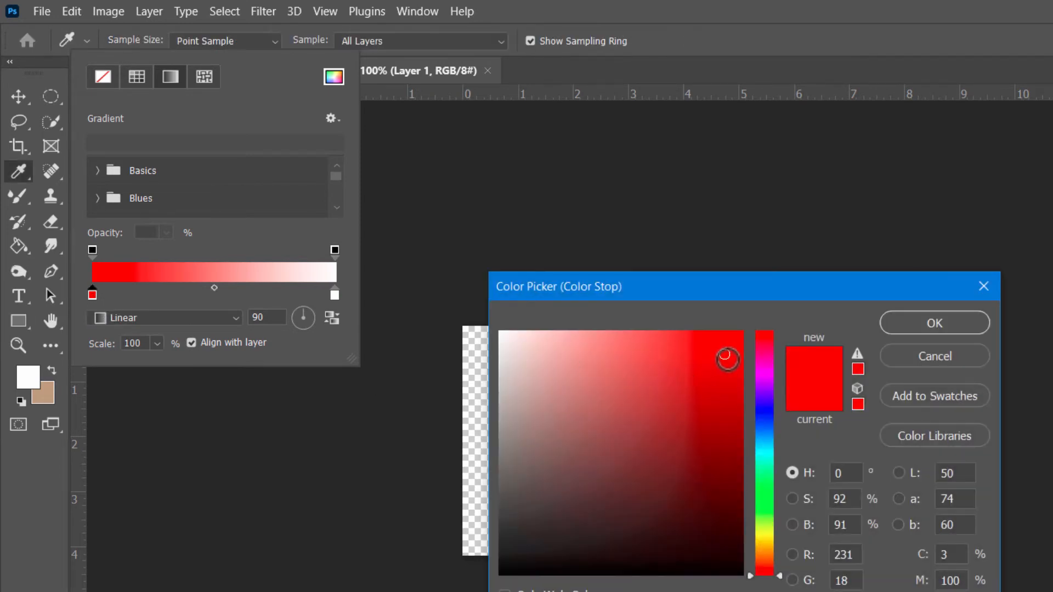
{"action": "left_click", "coordinate": [733, 409]}
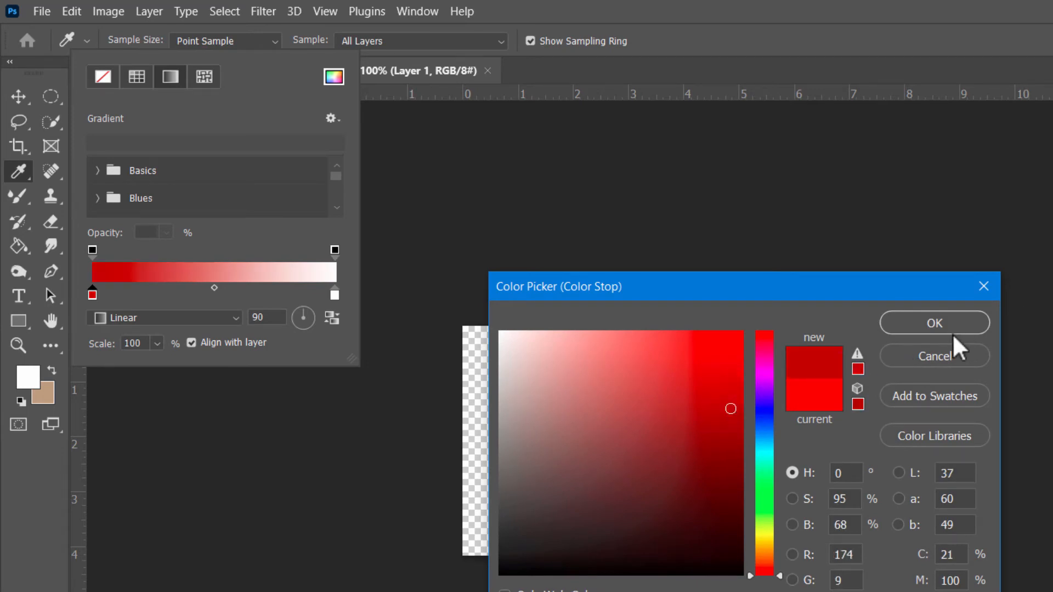
{"action": "left_click", "coordinate": [936, 323]}
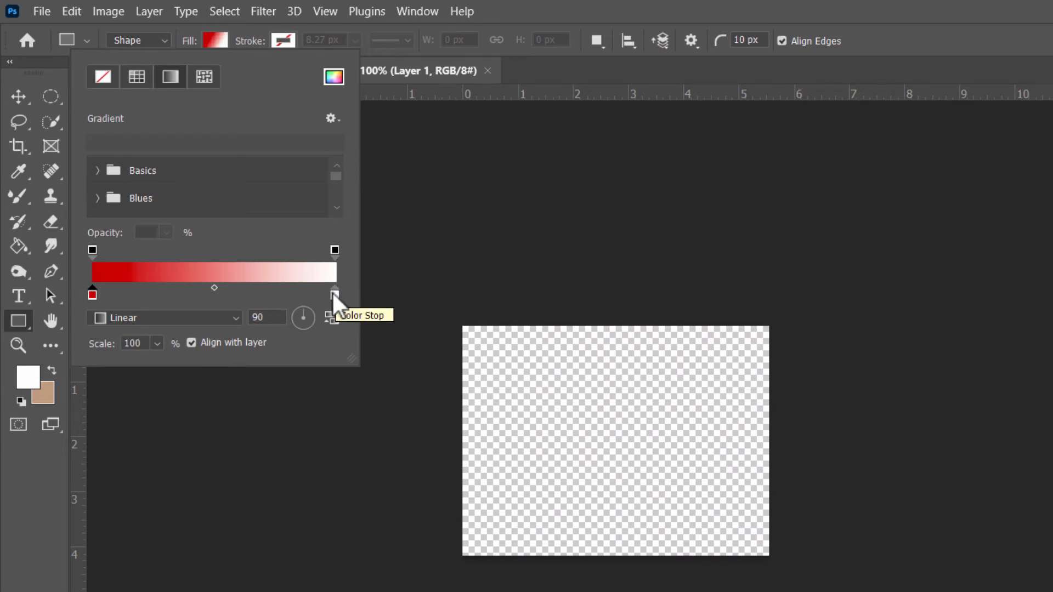
Try to change the gradient's white colour stop to yellow with hue 56, saturation 77 and brightness 90.
{"action": "double_click", "coordinate": [334, 295]}
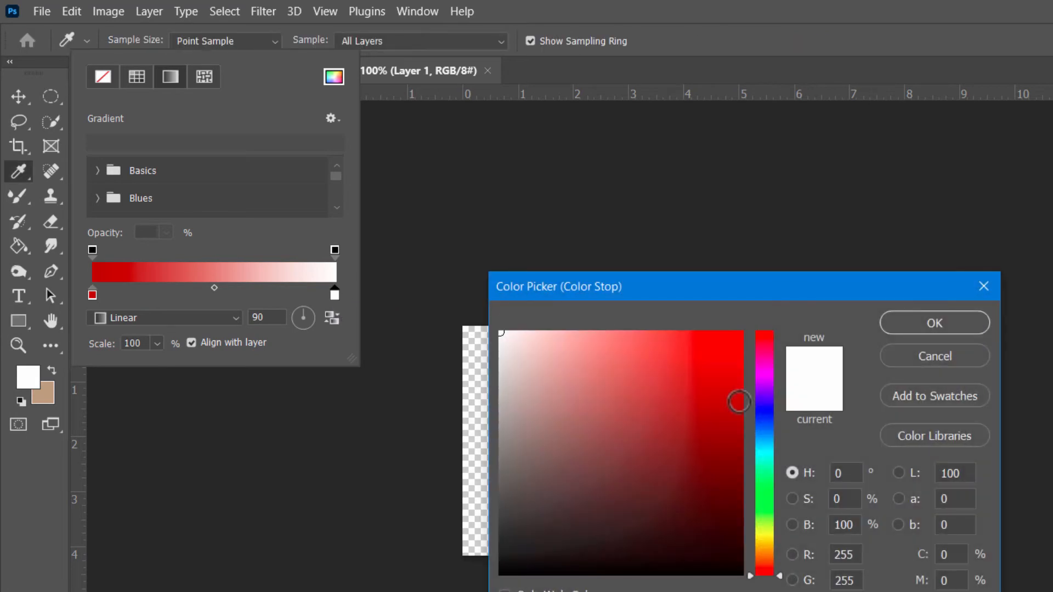
{"action": "left_click", "coordinate": [759, 547]}
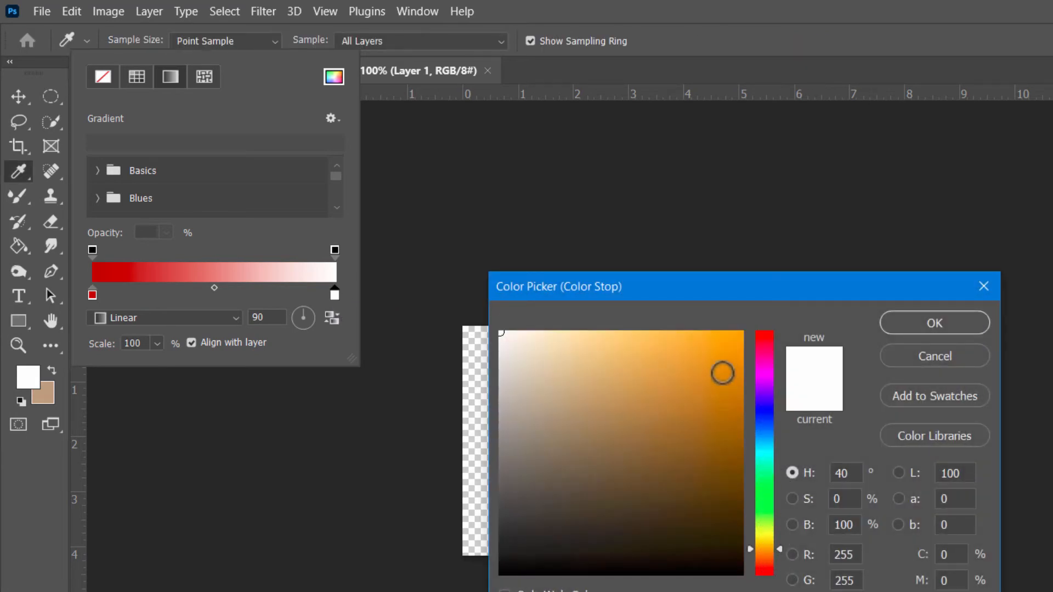
{"action": "left_click", "coordinate": [764, 536]}
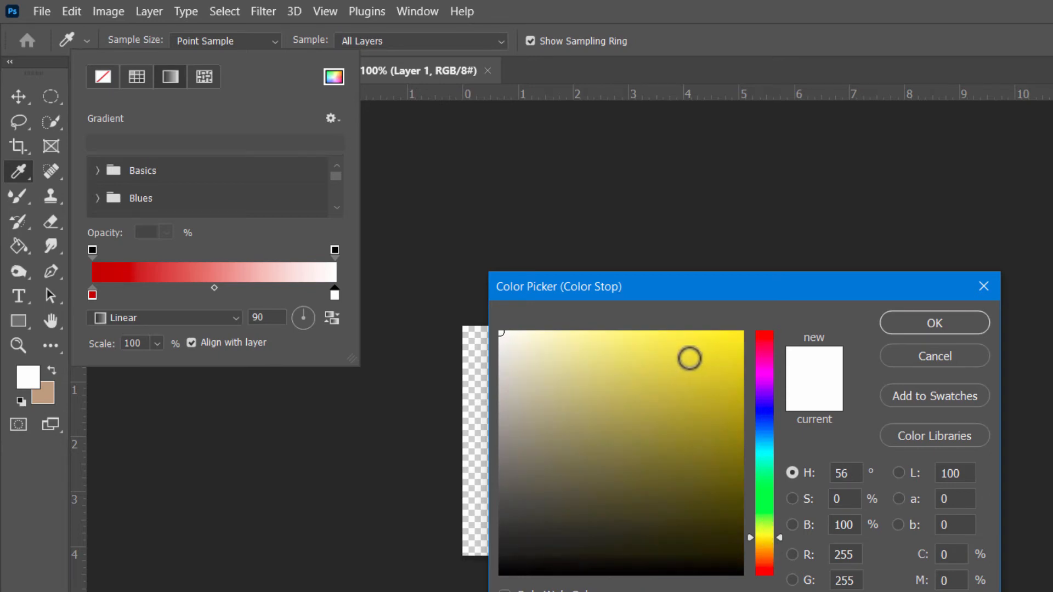
{"action": "left_click", "coordinate": [688, 355]}
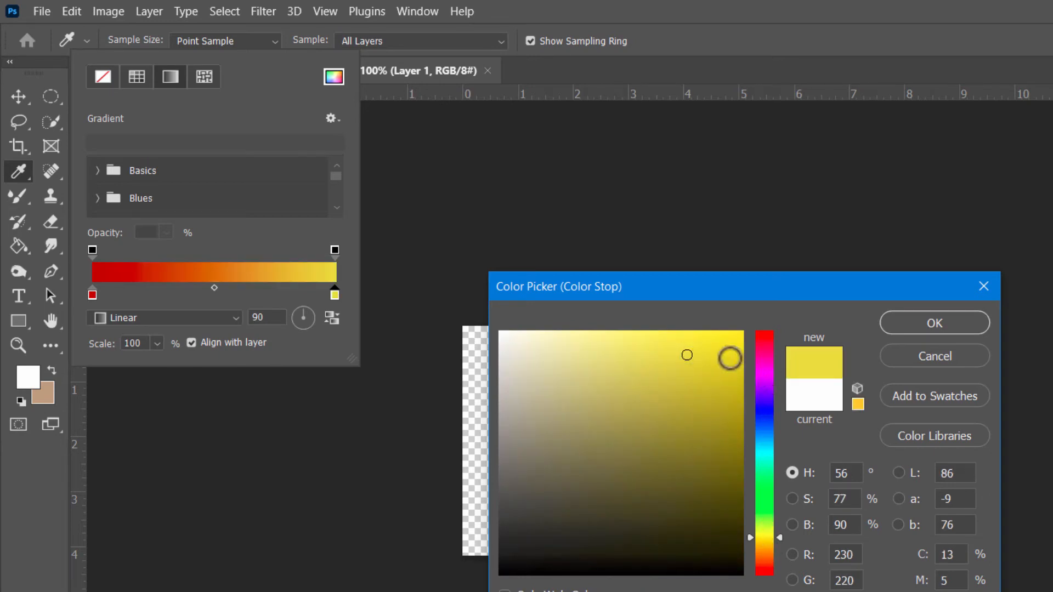
{"action": "left_click", "coordinate": [941, 322]}
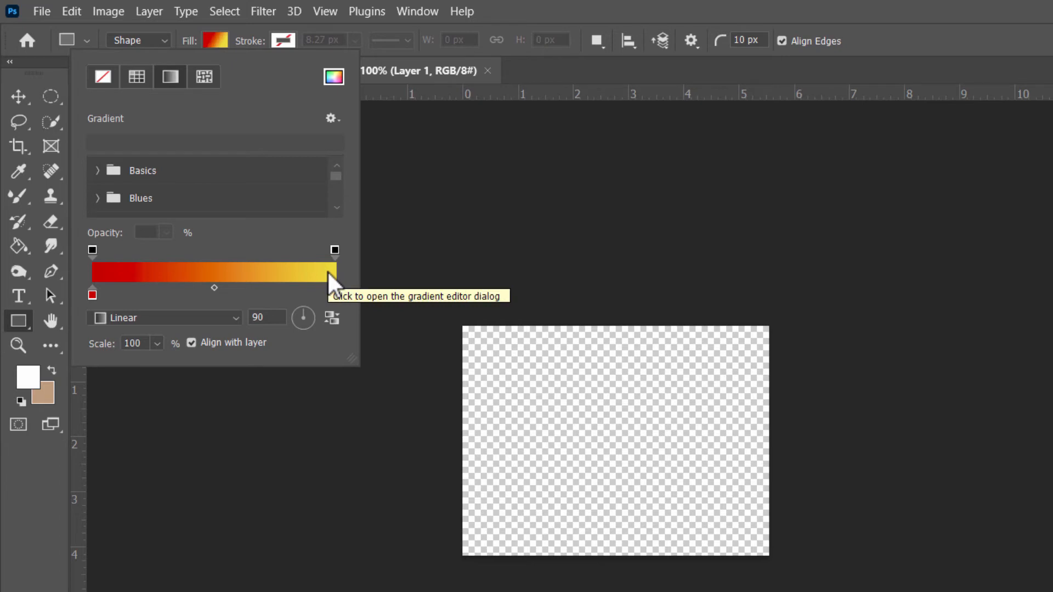
{"action": "left_click", "coordinate": [283, 38]}
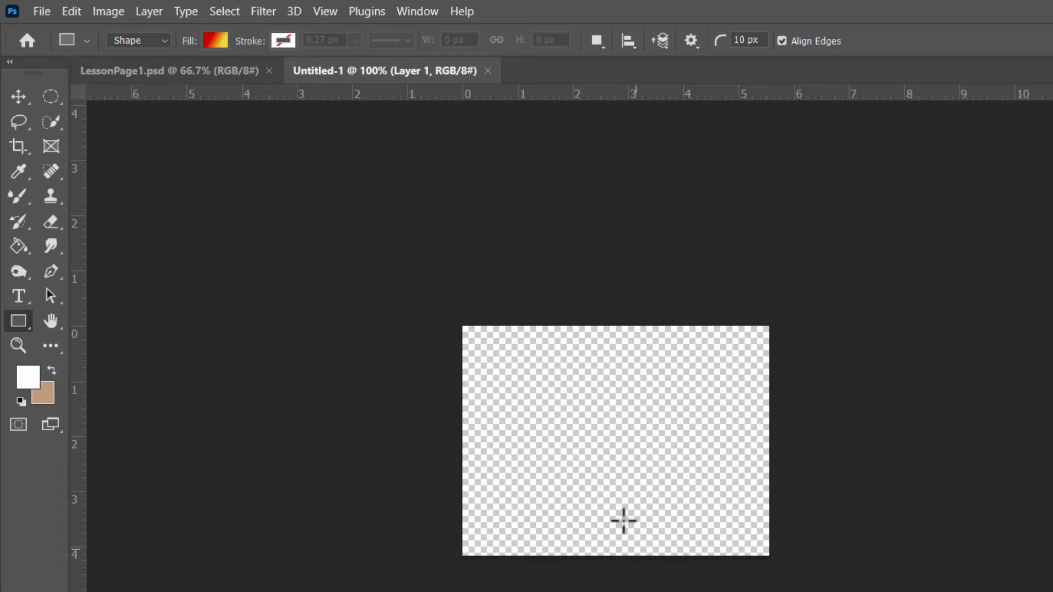
Show the Properties beside the canvas and draw a rectangle of about 329 × 143 px with 10 px rounded corners mid-canvas.
{"action": "left_click", "coordinate": [421, 10]}
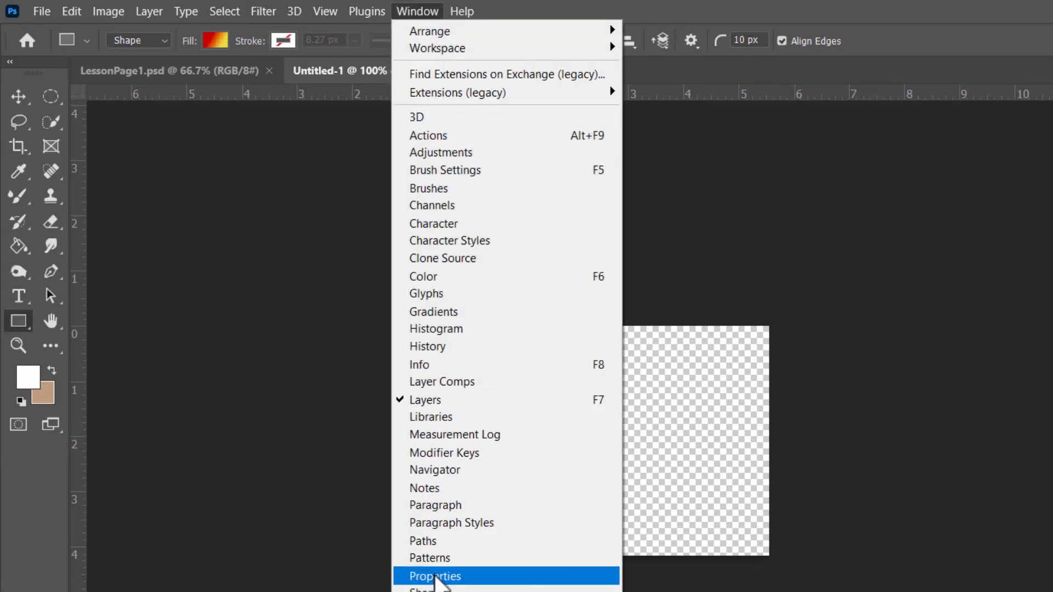
{"action": "left_click", "coordinate": [434, 575]}
{"action": "left_click_drag", "start_coordinate": [653, 163], "coordinate": [916, 166]}
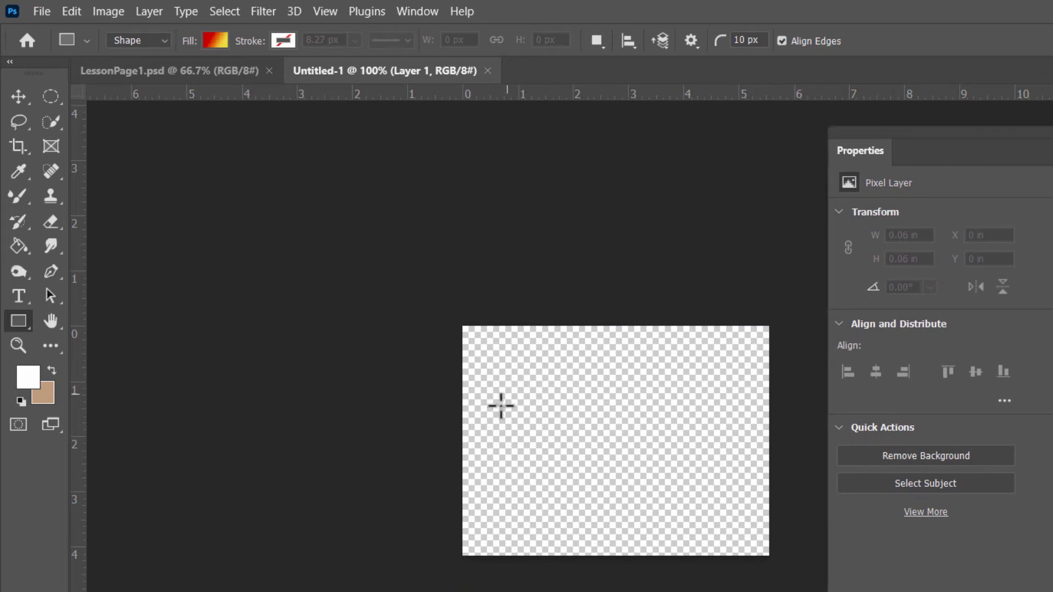
{"action": "left_click_drag", "start_coordinate": [495, 389], "coordinate": [747, 498]}
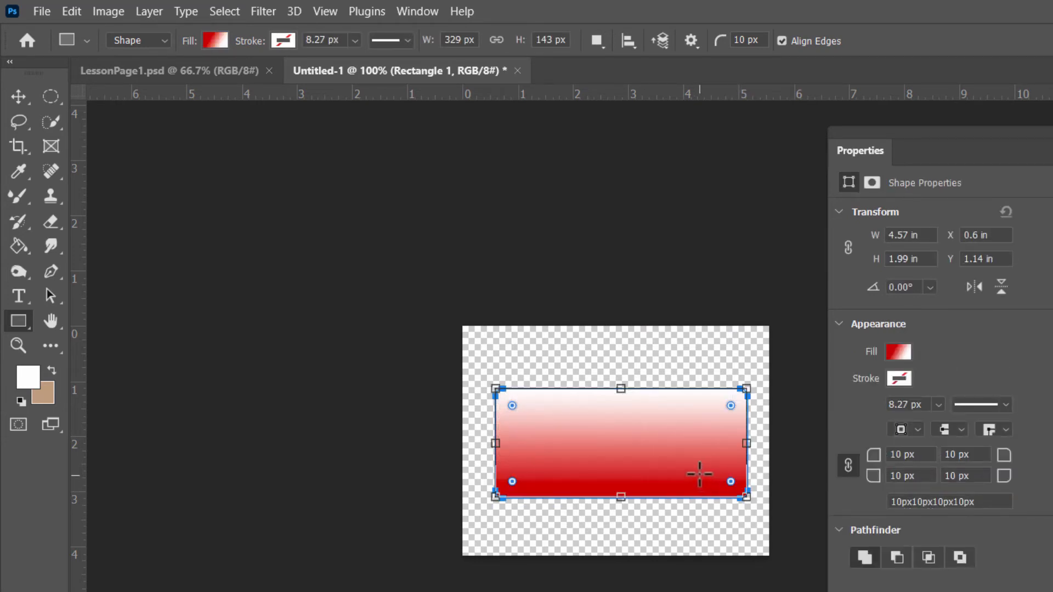
Keep the gradient fill's dark red stop and change its white colour stop to a bright yellow with hue 59.
{"action": "left_click", "coordinate": [891, 353]}
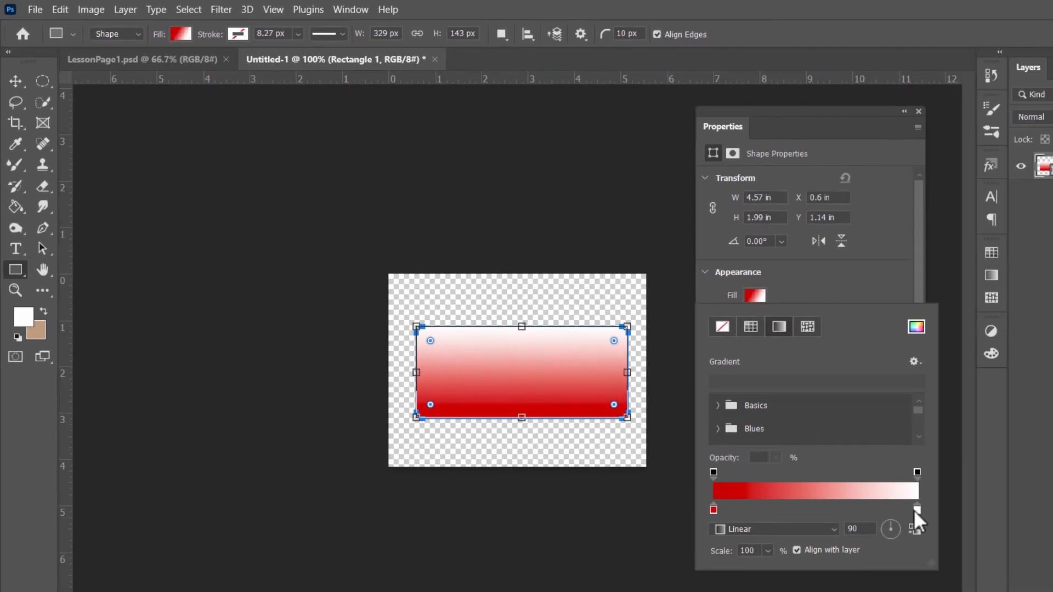
{"action": "double_click", "coordinate": [713, 510]}
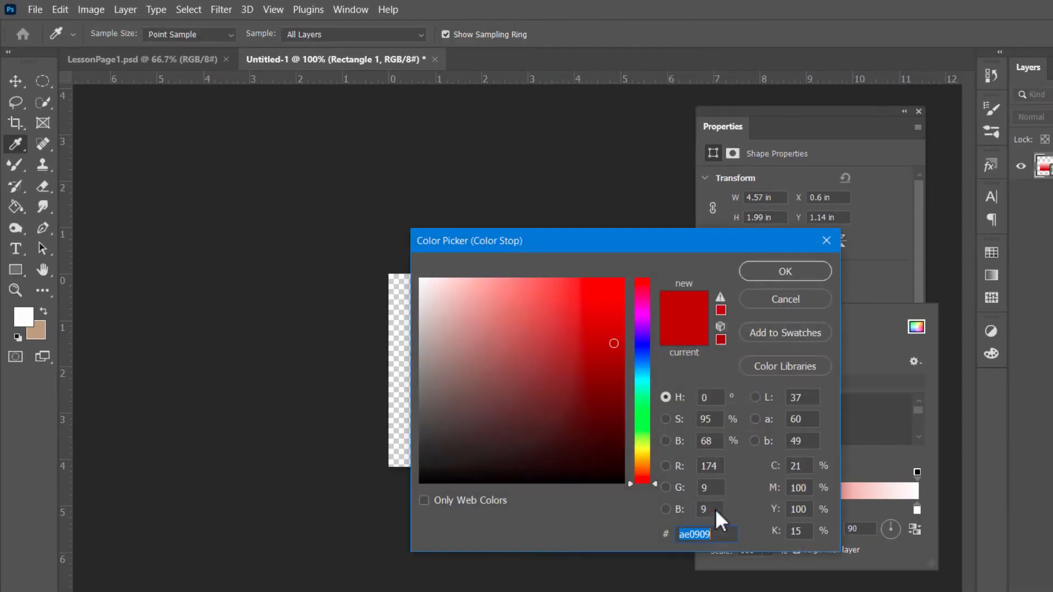
{"action": "left_click", "coordinate": [768, 275]}
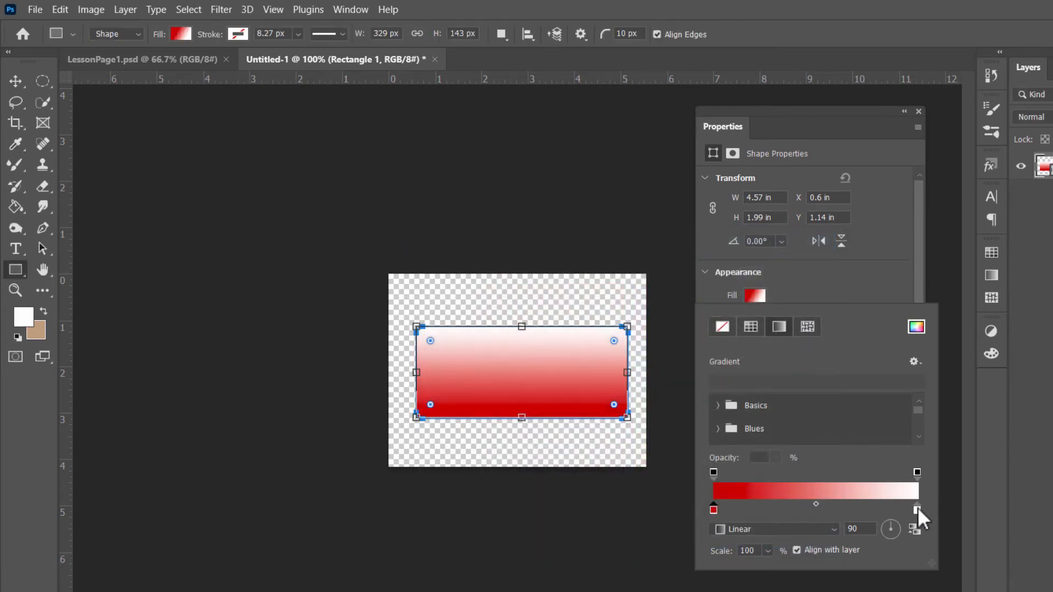
{"action": "double_click", "coordinate": [917, 508]}
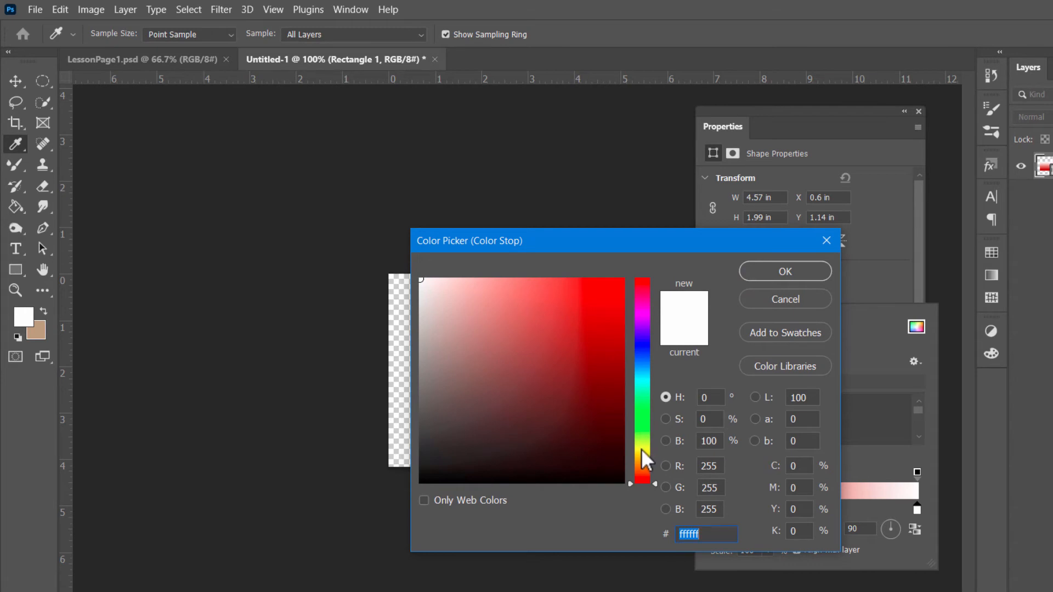
{"action": "left_click", "coordinate": [641, 448]}
{"action": "left_click", "coordinate": [587, 301]}
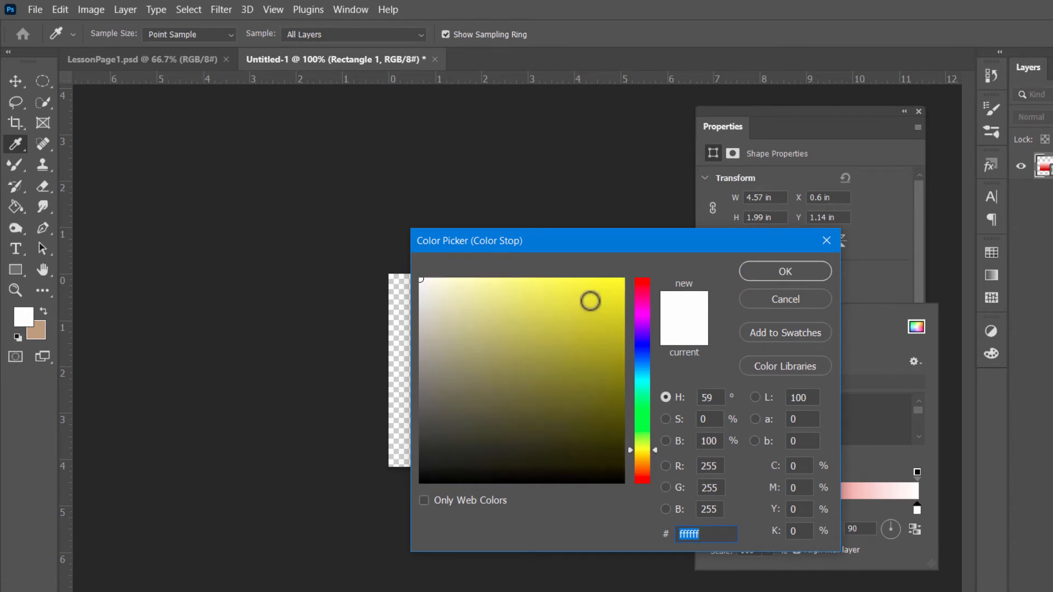
{"action": "left_click", "coordinate": [788, 272]}
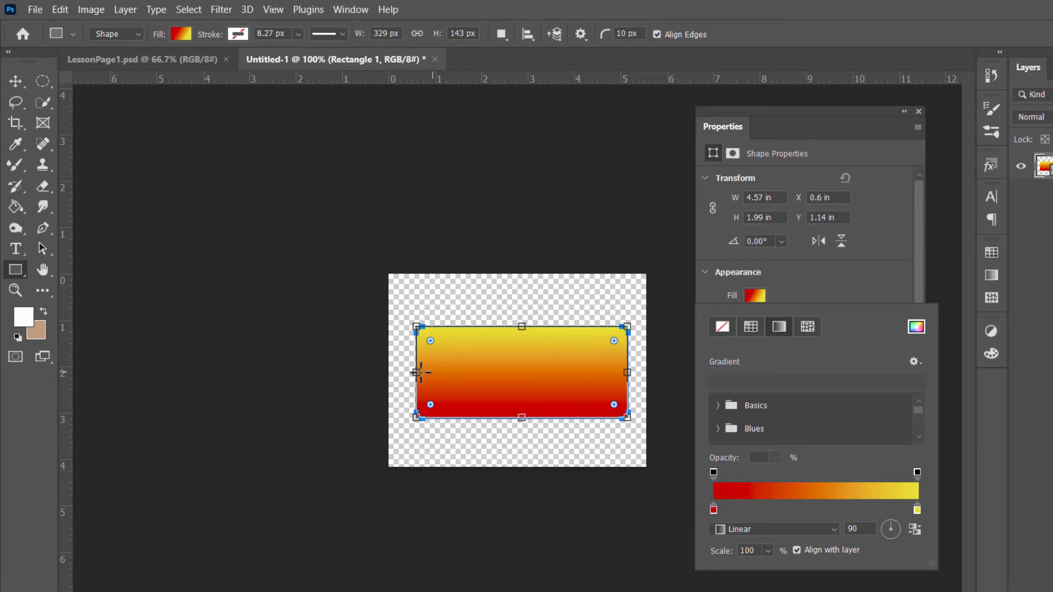
Widen the rectangle to about 4.86 in by moving its left edge outward, and set all four corner radii to 20 px.
{"action": "left_click_drag", "start_coordinate": [412, 371], "coordinate": [403, 373]}
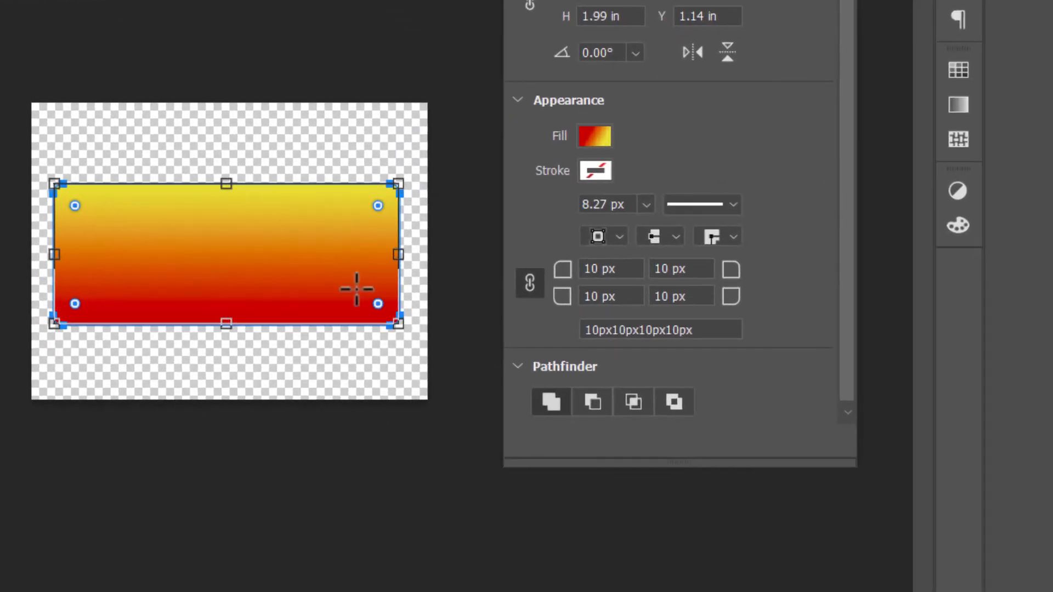
{"action": "left_click", "coordinate": [590, 269]}
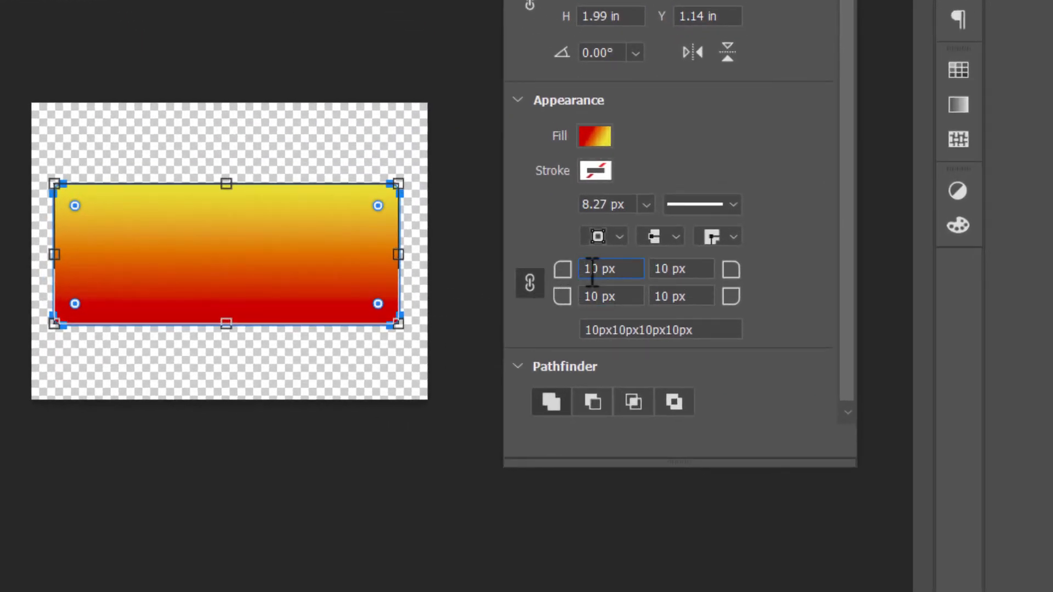
{"action": "key", "text": "BackSpace"}
{"action": "type", "text": "2"}
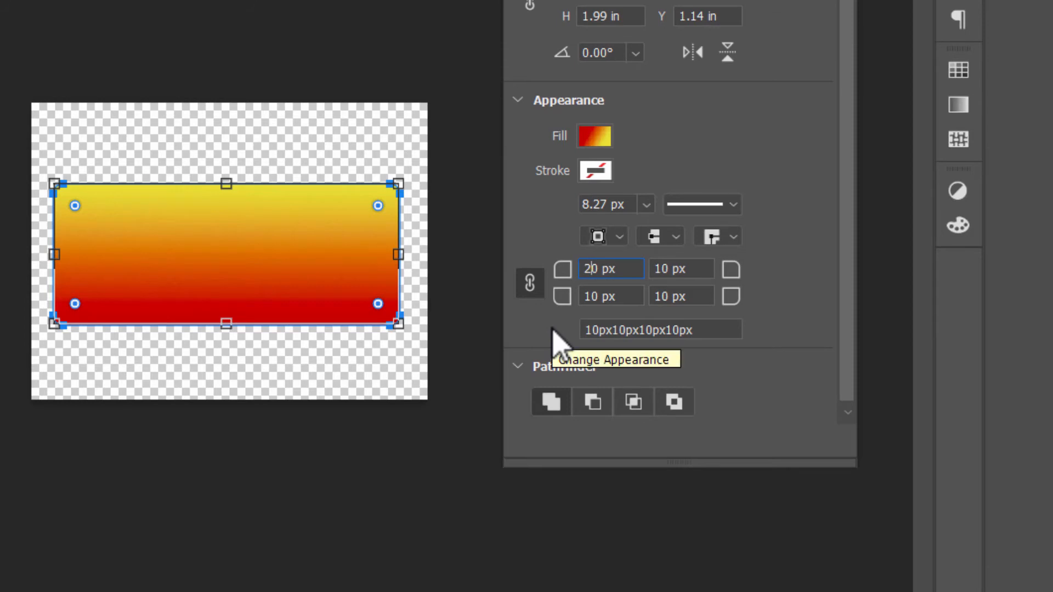
{"action": "left_click", "coordinate": [669, 267]}
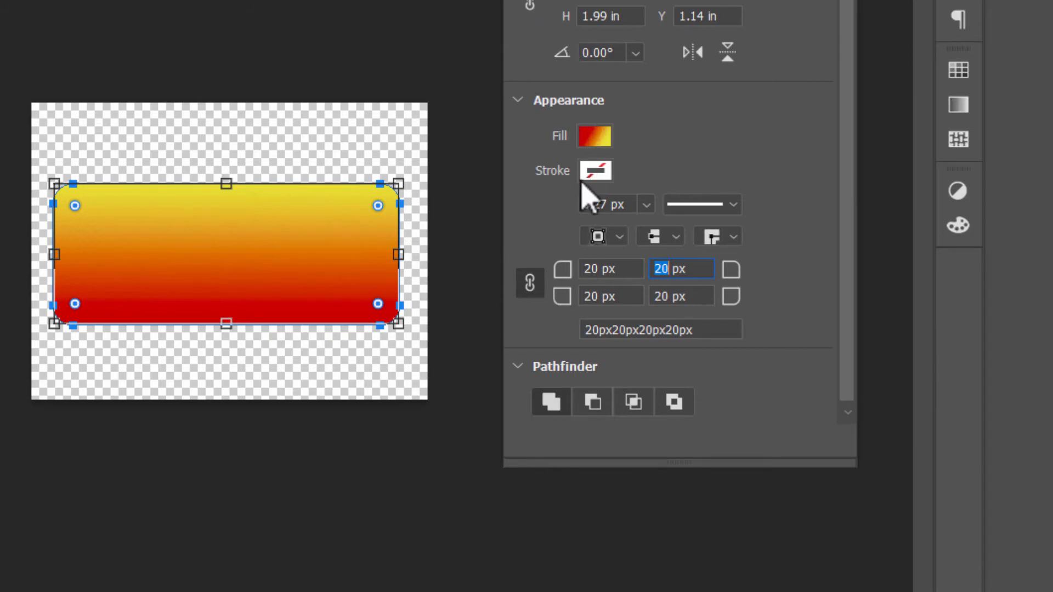
View the rectangle's stroke colour options without choosing any and hide the Properties.
{"action": "left_click", "coordinate": [597, 170]}
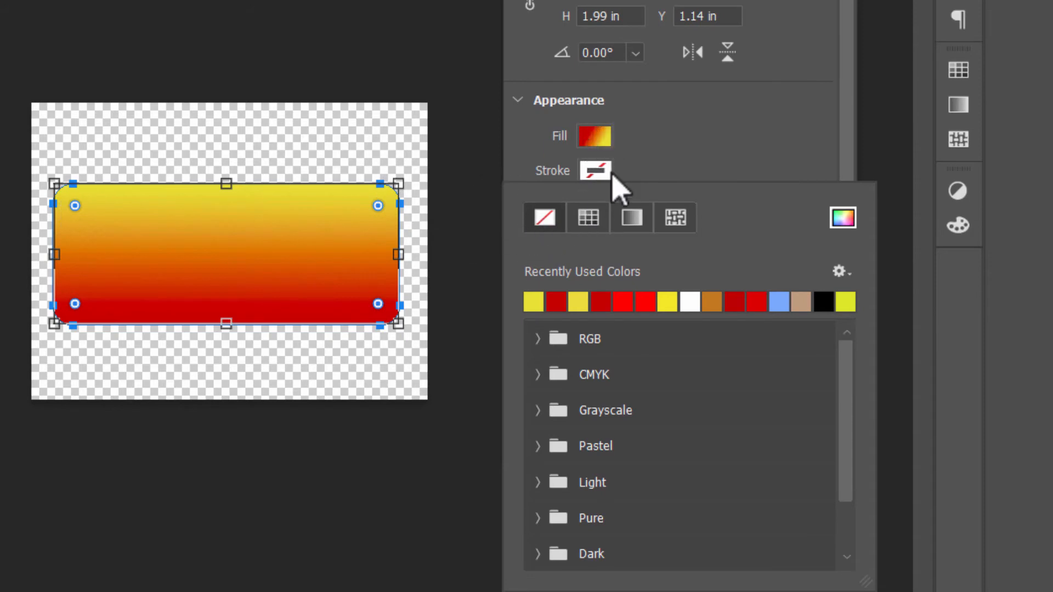
{"action": "left_click", "coordinate": [718, 166]}
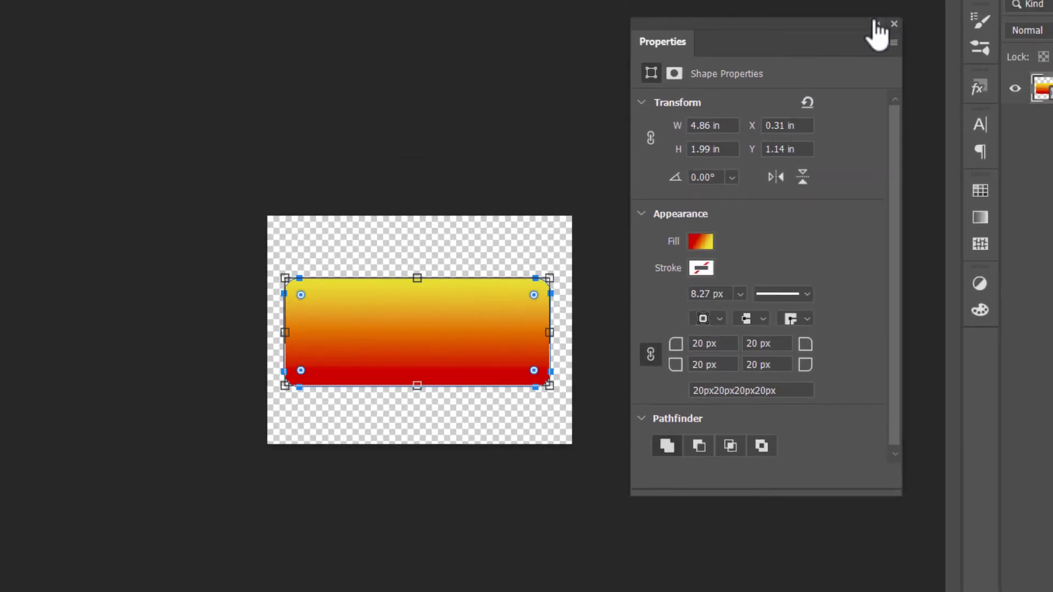
{"action": "left_click", "coordinate": [894, 24]}
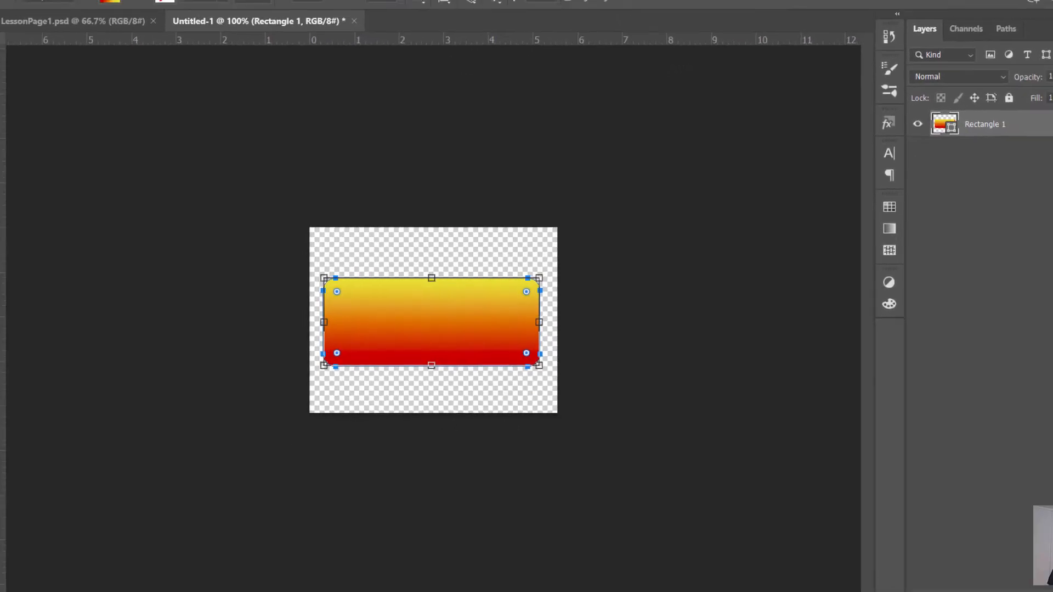
With the Move tool, shift the rectangle slightly upward to about X 0.33 in and Y 0.99 in.
{"action": "key", "text": "v"}
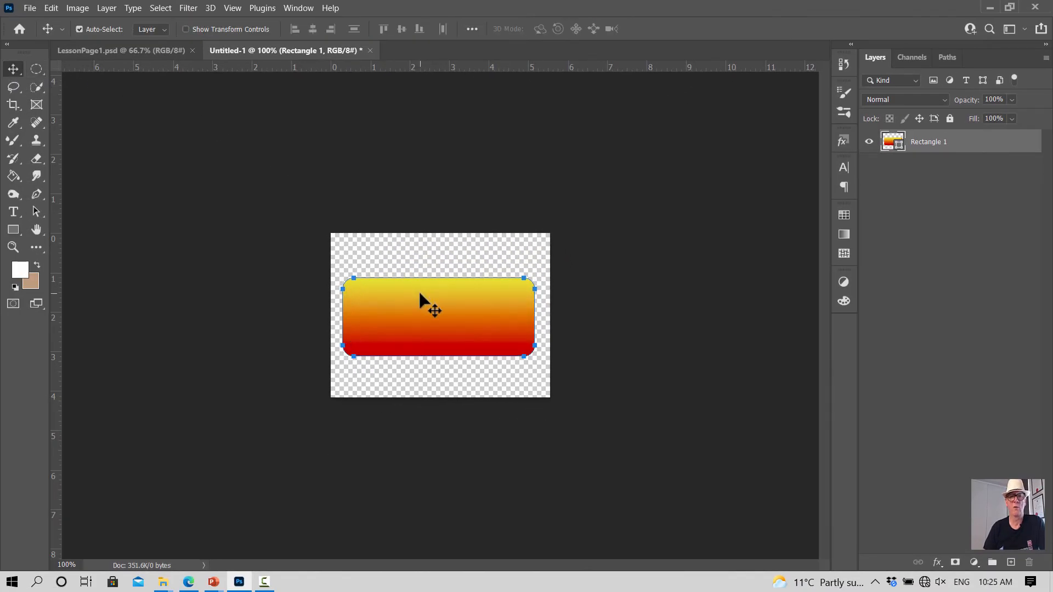
{"action": "left_click_drag", "start_coordinate": [420, 294], "coordinate": [422, 288]}
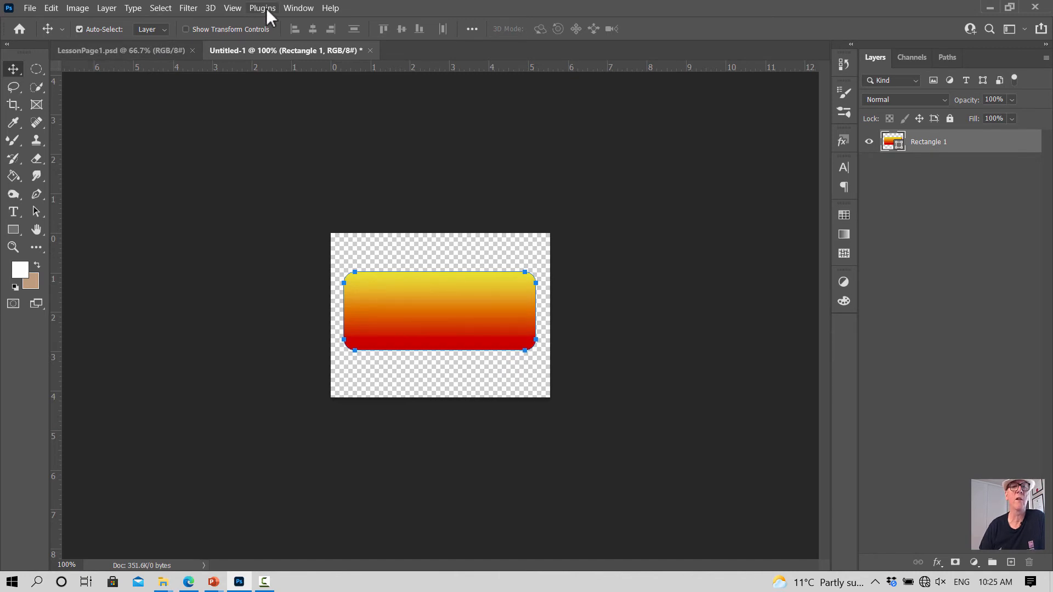
In the rectangle's gradient fill, try the yellow stop at the middle, return it to the end, and move the red stop slightly inward.
{"action": "left_click", "coordinate": [293, 8]}
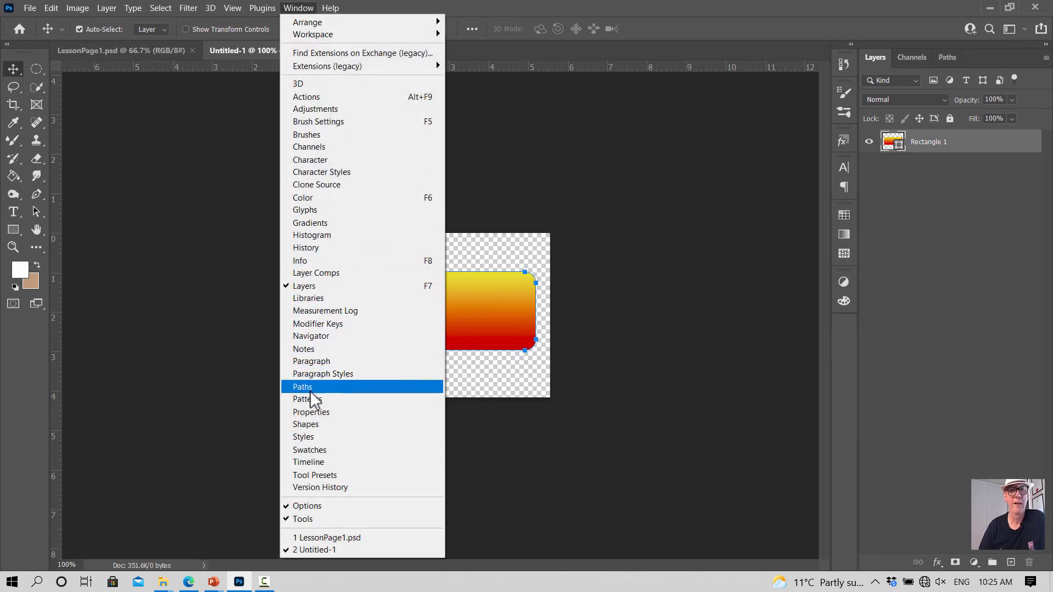
{"action": "left_click", "coordinate": [310, 412]}
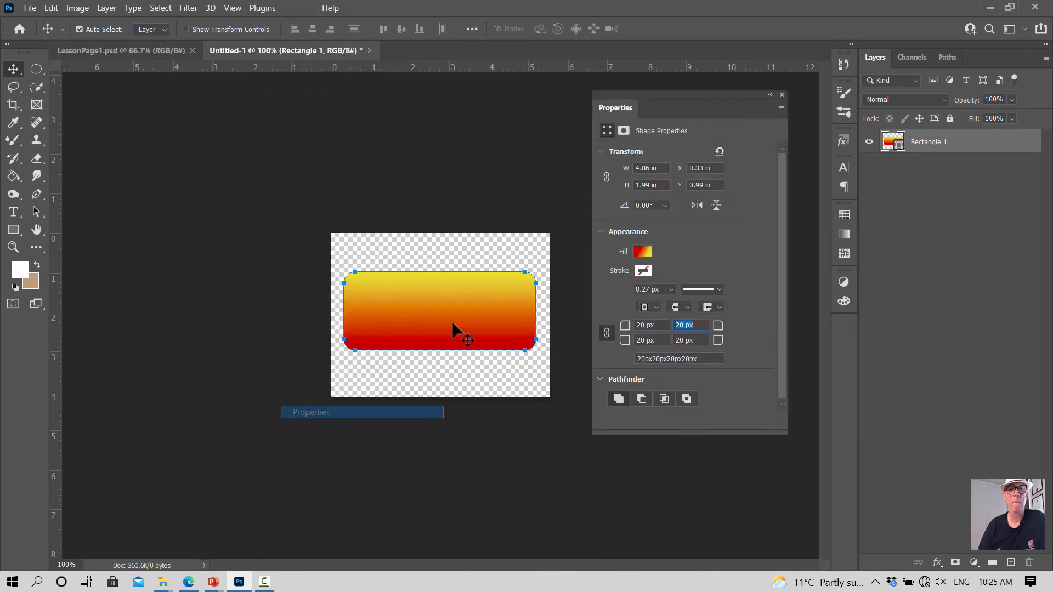
{"action": "left_click", "coordinate": [644, 251]}
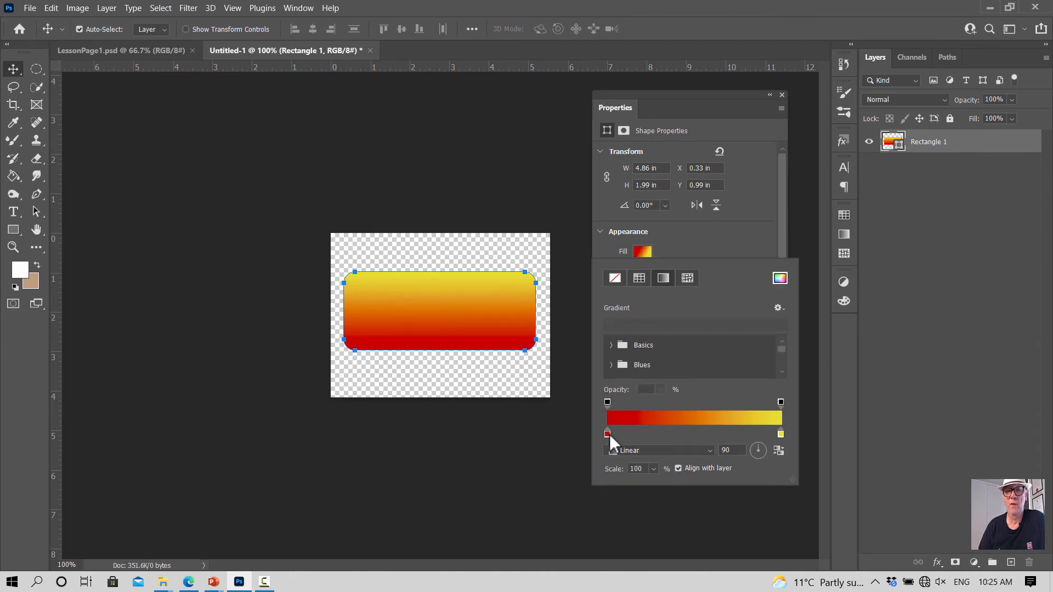
{"action": "left_click_drag", "start_coordinate": [780, 435], "coordinate": [698, 434]}
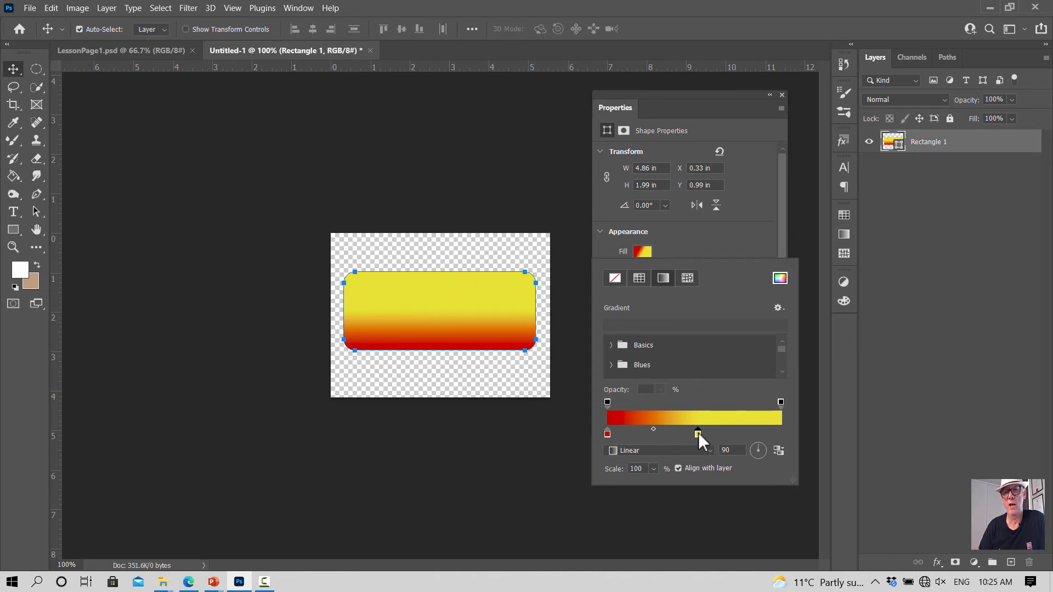
{"action": "left_click_drag", "start_coordinate": [699, 432], "coordinate": [786, 430]}
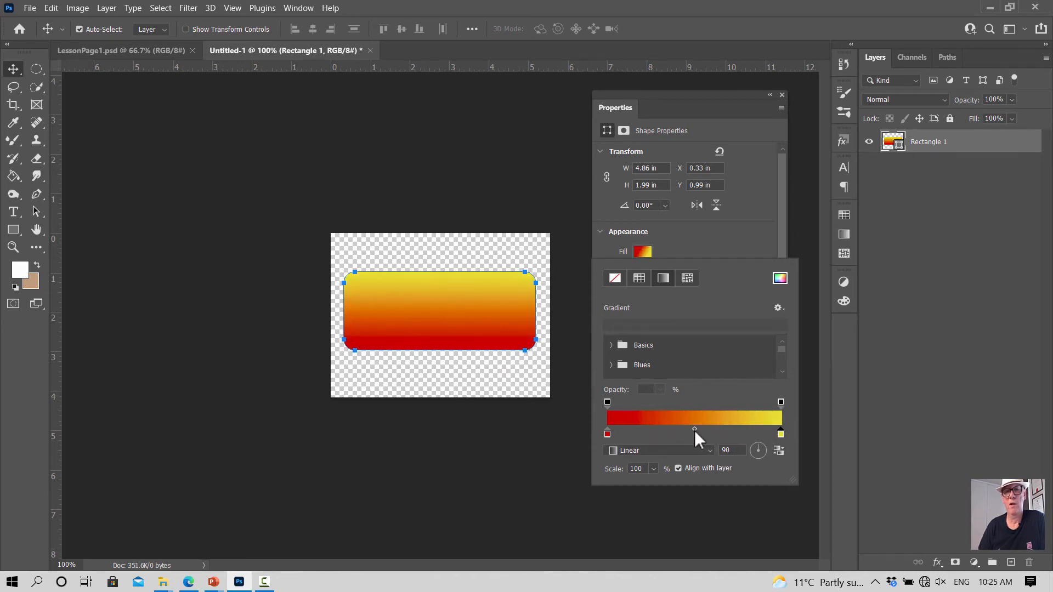
{"action": "mouse_move", "coordinate": [609, 434]}
{"action": "left_mouse_down"}
{"action": "mouse_move", "coordinate": [633, 433]}
{"action": "mouse_move", "coordinate": [623, 435]}
{"action": "left_mouse_up"}
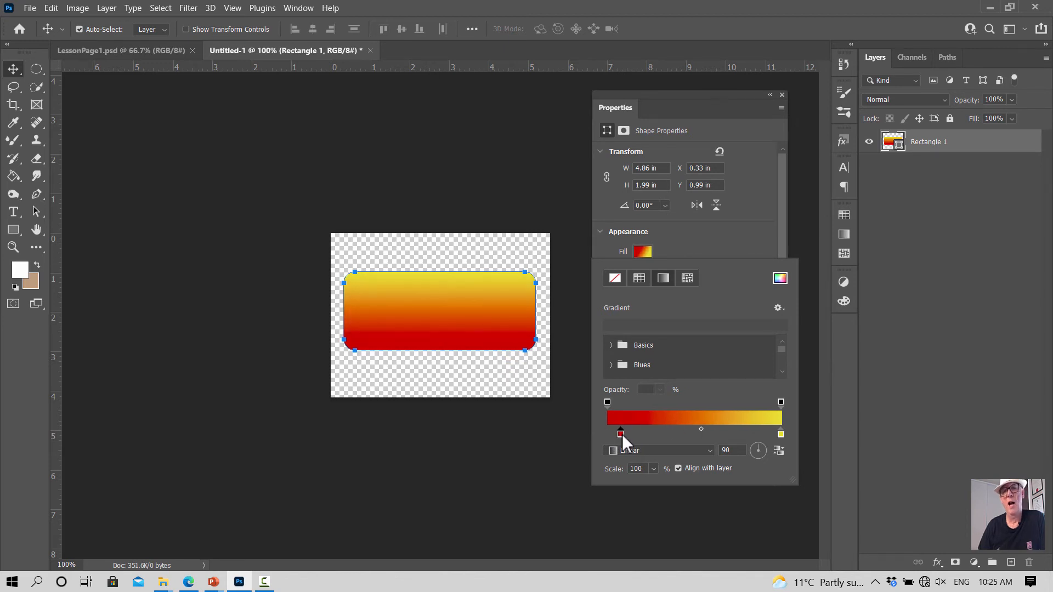
Try a dark green 4a6f0b colour stop near the middle of the gradient and remove that stop again.
{"action": "left_click", "coordinate": [682, 433]}
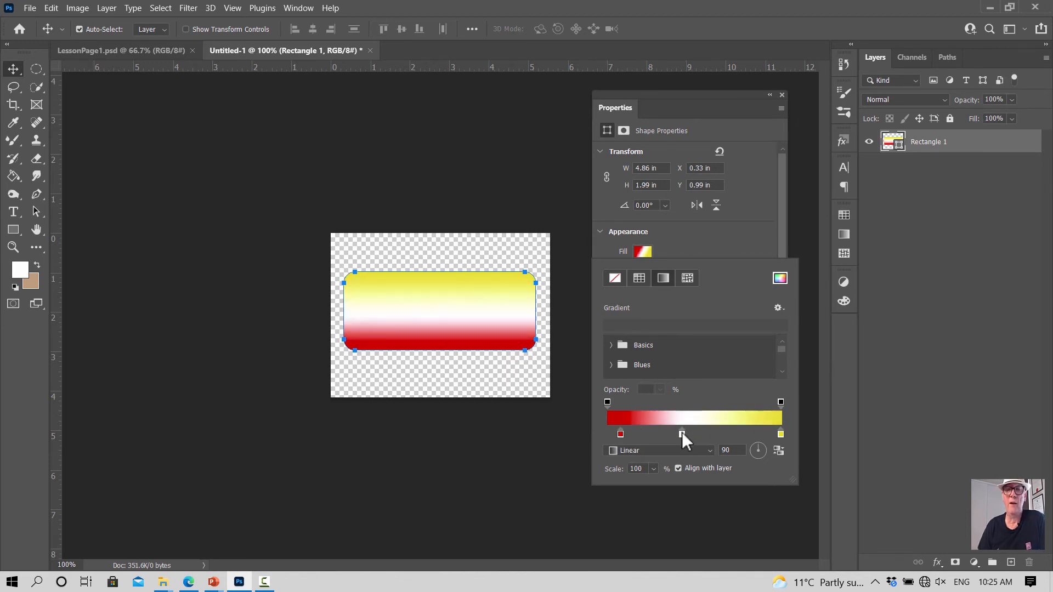
{"action": "double_click", "coordinate": [682, 434]}
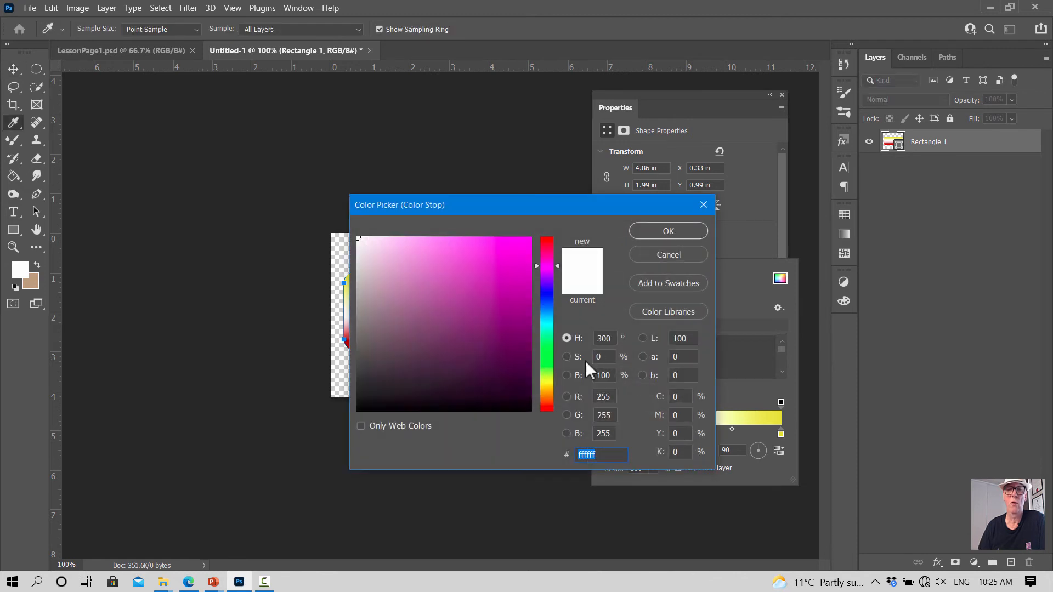
{"action": "left_click", "coordinate": [547, 373]}
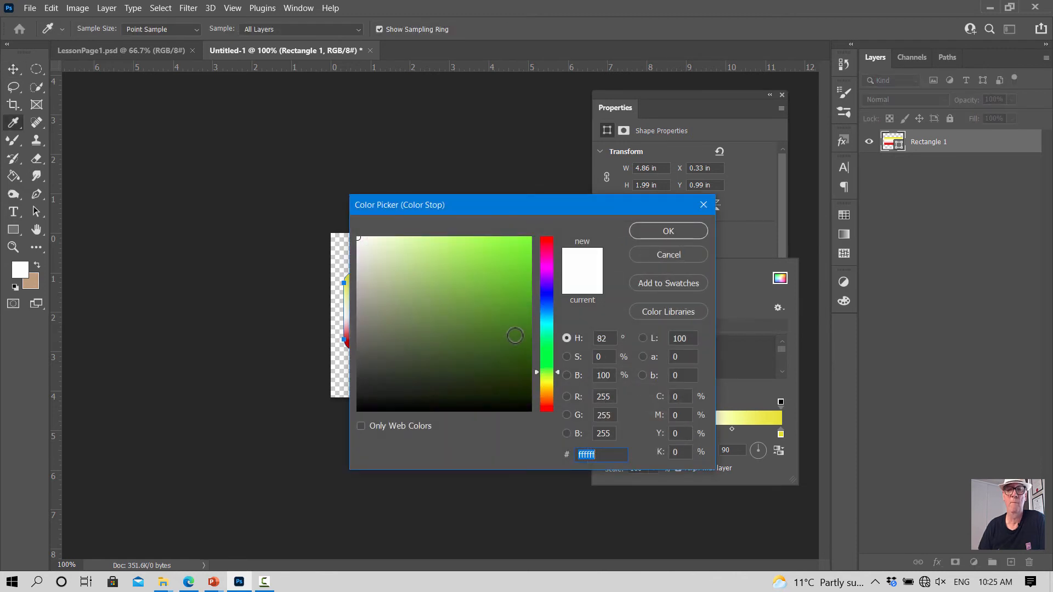
{"action": "left_click", "coordinate": [515, 335]}
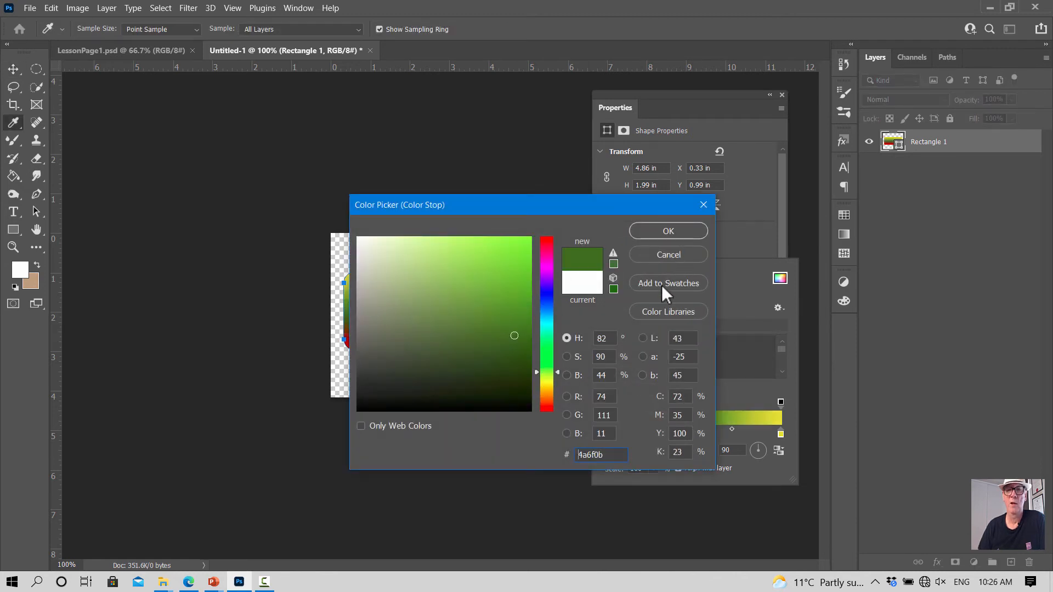
{"action": "left_click", "coordinate": [680, 232]}
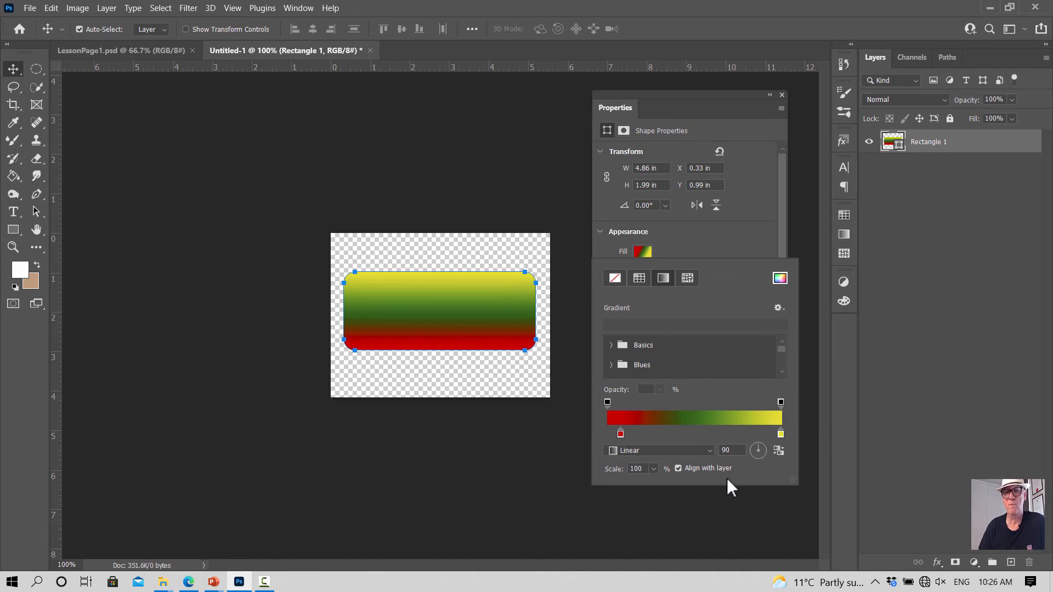
{"action": "left_click_drag", "start_coordinate": [738, 492], "coordinate": [739, 496]}
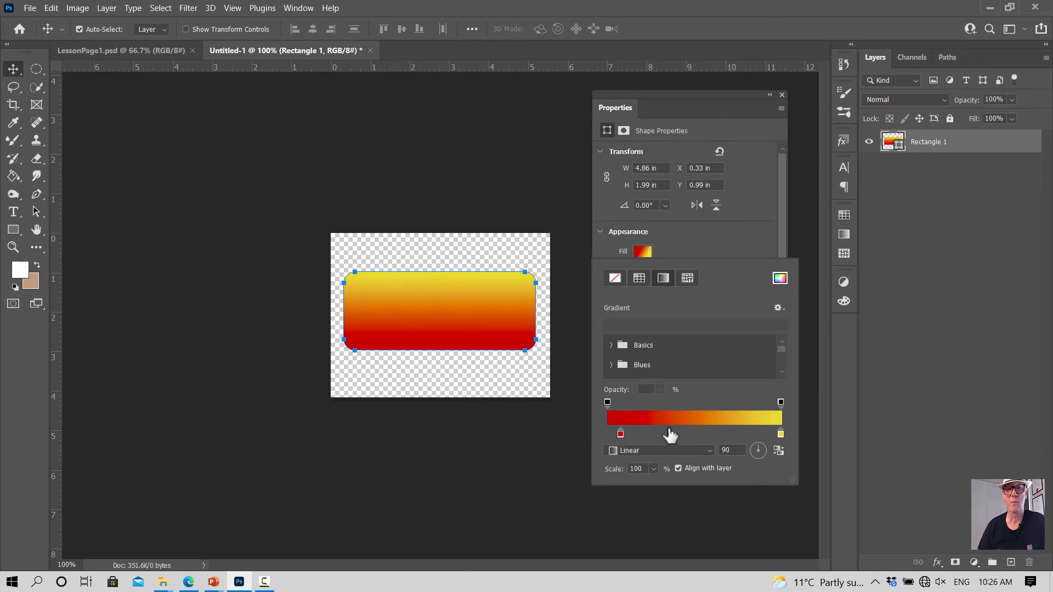
Move the gradient's red stop a little further inward and hide the Properties.
{"action": "mouse_move", "coordinate": [641, 434]}
{"action": "left_mouse_down"}
{"action": "mouse_move", "coordinate": [617, 434]}
{"action": "mouse_move", "coordinate": [626, 438]}
{"action": "left_mouse_up"}
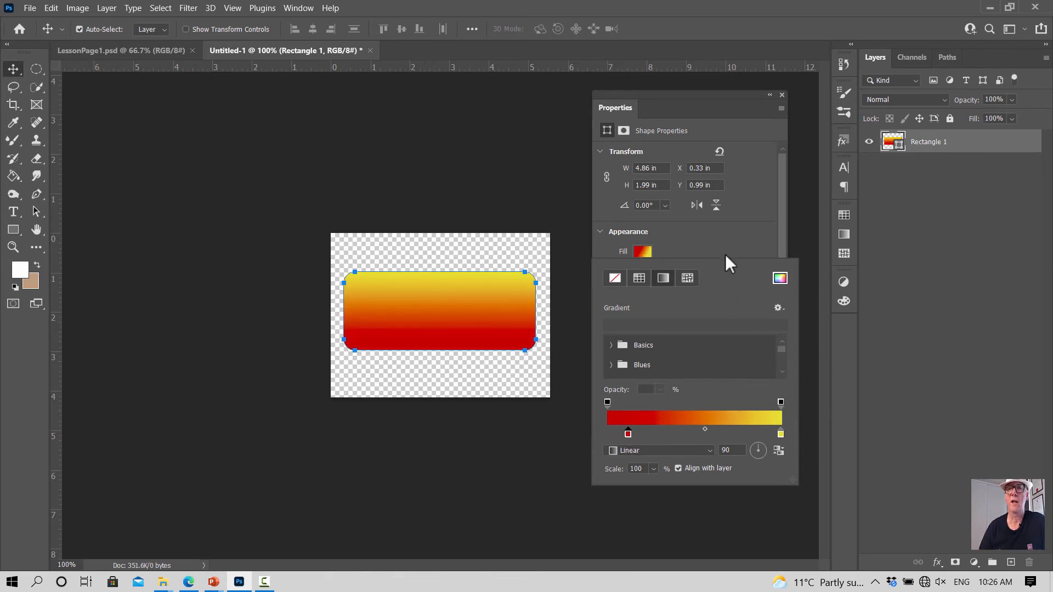
{"action": "left_click", "coordinate": [781, 94]}
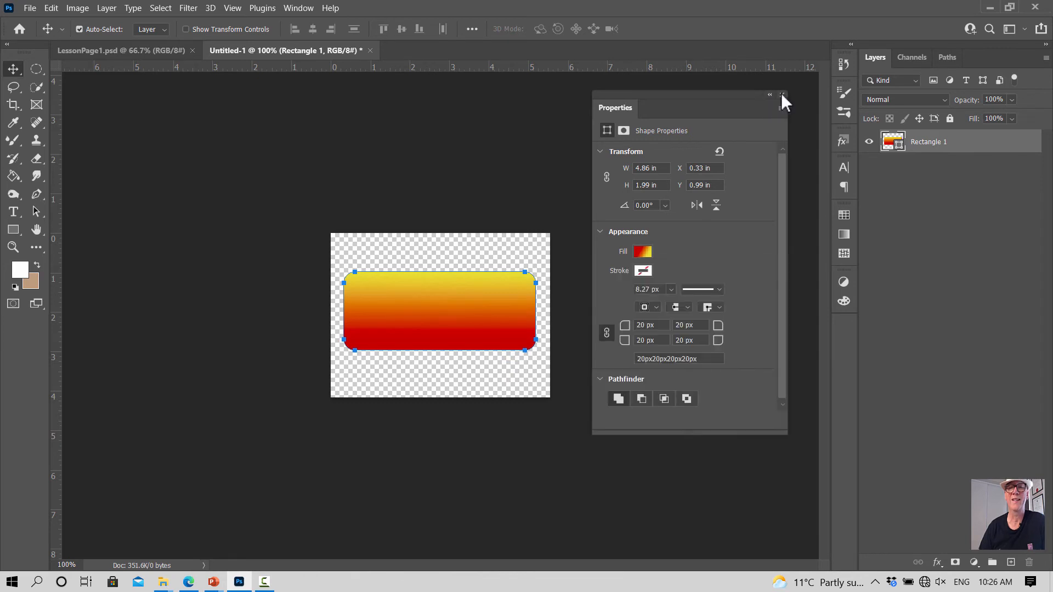
{"action": "left_click", "coordinate": [782, 94]}
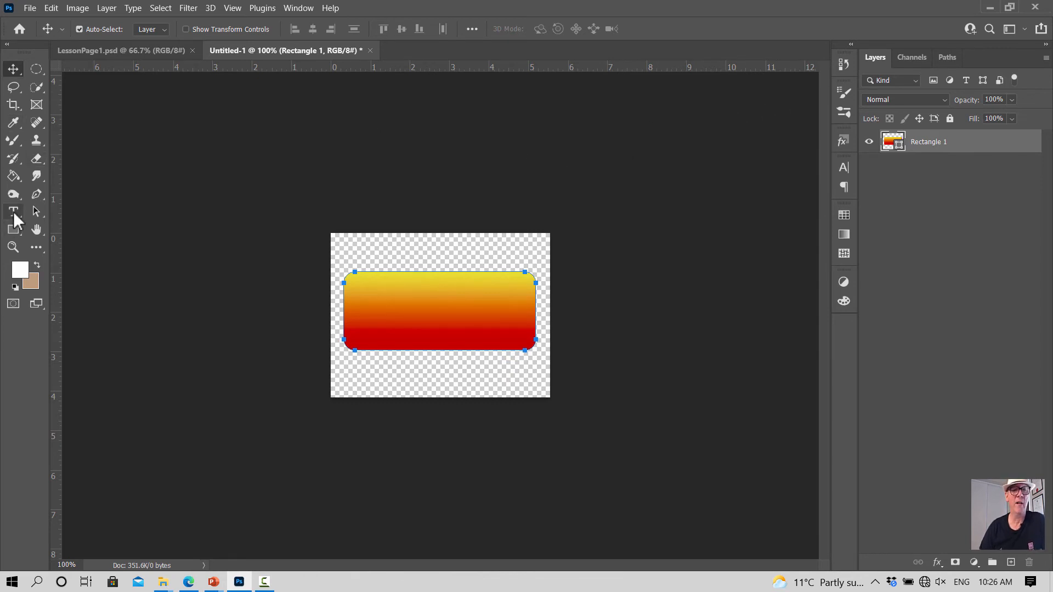
Set up the Type tool with the Arial Regular font at 30 pt.
{"action": "left_click", "coordinate": [13, 212]}
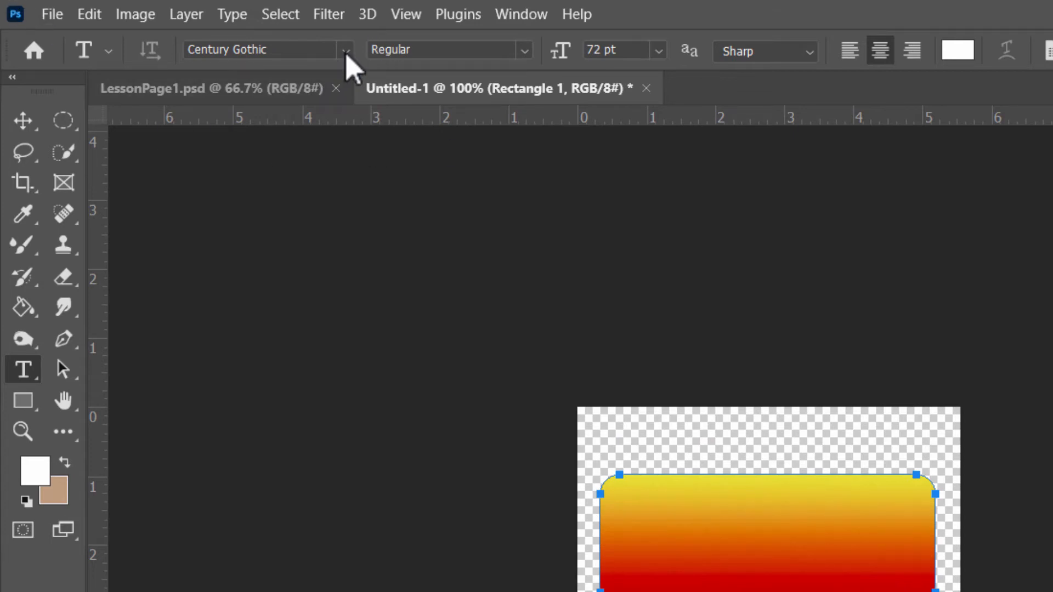
{"action": "left_click", "coordinate": [346, 51]}
{"action": "key", "text": "Escape"}
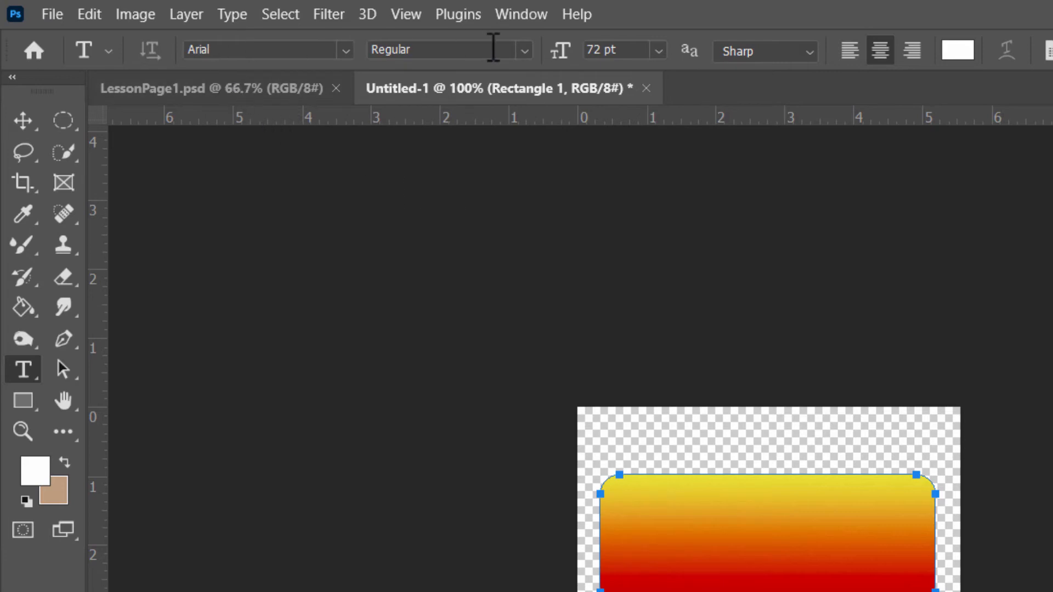
{"action": "left_click", "coordinate": [603, 49]}
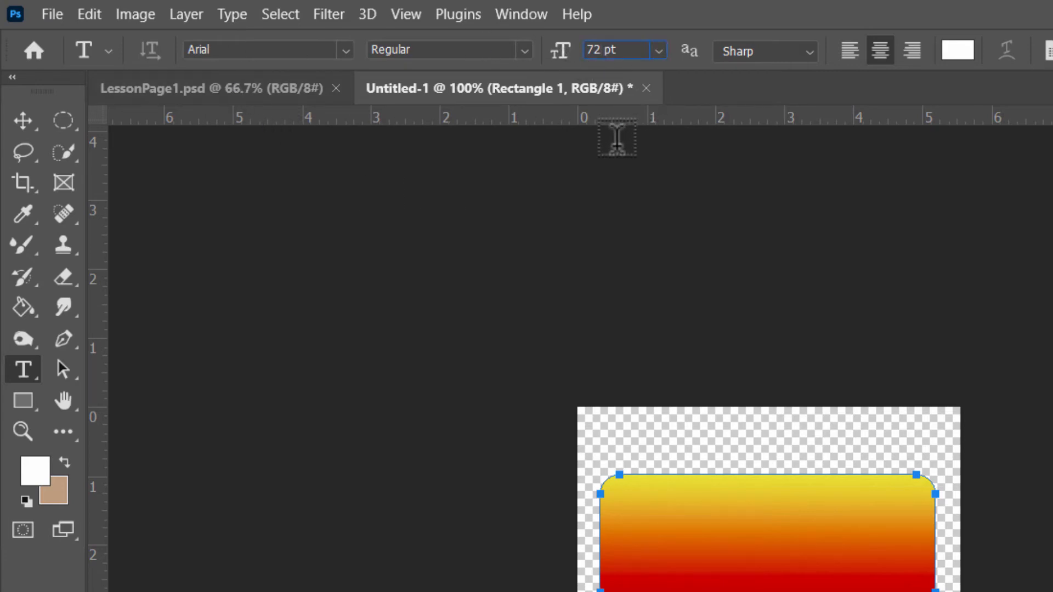
{"action": "key", "text": "BackSpace"}
{"action": "type", "text": "30"}
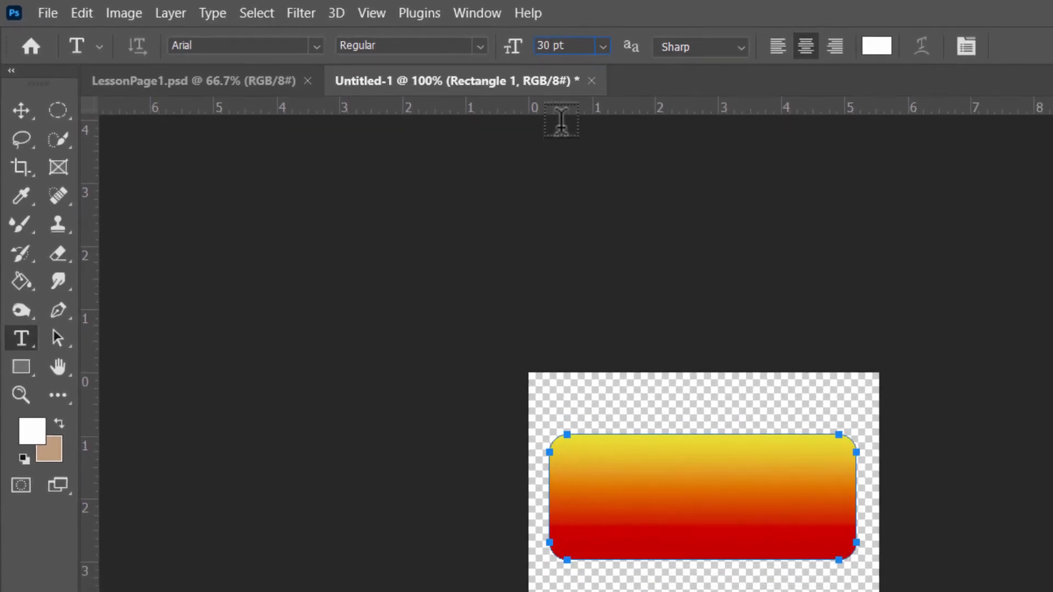
Add the text "Home" inside the rounded gradient rectangle, replacing the placeholder text.
{"action": "left_click", "coordinate": [599, 494]}
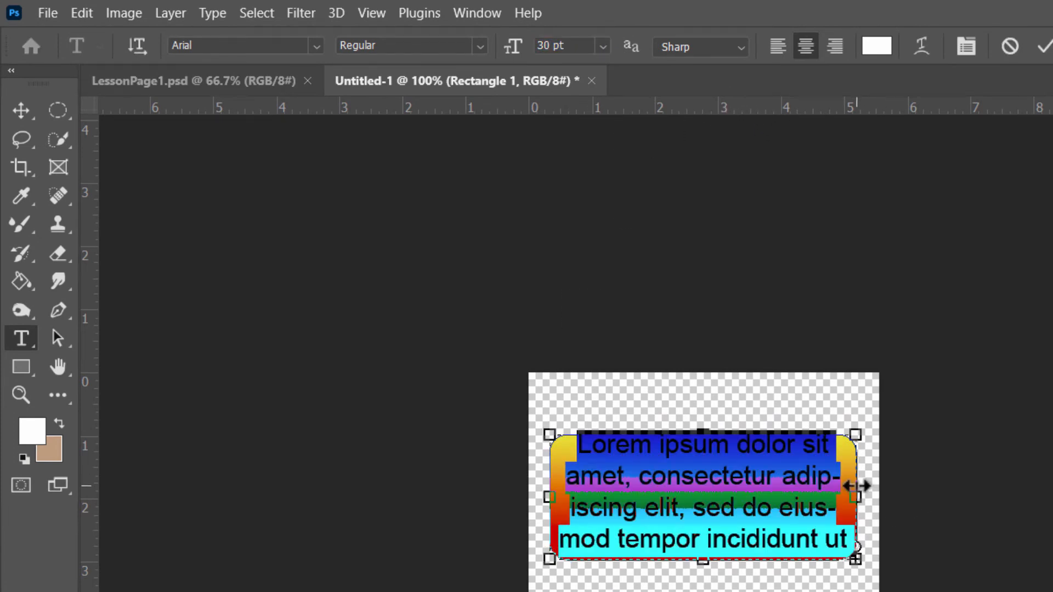
{"action": "key", "text": "BackSpace"}
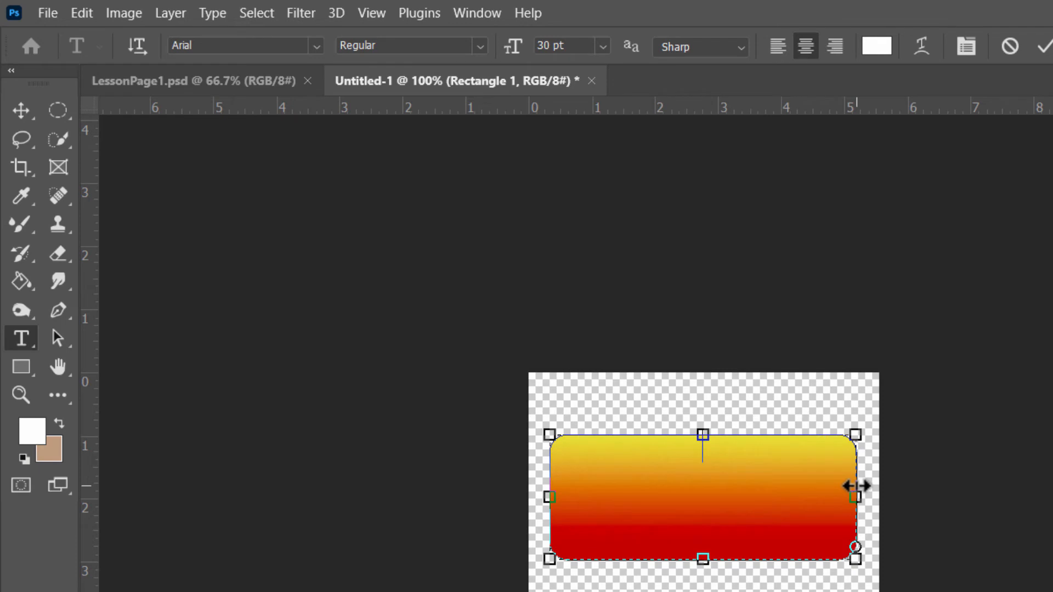
{"action": "type", "text": "Home"}
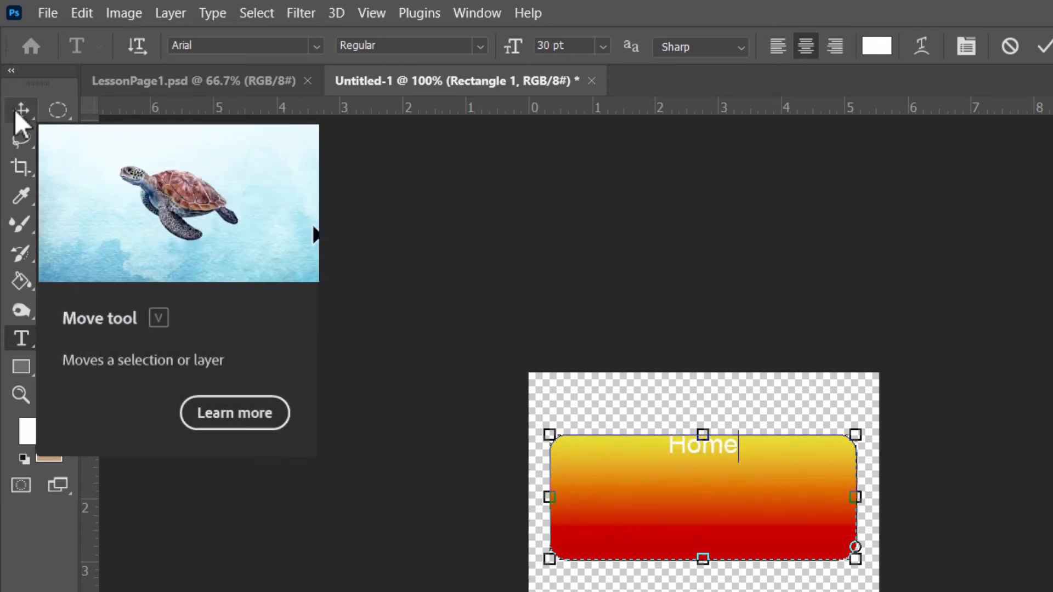
{"action": "left_click", "coordinate": [19, 111]}
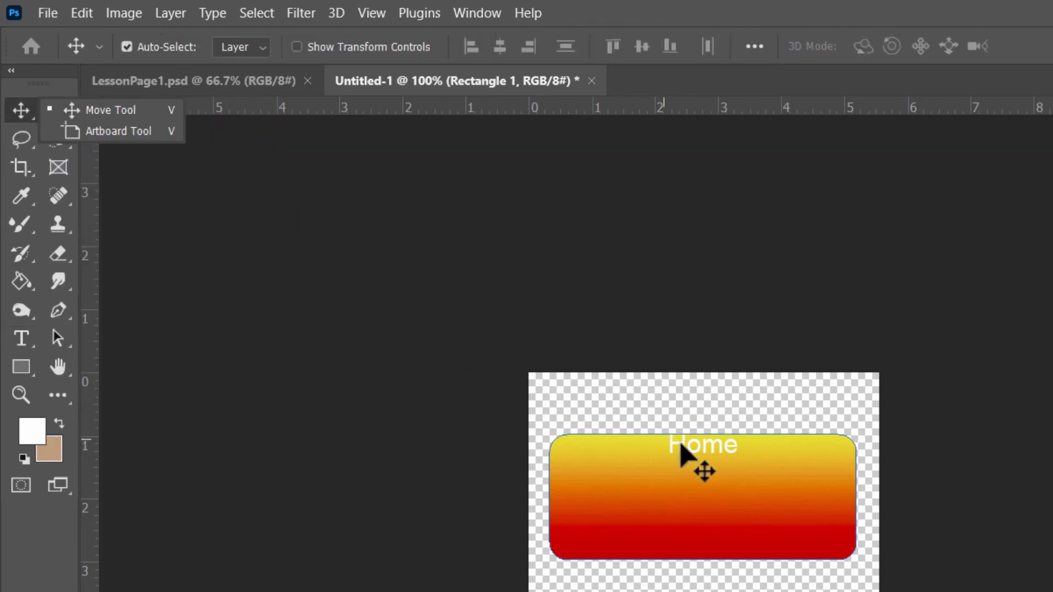
Try shifting the Home text down and slightly left into the button's middle, and undo that move.
{"action": "left_click_drag", "start_coordinate": [689, 454], "coordinate": [680, 504]}
{"action": "left_click", "coordinate": [21, 339]}
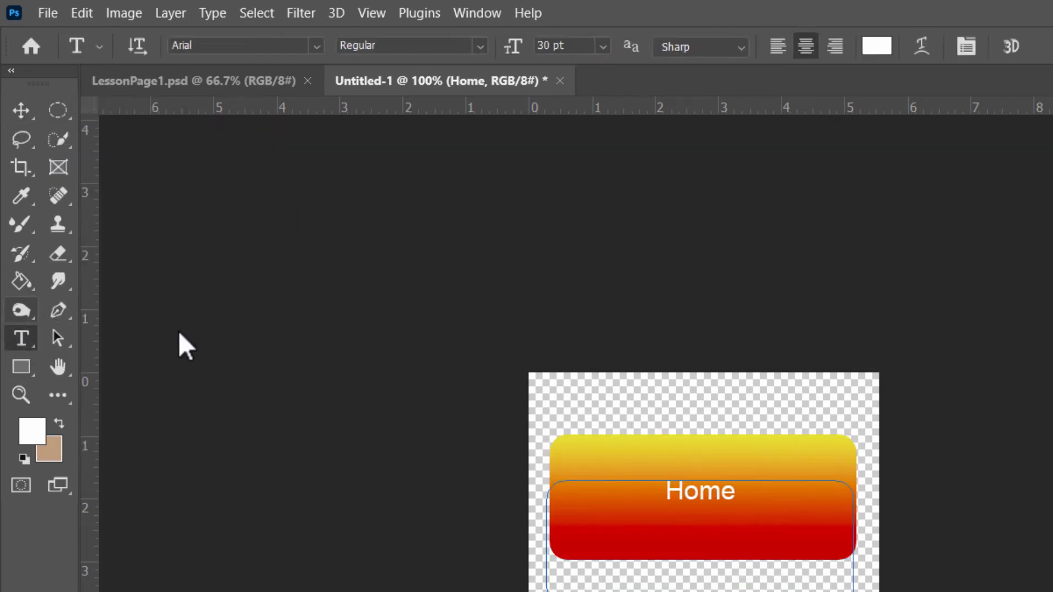
{"action": "left_click_drag", "start_coordinate": [667, 486], "coordinate": [784, 476]}
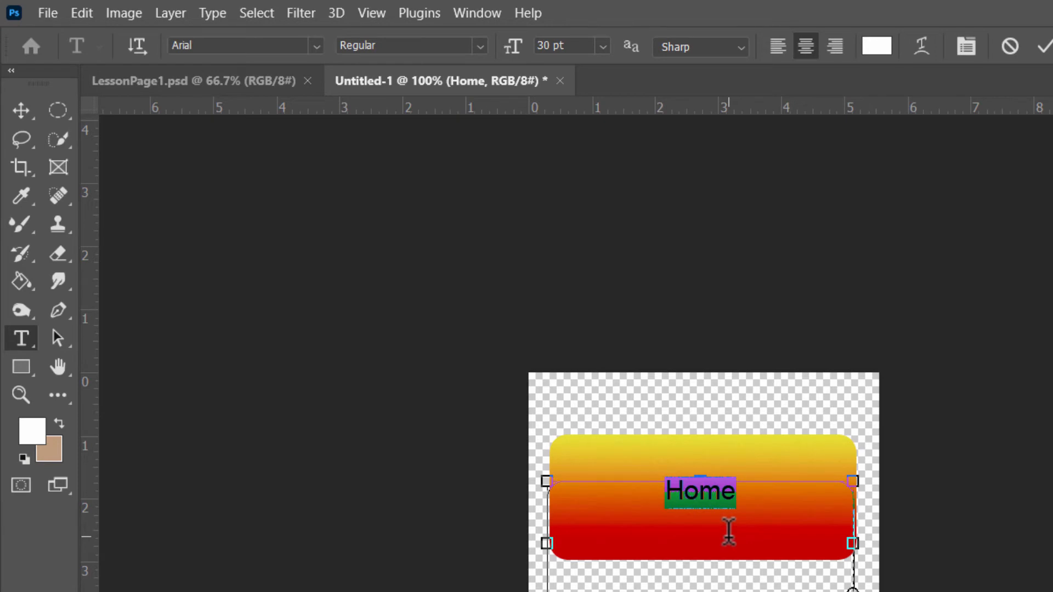
{"action": "left_click", "coordinate": [21, 110]}
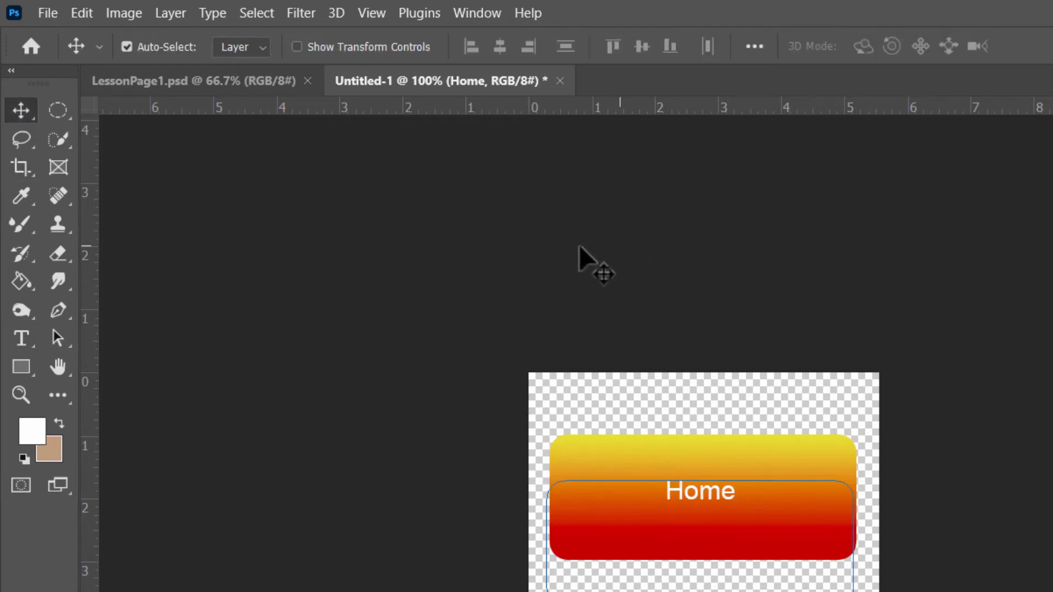
{"action": "key", "text": "ctrl+z"}
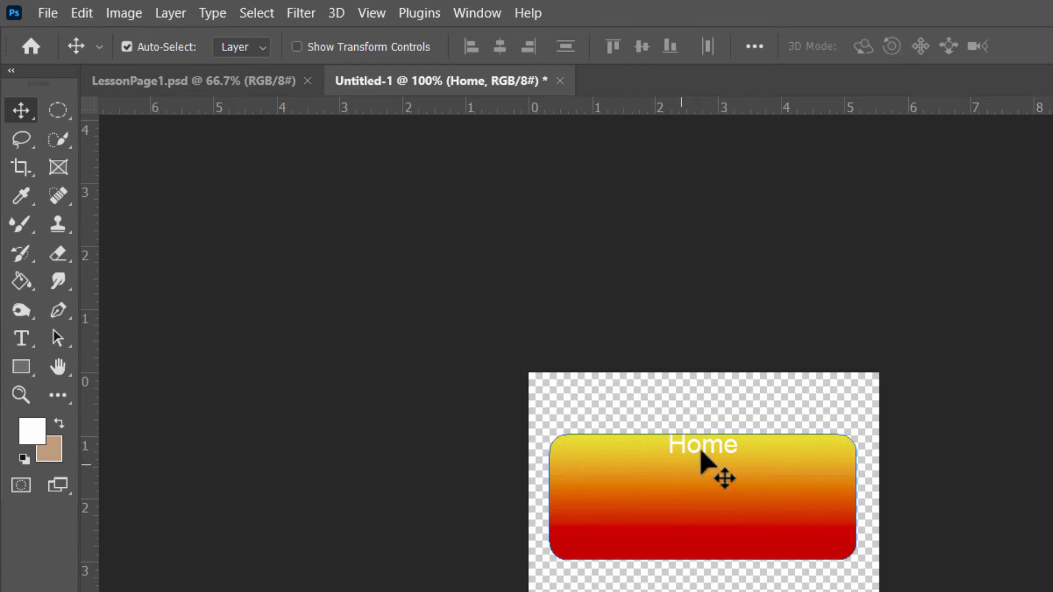
Move the Home text straight down toward the button's middle, try a 70 pt font size, and set it to 60 pt.
{"action": "left_click_drag", "start_coordinate": [707, 442], "coordinate": [708, 490]}
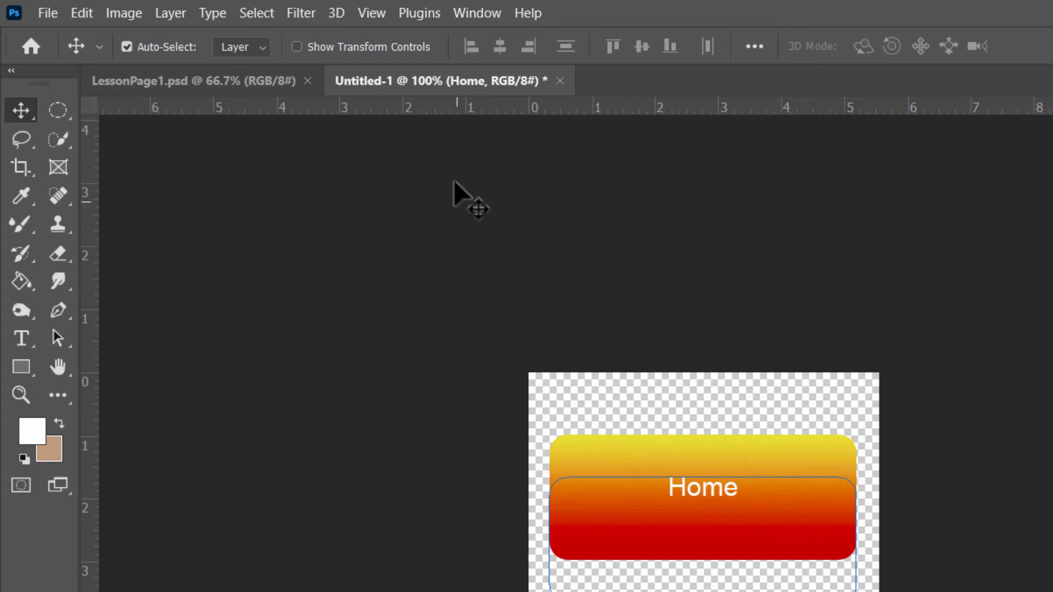
{"action": "left_click", "coordinate": [22, 338]}
{"action": "left_click_drag", "start_coordinate": [670, 487], "coordinate": [773, 483]}
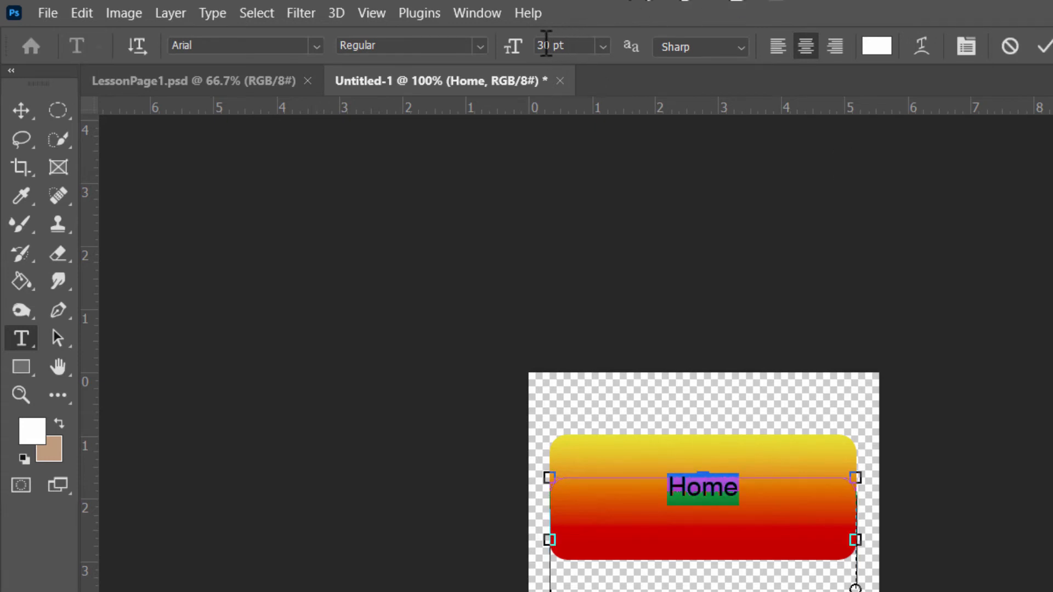
{"action": "type", "text": "70"}
{"action": "key", "text": "Return"}
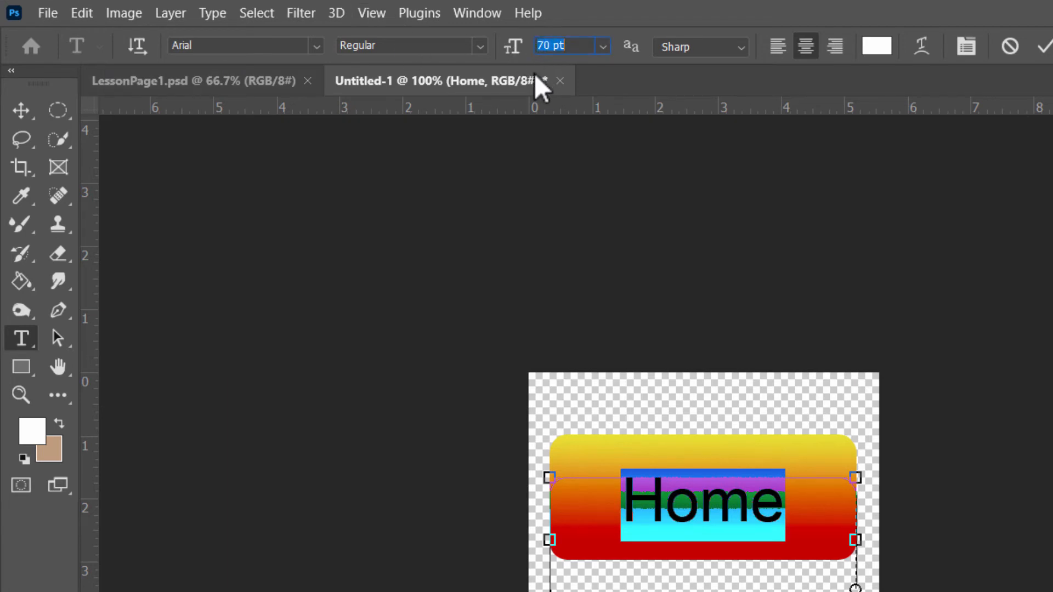
{"action": "key", "text": "BackSpace"}
{"action": "key", "text": "Return"}
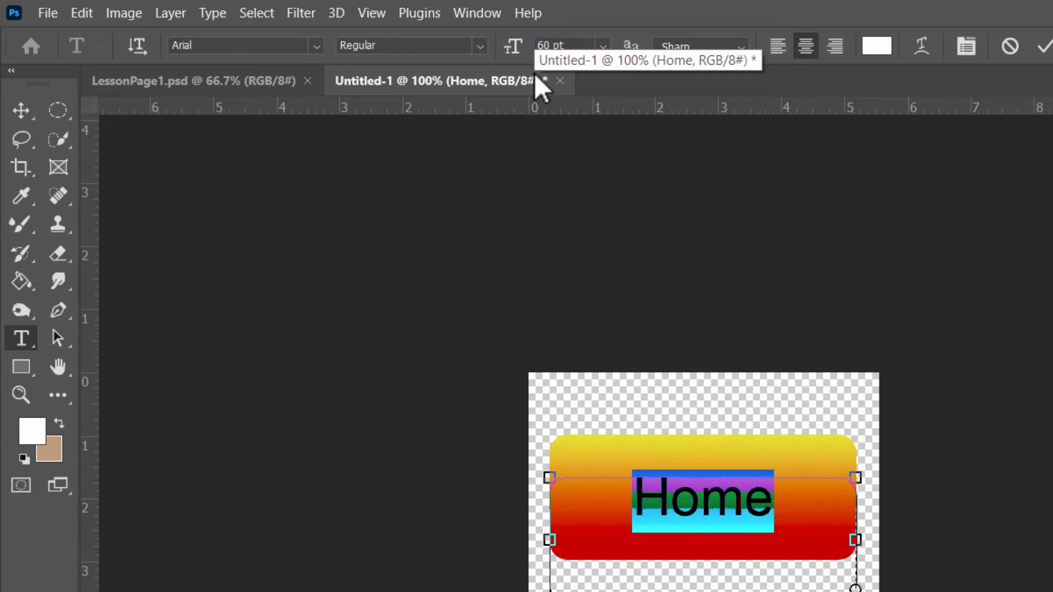
Commit the resized Home text and nudge it slightly up and to the right on the button.
{"action": "key", "text": "ctrl+h"}
{"action": "key", "text": "v"}
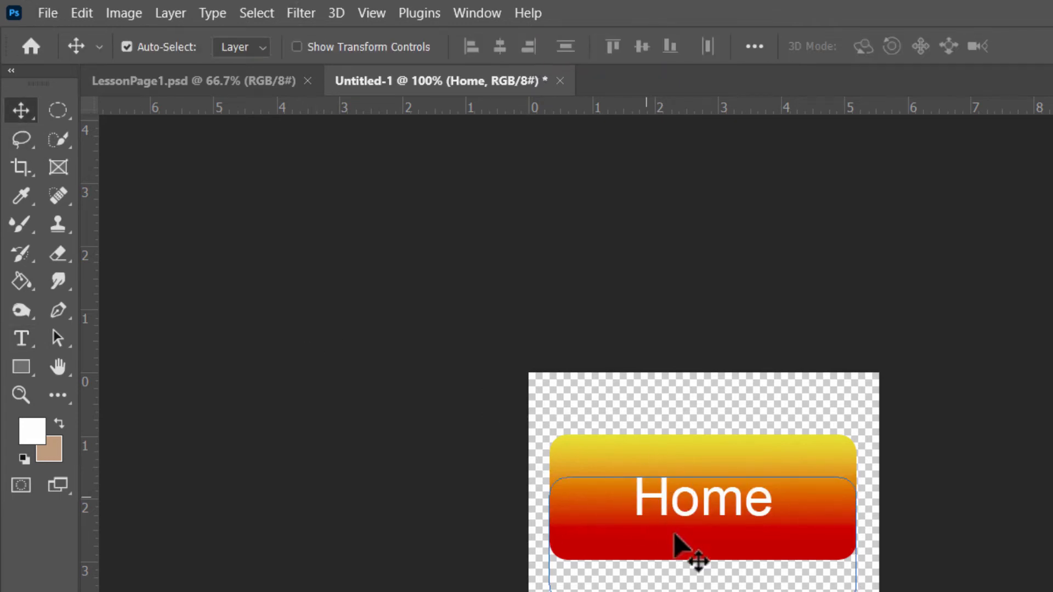
{"action": "mouse_move", "coordinate": [701, 518]}
{"action": "left_mouse_down"}
{"action": "mouse_move", "coordinate": [698, 497]}
{"action": "mouse_move", "coordinate": [700, 510]}
{"action": "left_mouse_up"}
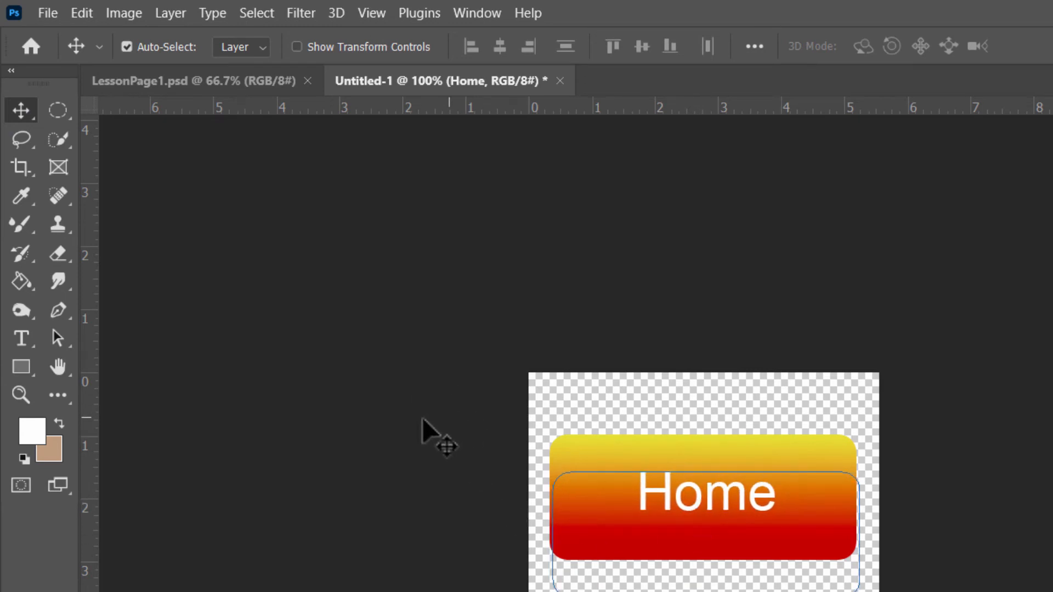
Save the button document on the computer as LessonZHomeZBZutton in Photoshop format with Maximize Compatibility enabled.
{"action": "left_click", "coordinate": [55, 9]}
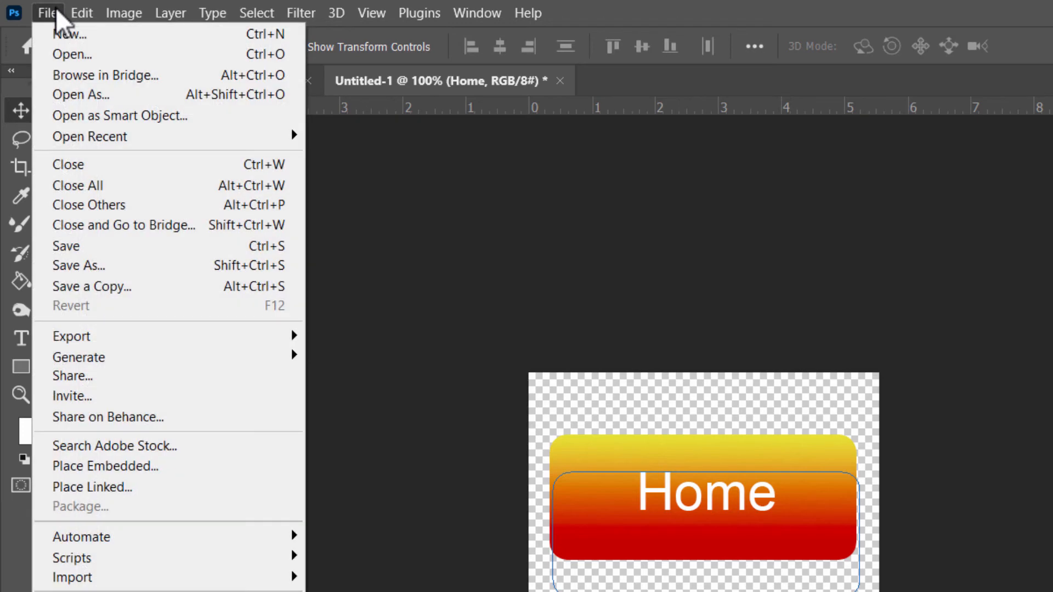
{"action": "left_click", "coordinate": [95, 263]}
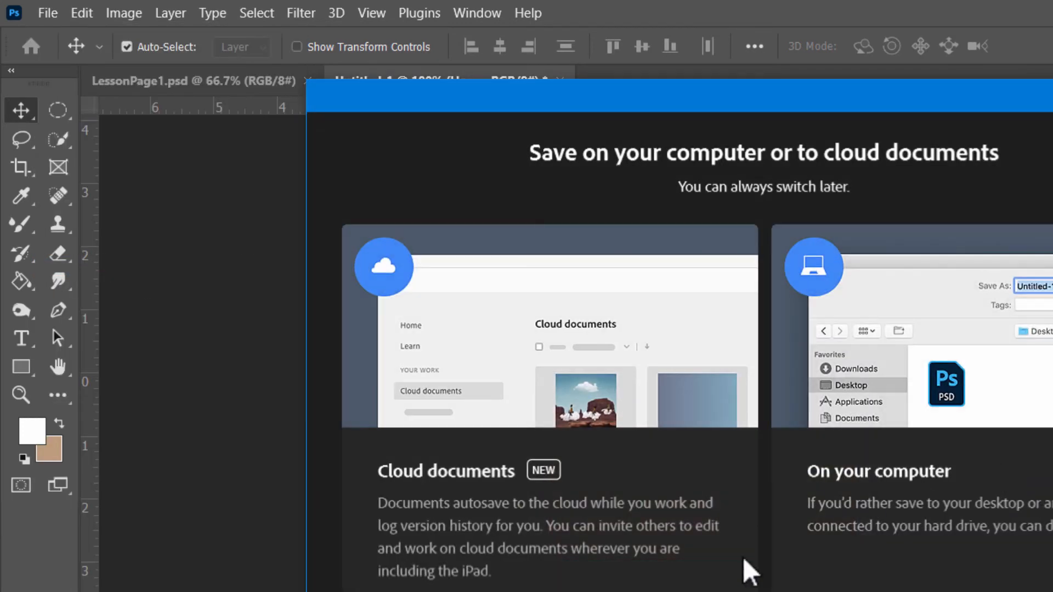
{"action": "left_click", "coordinate": [834, 584]}
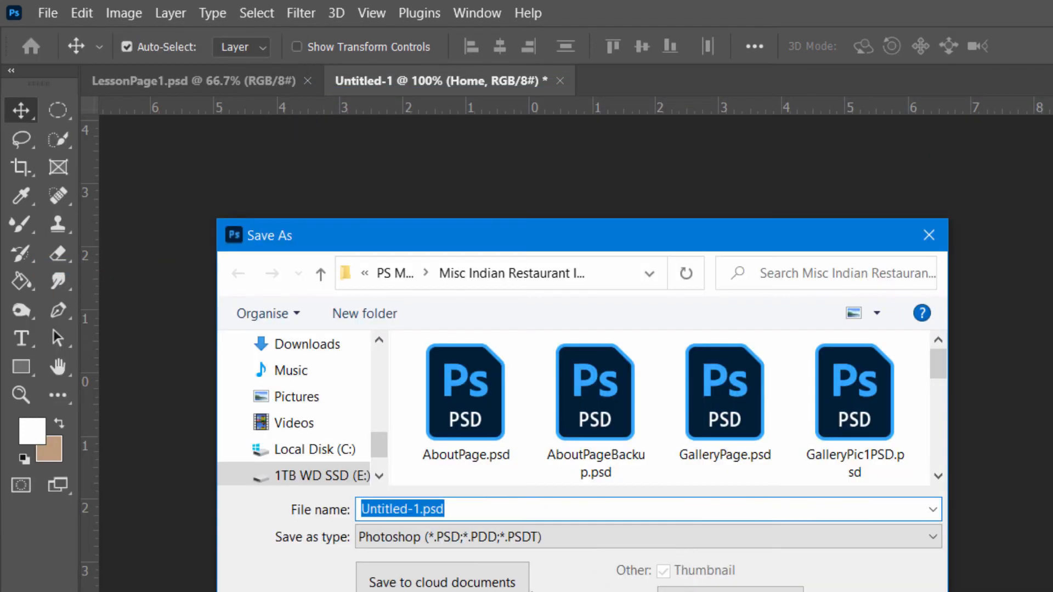
{"action": "key", "text": "BackSpace"}
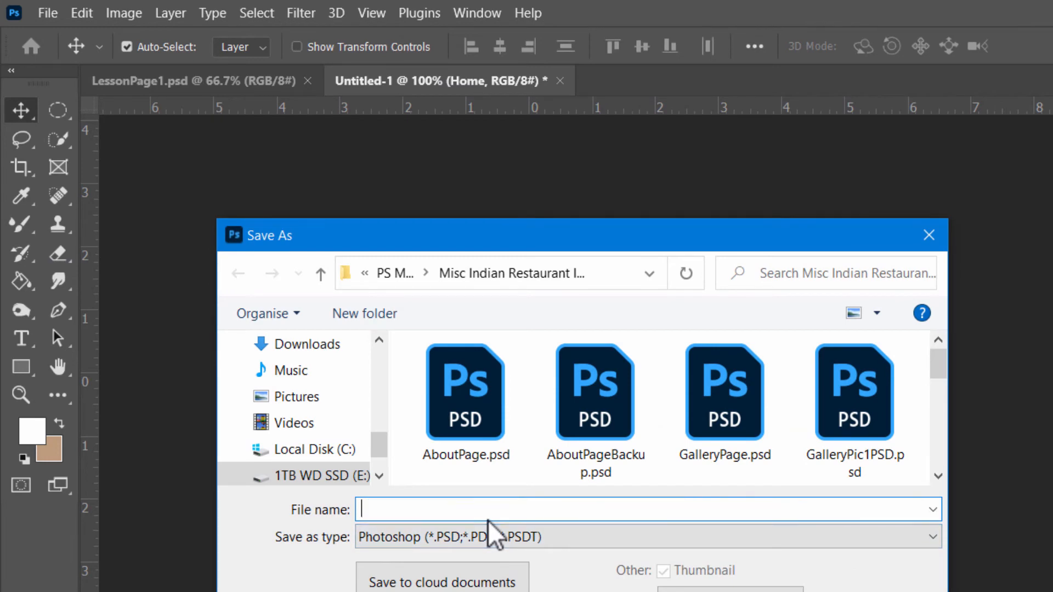
{"action": "type", "text": "LessonZHo"}
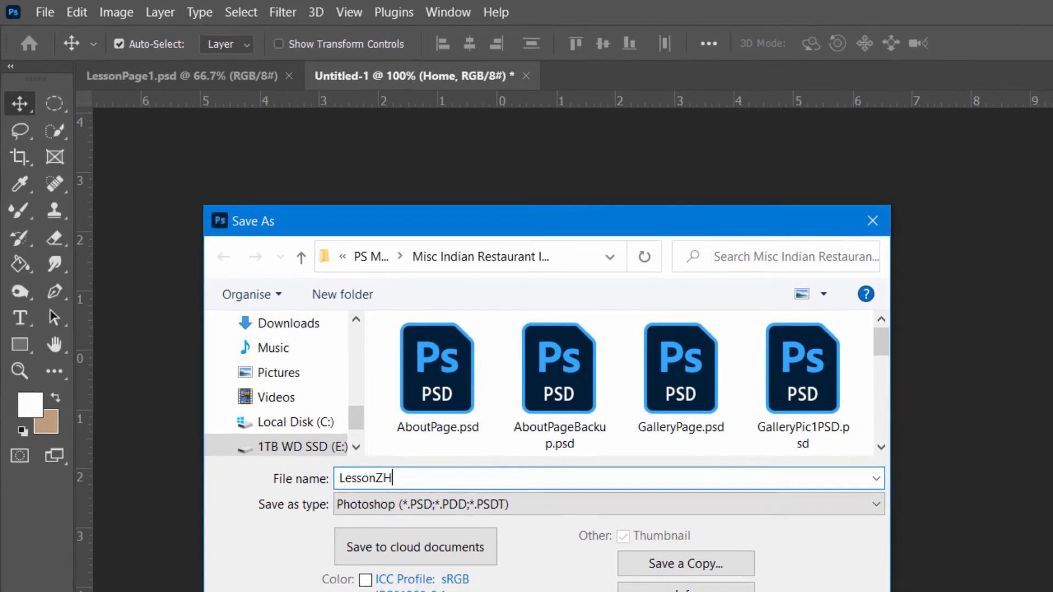
{"action": "type", "text": "meZBZ"}
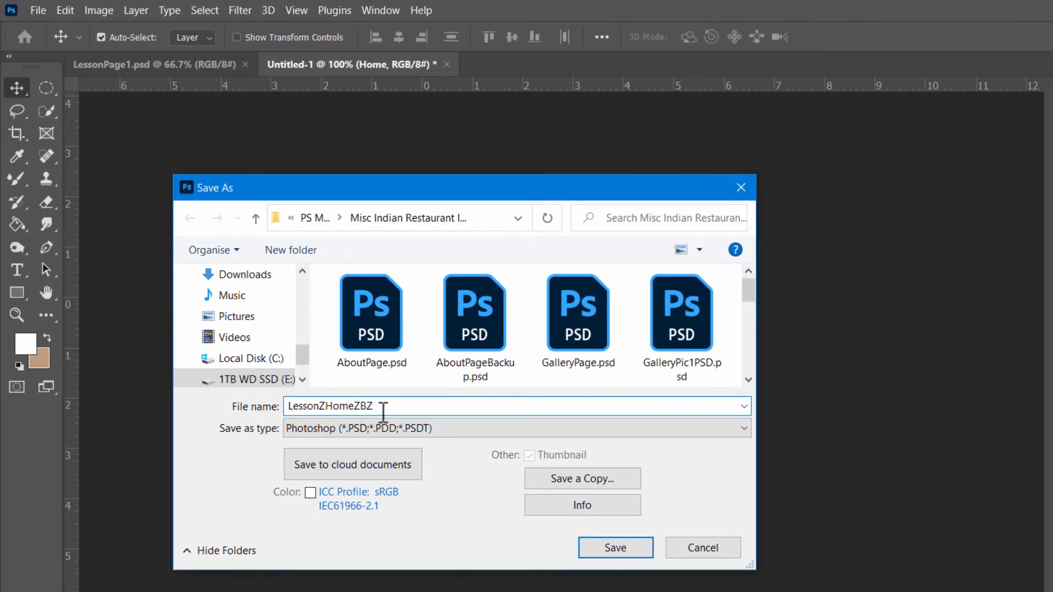
{"action": "type", "text": "utton"}
{"action": "left_click", "coordinate": [613, 546]}
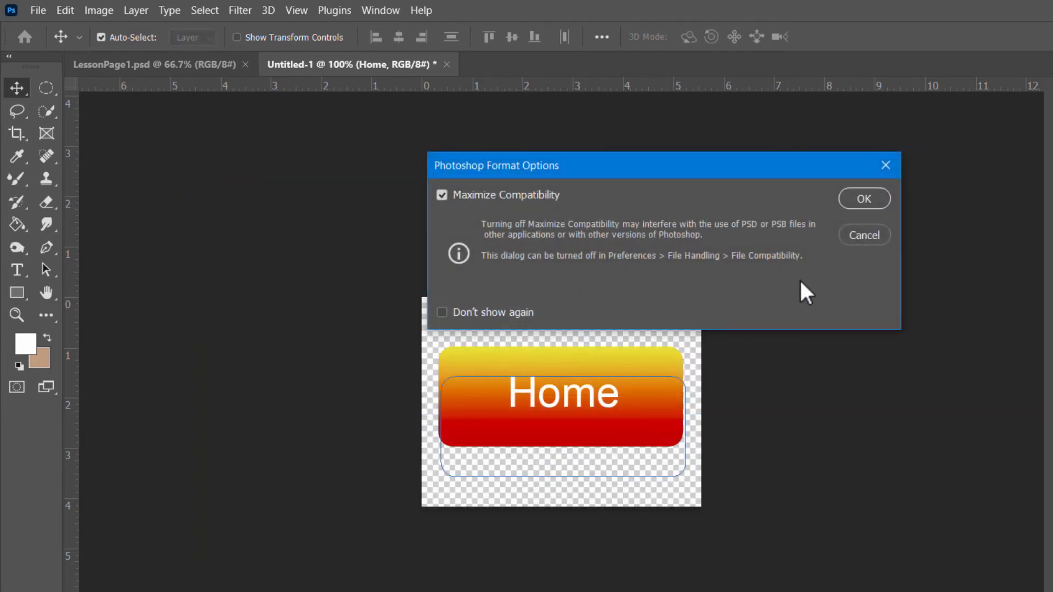
{"action": "left_click", "coordinate": [864, 199]}
Replace the Home text on the gradient button with "About".
{"action": "left_click", "coordinate": [17, 270]}
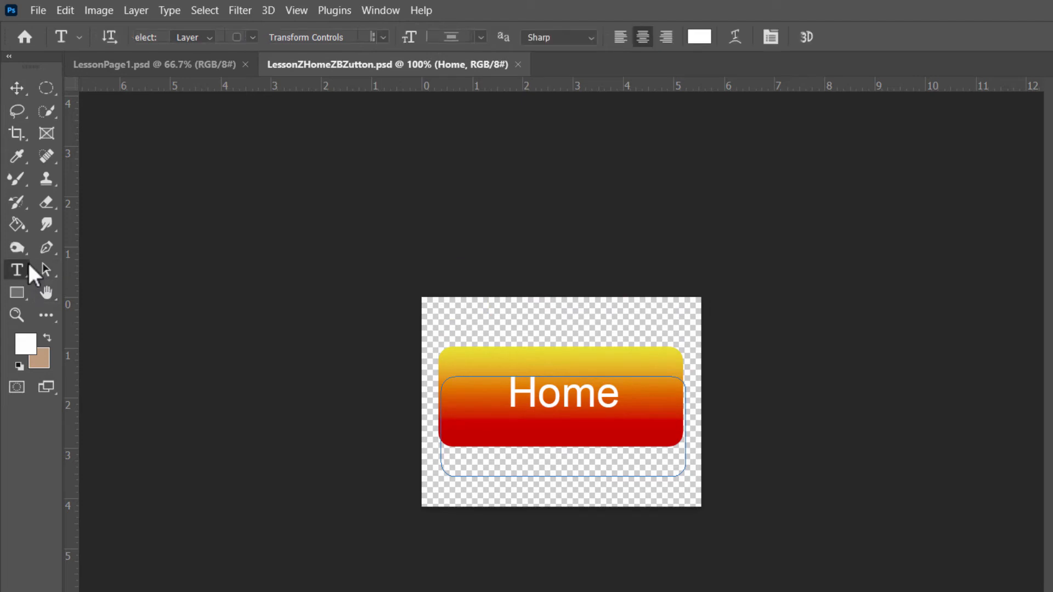
{"action": "left_click", "coordinate": [628, 390]}
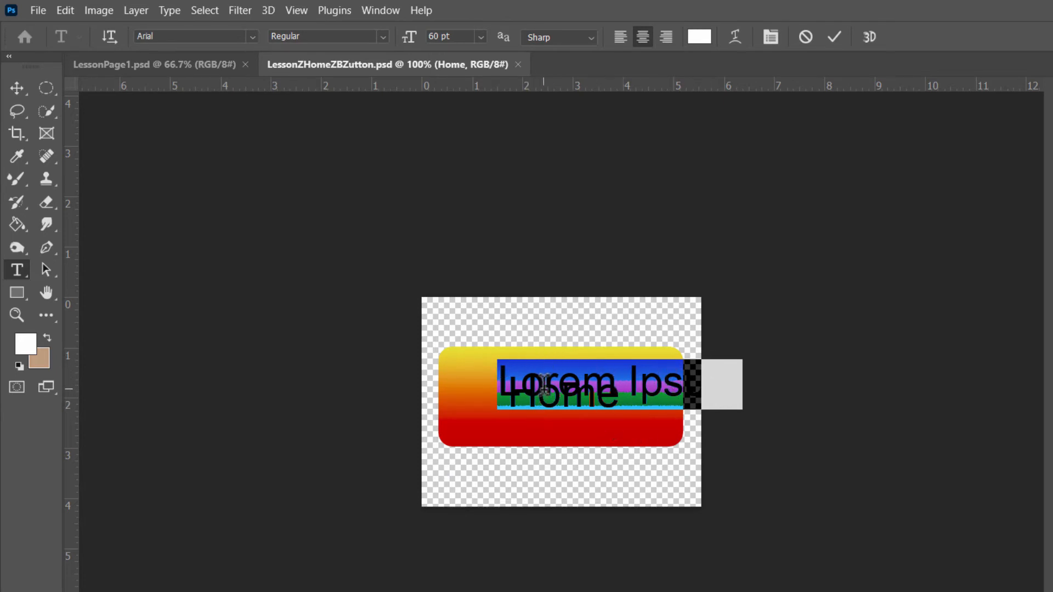
{"action": "key", "text": "Escape"}
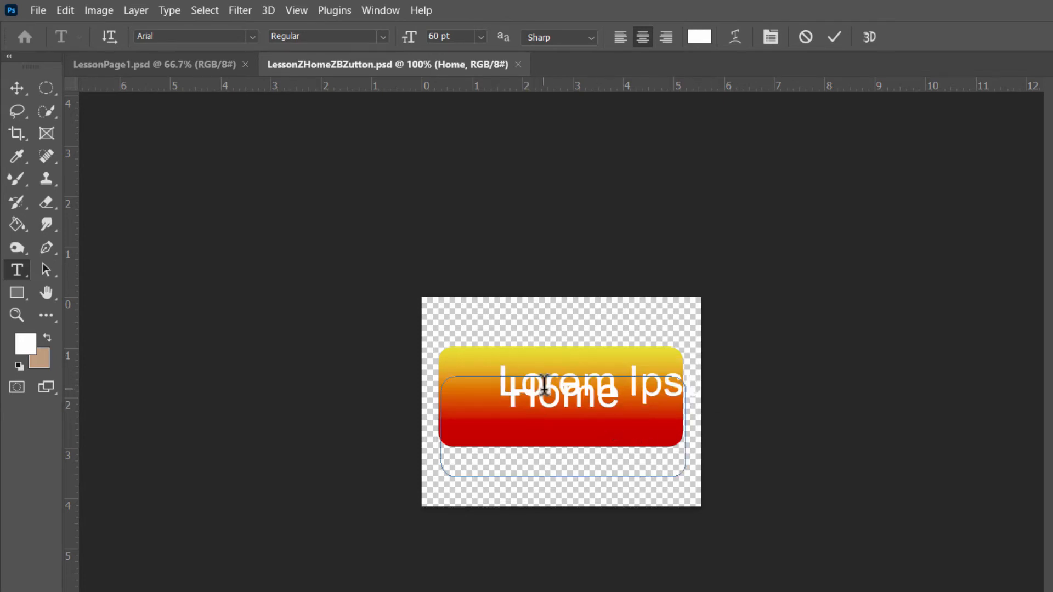
{"action": "left_click", "coordinate": [610, 402]}
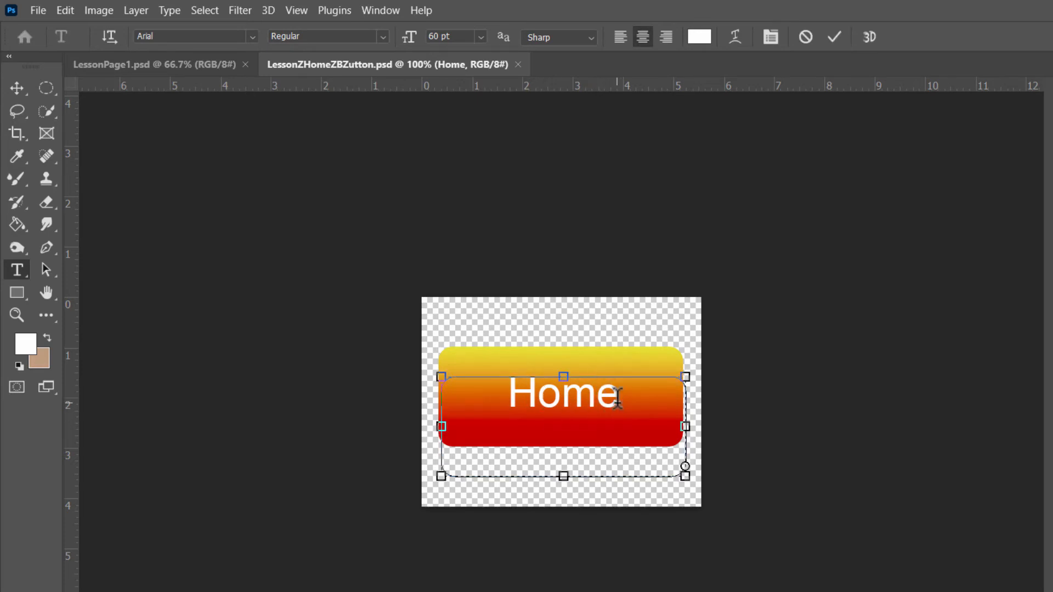
{"action": "key", "text": "BackSpace"}
{"action": "key", "text": "BackSpace"}
{"action": "key", "text": "BackSpace"}
{"action": "key", "text": "BackSpace"}
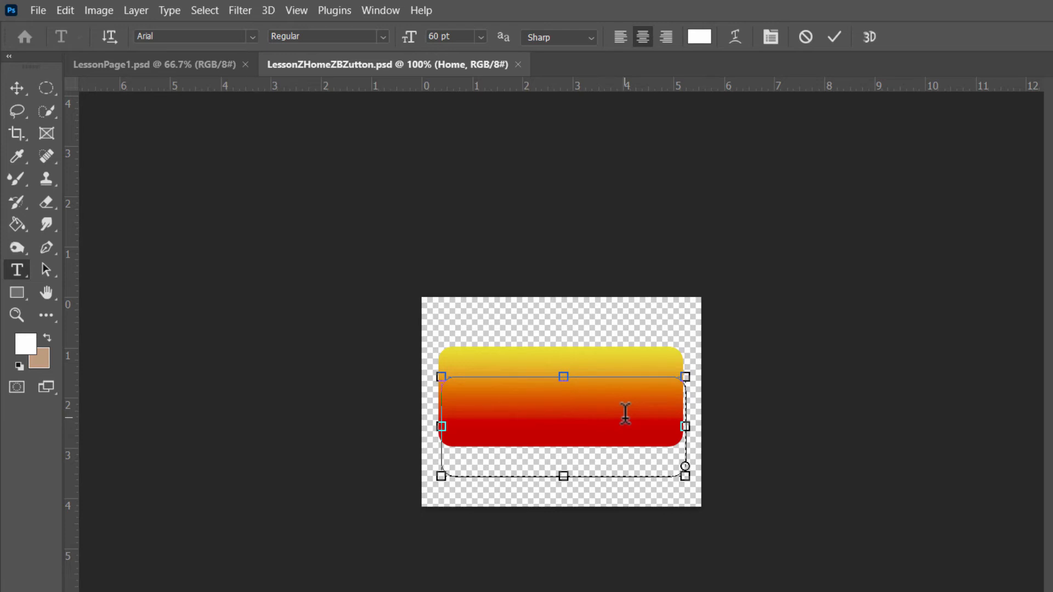
{"action": "type", "text": "About5"}
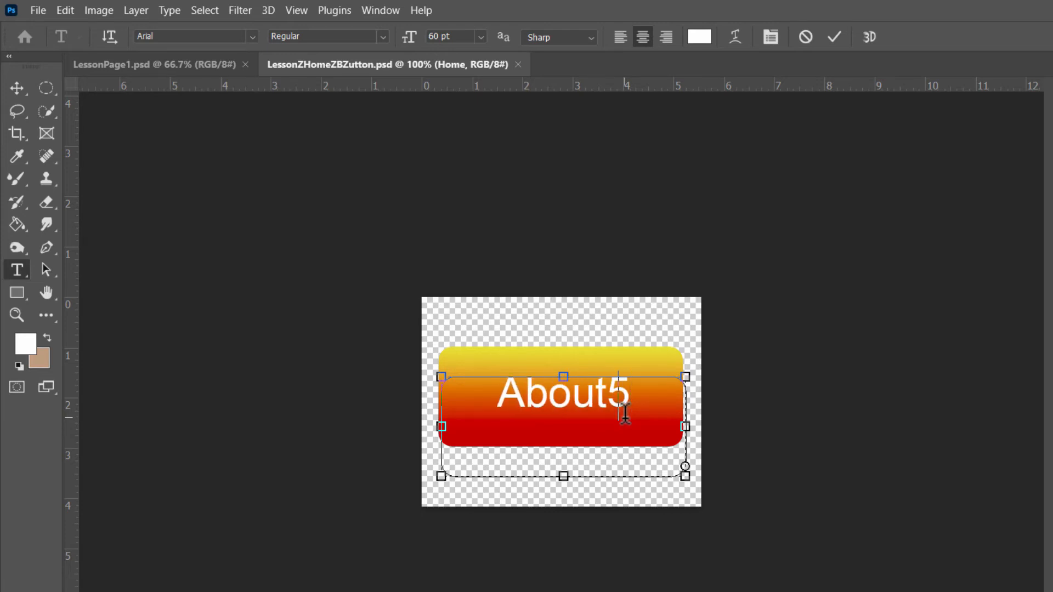
{"action": "key", "text": "BackSpace"}
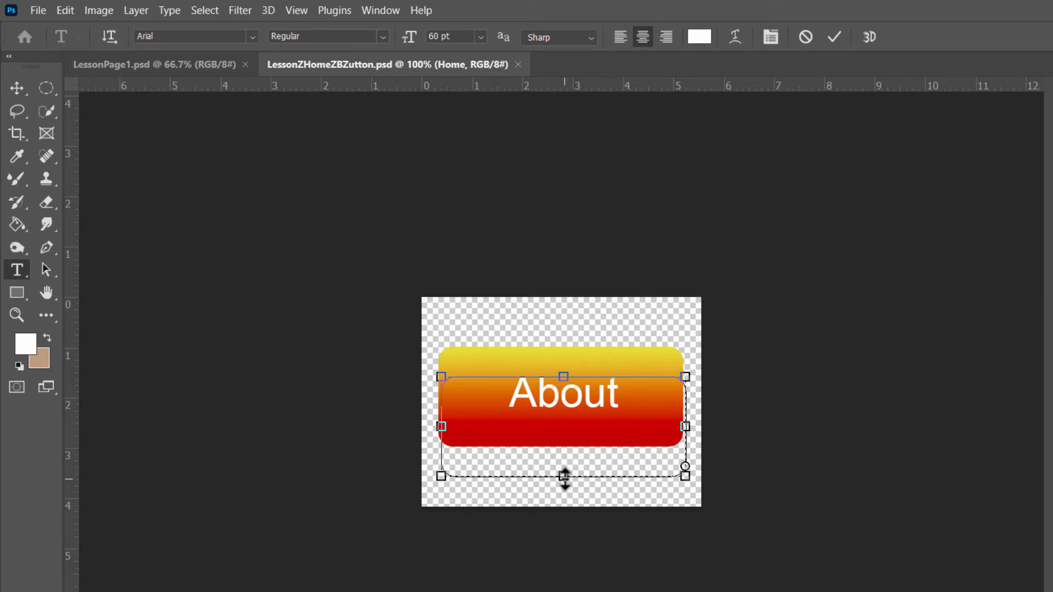
Shorten the text box to the height of its single line and change the wording to uppercase "ABOUT".
{"action": "left_click_drag", "start_coordinate": [564, 471], "coordinate": [563, 420]}
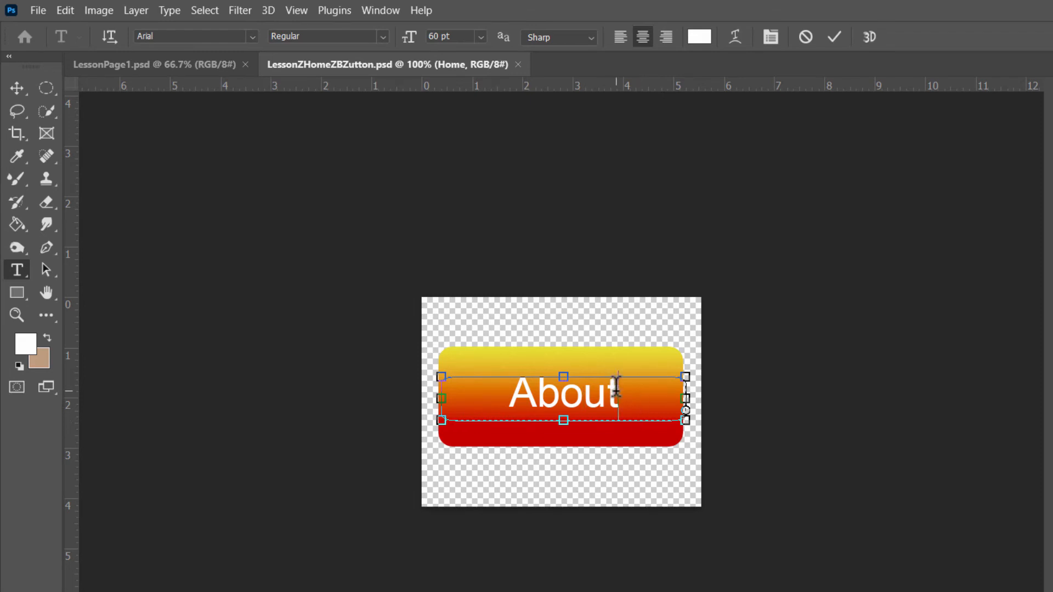
{"action": "key", "text": "BackSpace"}
{"action": "key", "text": "BackSpace"}
{"action": "key", "text": "BackSpace"}
{"action": "key", "text": "BackSpace"}
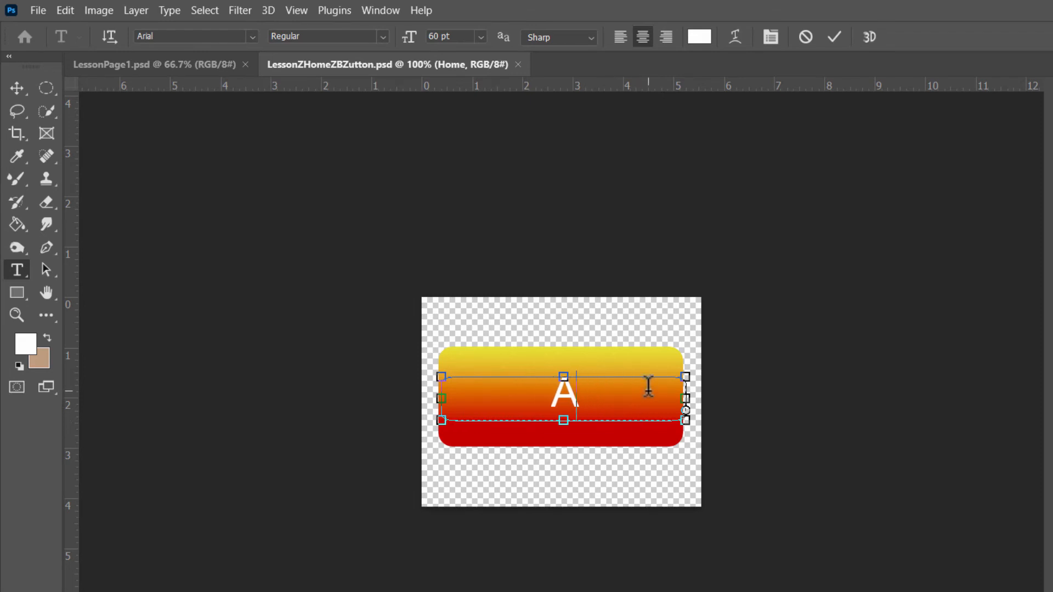
{"action": "type", "text": "BOUT"}
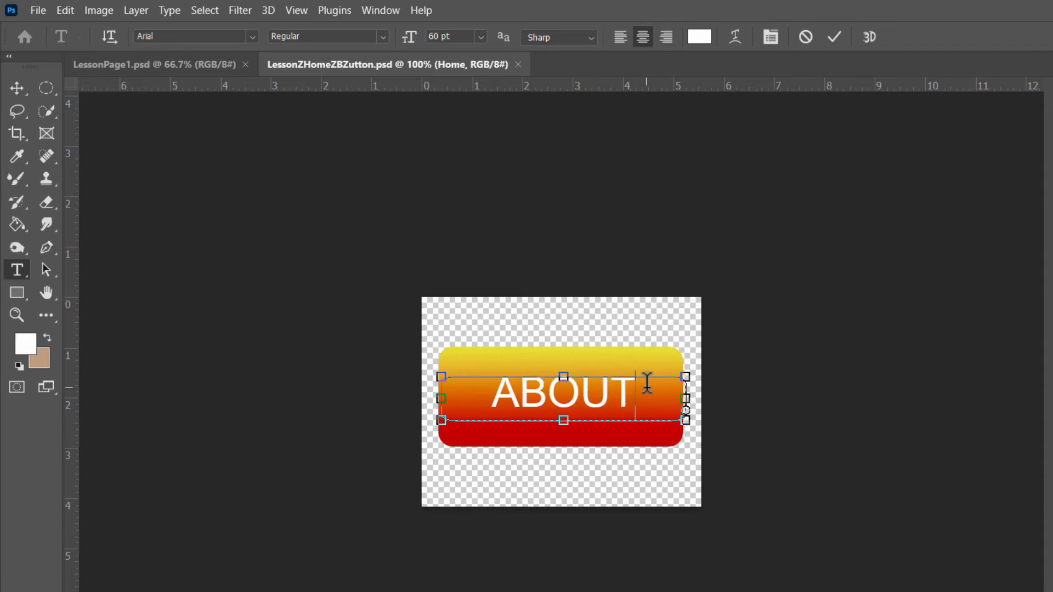
Commit the ABOUT text, save the document on the computer as LessonAboutButton.psd with Maximize Compatibility, and switch to LessonPage1.psd.
{"action": "left_click", "coordinate": [177, 213]}
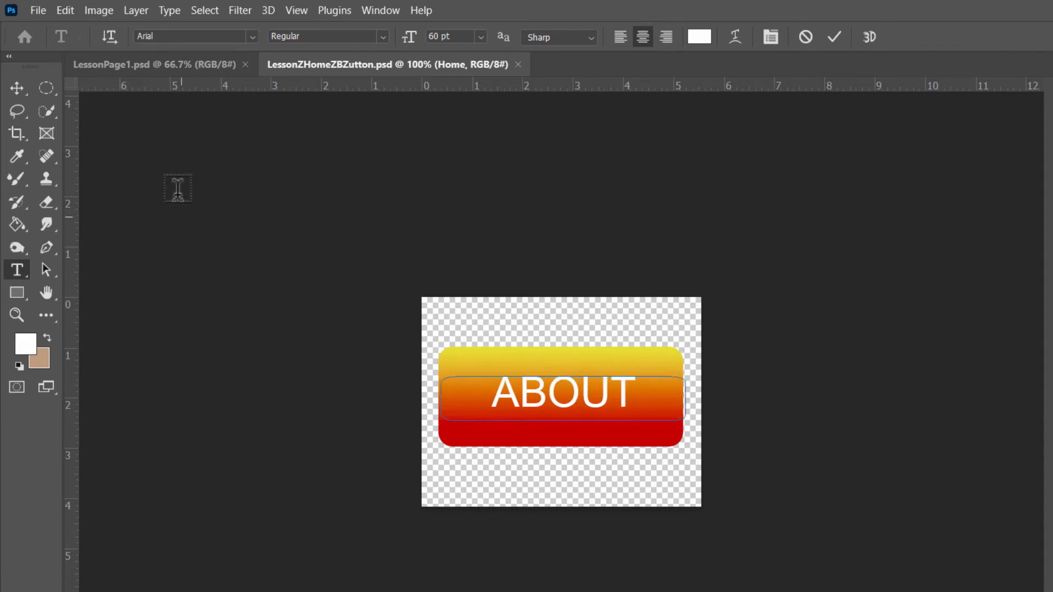
{"action": "left_click", "coordinate": [37, 9]}
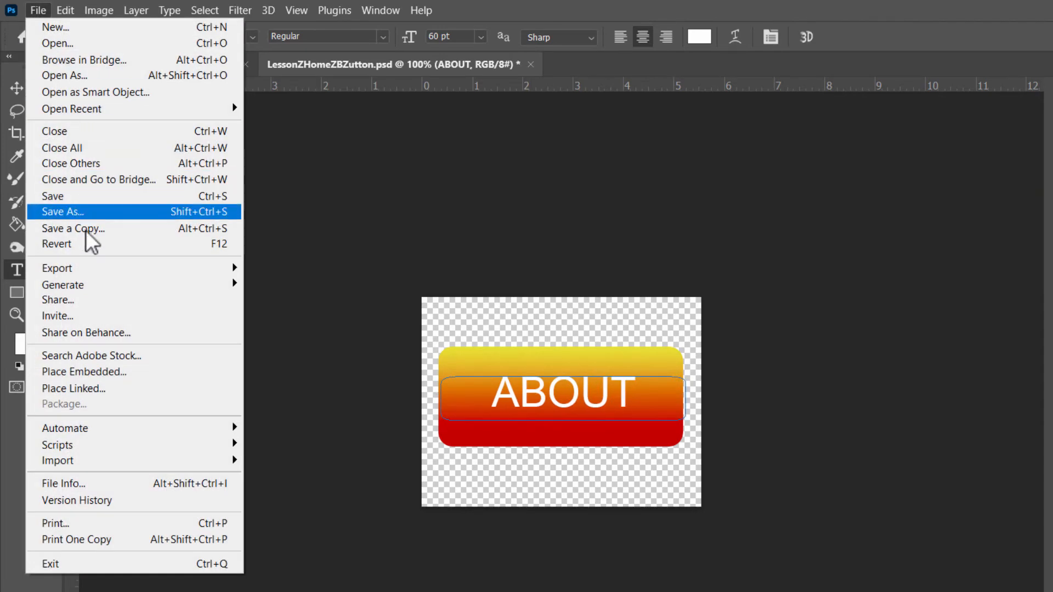
{"action": "left_click", "coordinate": [81, 213]}
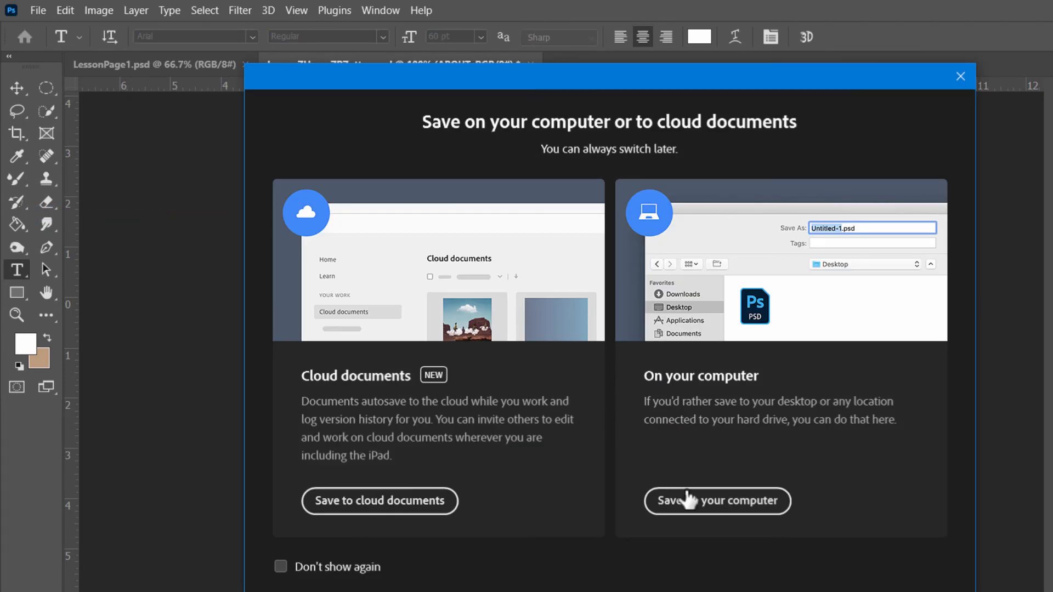
{"action": "left_click", "coordinate": [704, 502]}
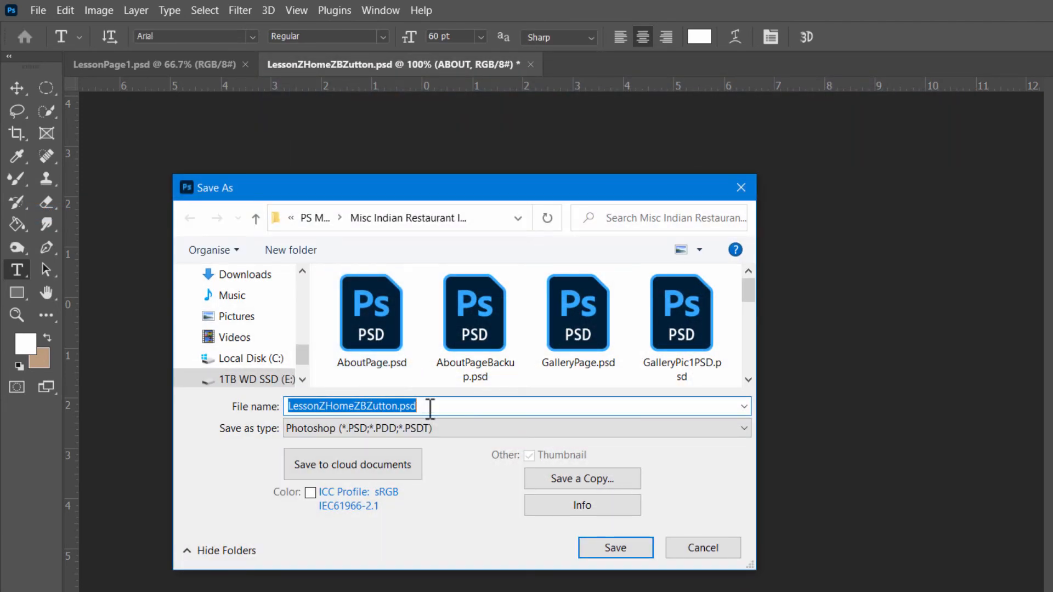
{"action": "left_click", "coordinate": [368, 406]}
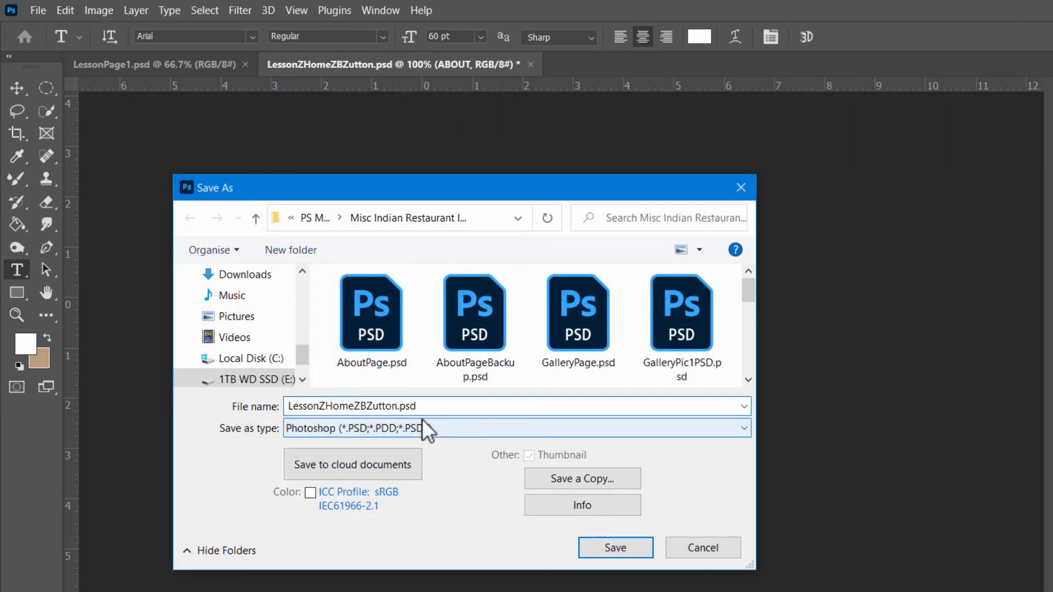
{"action": "key", "text": "Delete"}
{"action": "key", "text": "Left"}
{"action": "key", "text": "BackSpace"}
{"action": "key", "text": "BackSpace"}
{"action": "key", "text": "BackSpace"}
{"action": "key", "text": "BackSpace"}
{"action": "key", "text": "BackSpace"}
{"action": "key", "text": "BackSpace"}
{"action": "type", "text": "Abo"}
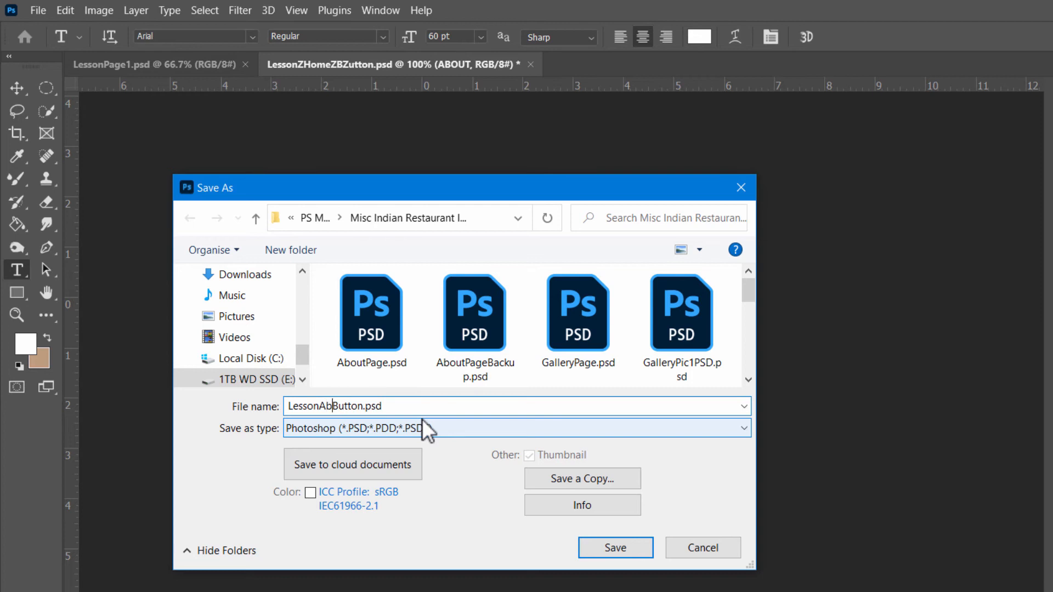
{"action": "type", "text": "ut"}
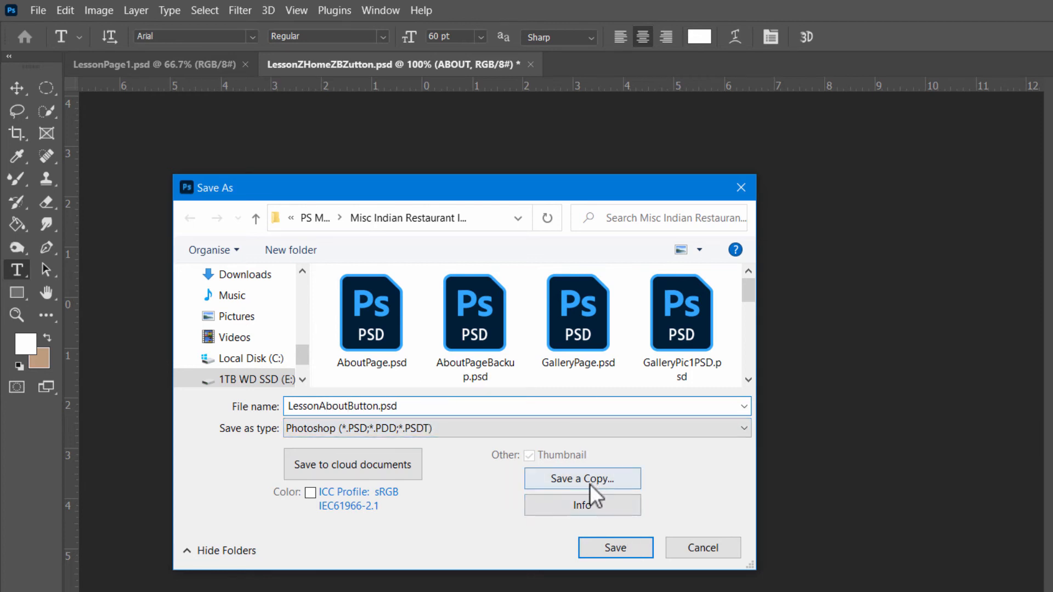
{"action": "left_click", "coordinate": [615, 549]}
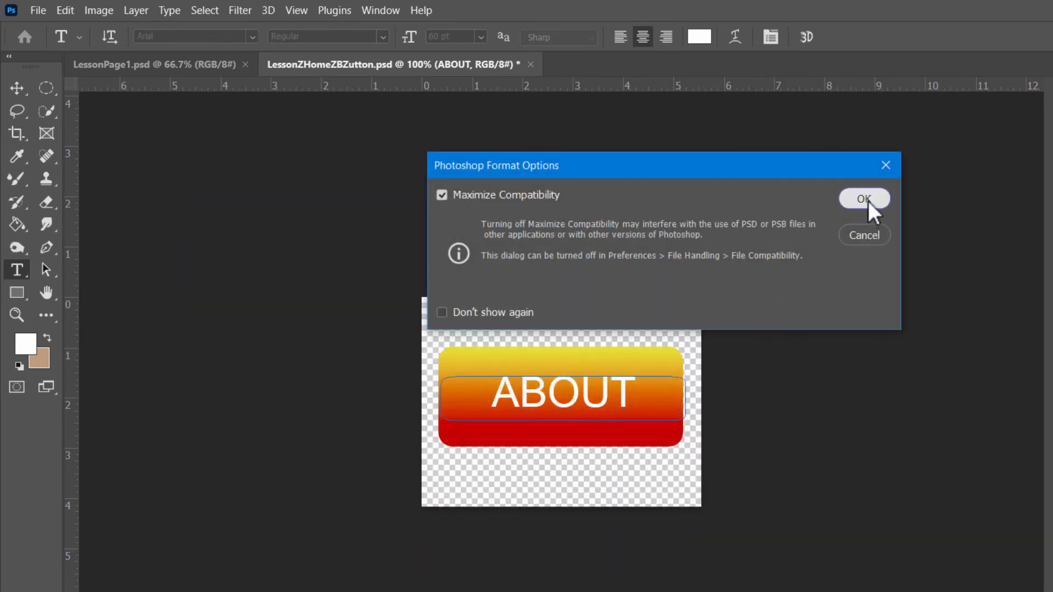
{"action": "left_click", "coordinate": [864, 199]}
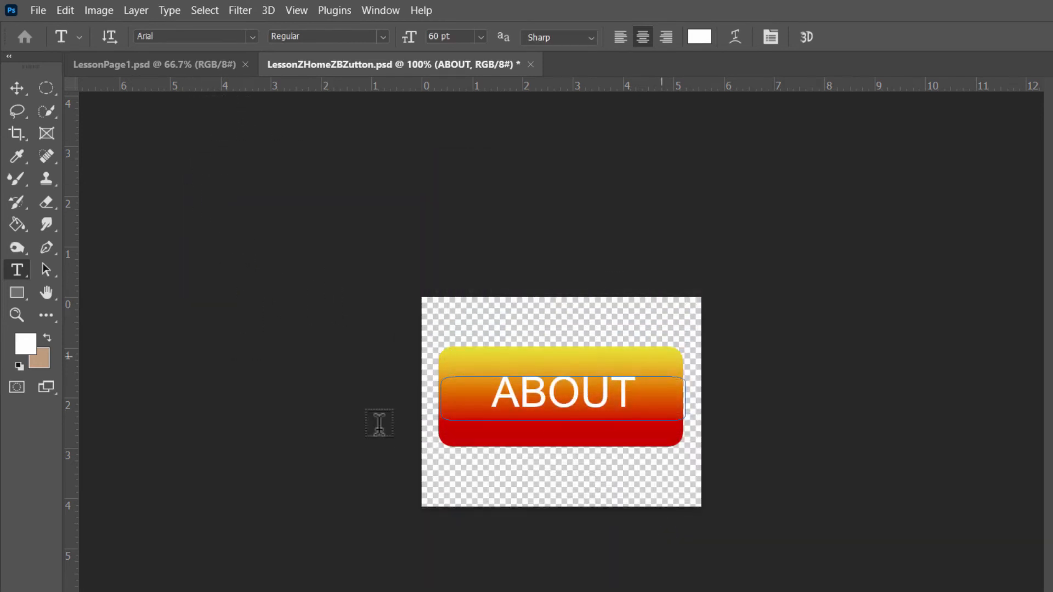
{"action": "left_click", "coordinate": [185, 64]}
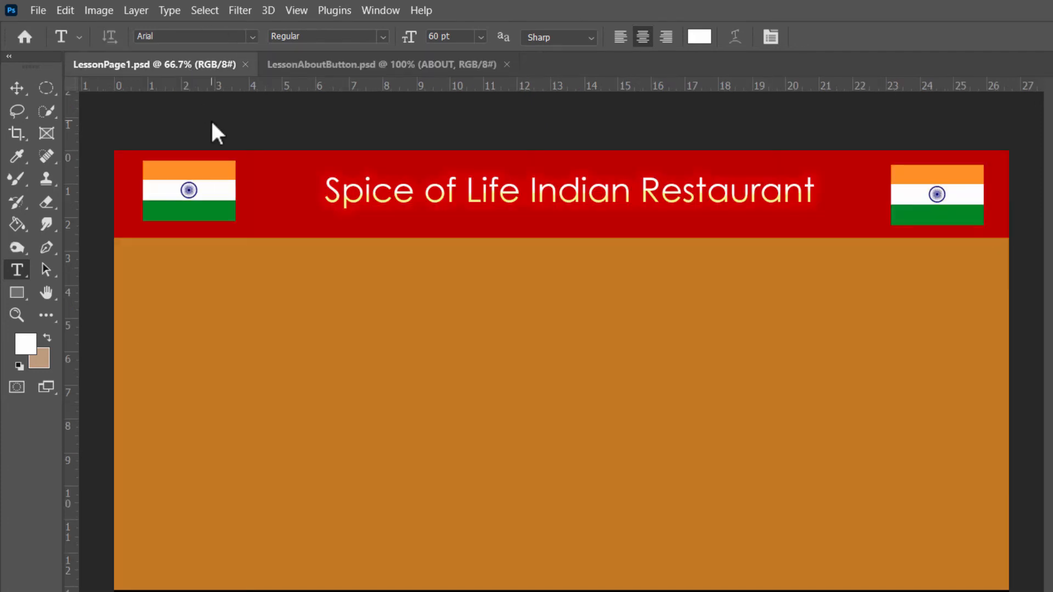
{"action": "left_click", "coordinate": [39, 8]}
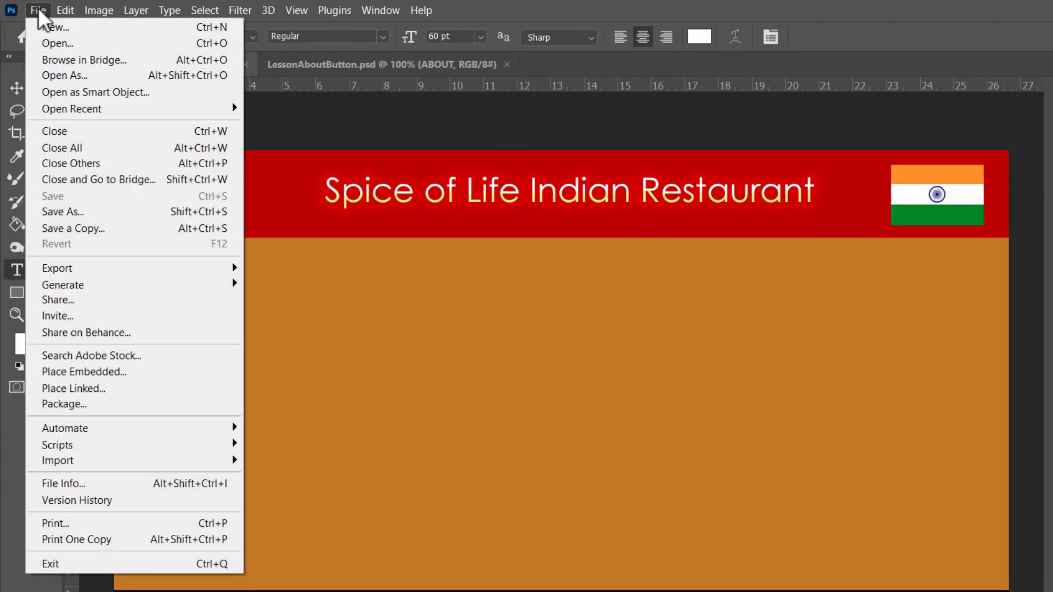
{"action": "left_click", "coordinate": [88, 369]}
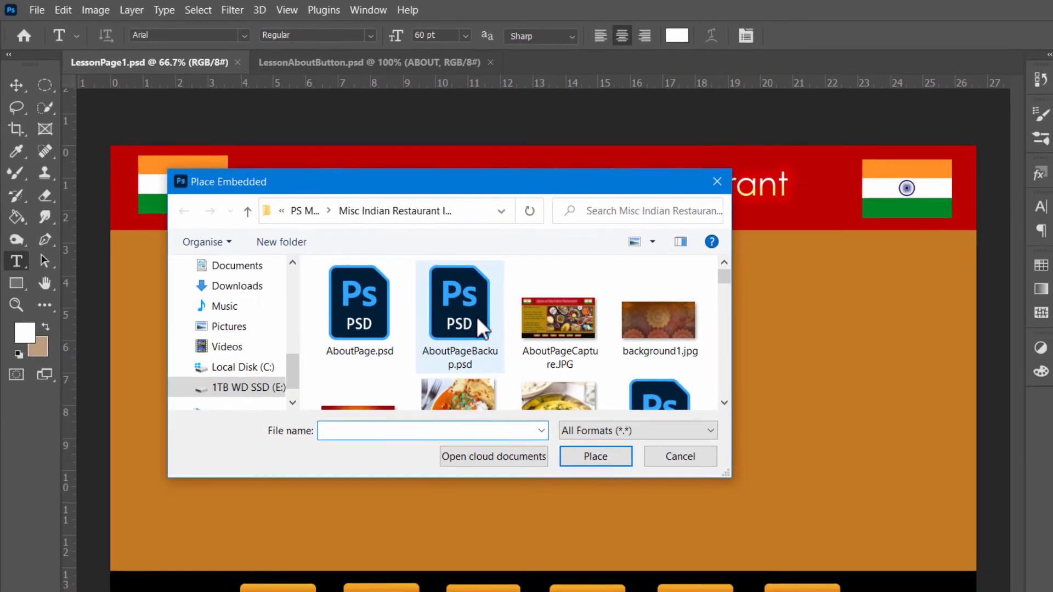
{"action": "scroll", "coordinate": [476, 317], "scroll_direction": "down", "scroll_amount": 5}
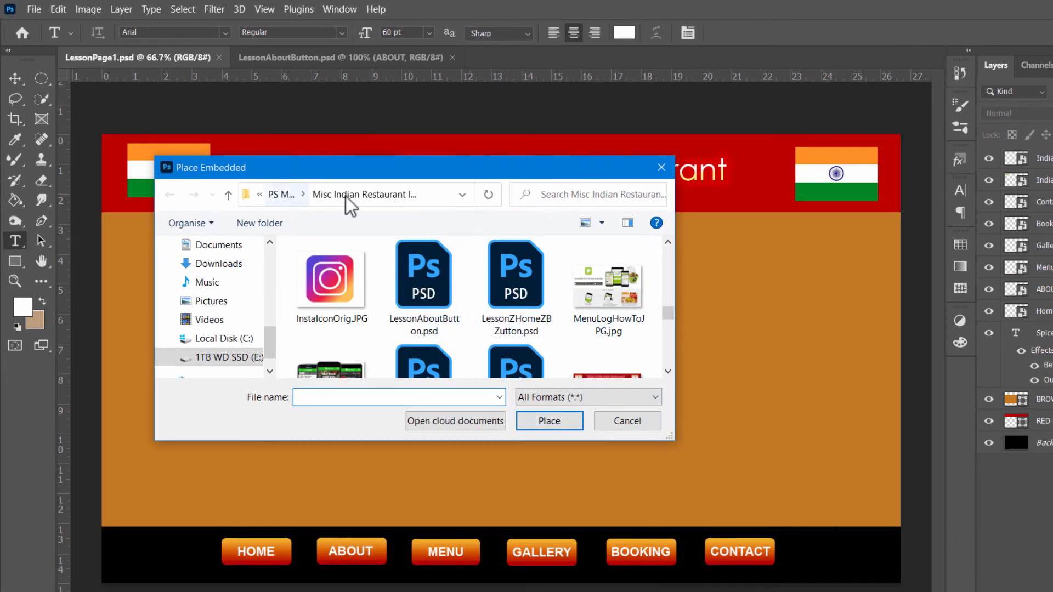
{"action": "left_click", "coordinate": [534, 278]}
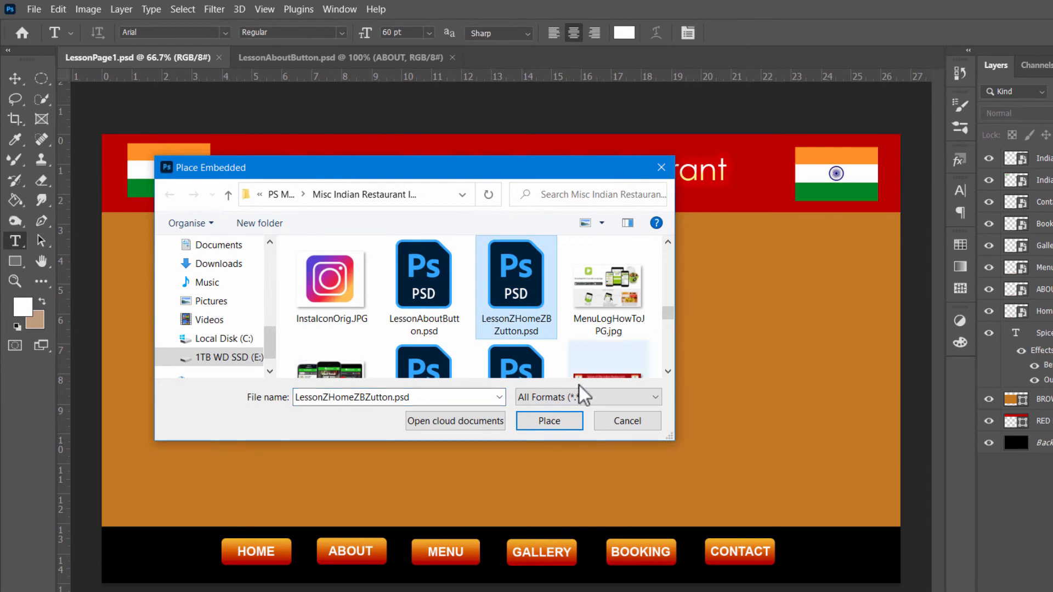
{"action": "left_click", "coordinate": [565, 423]}
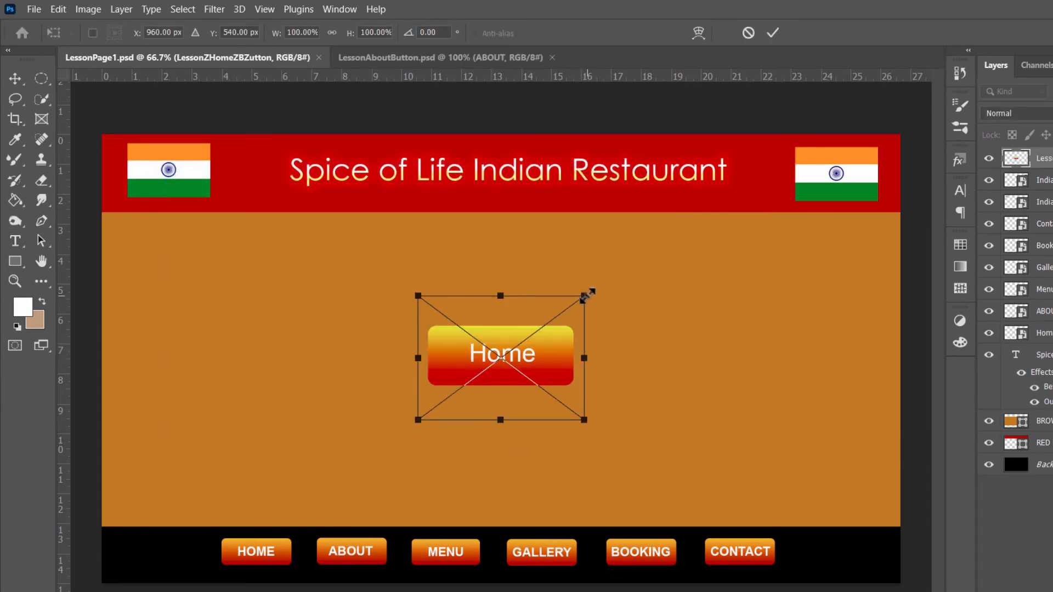
{"action": "left_click_drag", "start_coordinate": [587, 294], "coordinate": [569, 321]}
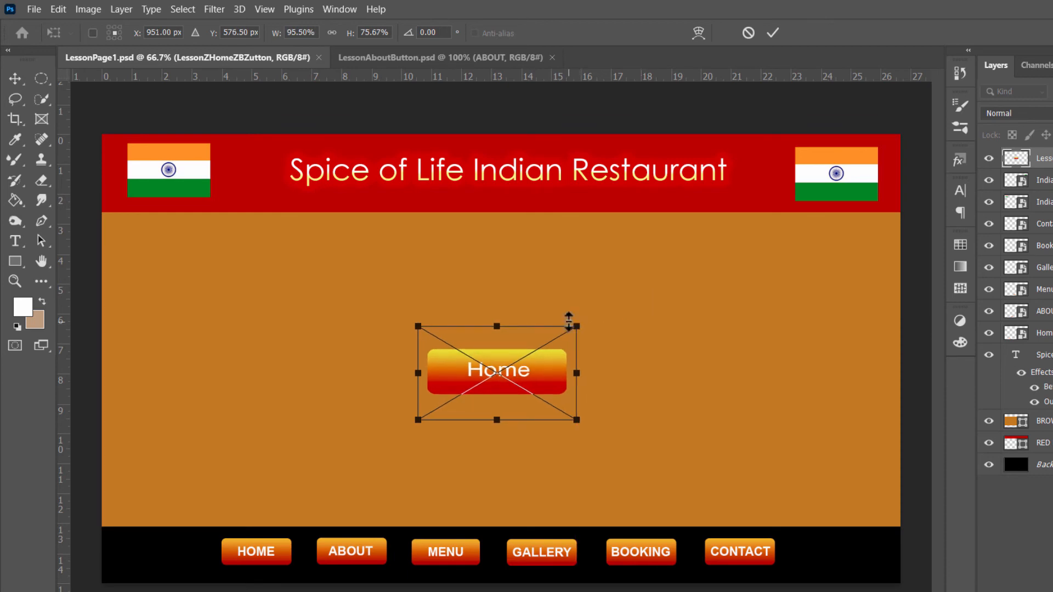
{"action": "key", "text": "Escape"}
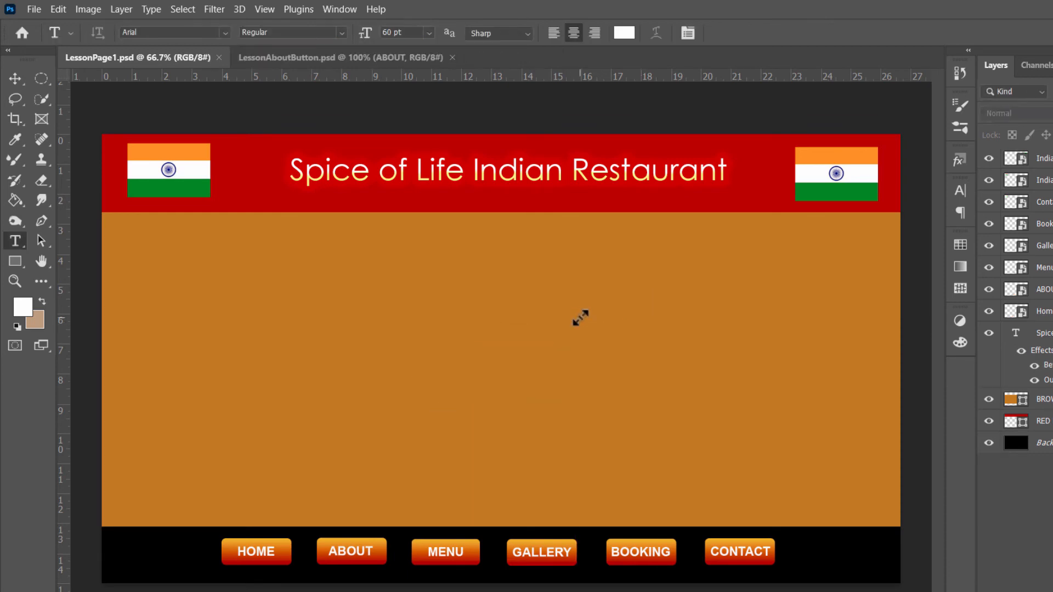
Try to place LessonZHomeZBZutton.psd as an embedded file, scaled to about 45% beside the HOME button in the black footer.
{"action": "left_click", "coordinate": [34, 9]}
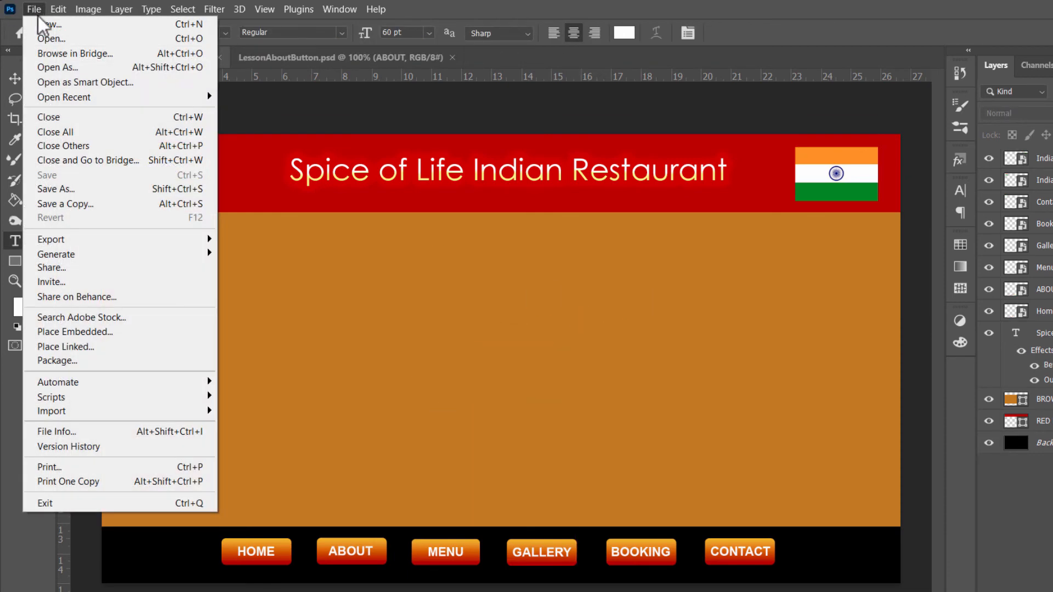
{"action": "left_click", "coordinate": [84, 332]}
{"action": "scroll", "coordinate": [617, 341], "scroll_direction": "down", "scroll_amount": 6}
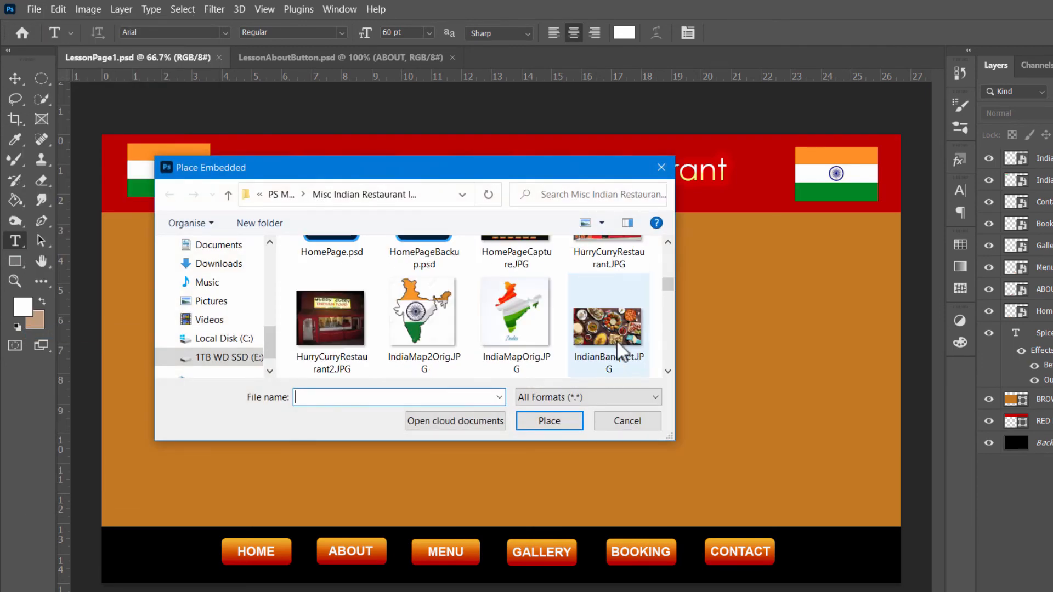
{"action": "left_click", "coordinate": [532, 335]}
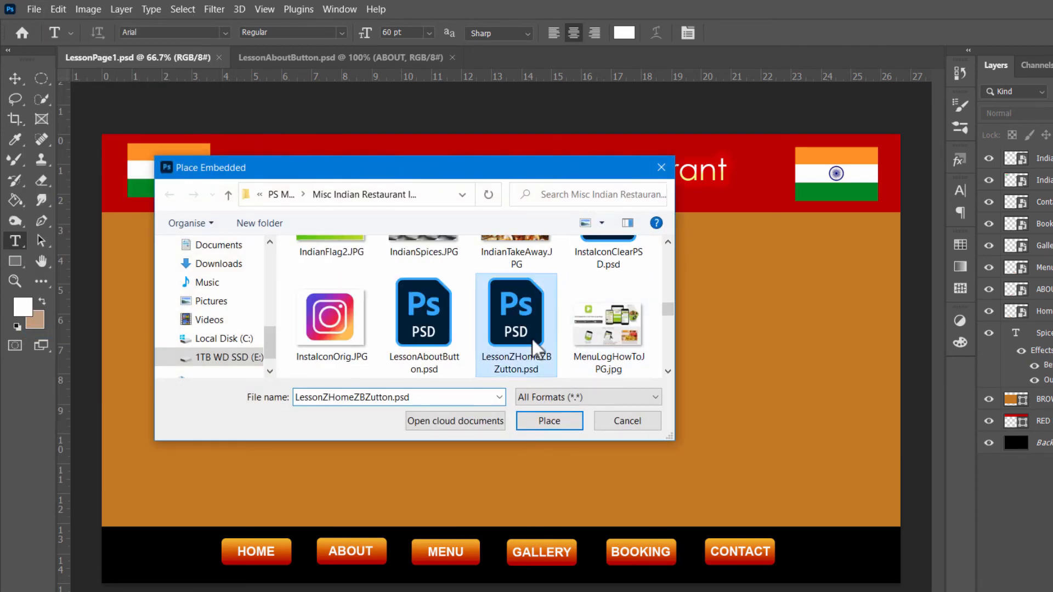
{"action": "left_click", "coordinate": [540, 420]}
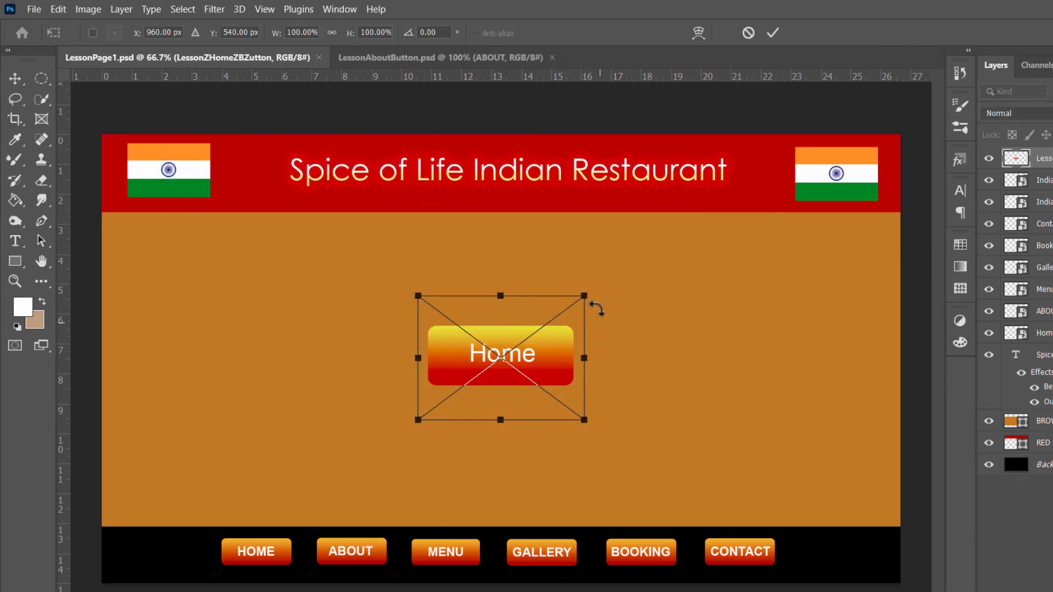
{"action": "left_click_drag", "start_coordinate": [585, 296], "coordinate": [160, 549]}
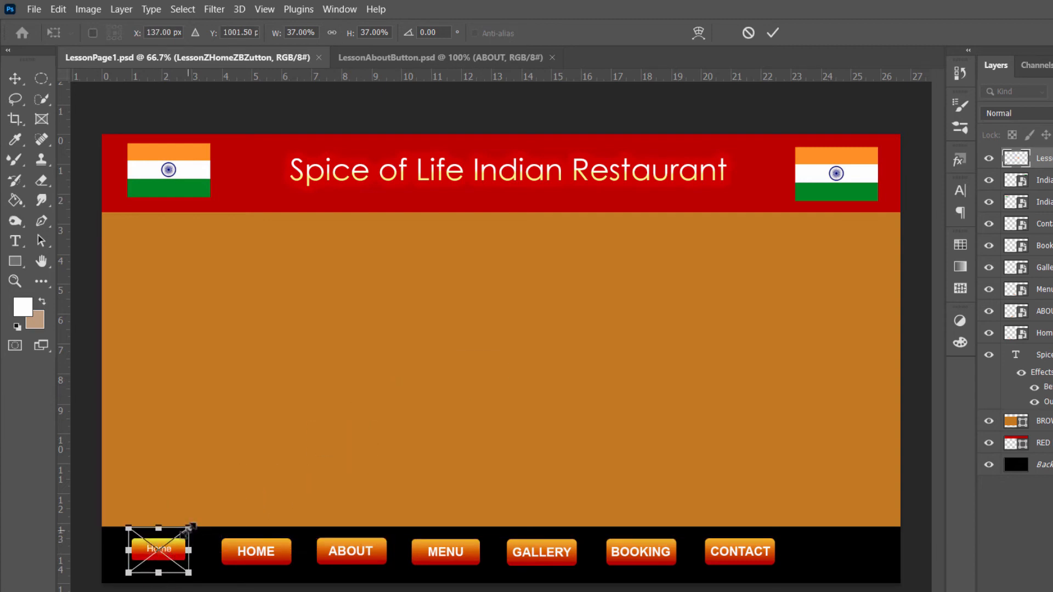
{"action": "left_click_drag", "start_coordinate": [190, 528], "coordinate": [175, 546]}
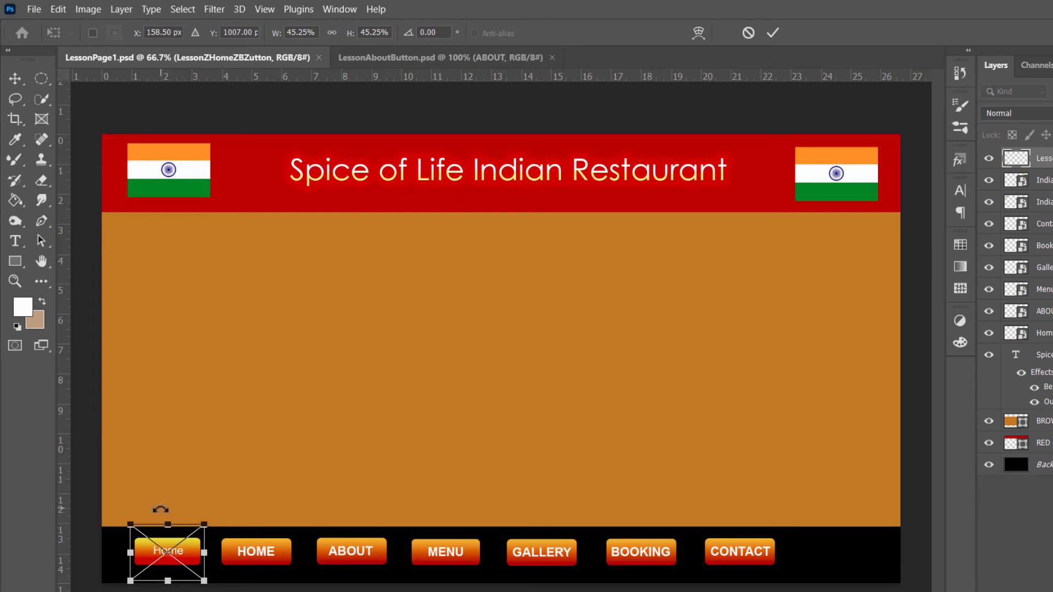
{"action": "key", "text": "Escape"}
Set the Type tool's font to Brush Script MT for the page's new text.
{"action": "key", "text": "t"}
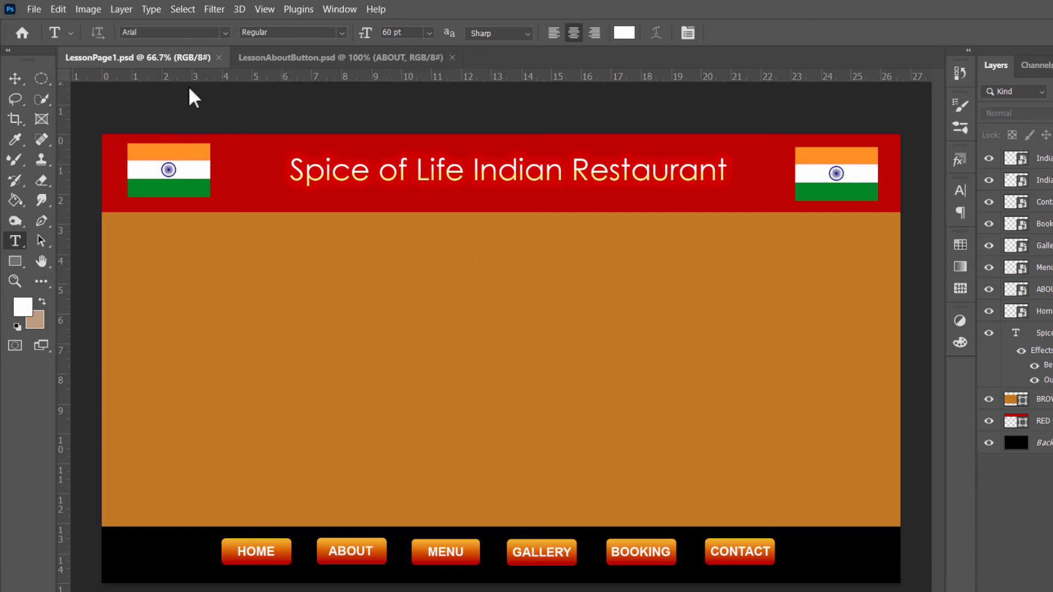
{"action": "left_click", "coordinate": [225, 32]}
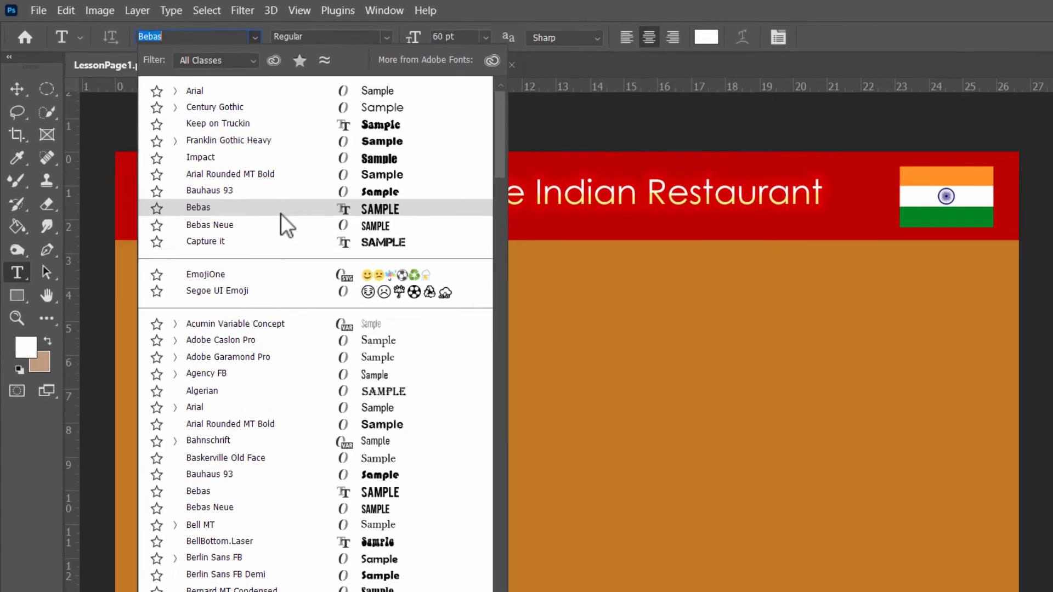
{"action": "scroll", "coordinate": [328, 416], "scroll_direction": "down", "scroll_amount": 4}
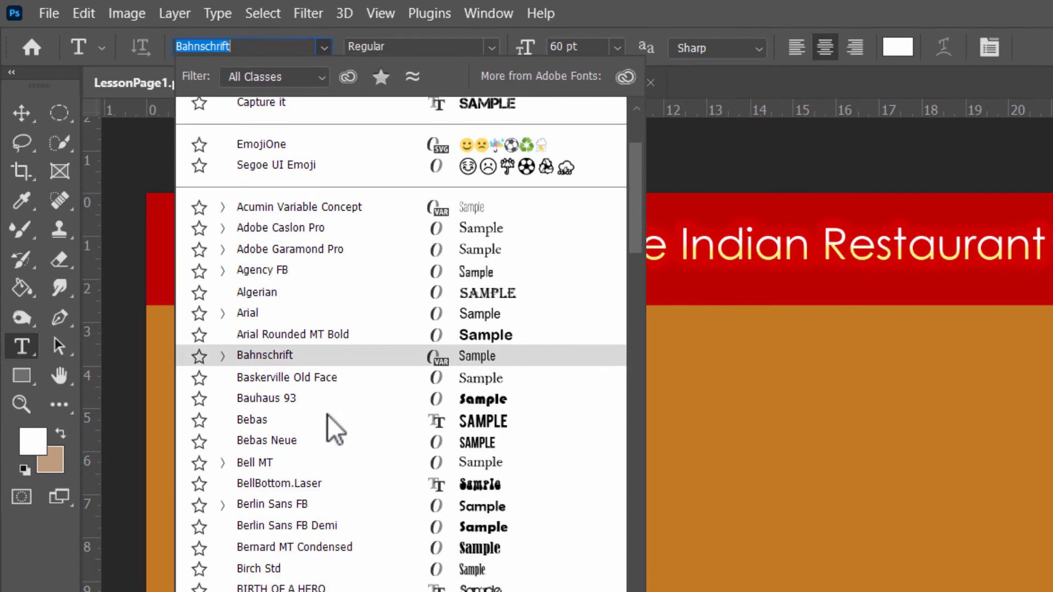
{"action": "scroll", "coordinate": [328, 415], "scroll_direction": "down", "scroll_amount": 1}
{"action": "scroll", "coordinate": [327, 410], "scroll_direction": "down", "scroll_amount": 3}
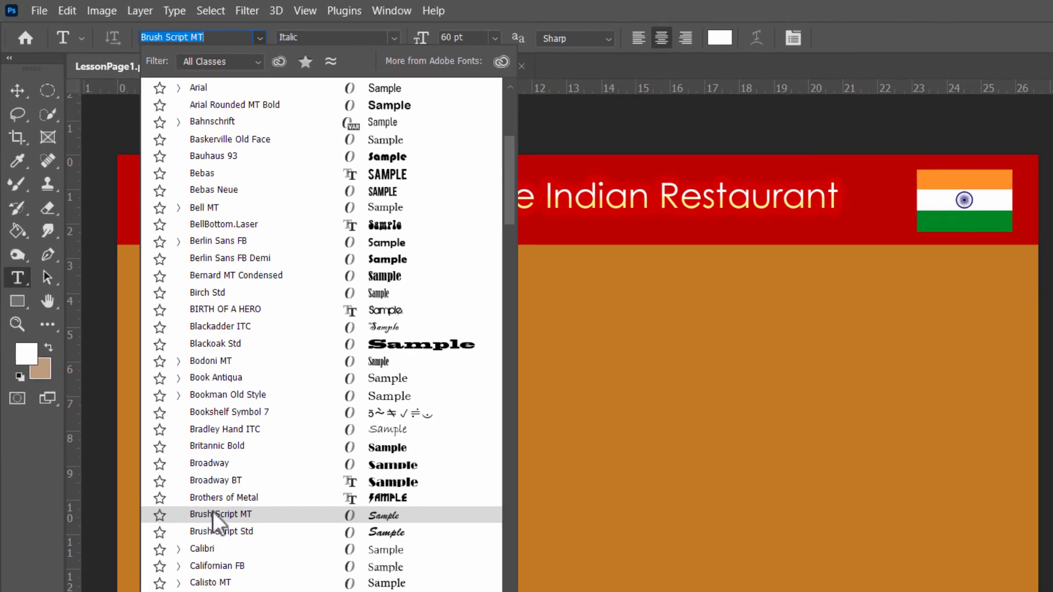
{"action": "left_click", "coordinate": [216, 514]}
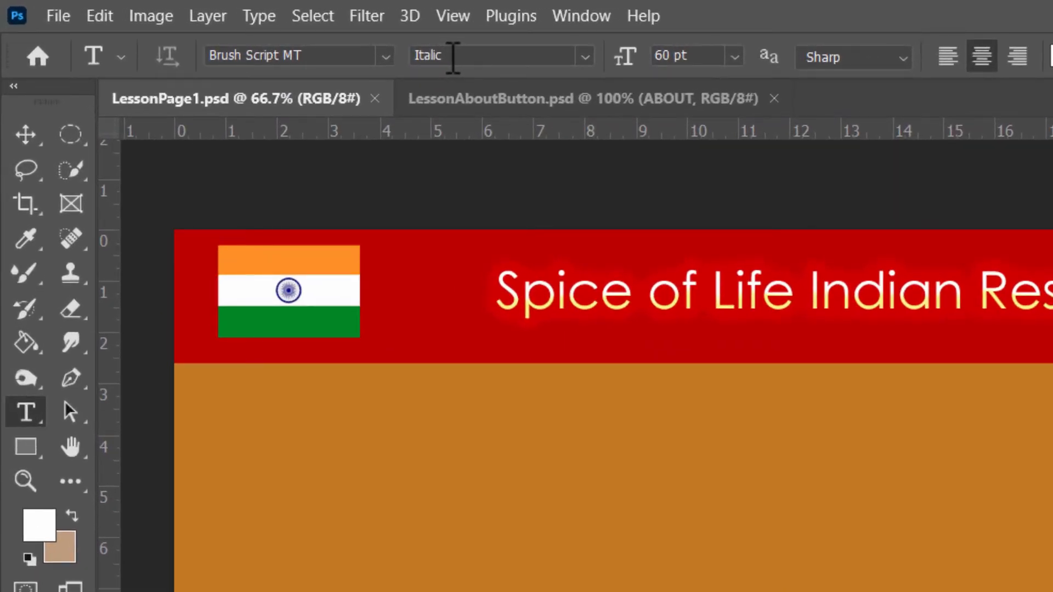
Set the Type tool's font size to 20 pt.
{"action": "left_click", "coordinate": [671, 56]}
{"action": "key", "text": "BackSpace"}
{"action": "key", "text": "BackSpace"}
{"action": "type", "text": "14"}
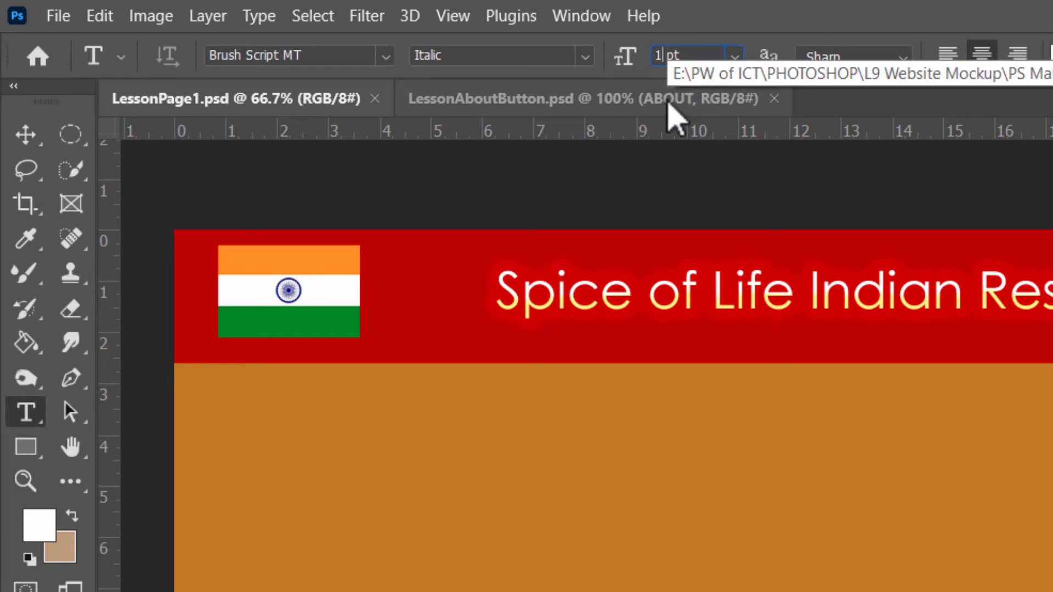
{"action": "key", "text": "BackSpace"}
{"action": "key", "text": "BackSpace"}
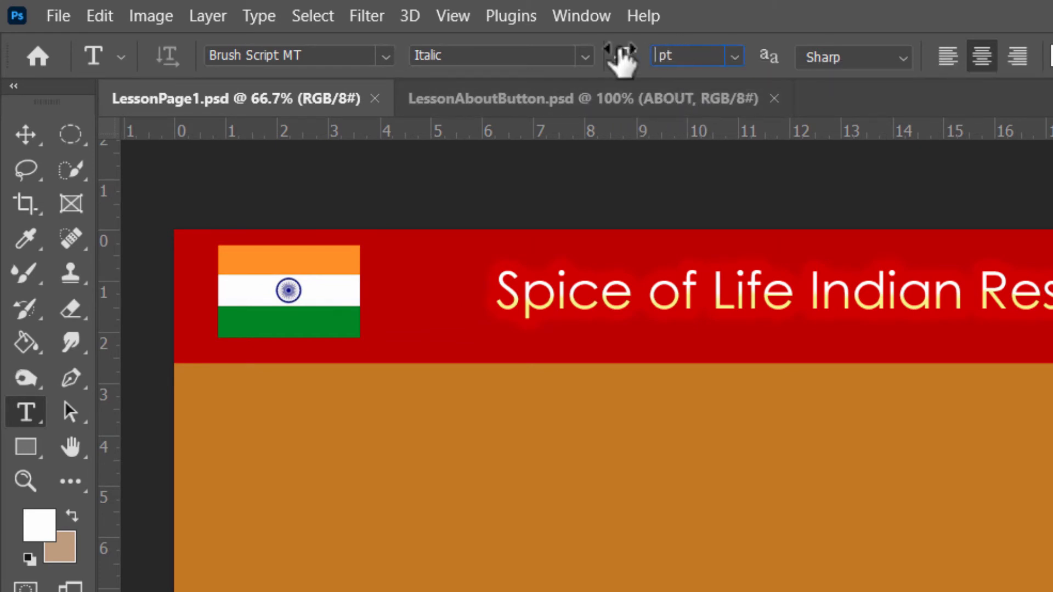
{"action": "type", "text": "20"}
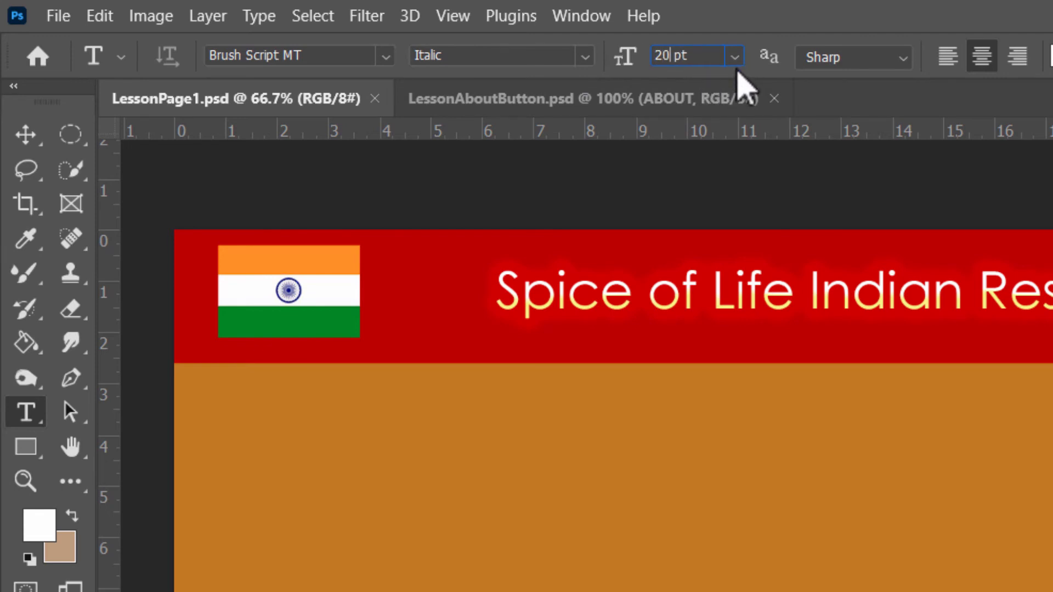
Set the text colour to a green matching the green stripe of the Indian flag.
{"action": "left_click", "coordinate": [1051, 56]}
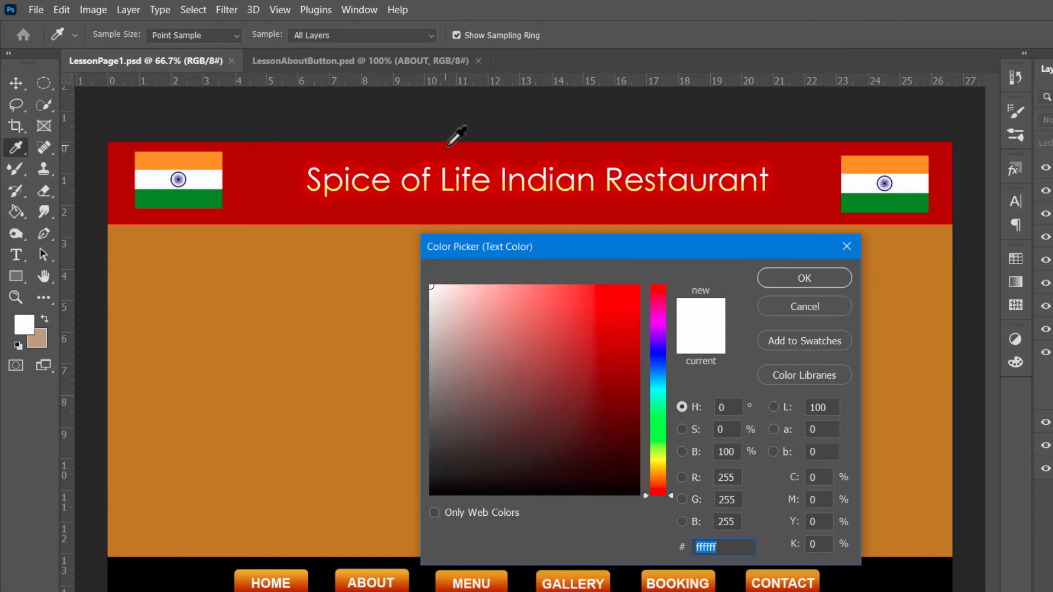
{"action": "left_click", "coordinate": [660, 446]}
{"action": "left_click", "coordinate": [626, 430]}
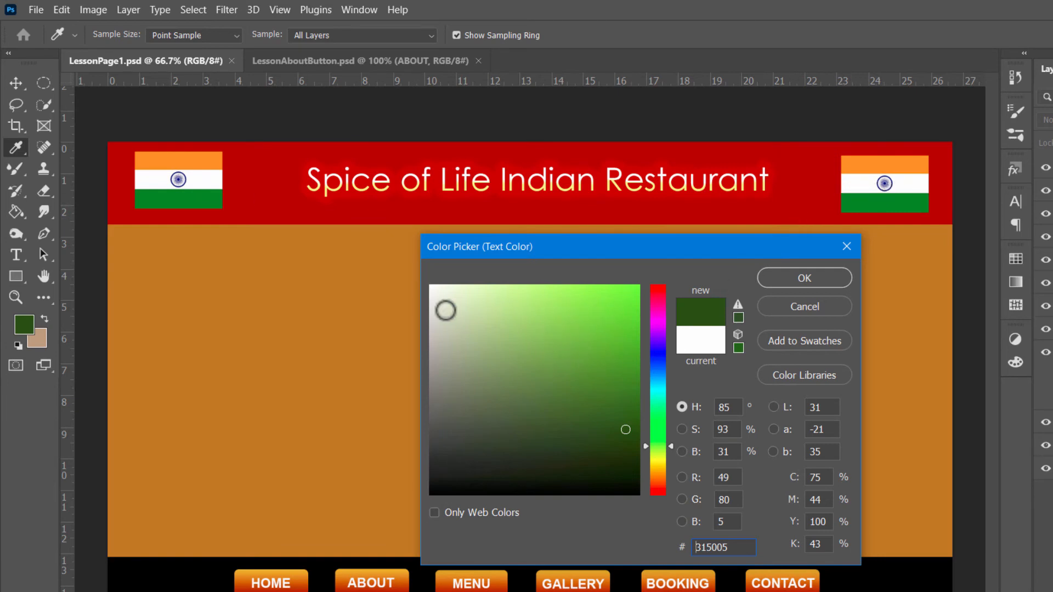
{"action": "left_click", "coordinate": [862, 202]}
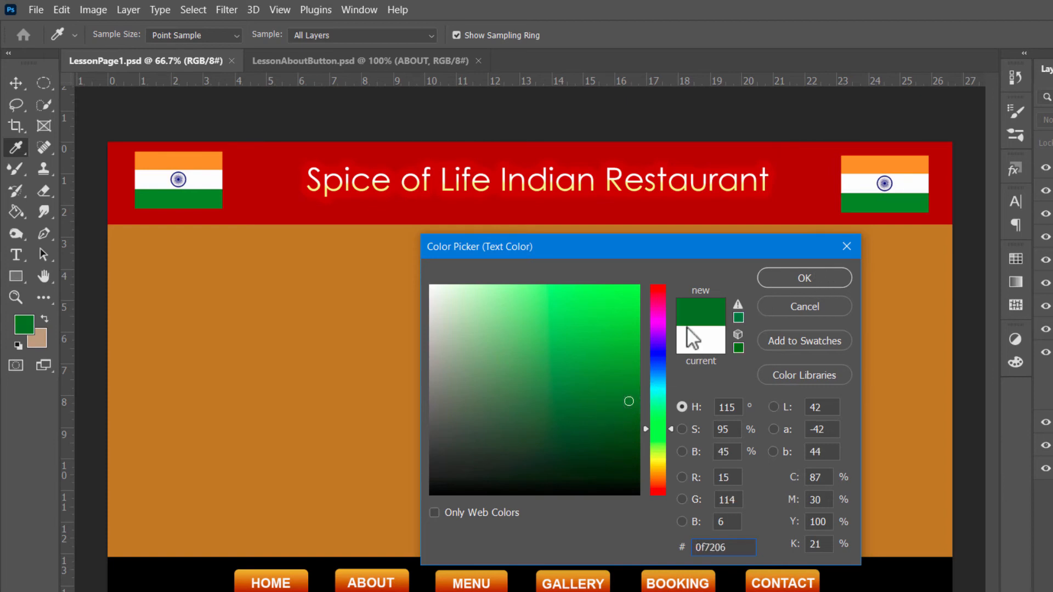
{"action": "left_click", "coordinate": [629, 387]}
{"action": "left_click", "coordinate": [798, 274]}
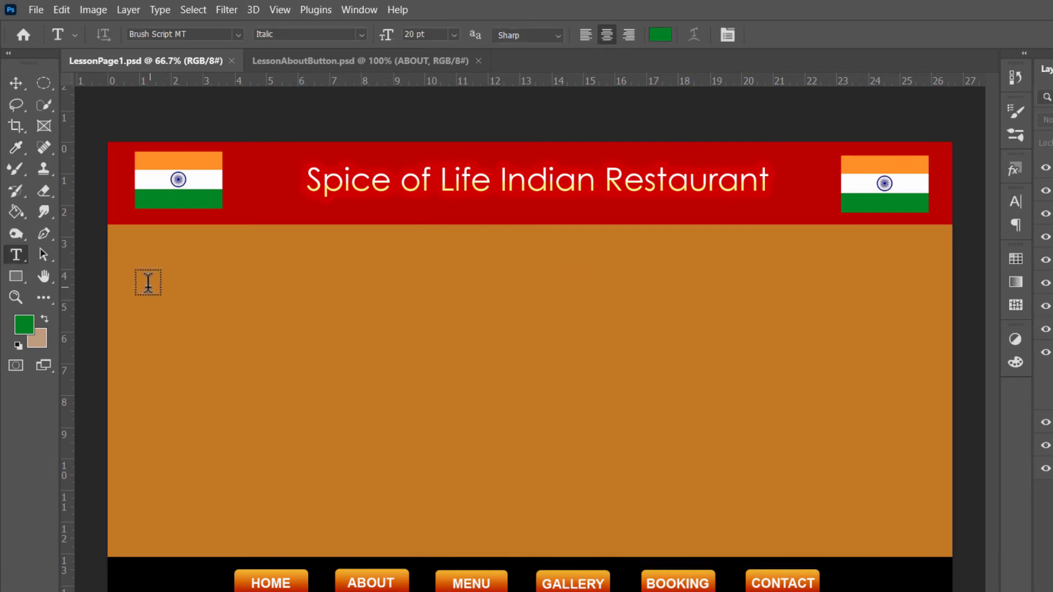
Draw a tall text box in the orange area below the left flag and set its text size to 48 pt after trying 30 and 60 pt.
{"action": "left_click_drag", "start_coordinate": [147, 282], "coordinate": [309, 530]}
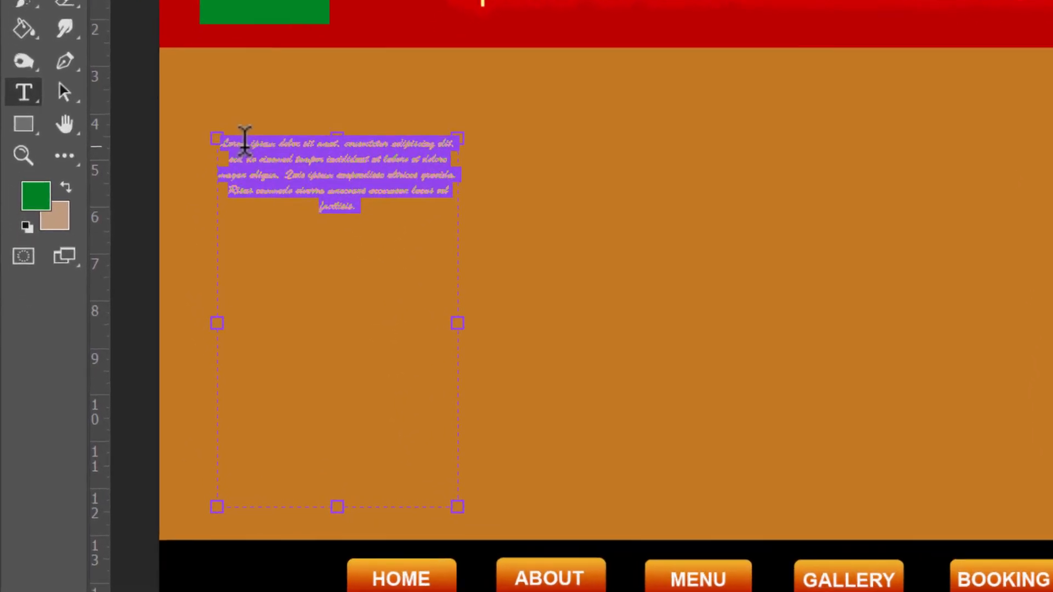
{"action": "left_click_drag", "start_coordinate": [217, 138], "coordinate": [227, 90]}
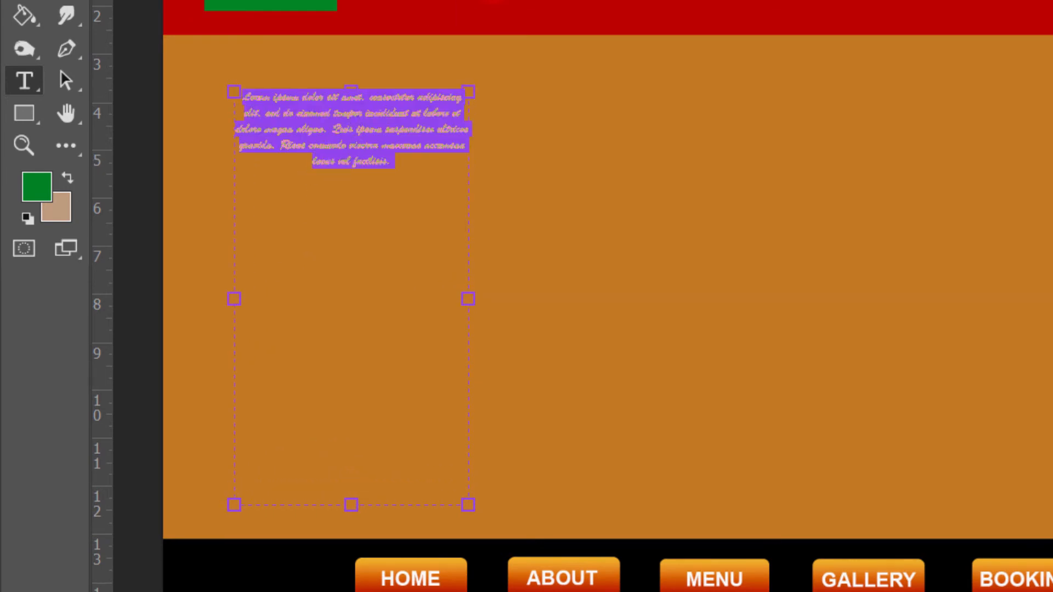
{"action": "left_click", "coordinate": [454, 34]}
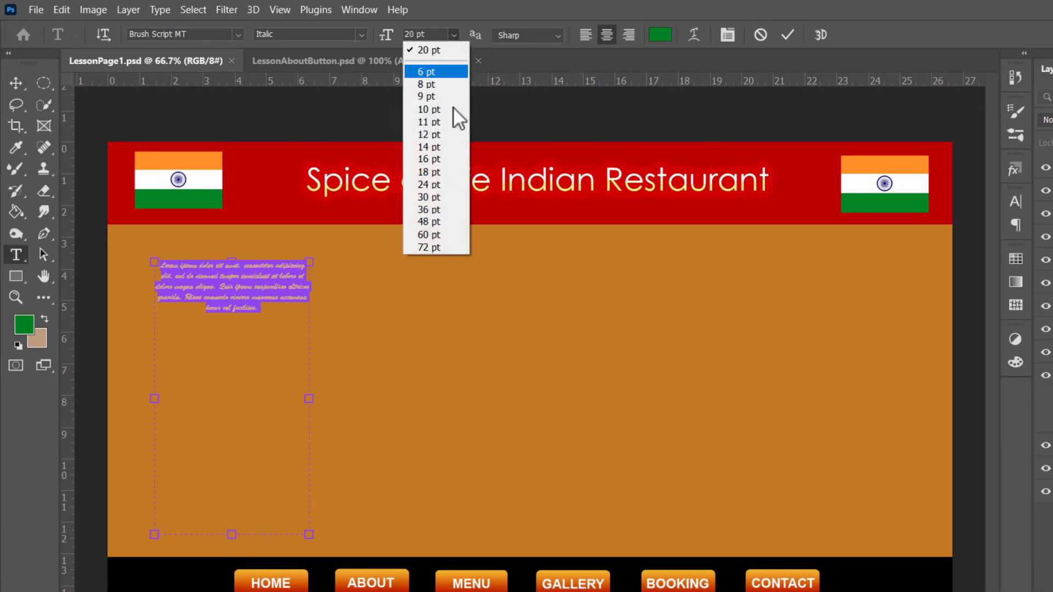
{"action": "left_click", "coordinate": [439, 195]}
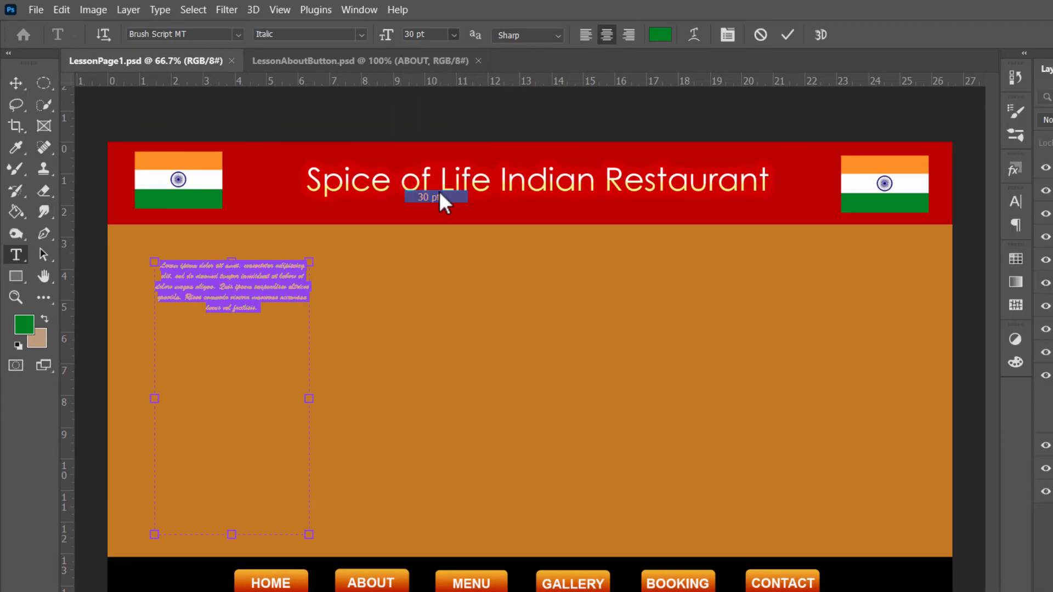
{"action": "left_click", "coordinate": [453, 34]}
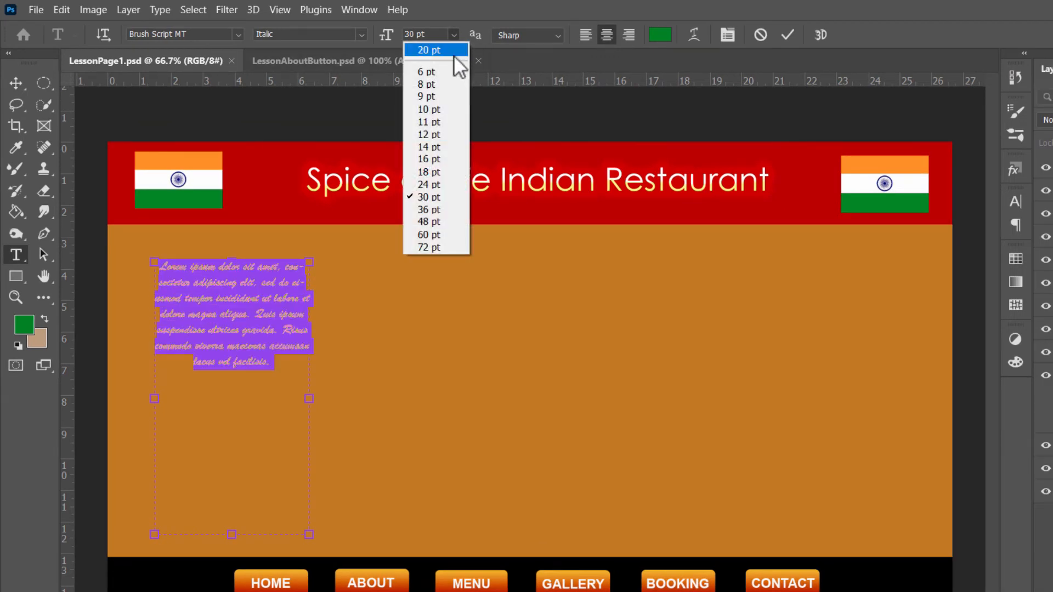
{"action": "left_click", "coordinate": [438, 235]}
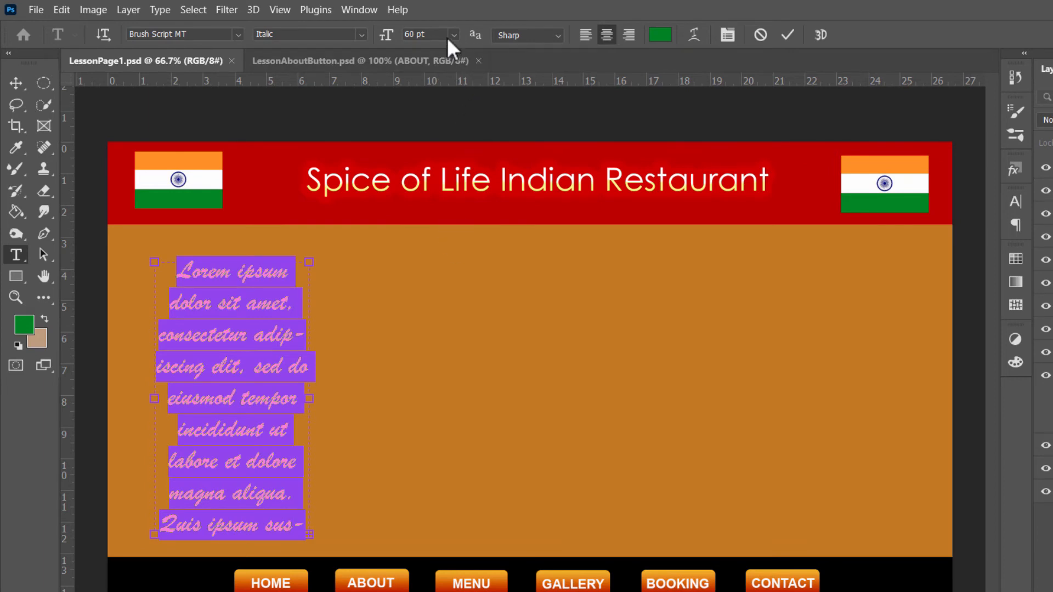
{"action": "left_click", "coordinate": [454, 34]}
{"action": "left_click", "coordinate": [422, 219]}
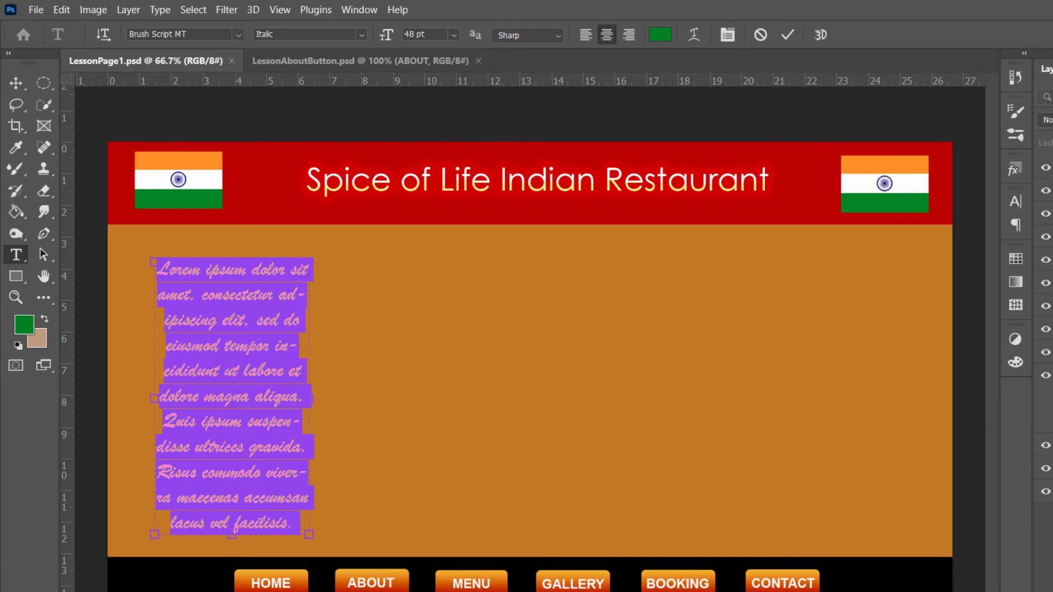
Switch to the step-by-step PDF in the browser, copy the six-line "Welcome to the Spice of Life !" paragraph, and examine the example page.
{"action": "key", "text": "alt+Tab"}
{"action": "left_click_drag", "start_coordinate": [358, 287], "coordinate": [543, 362]}
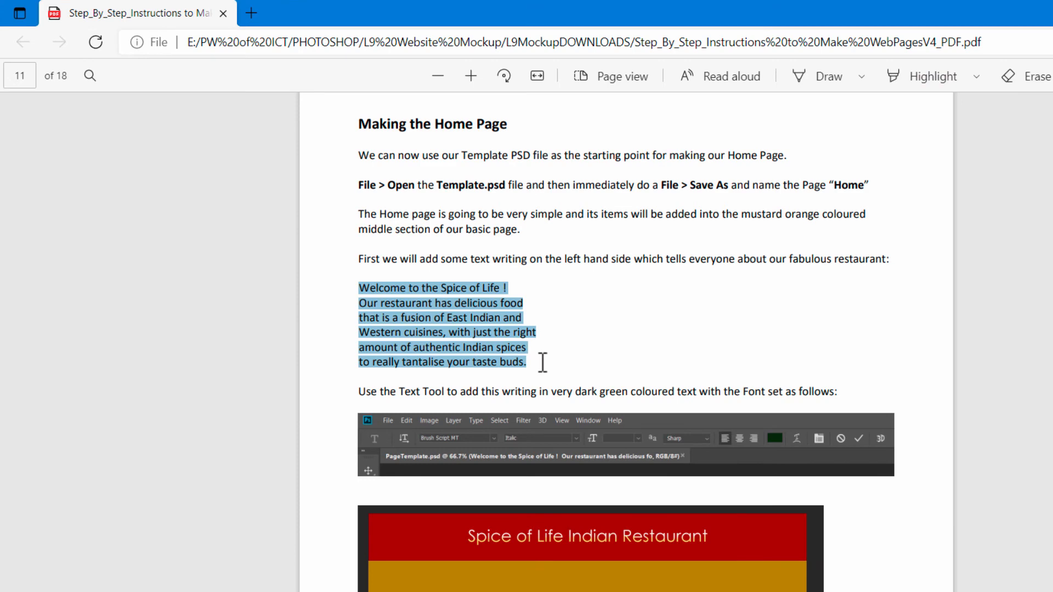
{"action": "left_click", "coordinate": [630, 274]}
{"action": "scroll", "coordinate": [543, 390], "scroll_direction": "down", "scroll_amount": 3}
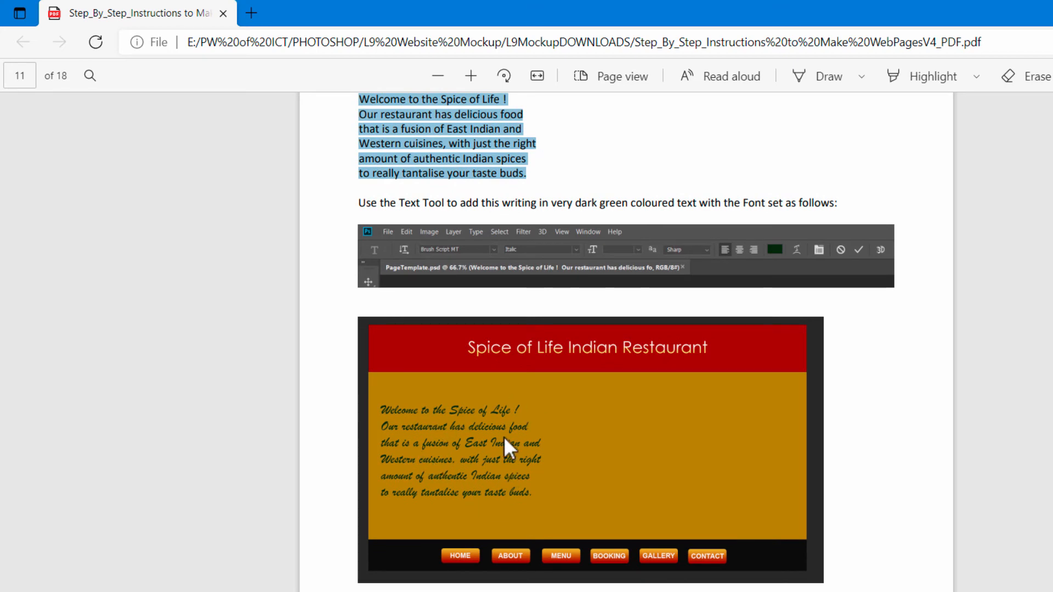
Return to Photoshop and replace the placeholder text in the text box with the copied welcome paragraph.
{"action": "left_click", "coordinate": [371, 591]}
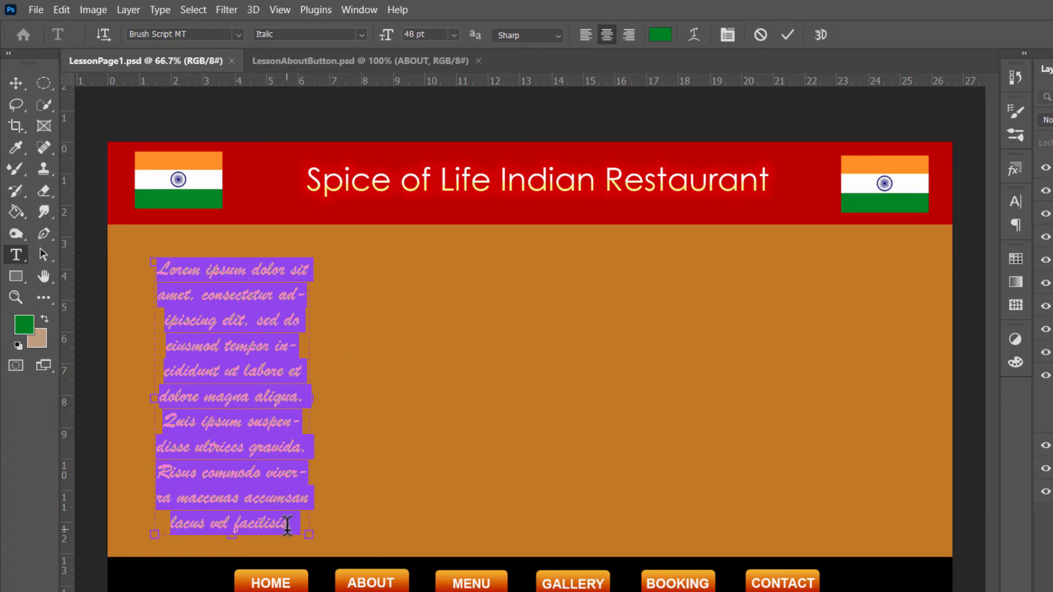
{"action": "left_click_drag", "start_coordinate": [297, 524], "coordinate": [214, 269]}
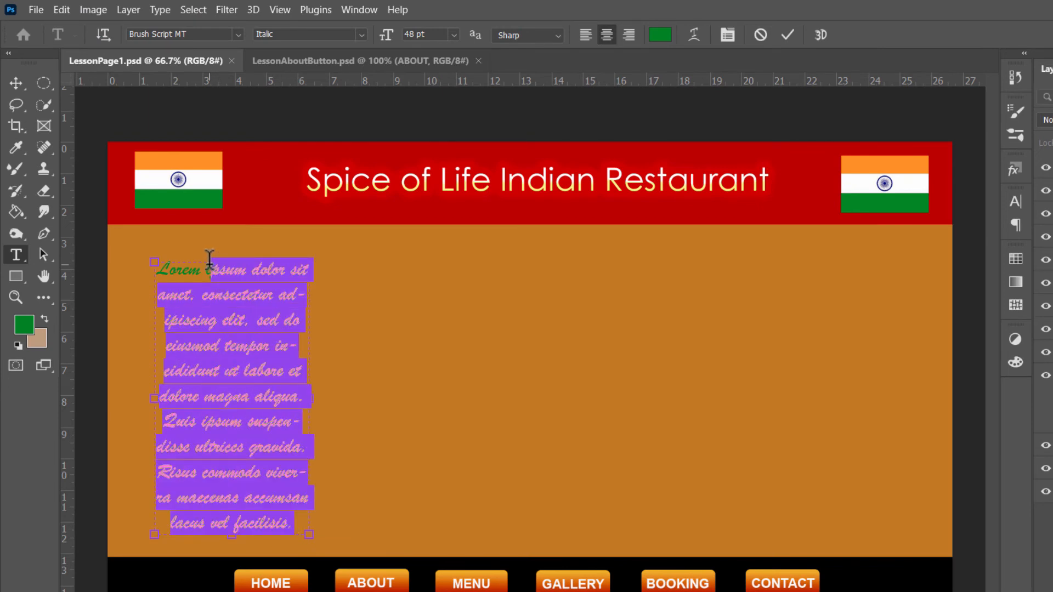
{"action": "key", "text": "BackSpace"}
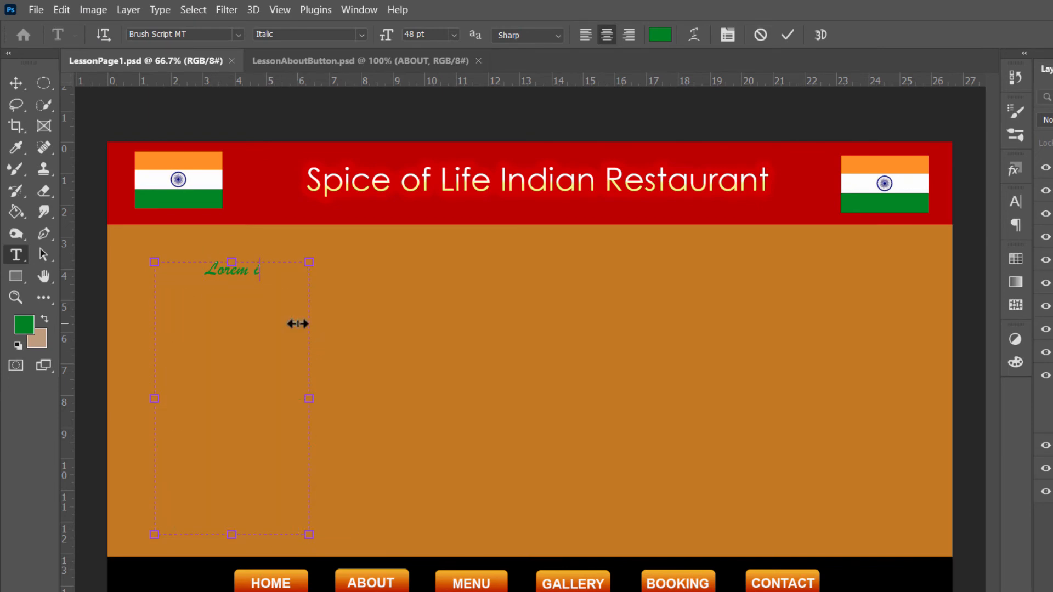
{"action": "key", "text": "BackSpace"}
{"action": "key", "text": "BackSpace"}
{"action": "key", "text": "BackSpace"}
{"action": "key", "text": "BackSpace"}
{"action": "key", "text": "BackSpace"}
{"action": "key", "text": "BackSpace"}
{"action": "key", "text": "ctrl+v"}
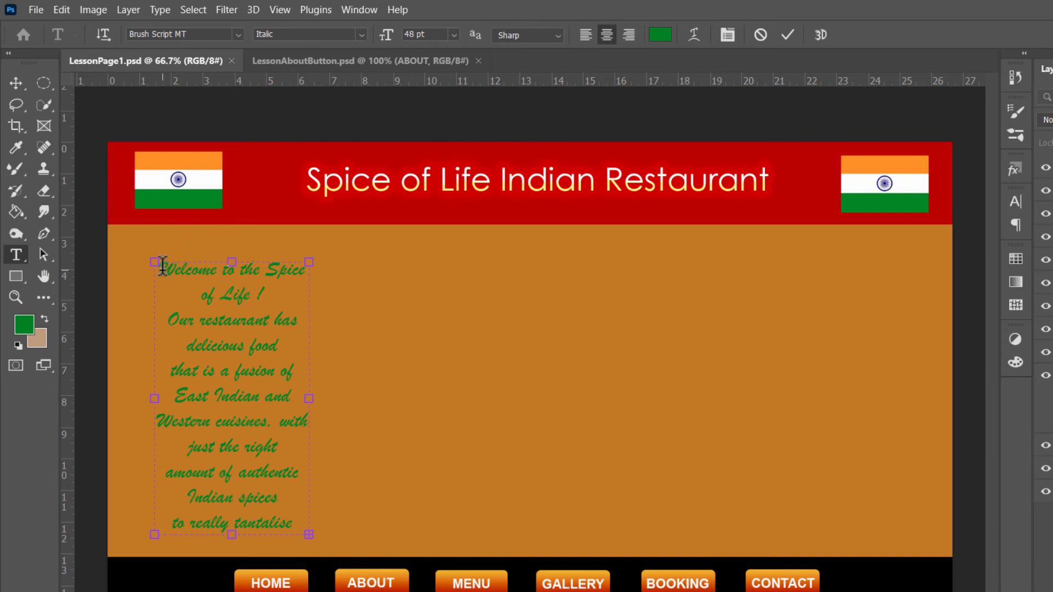
Widen the welcome text box to the right so that "Welcome to the Spice of Life !" fits on one line.
{"action": "left_click_drag", "start_coordinate": [163, 266], "coordinate": [313, 539]}
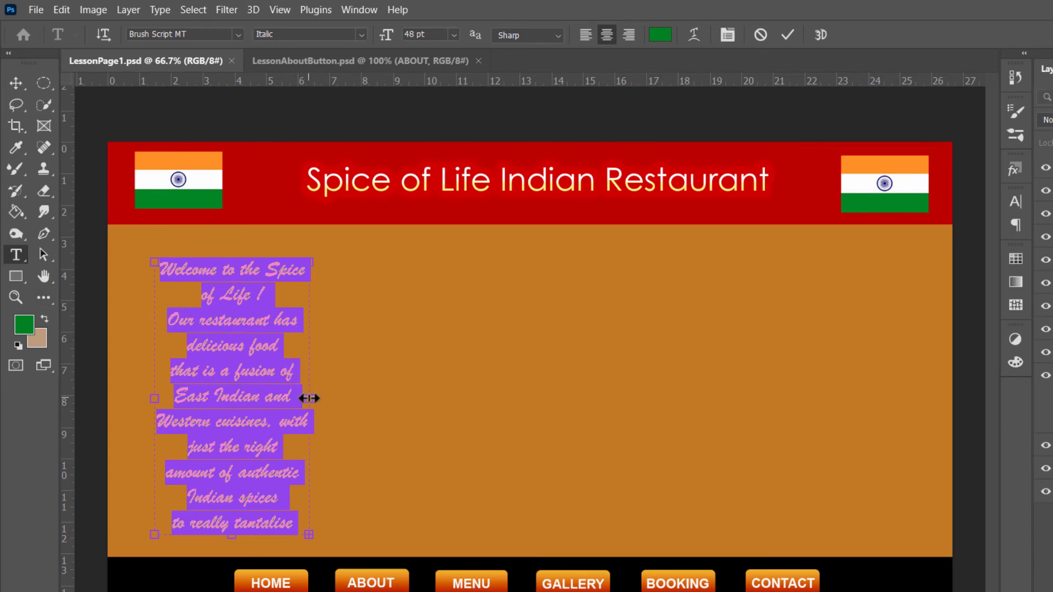
{"action": "left_click_drag", "start_coordinate": [309, 399], "coordinate": [392, 398]}
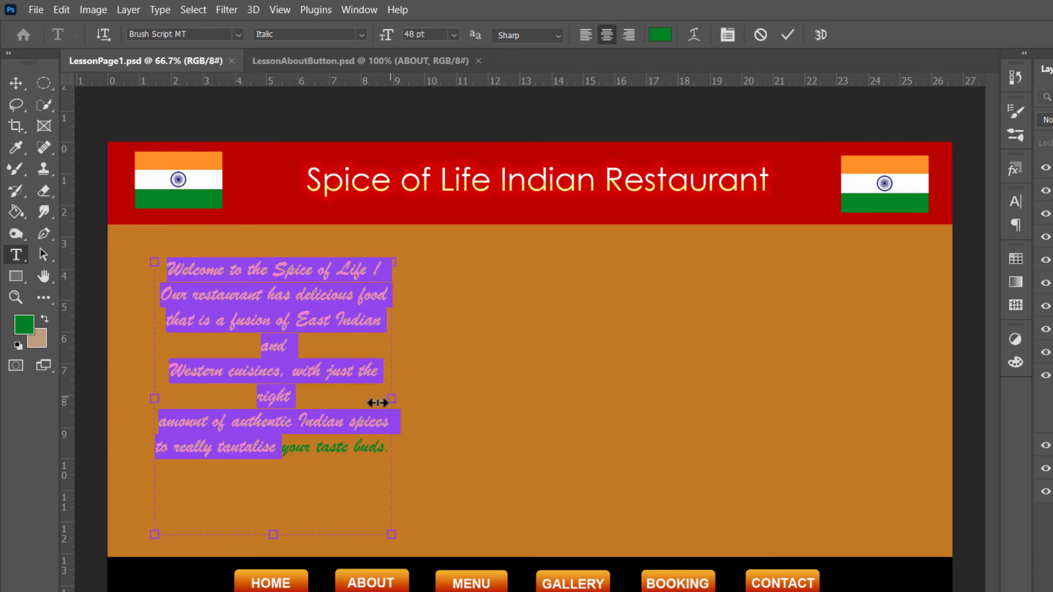
{"action": "left_click", "coordinate": [256, 321]}
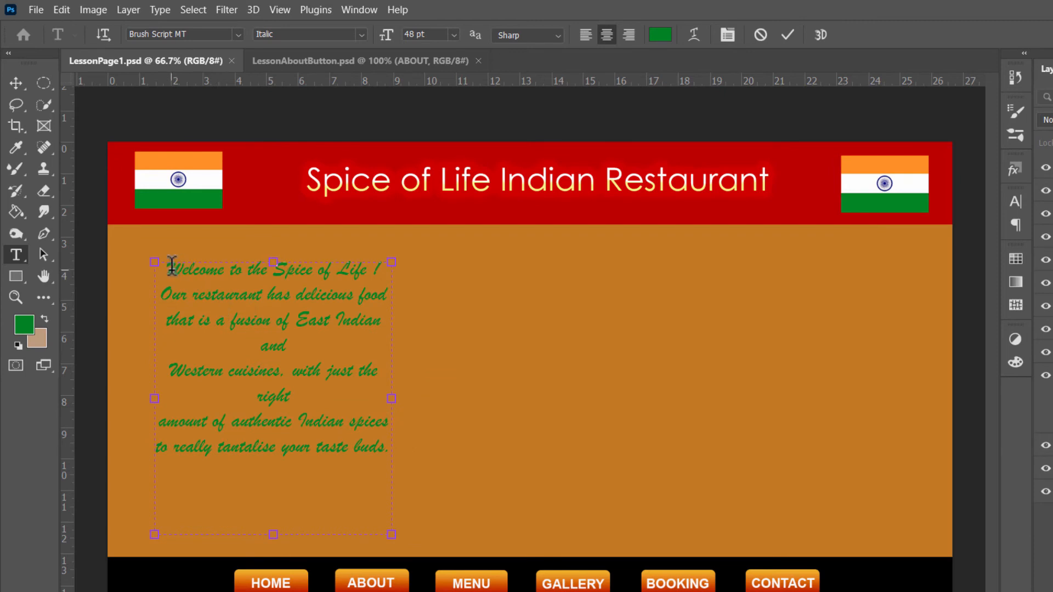
Change the colour of the whole welcome paragraph to the dark green 094404.
{"action": "left_click_drag", "start_coordinate": [167, 265], "coordinate": [395, 447]}
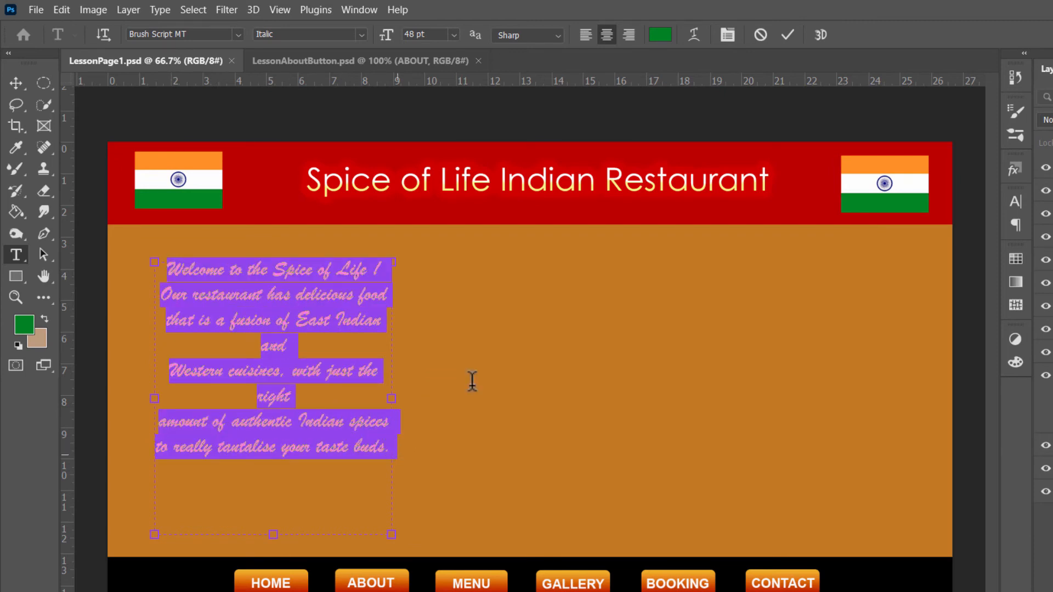
{"action": "left_click", "coordinate": [660, 35]}
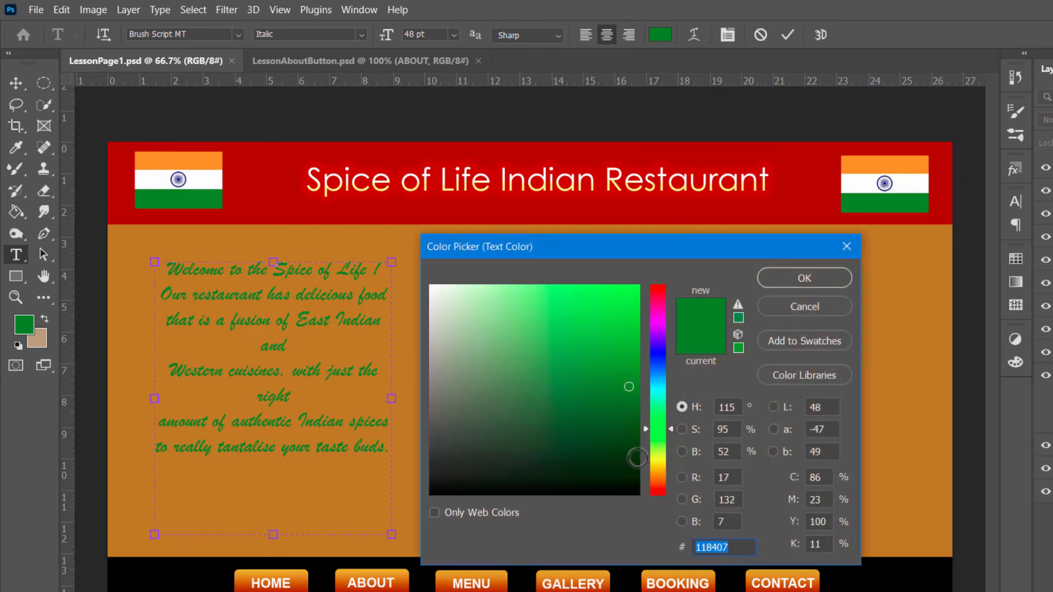
{"action": "left_click", "coordinate": [627, 439]}
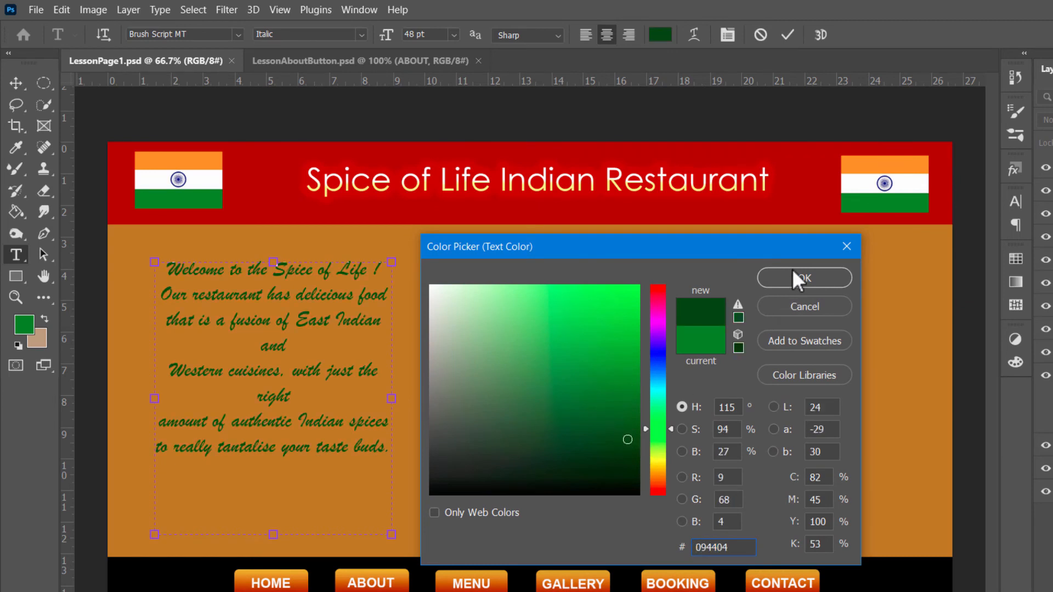
{"action": "left_click", "coordinate": [804, 274]}
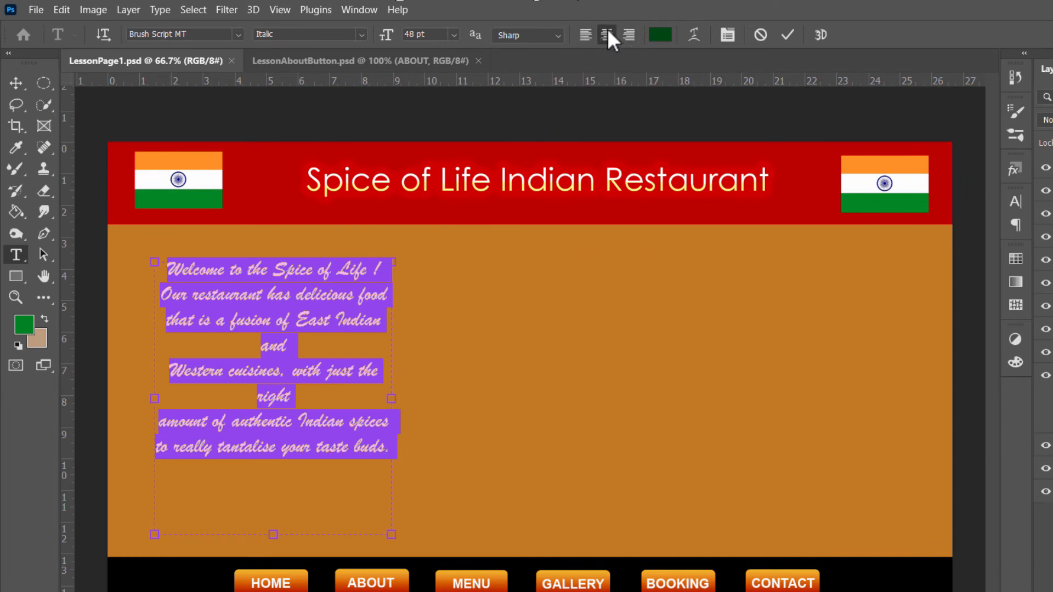
Left-align the welcome paragraph after trying right and centre alignment, and widen its box so the six lines fit without extra wrapping.
{"action": "left_click", "coordinate": [630, 34]}
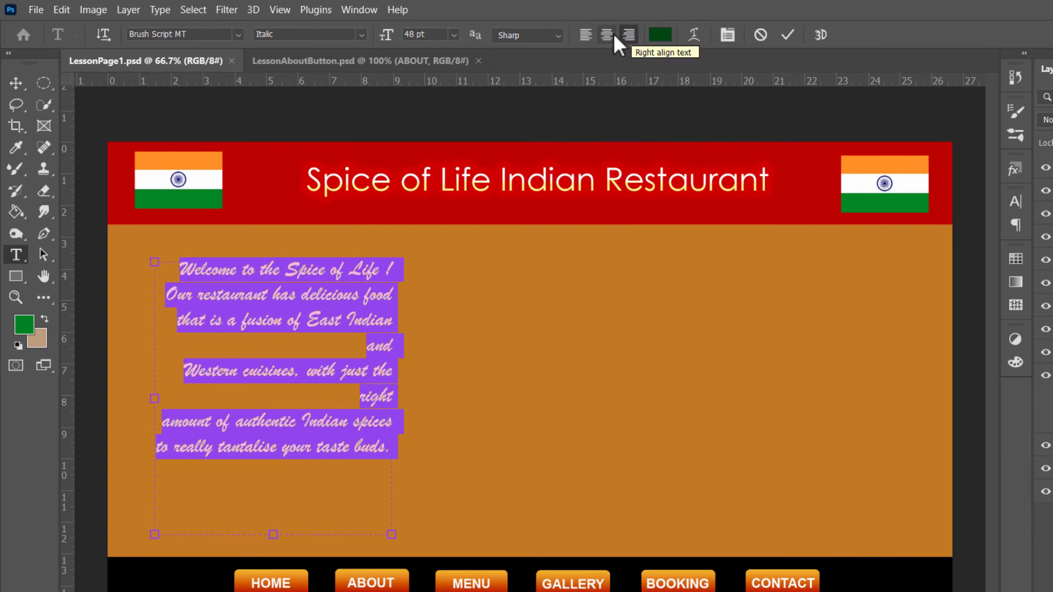
{"action": "left_click", "coordinate": [612, 34]}
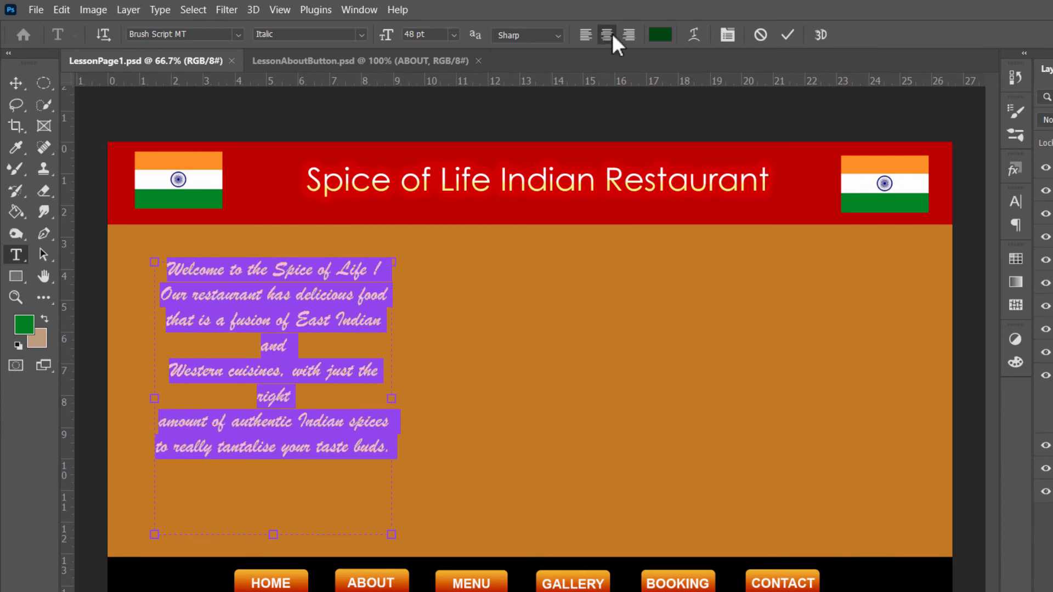
{"action": "left_click", "coordinate": [584, 36]}
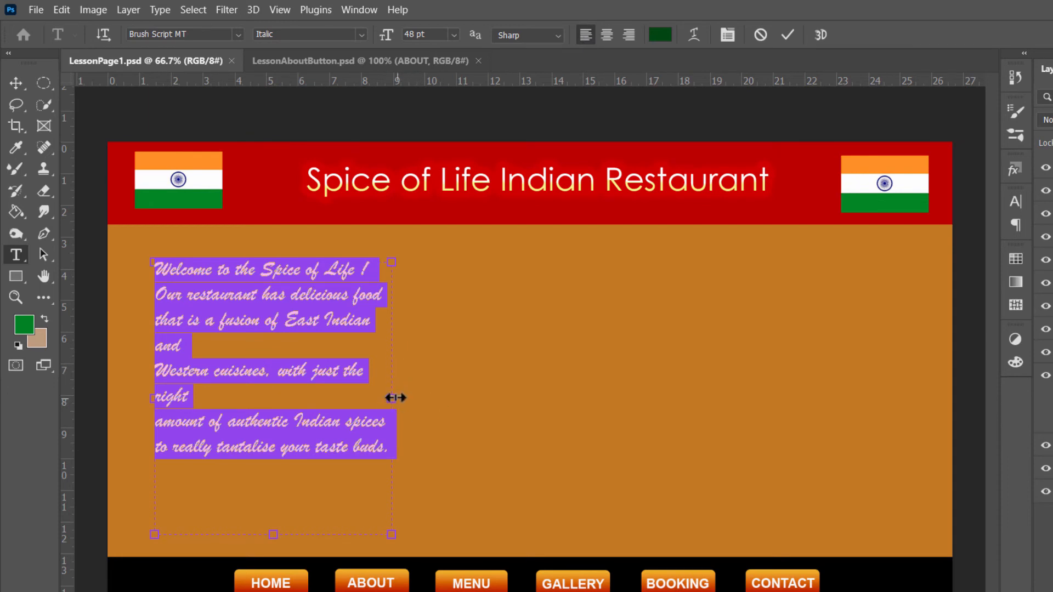
{"action": "left_click_drag", "start_coordinate": [399, 397], "coordinate": [415, 396]}
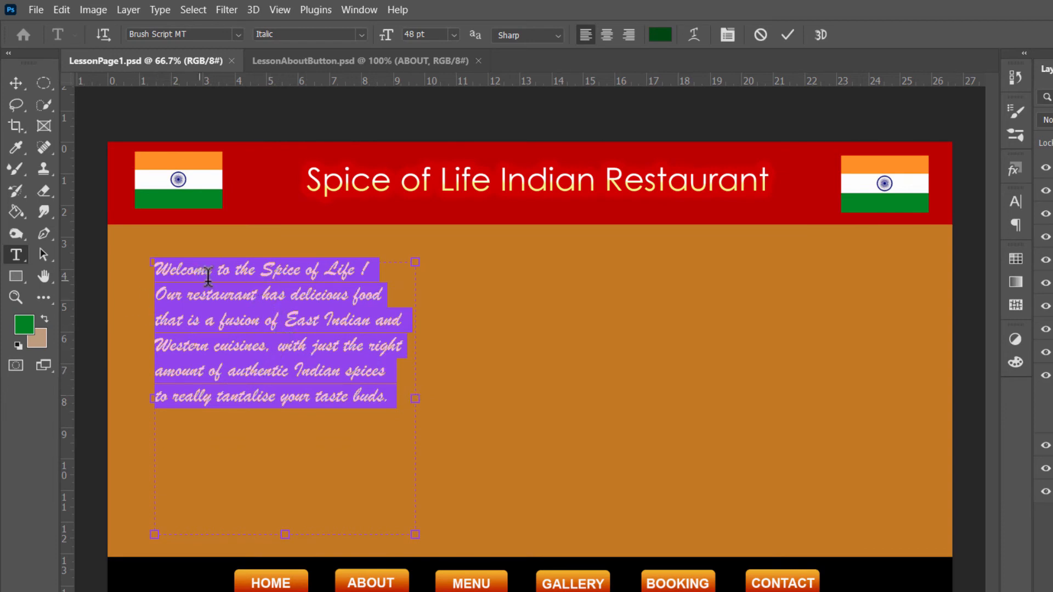
Try the welcome paragraph at 60 pt, and set its font size to 50 pt.
{"action": "left_click", "coordinate": [453, 35]}
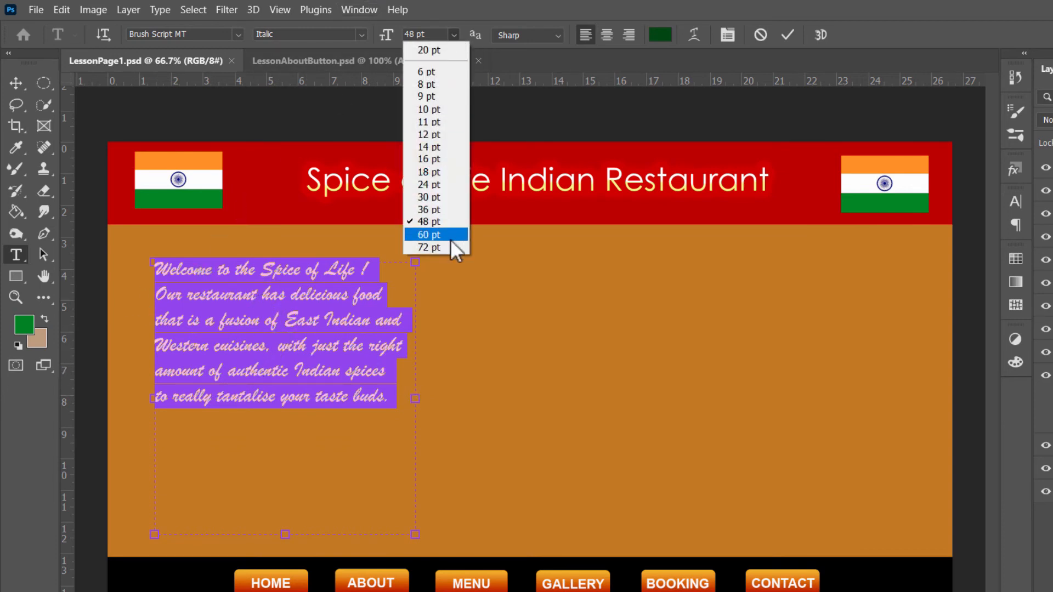
{"action": "left_click", "coordinate": [433, 235]}
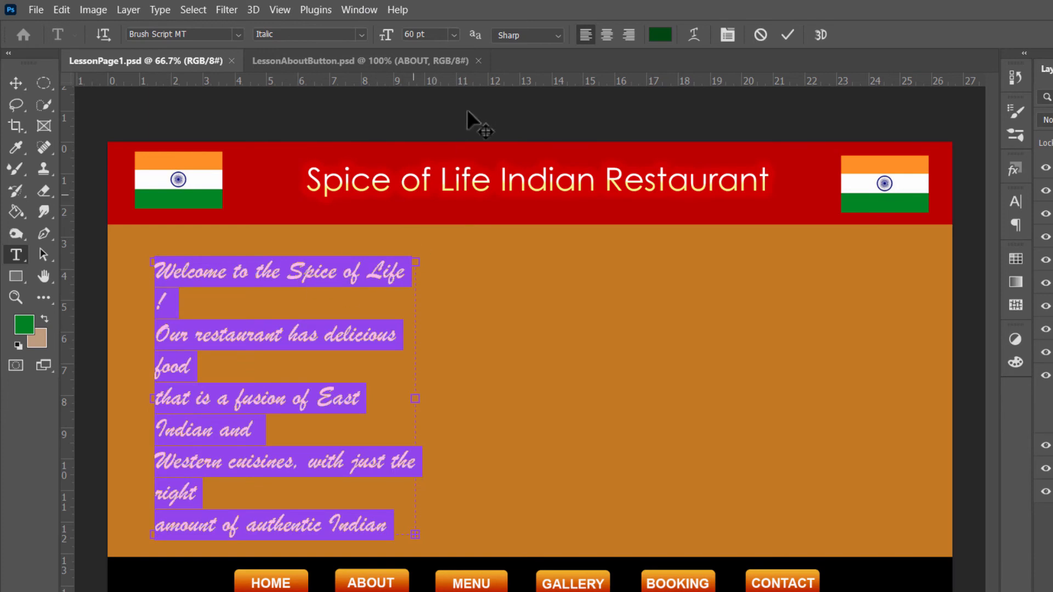
{"action": "left_click", "coordinate": [418, 37]}
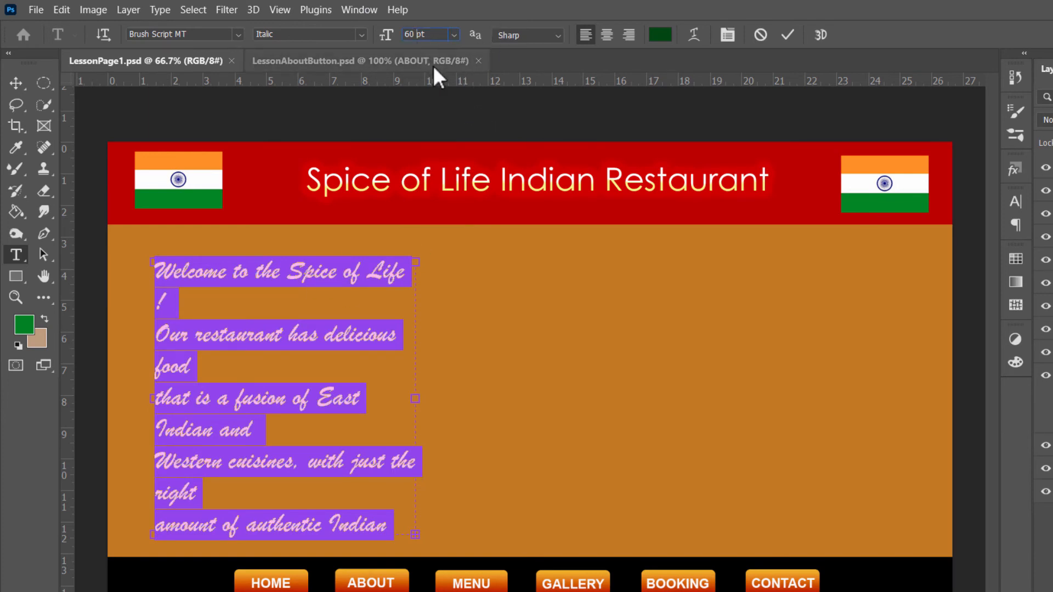
{"action": "key", "text": "BackSpace"}
{"action": "key", "text": "BackSpace"}
{"action": "key", "text": "BackSpace"}
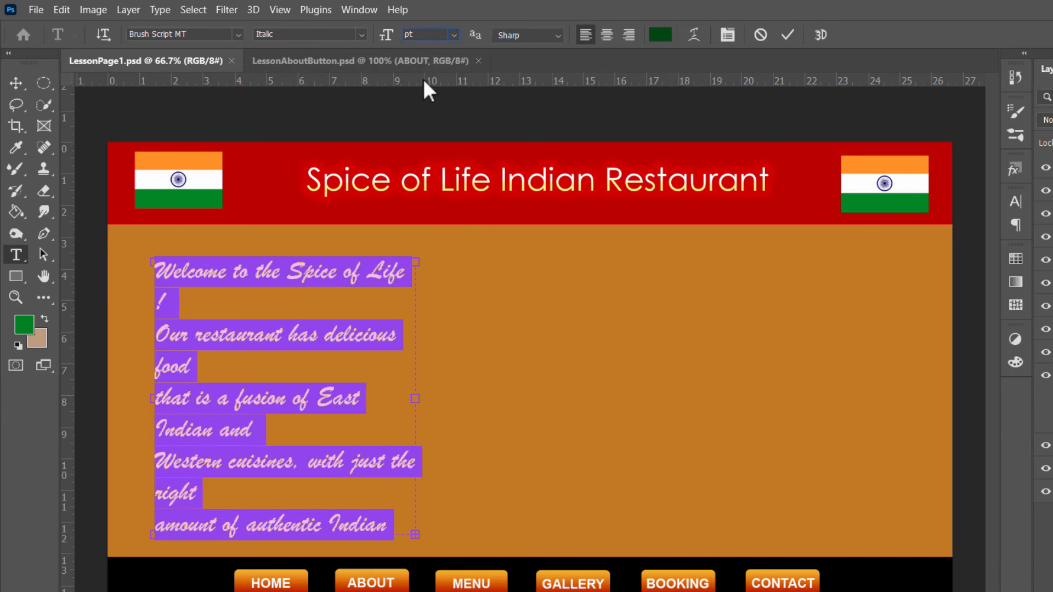
{"action": "type", "text": "50"}
{"action": "key", "text": "Return"}
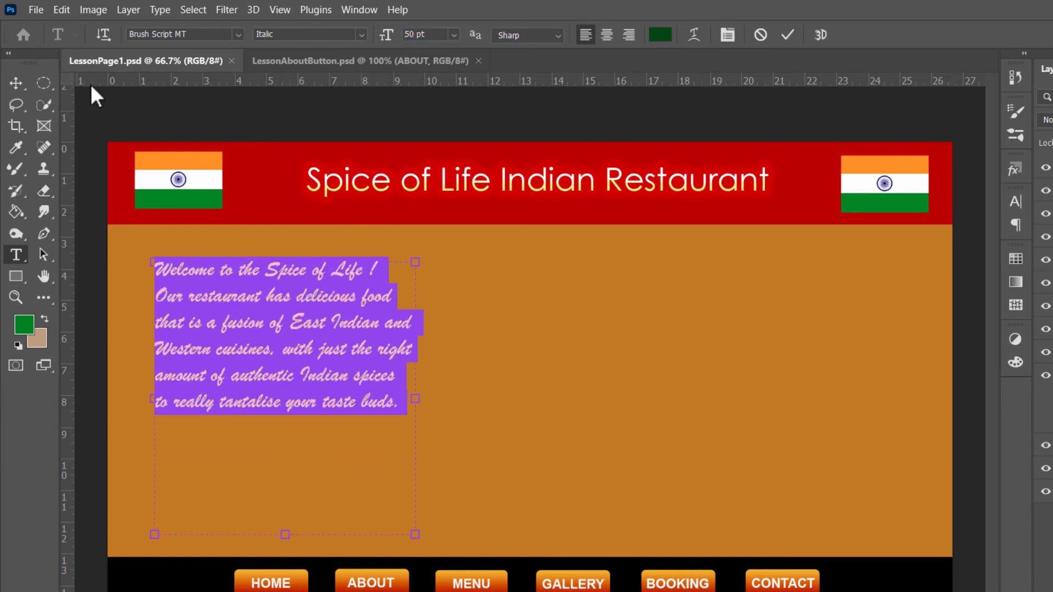
Move the welcome paragraph down to about the vertical middle of the orange area.
{"action": "left_click", "coordinate": [15, 82]}
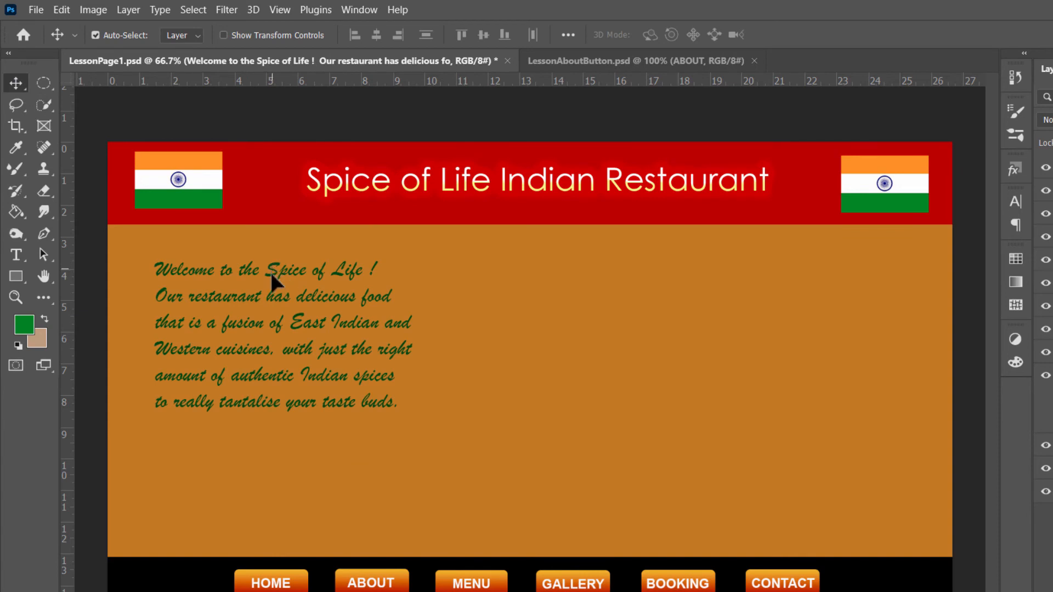
{"action": "left_click_drag", "start_coordinate": [271, 273], "coordinate": [272, 311]}
{"action": "left_click", "coordinate": [298, 113]}
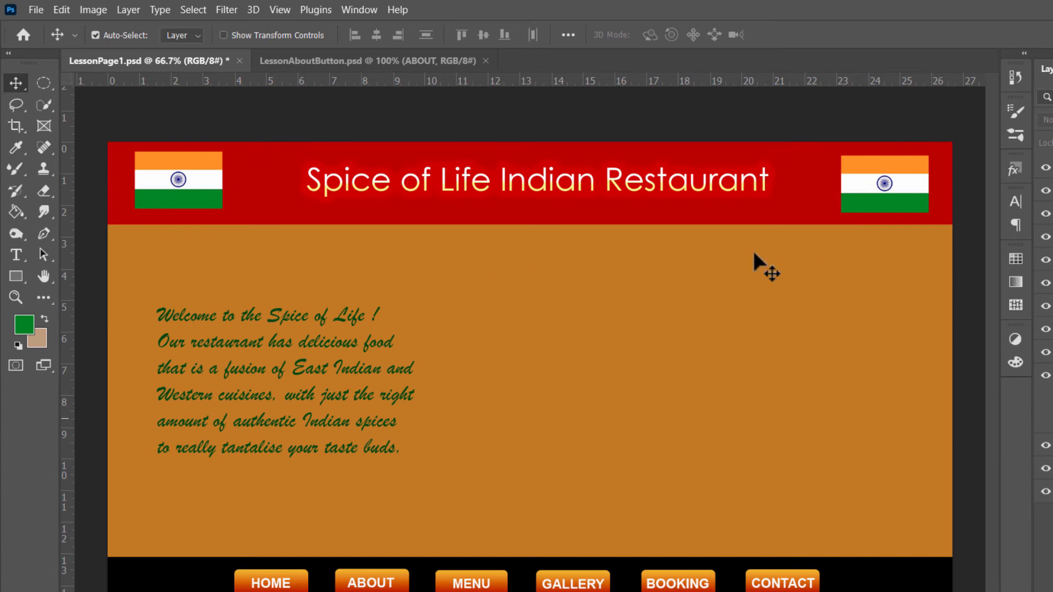
Place the IndianSpices.JPG picture as an embedded image on the home page.
{"action": "left_click", "coordinate": [33, 10]}
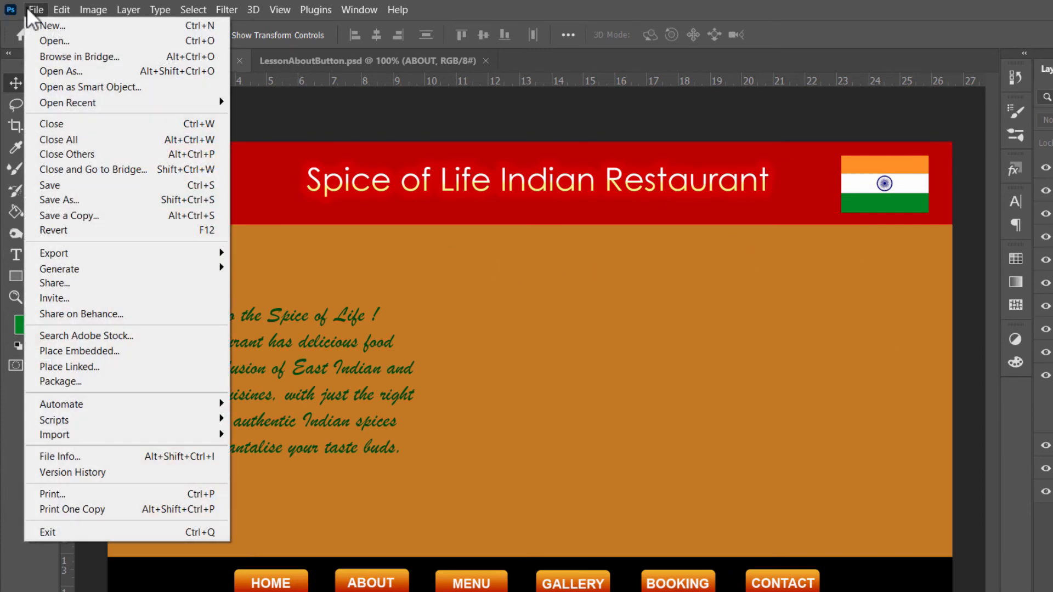
{"action": "left_click", "coordinate": [71, 350]}
{"action": "scroll", "coordinate": [538, 316], "scroll_direction": "down", "scroll_amount": 8}
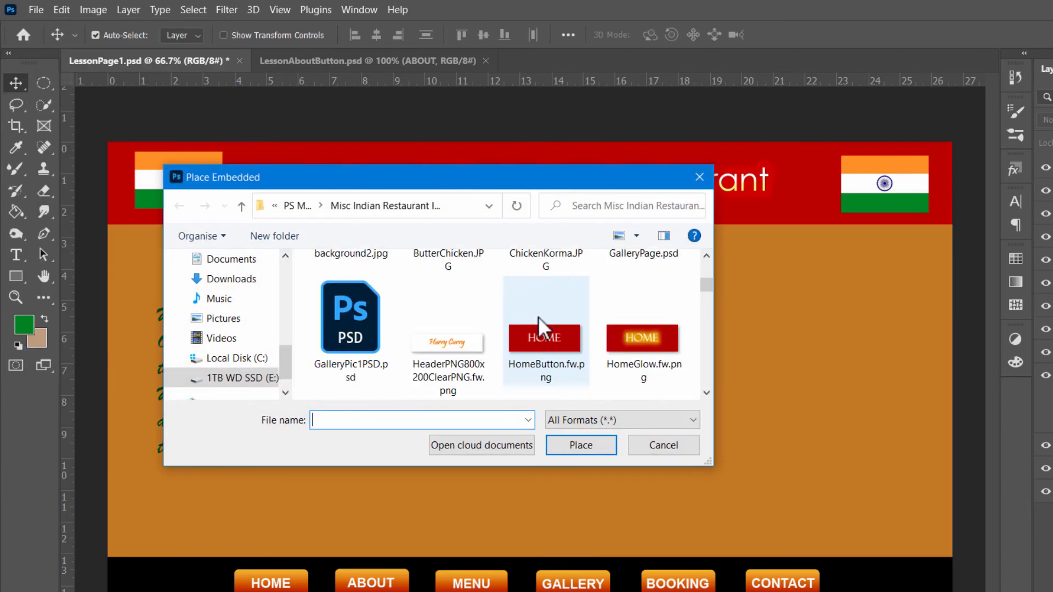
{"action": "scroll", "coordinate": [538, 320], "scroll_direction": "down", "scroll_amount": 2}
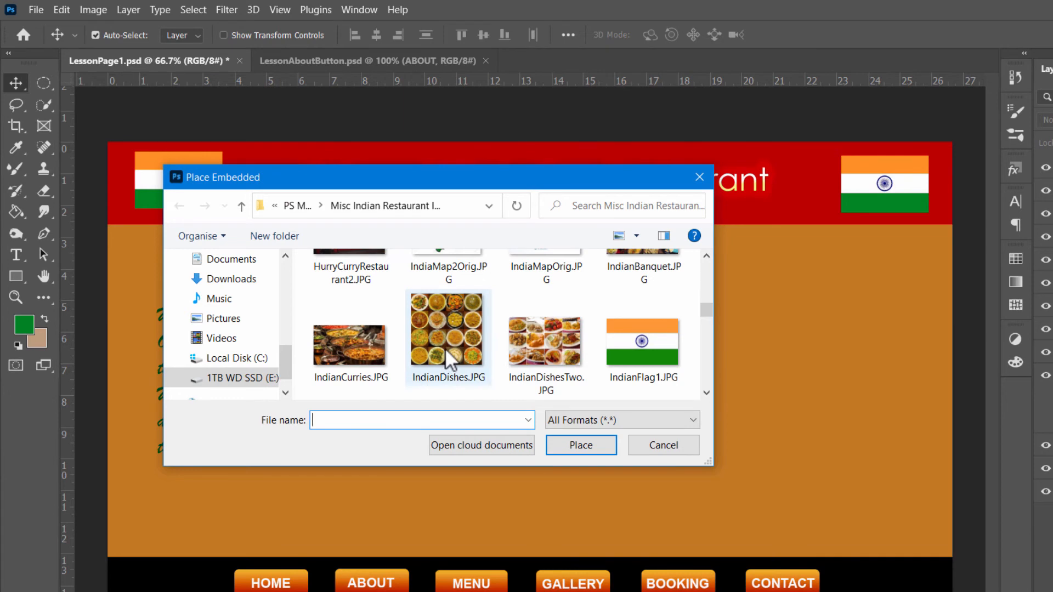
{"action": "scroll", "coordinate": [455, 350], "scroll_direction": "down", "scroll_amount": 3}
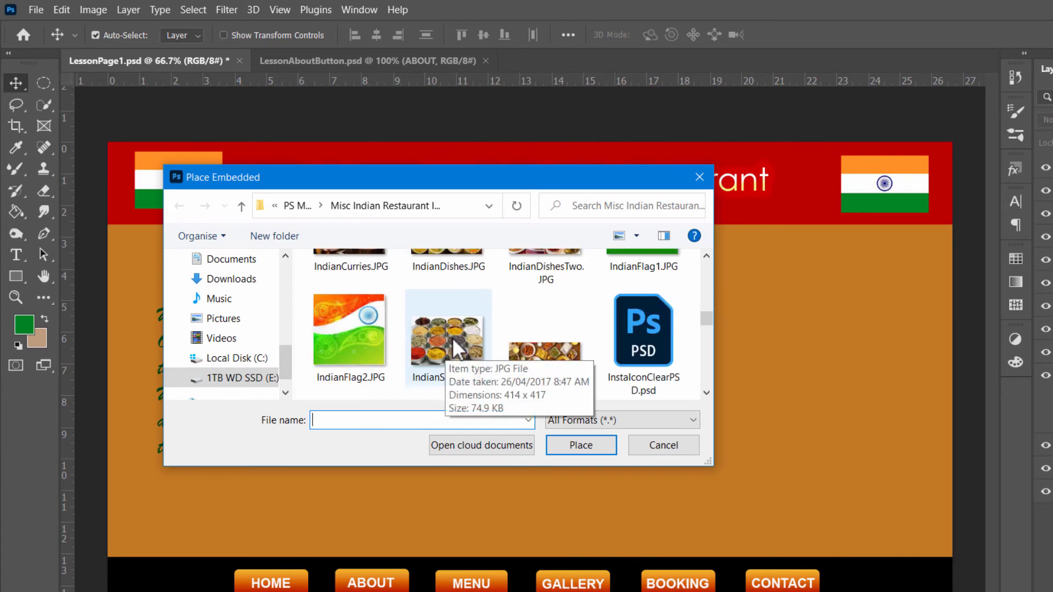
{"action": "scroll", "coordinate": [453, 338], "scroll_direction": "up", "scroll_amount": 1}
{"action": "left_click", "coordinate": [473, 336]}
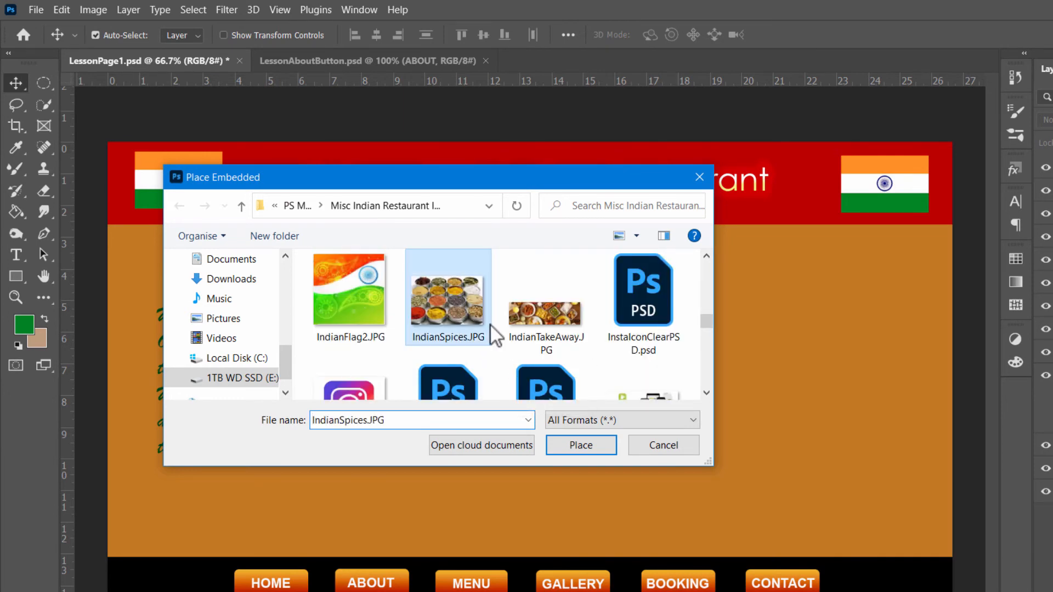
{"action": "left_click", "coordinate": [571, 442]}
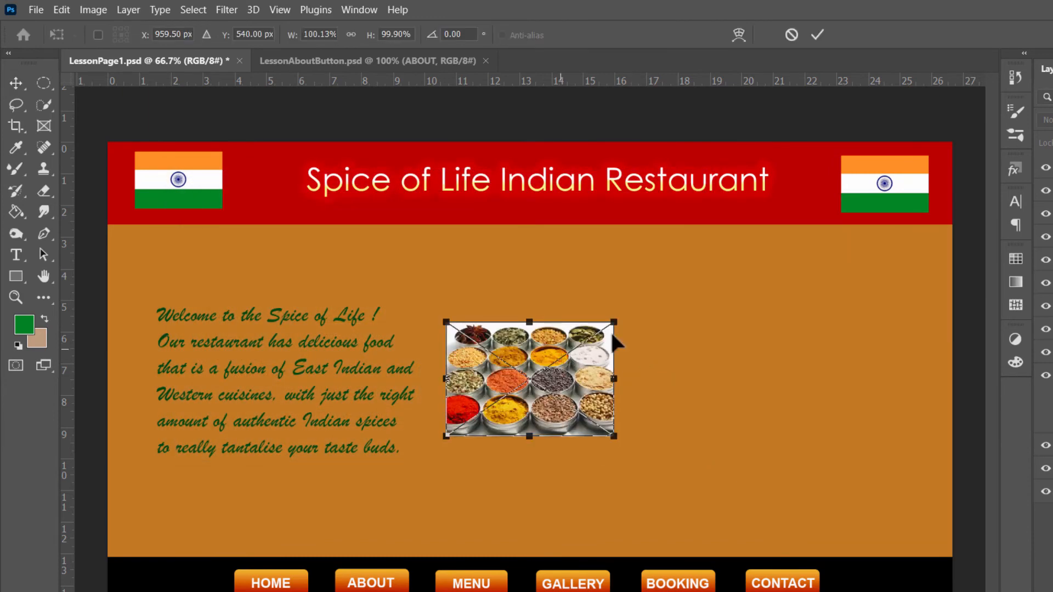
Enlarge the spices picture to about 214% width and 199% height, and position it beside the welcome paragraph in the orange area.
{"action": "left_click_drag", "start_coordinate": [614, 323], "coordinate": [770, 236]}
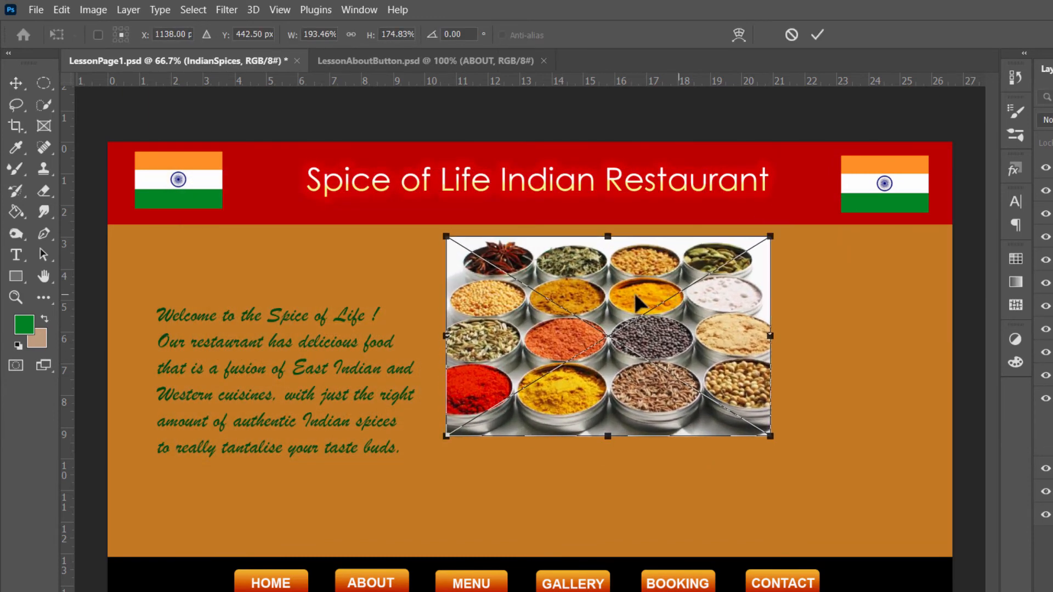
{"action": "left_click_drag", "start_coordinate": [637, 298], "coordinate": [704, 349]}
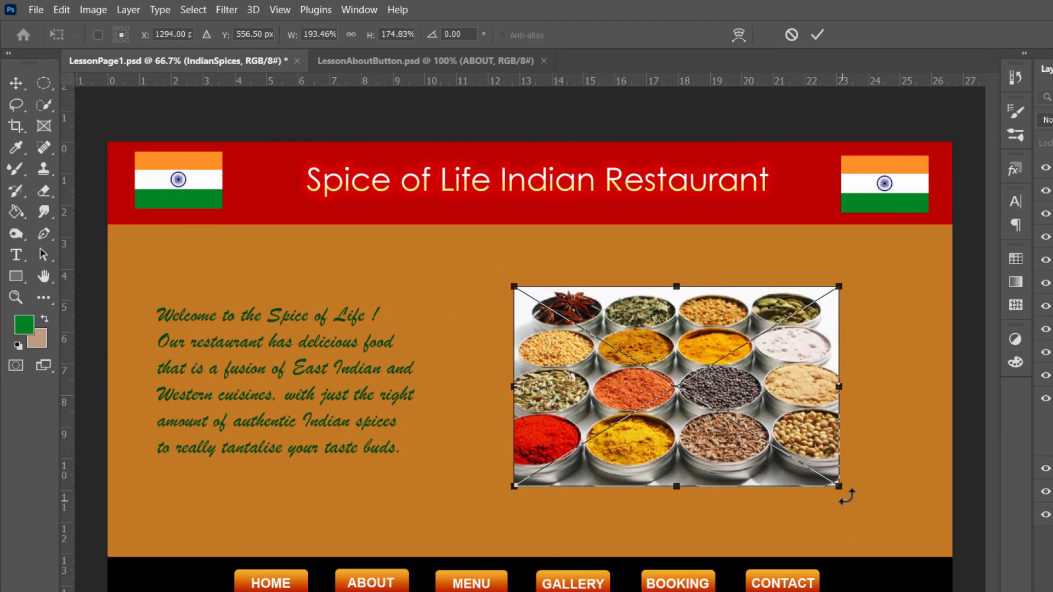
{"action": "left_click_drag", "start_coordinate": [839, 487], "coordinate": [874, 515]}
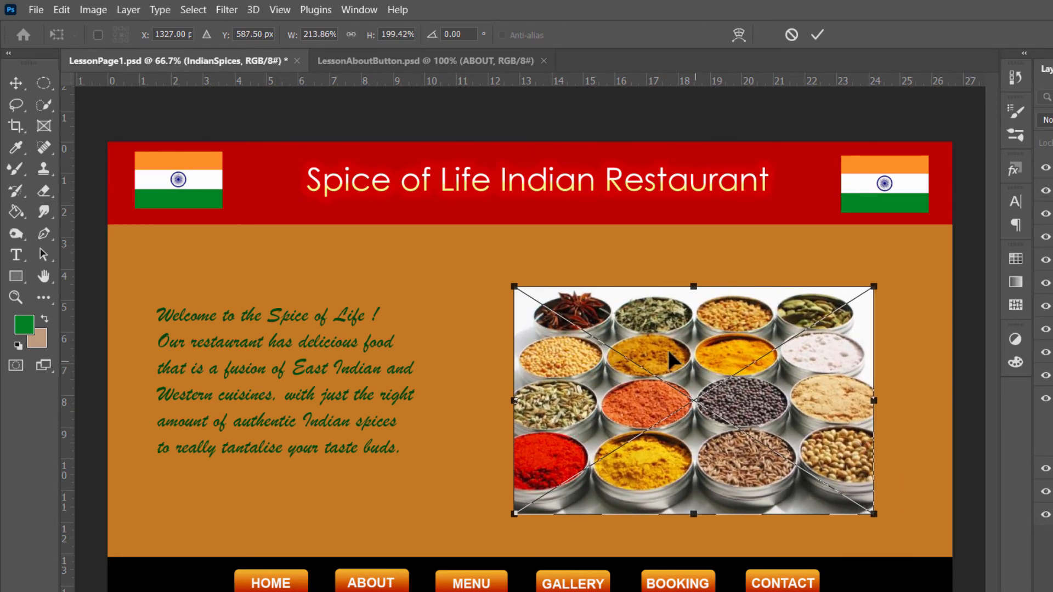
{"action": "left_click_drag", "start_coordinate": [695, 363], "coordinate": [664, 344]}
{"action": "key", "text": "Return"}
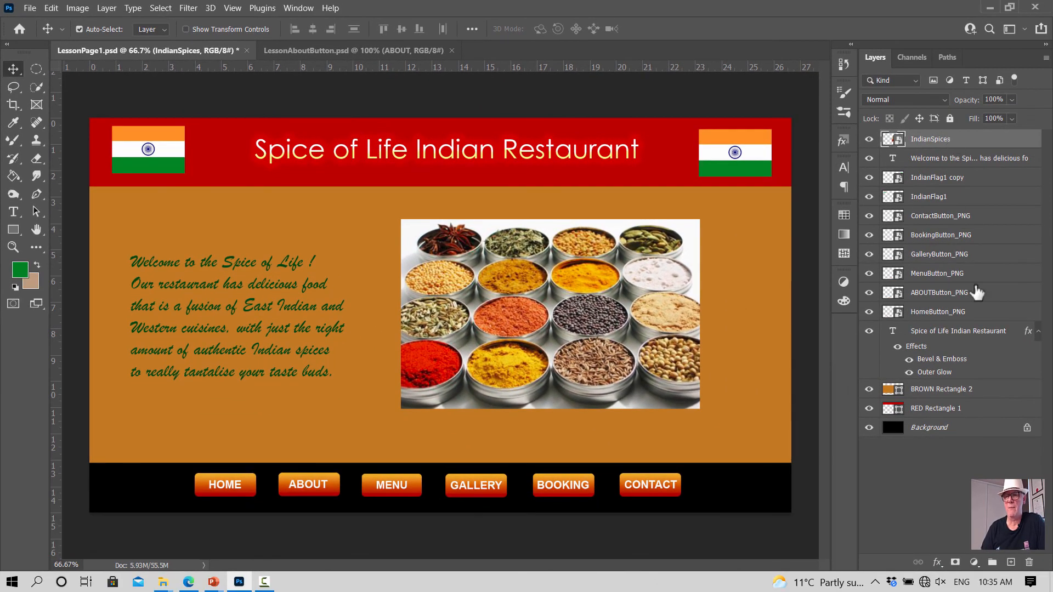
Add a drop shadow to the spices picture and change the shadow colour to bright red.
{"action": "left_click", "coordinate": [937, 563]}
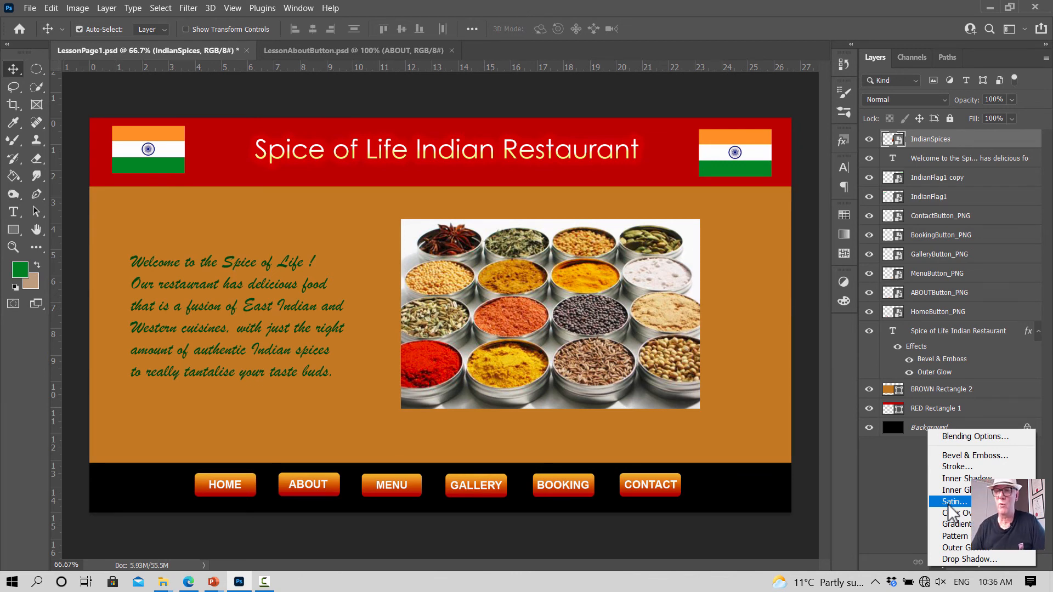
{"action": "left_click", "coordinate": [979, 559]}
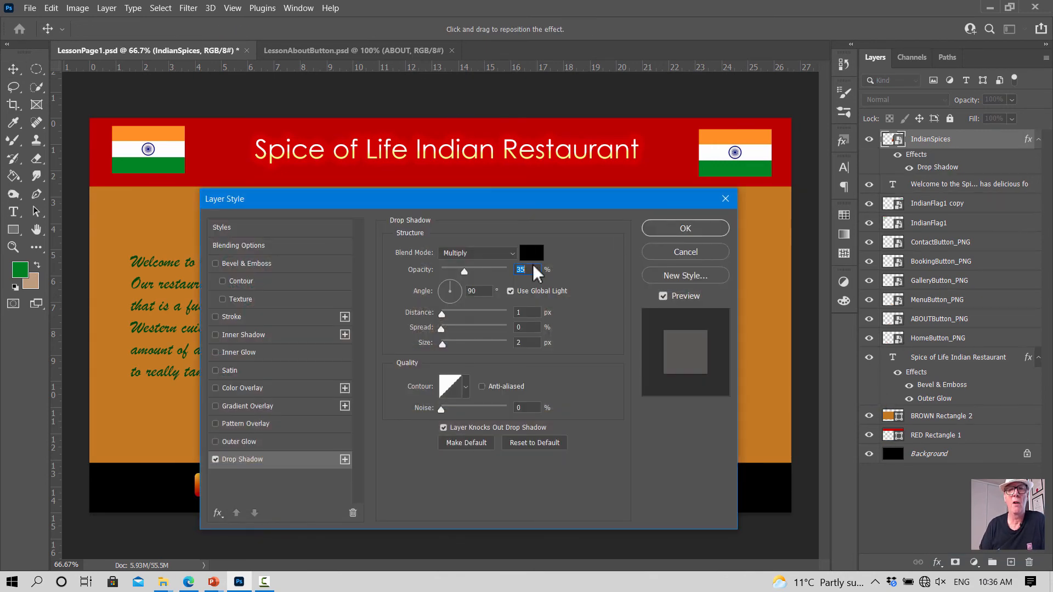
{"action": "left_click", "coordinate": [531, 253]}
{"action": "left_click", "coordinate": [532, 244]}
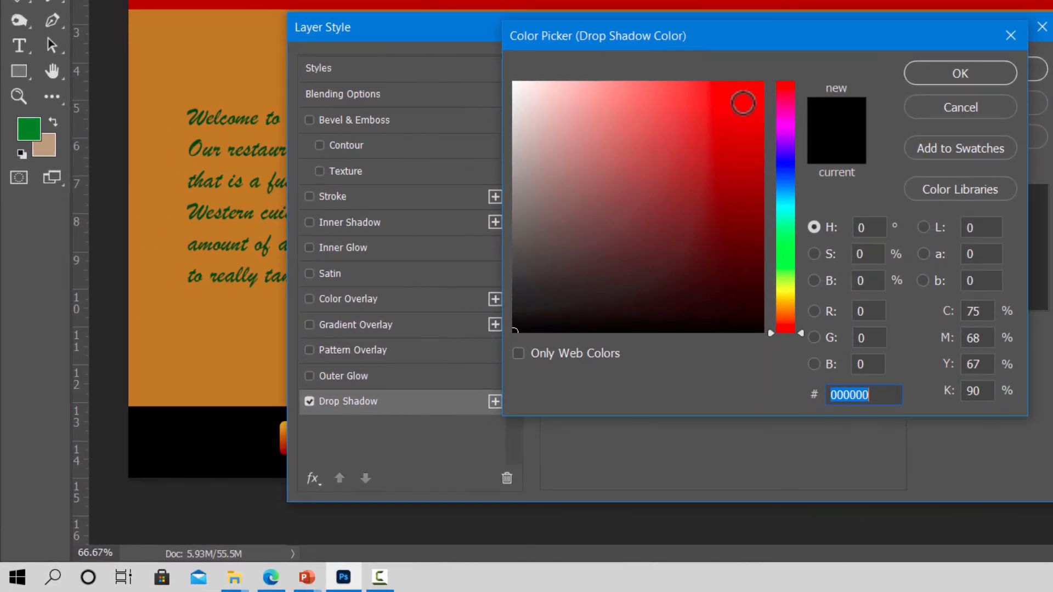
{"action": "left_click", "coordinate": [945, 76]}
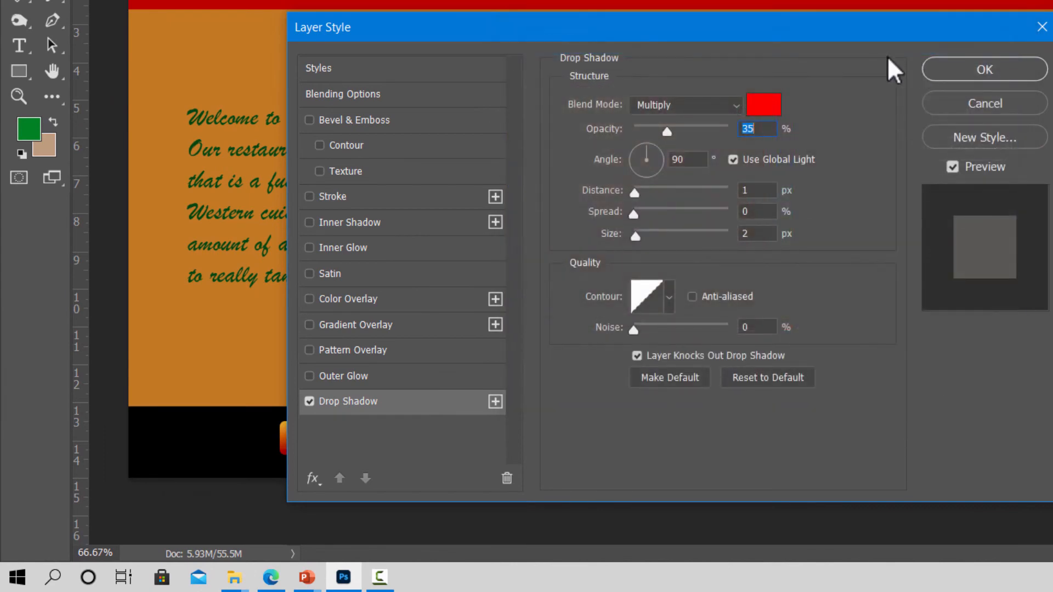
Set the picture's drop shadow to 91% opacity, 4% spread and 90 px size, and apply the effect.
{"action": "left_click_drag", "start_coordinate": [764, 39], "coordinate": [303, 0]}
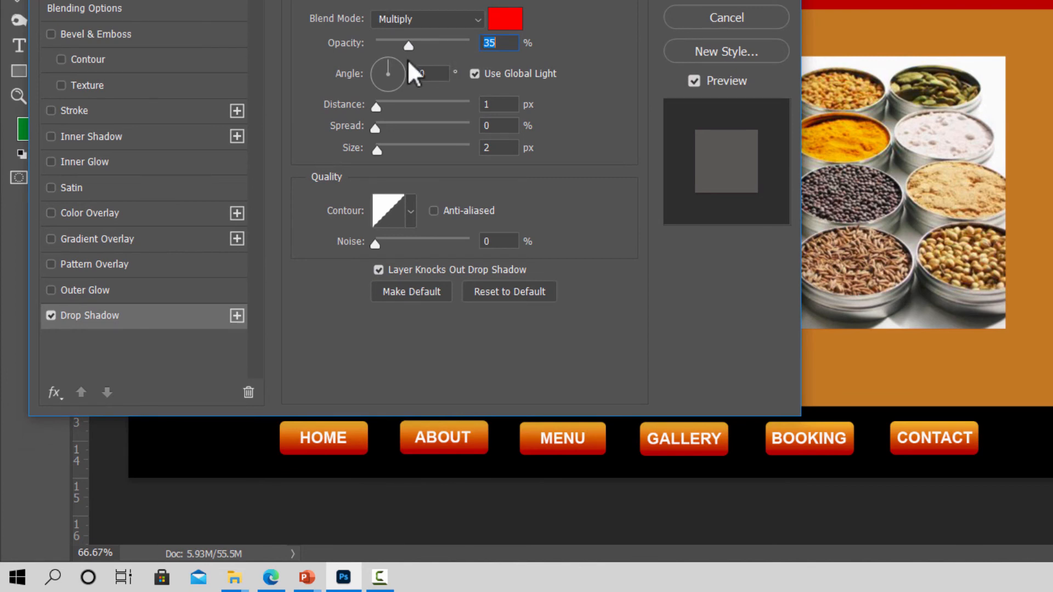
{"action": "type", "text": "38"}
{"action": "left_click_drag", "start_coordinate": [459, 48], "coordinate": [456, 47]}
{"action": "left_click_drag", "start_coordinate": [374, 243], "coordinate": [343, 243]}
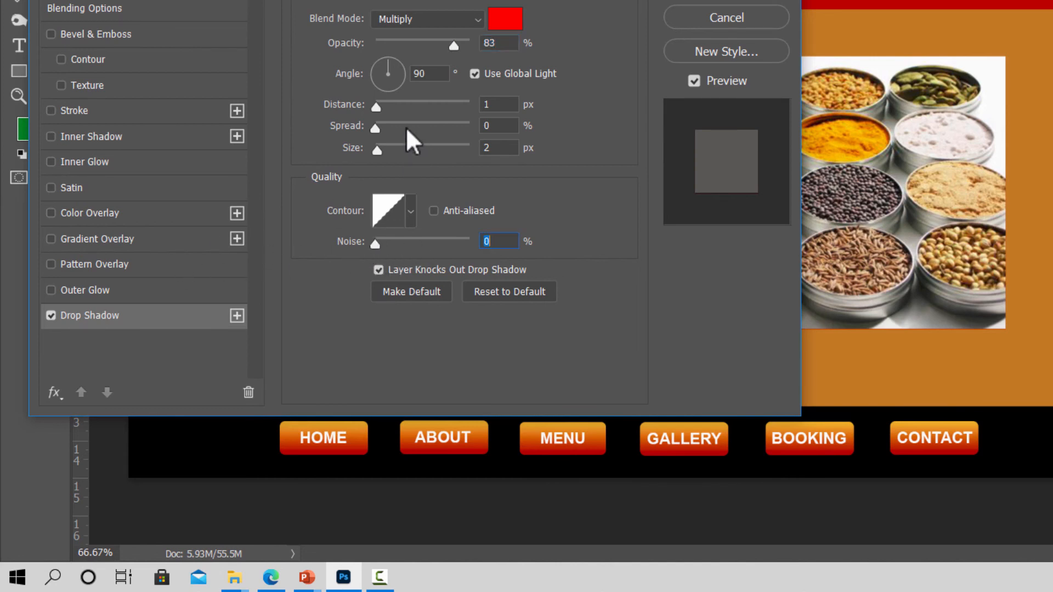
{"action": "left_click_drag", "start_coordinate": [375, 147], "coordinate": [412, 150]}
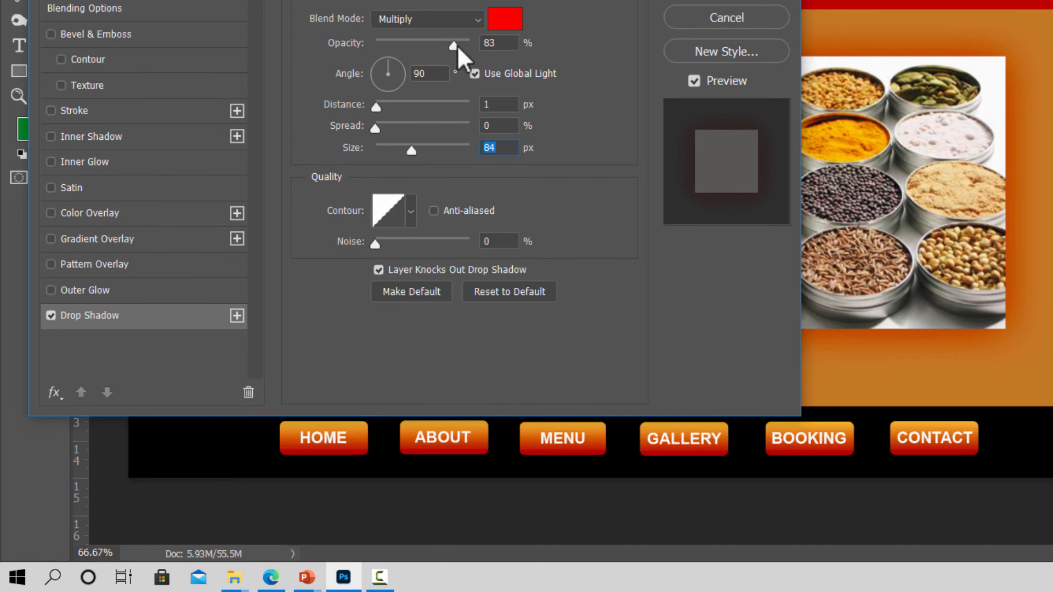
{"action": "mouse_move", "coordinate": [457, 45]}
{"action": "left_mouse_down"}
{"action": "mouse_move", "coordinate": [417, 40]}
{"action": "mouse_move", "coordinate": [469, 42]}
{"action": "left_mouse_up"}
{"action": "left_click_drag", "start_coordinate": [460, 48], "coordinate": [460, 46]}
{"action": "left_click_drag", "start_coordinate": [415, 146], "coordinate": [380, 121]}
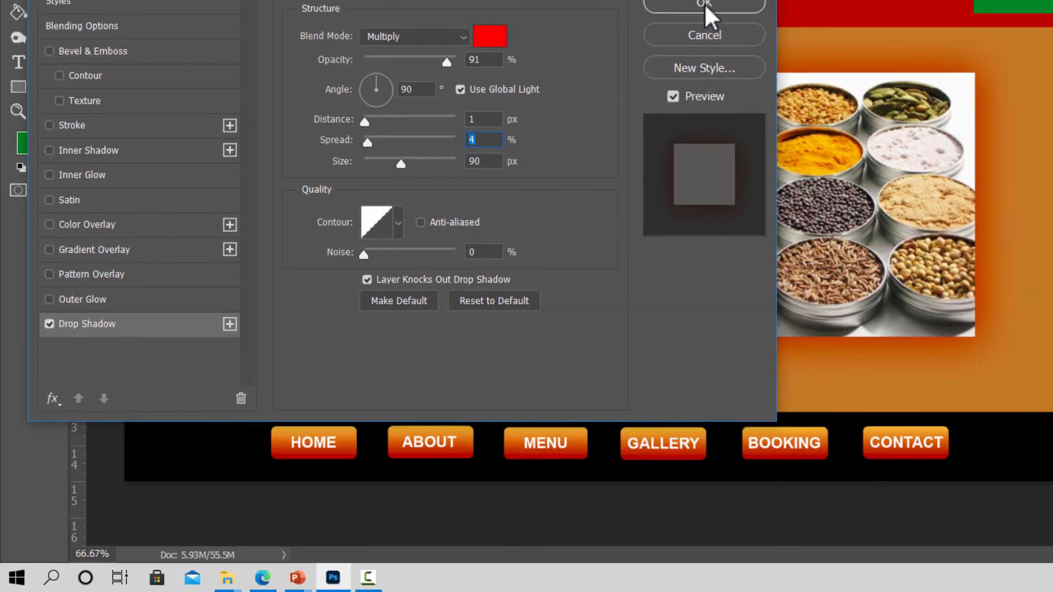
{"action": "left_click", "coordinate": [705, 5]}
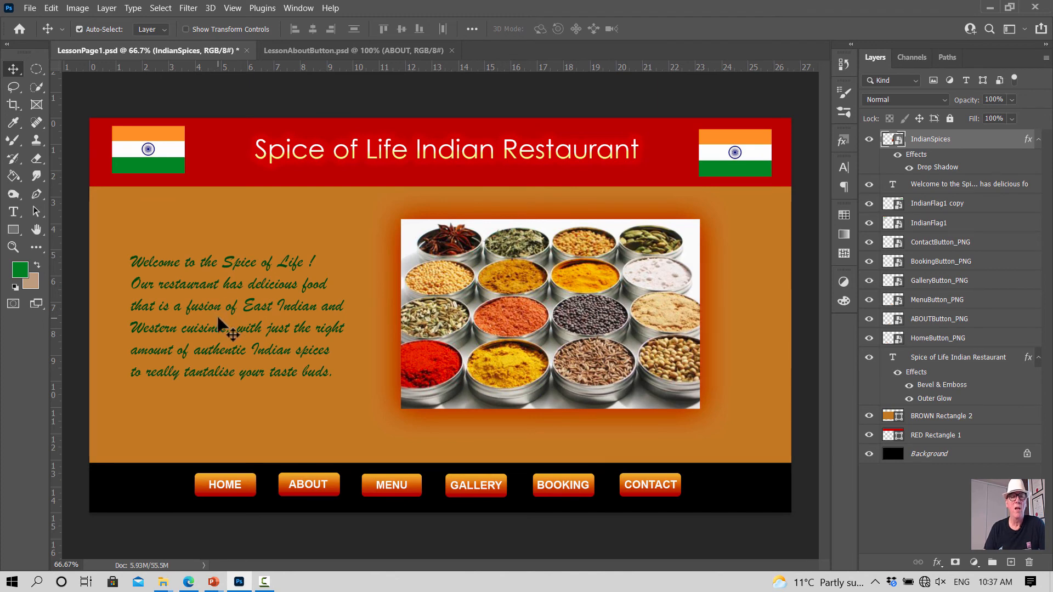
Save the document on the computer under the new name LessonPage1_home.psd in the L9 Website Mockup folder.
{"action": "left_click", "coordinate": [31, 8]}
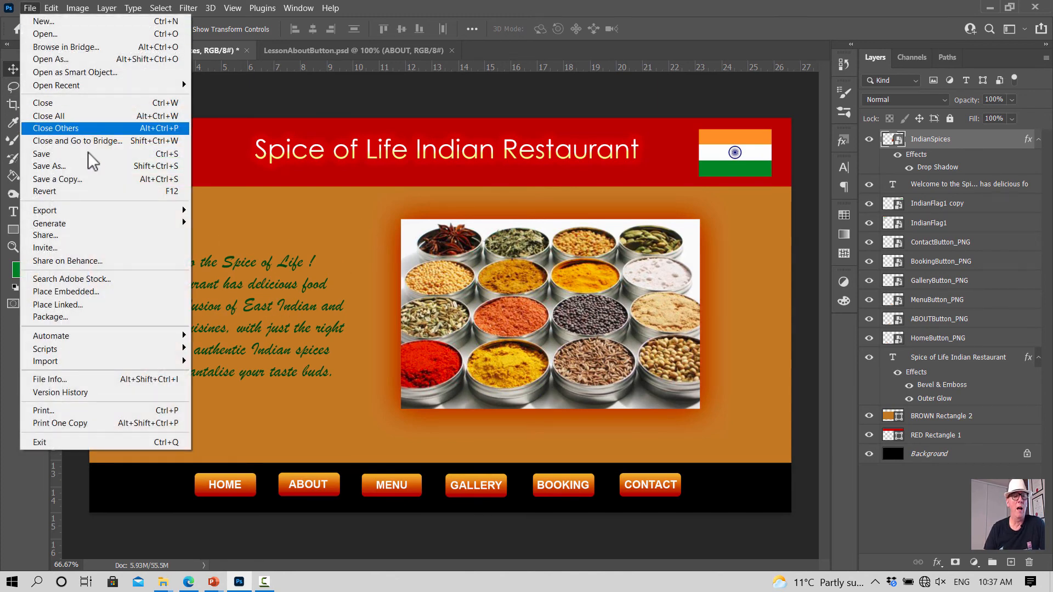
{"action": "left_click", "coordinate": [53, 166]}
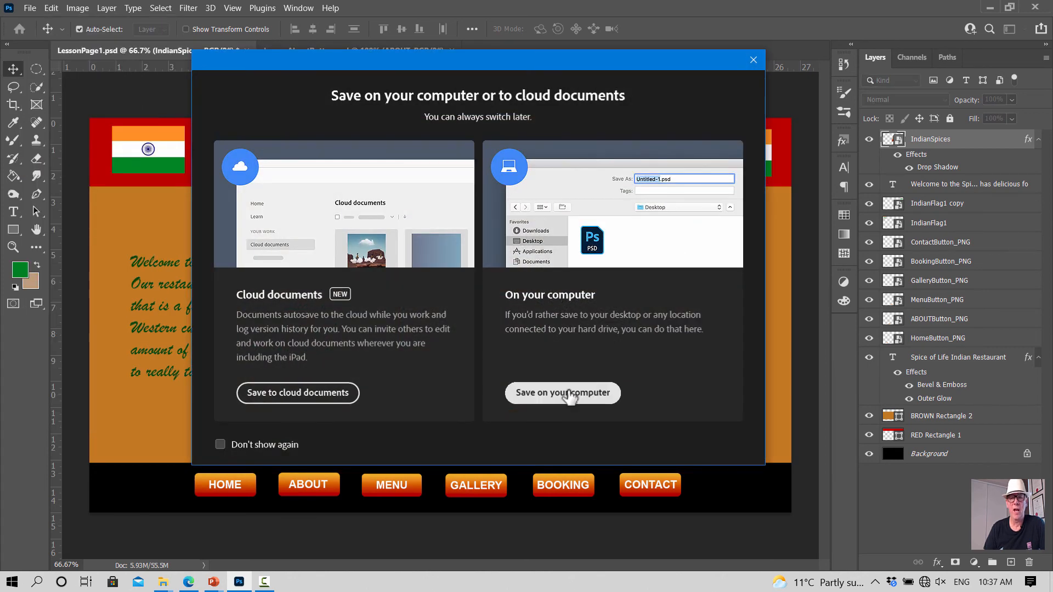
{"action": "left_click", "coordinate": [565, 393]}
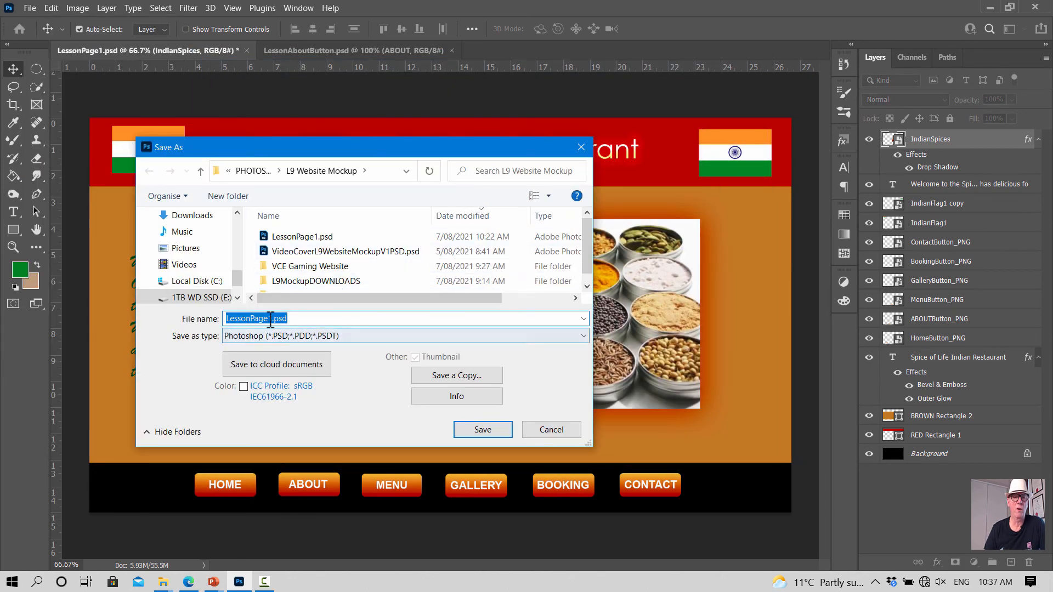
{"action": "left_click", "coordinate": [273, 320]}
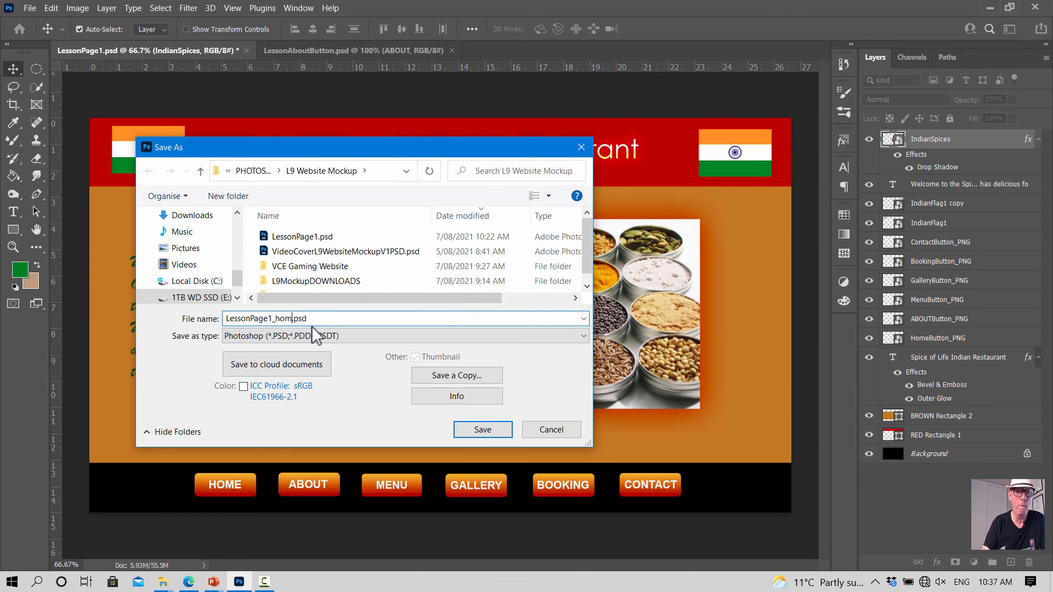
{"action": "type", "text": "_home"}
{"action": "left_click", "coordinate": [484, 429]}
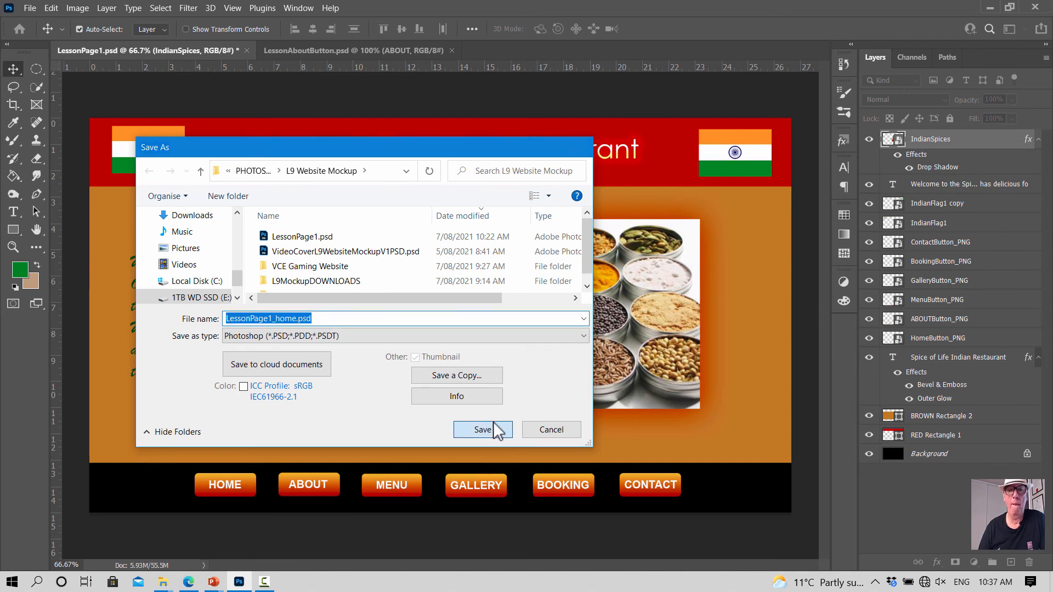
{"action": "left_click", "coordinate": [678, 157]}
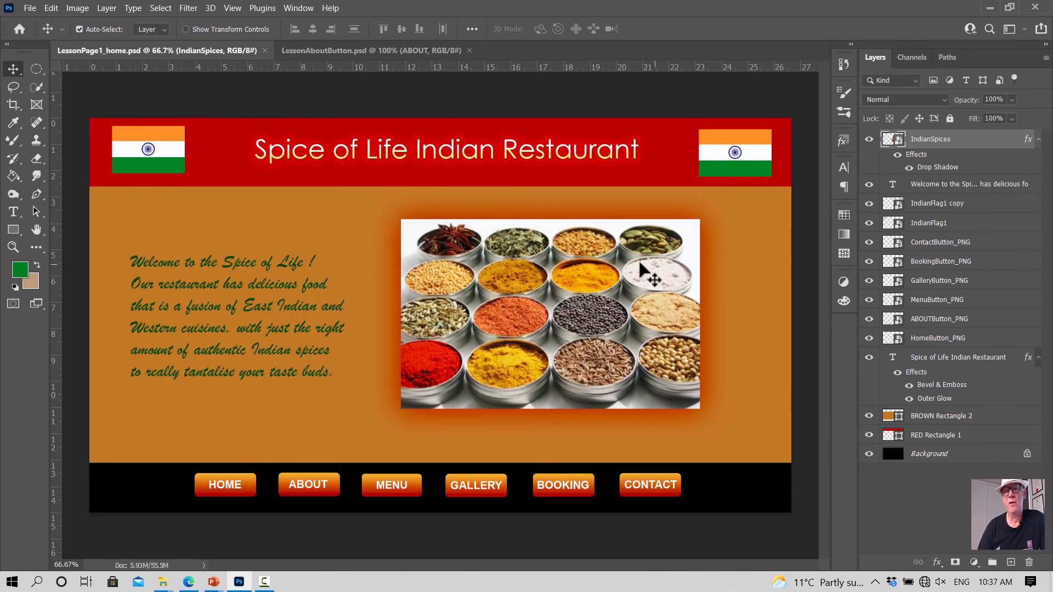
{"action": "left_click", "coordinate": [30, 8]}
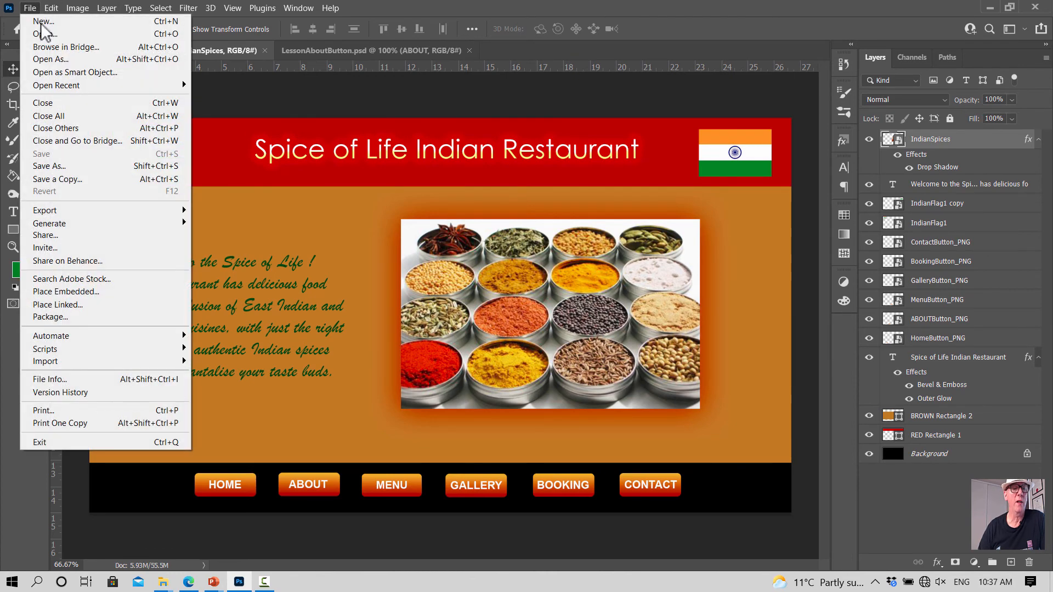
{"action": "left_click", "coordinate": [56, 166]}
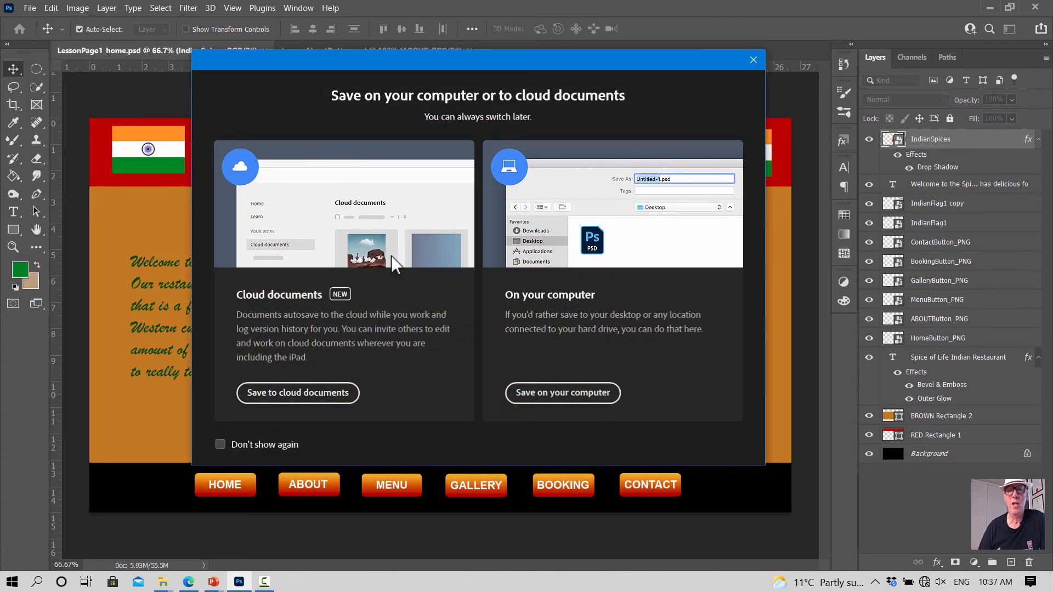
{"action": "left_click", "coordinate": [753, 60]}
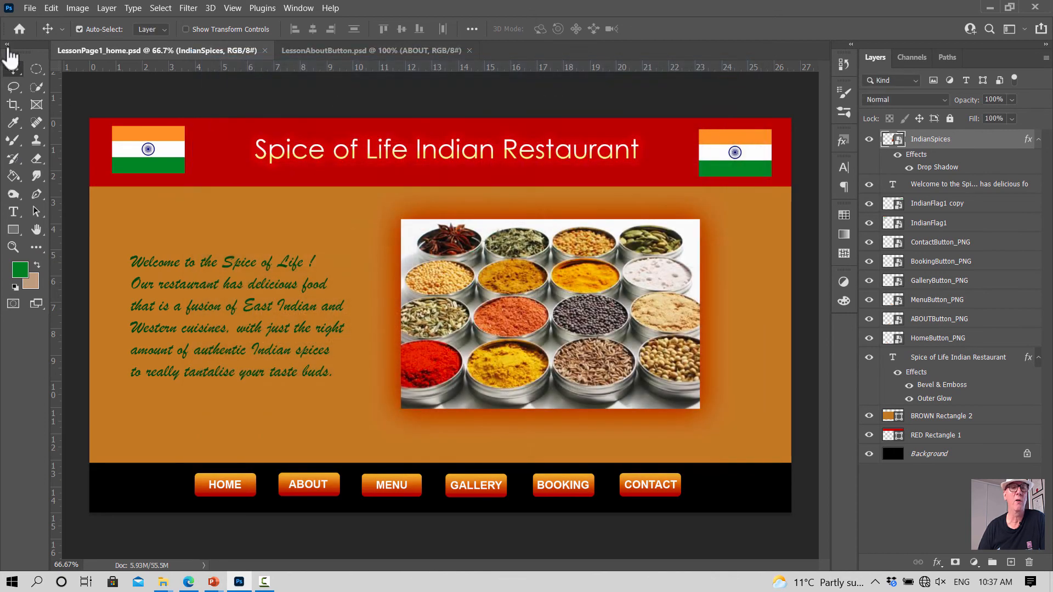
Start saving a copy of the home page on the computer and set its file format to JPEG.
{"action": "left_click", "coordinate": [30, 8]}
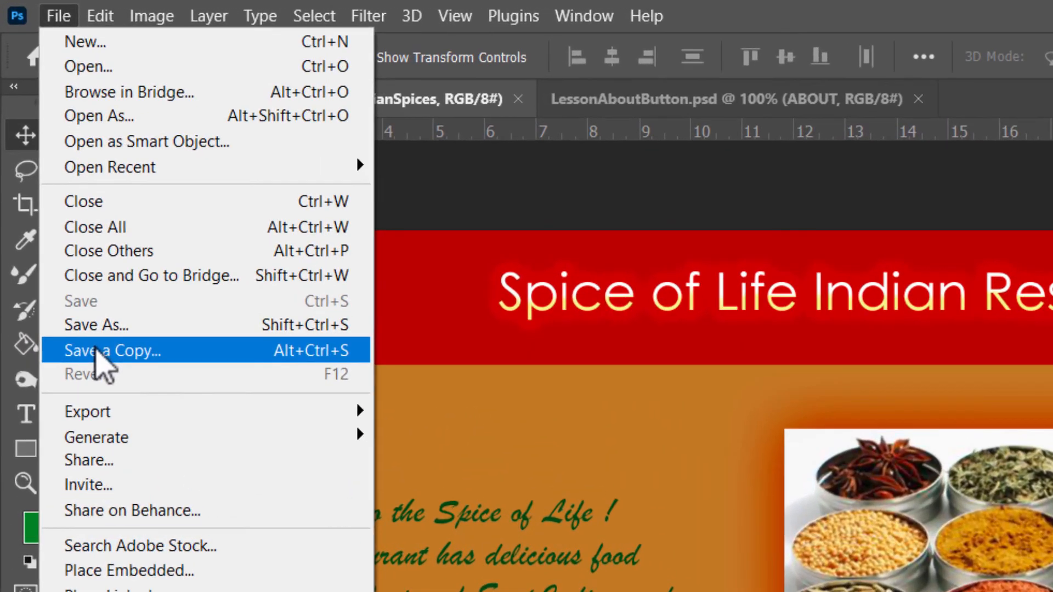
{"action": "left_click", "coordinate": [47, 179]}
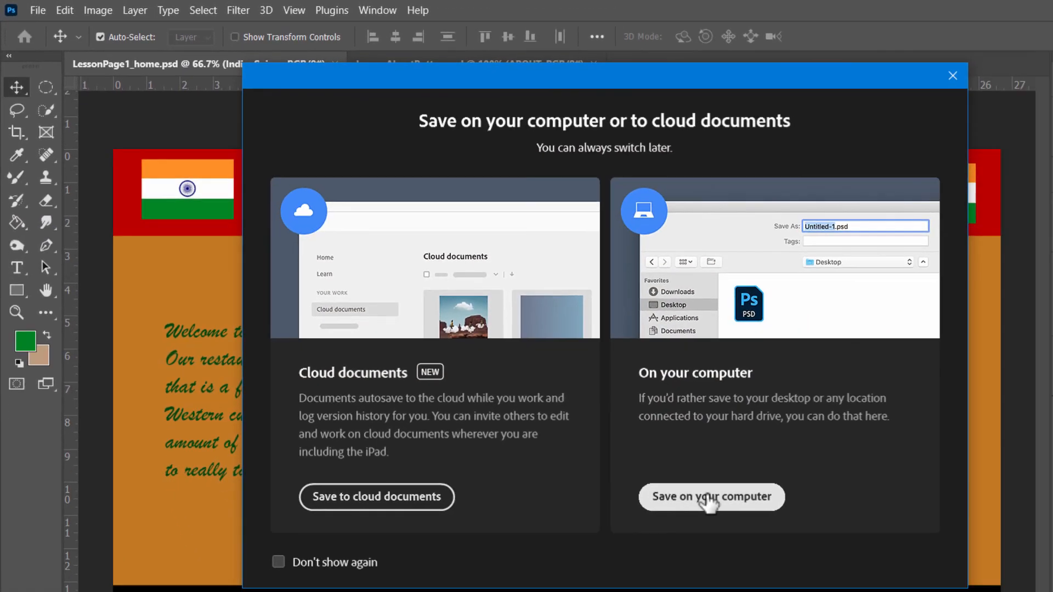
{"action": "left_click", "coordinate": [702, 500]}
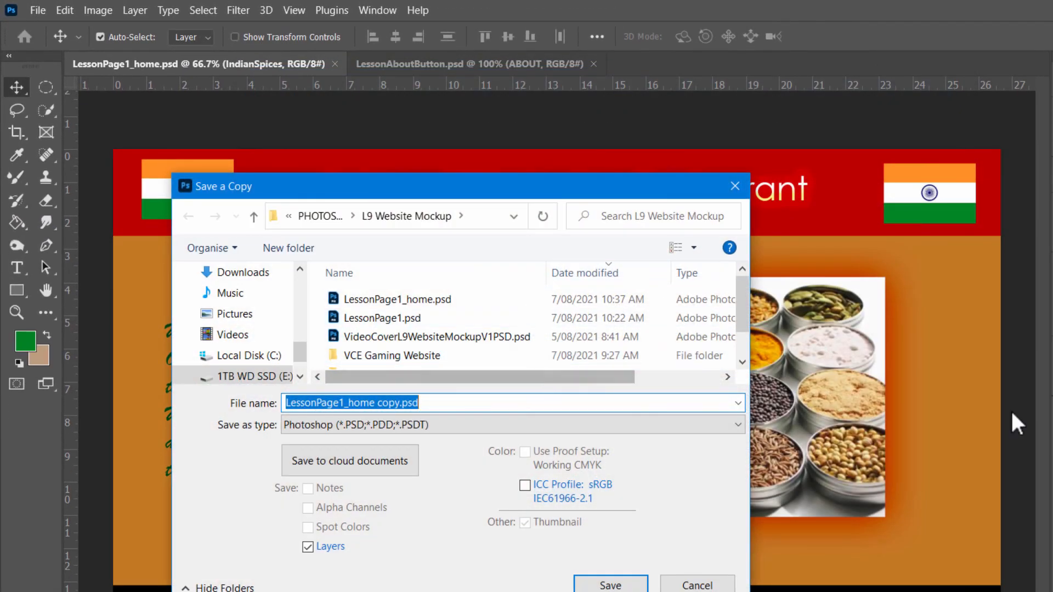
{"action": "left_click", "coordinate": [737, 425]}
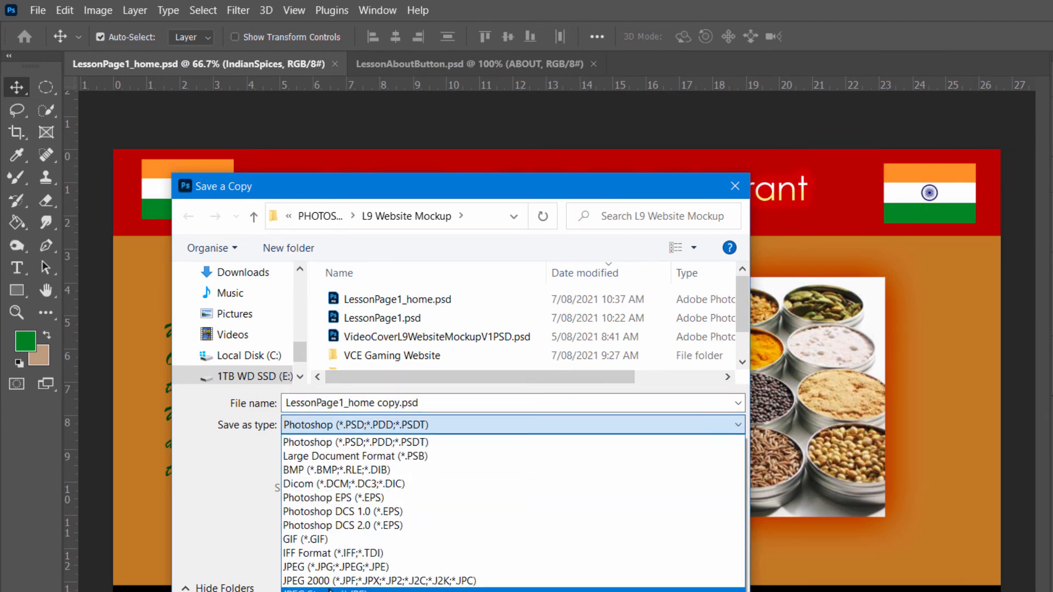
{"action": "left_click", "coordinate": [331, 571]}
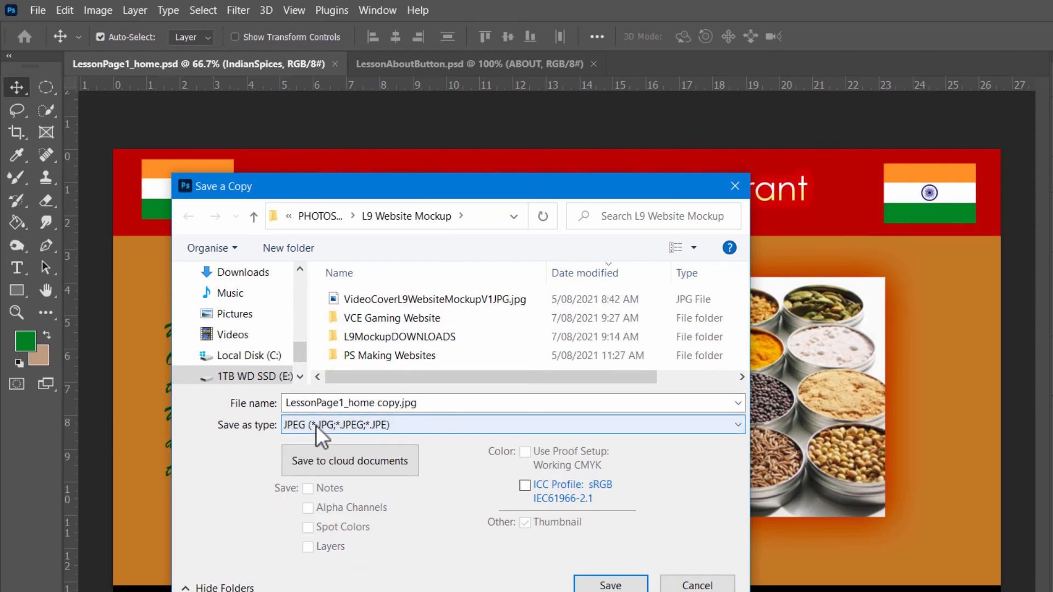
Name the copy LessonPage1_home JPG.jpg and save it in the L9 Website Mockup folder.
{"action": "triple_click", "coordinate": [404, 403]}
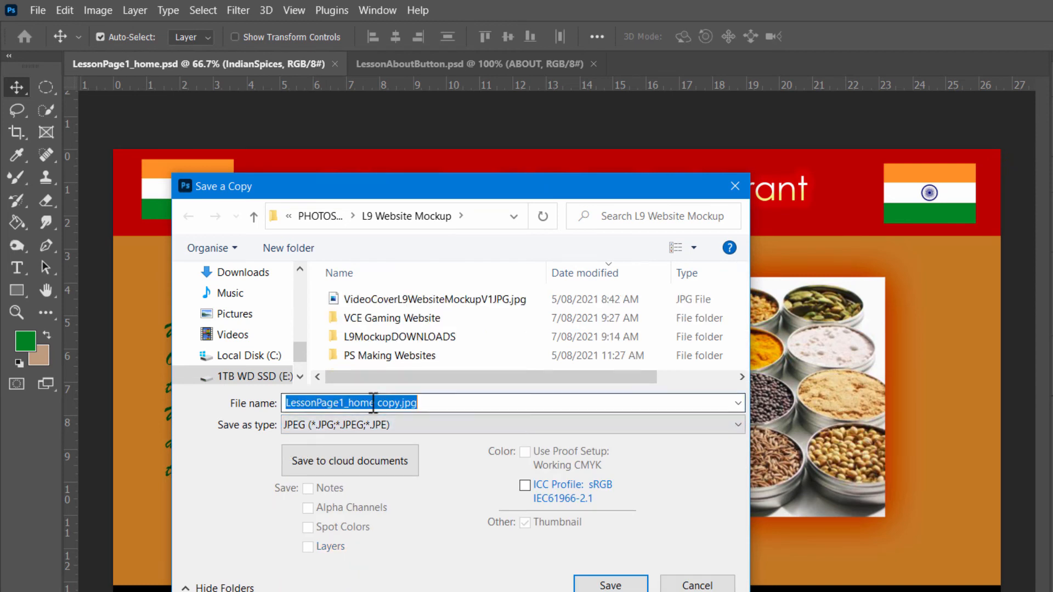
{"action": "left_click", "coordinate": [402, 403]}
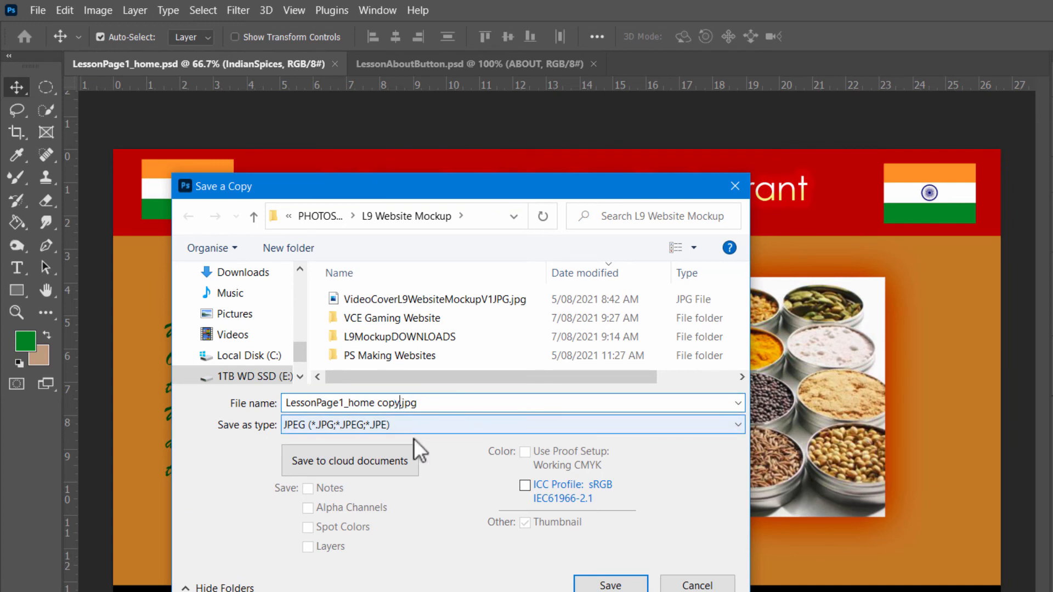
{"action": "key", "text": "BackSpace"}
{"action": "key", "text": "BackSpace"}
{"action": "key", "text": "BackSpace"}
{"action": "key", "text": "BackSpace"}
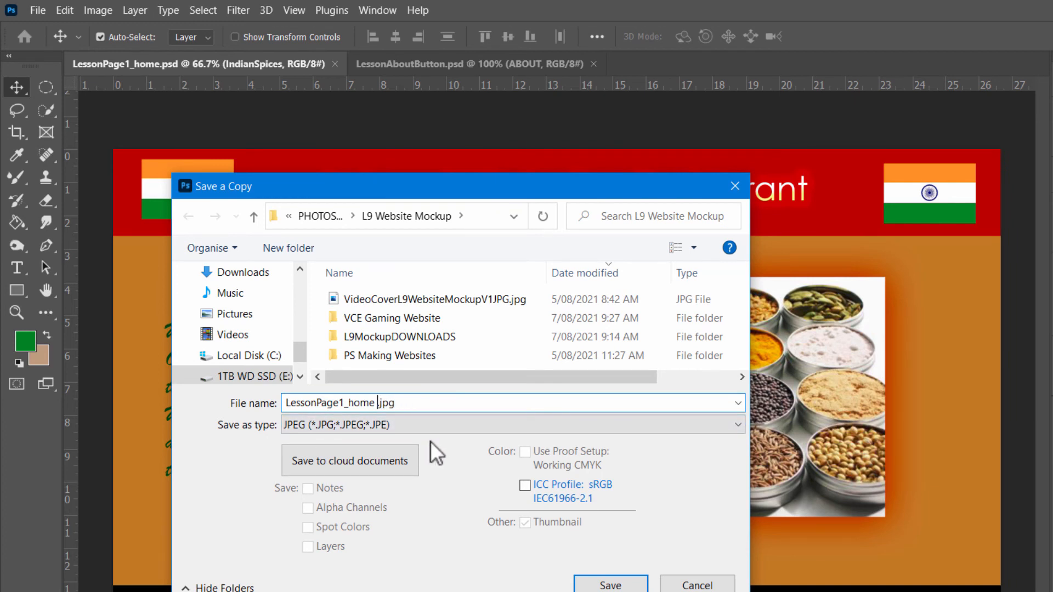
{"action": "type", "text": "jpg"}
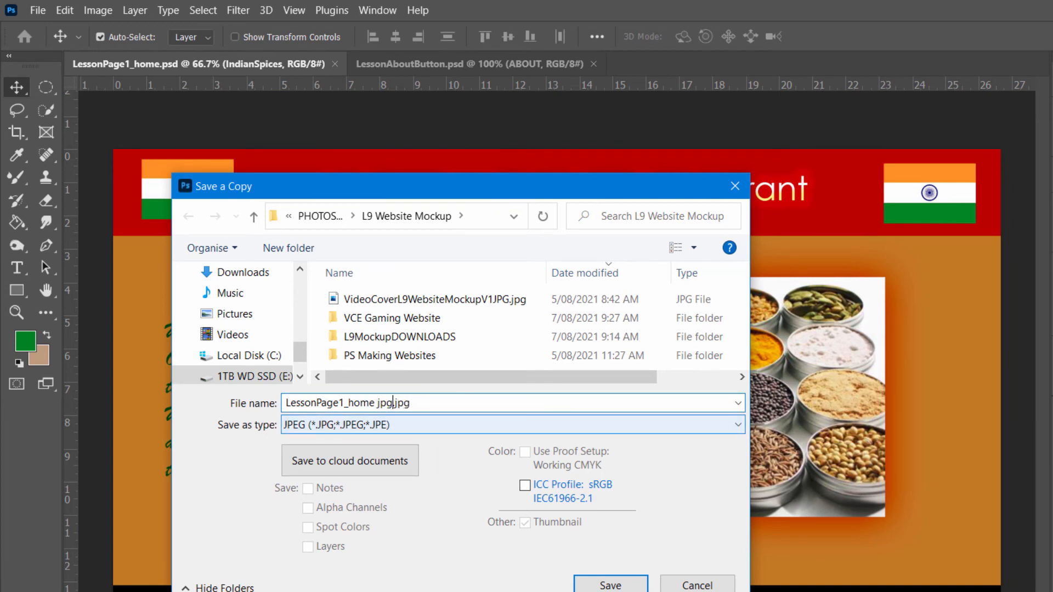
{"action": "key", "text": "BackSpace"}
{"action": "key", "text": "BackSpace"}
{"action": "type", "text": "PG"}
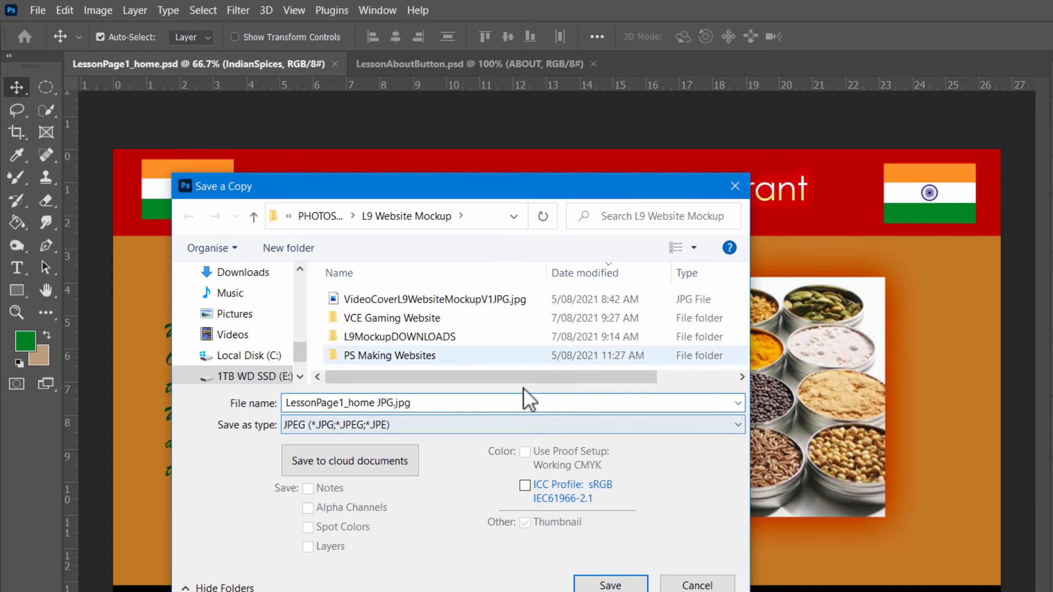
{"action": "left_click", "coordinate": [610, 585]}
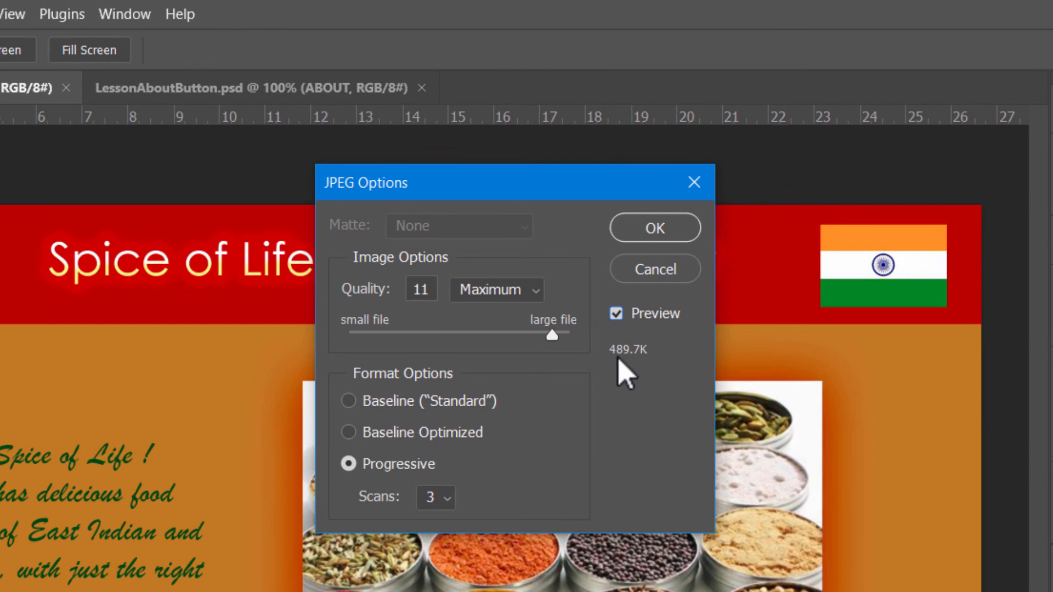
Try JPEG quality 12, set it back to 11 (Maximum), and accept the JPEG options.
{"action": "left_click_drag", "start_coordinate": [554, 337], "coordinate": [602, 343]}
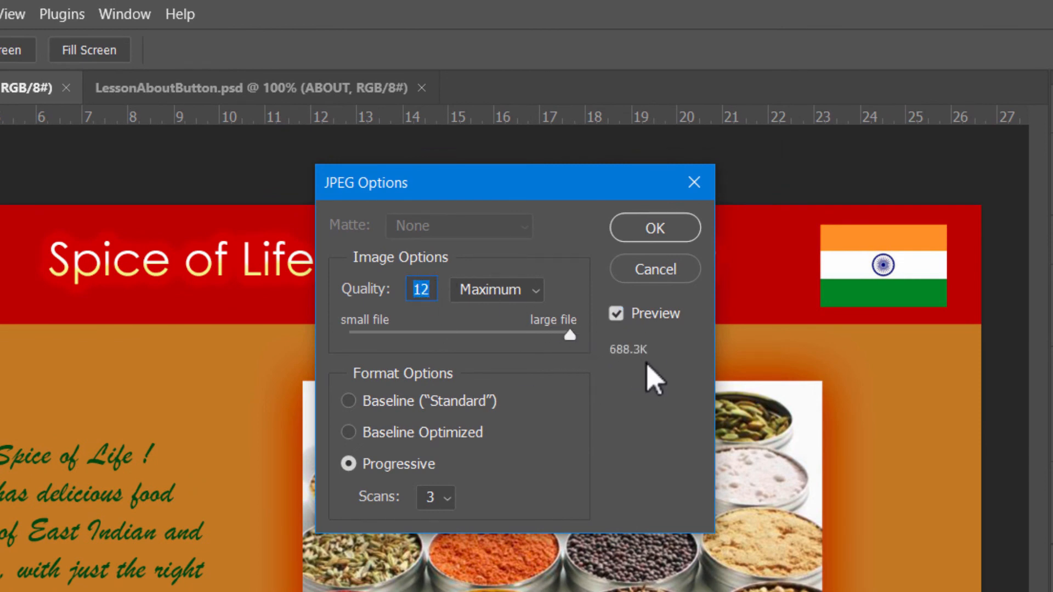
{"action": "left_click_drag", "start_coordinate": [569, 336], "coordinate": [560, 334]}
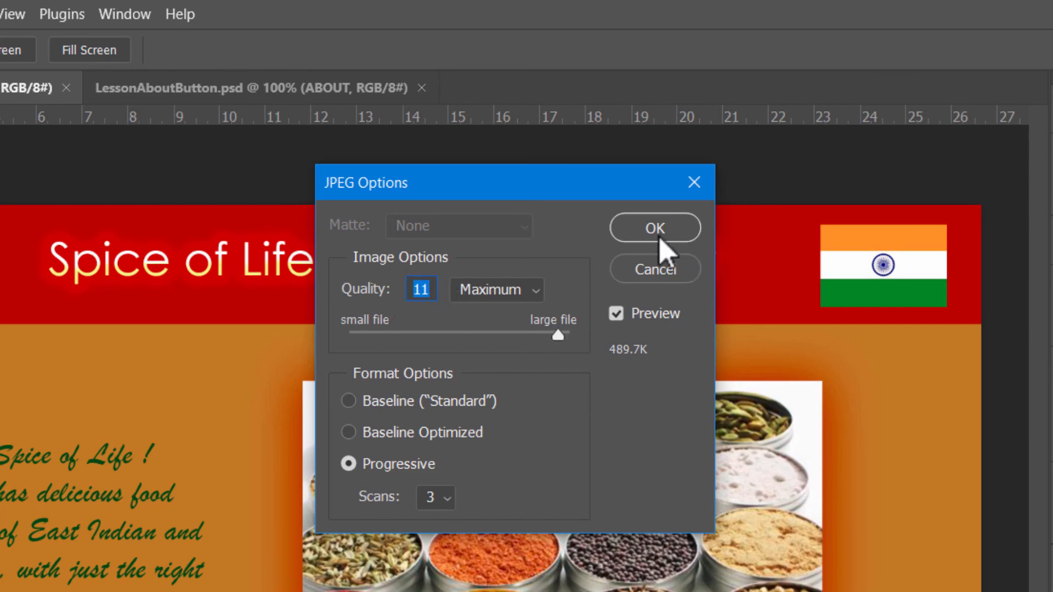
{"action": "left_click", "coordinate": [645, 227]}
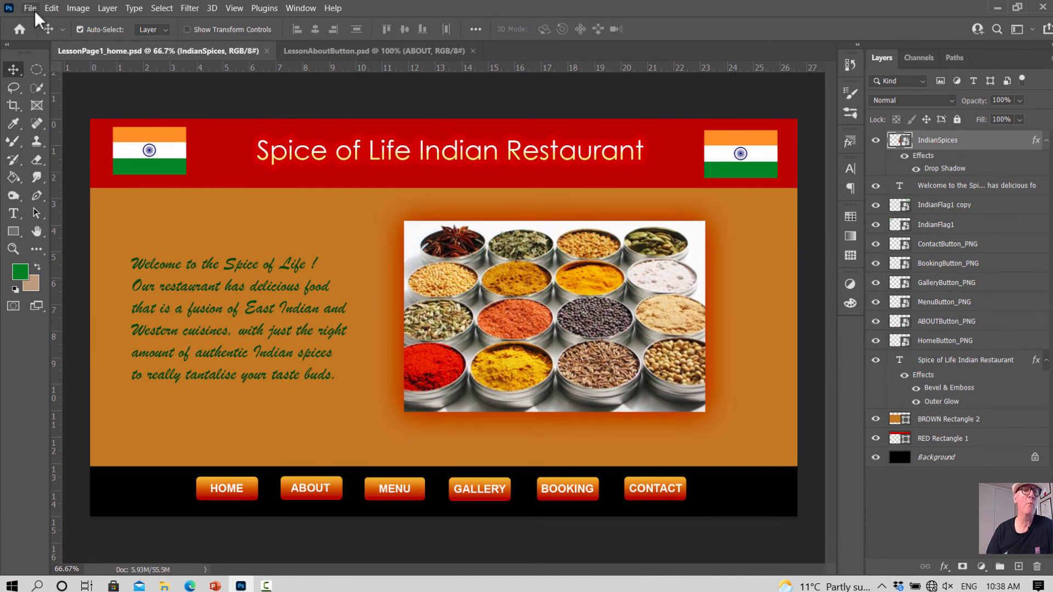
Save the document on the computer as LessonPage1_about.psd in the L9 Website Mockup folder, keeping Maximize Compatibility on.
{"action": "left_click", "coordinate": [34, 11]}
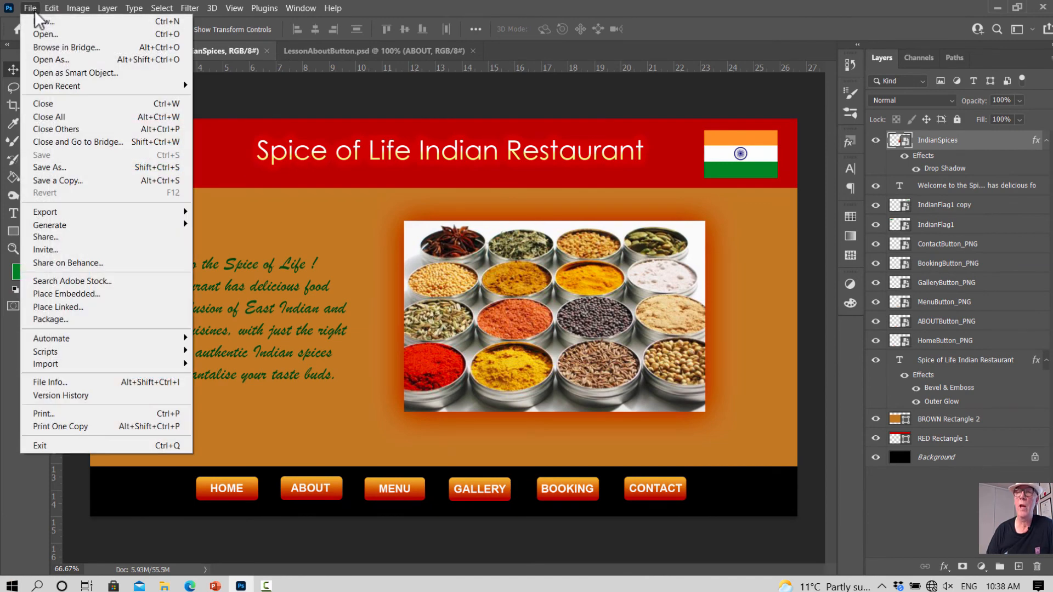
{"action": "left_click", "coordinate": [74, 167]}
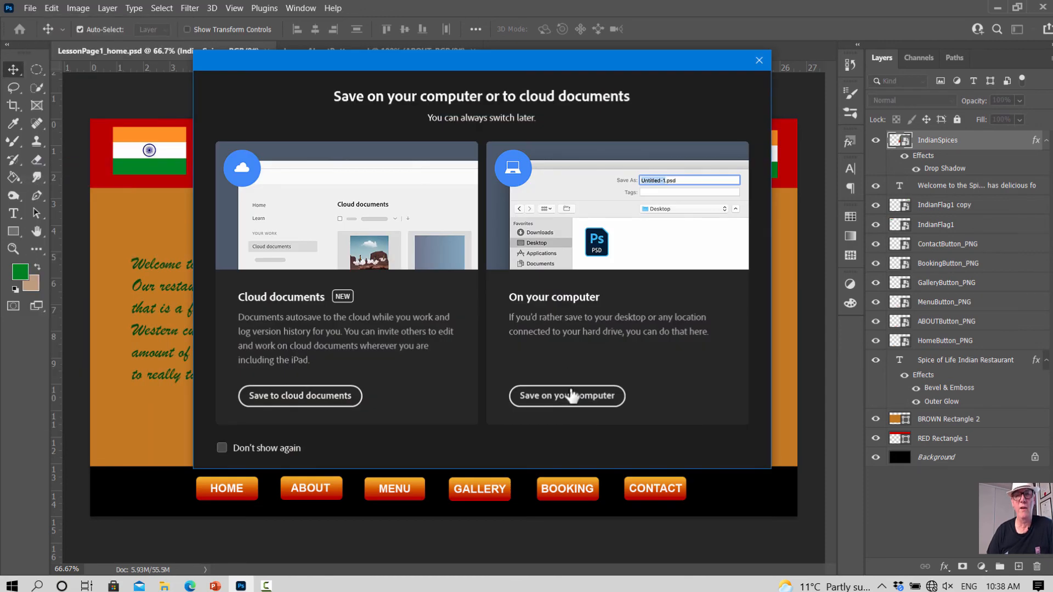
{"action": "left_click", "coordinate": [568, 396]}
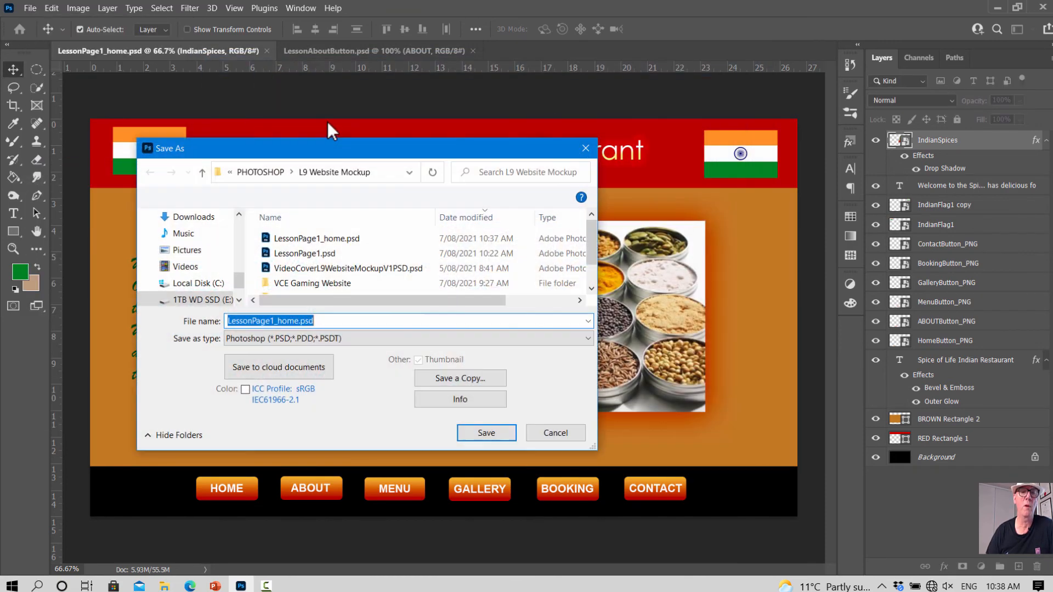
{"action": "left_click", "coordinate": [318, 240]}
{"action": "left_click", "coordinate": [294, 321]}
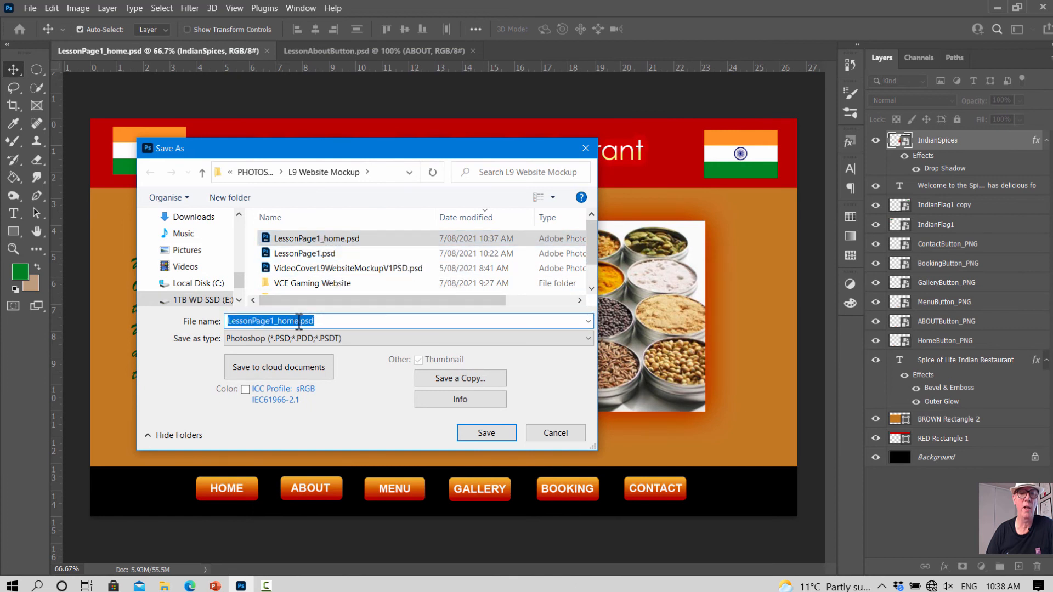
{"action": "left_click", "coordinate": [299, 321]}
{"action": "key", "text": "BackSpace"}
{"action": "key", "text": "BackSpace"}
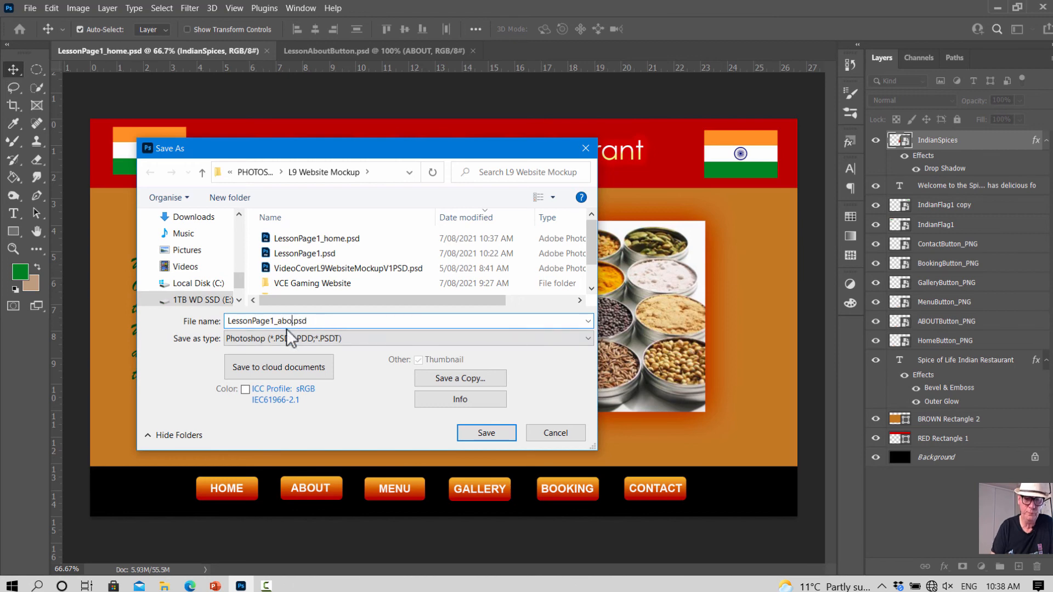
{"action": "type", "text": "about"}
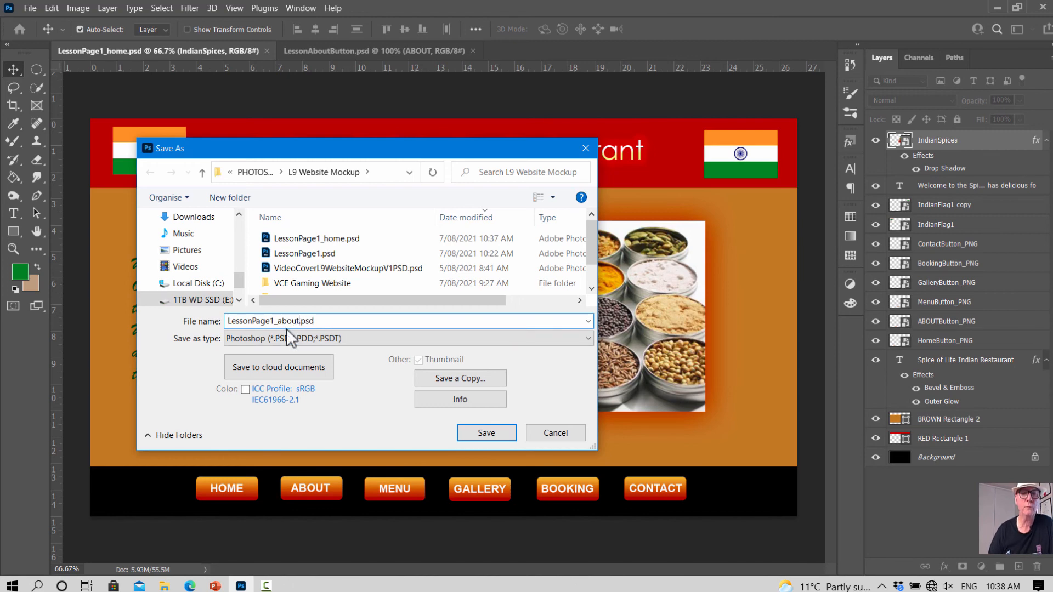
{"action": "left_click", "coordinate": [480, 431]}
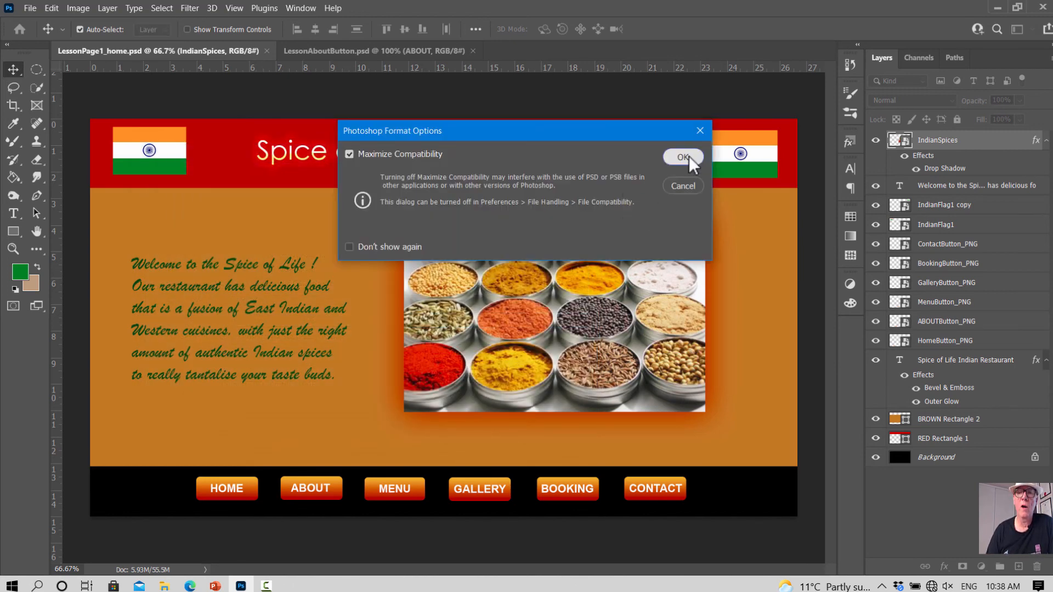
{"action": "left_click", "coordinate": [683, 157]}
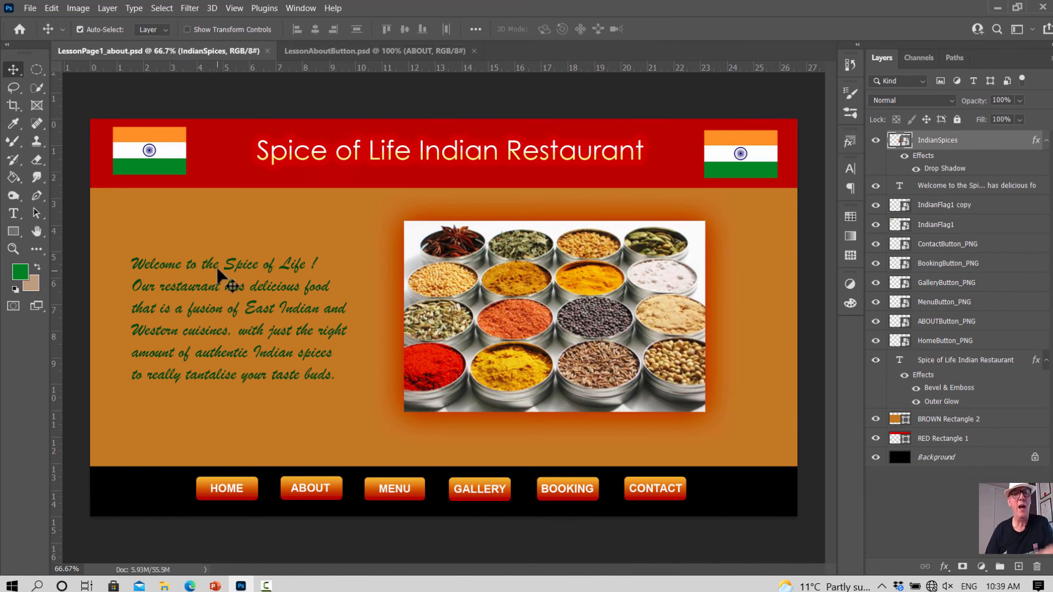
Replace the whole welcome paragraph with the text "wE ARE CONVENIENTLY" and commit the text edit.
{"action": "left_click", "coordinate": [943, 187]}
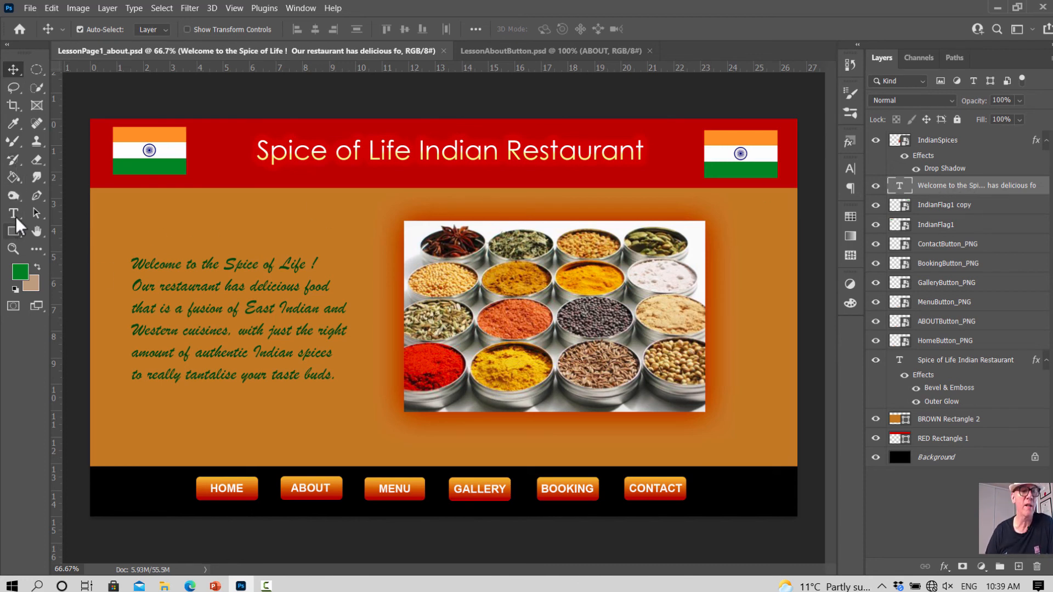
{"action": "left_click", "coordinate": [13, 214]}
{"action": "left_click", "coordinate": [309, 329]}
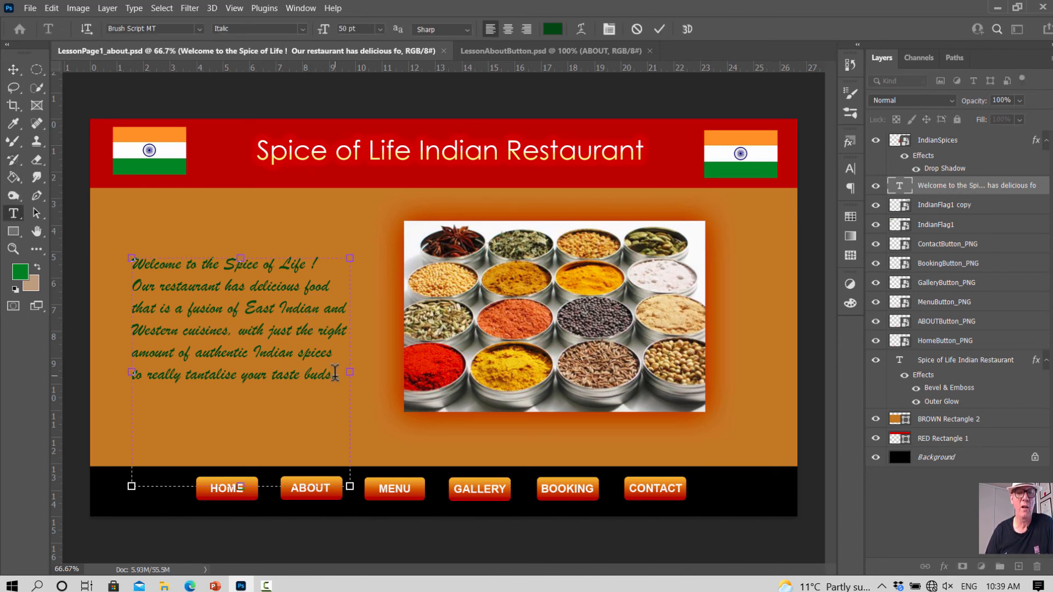
{"action": "left_click_drag", "start_coordinate": [336, 375], "coordinate": [179, 252]}
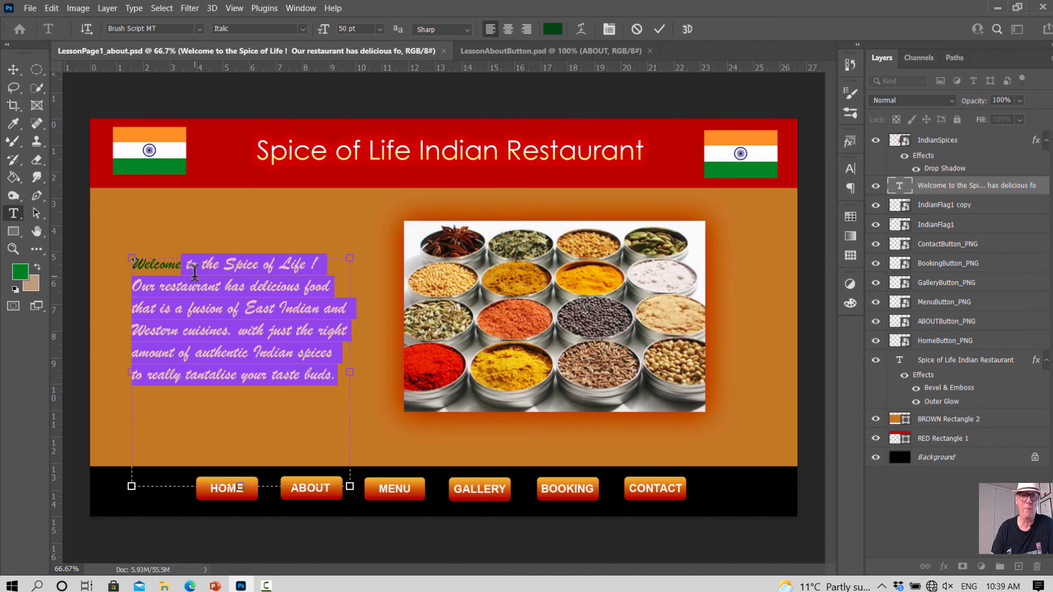
{"action": "key", "text": "BackSpace"}
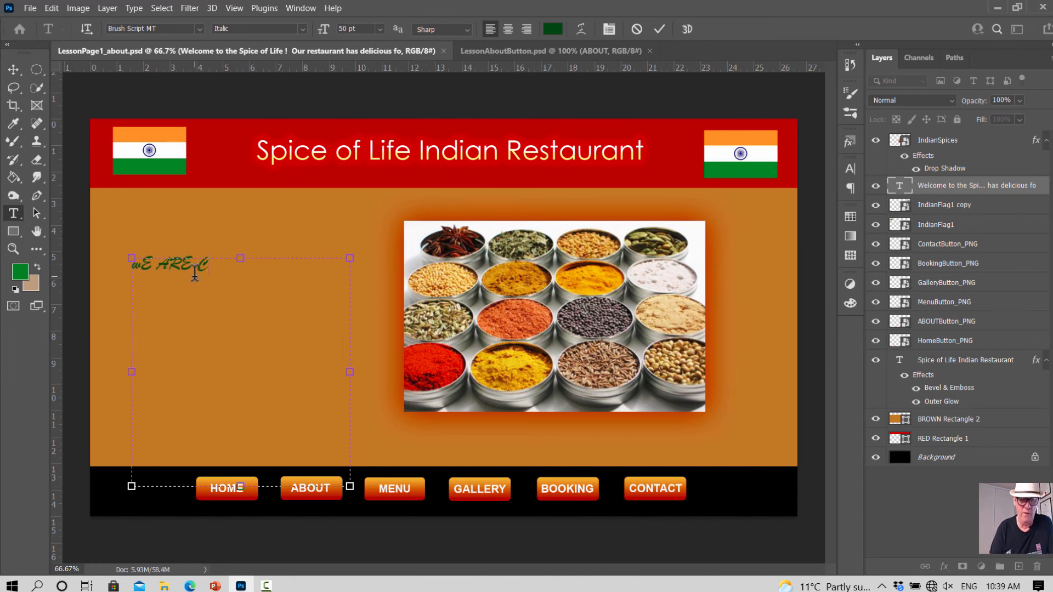
{"action": "type", "text": "IENTLY"}
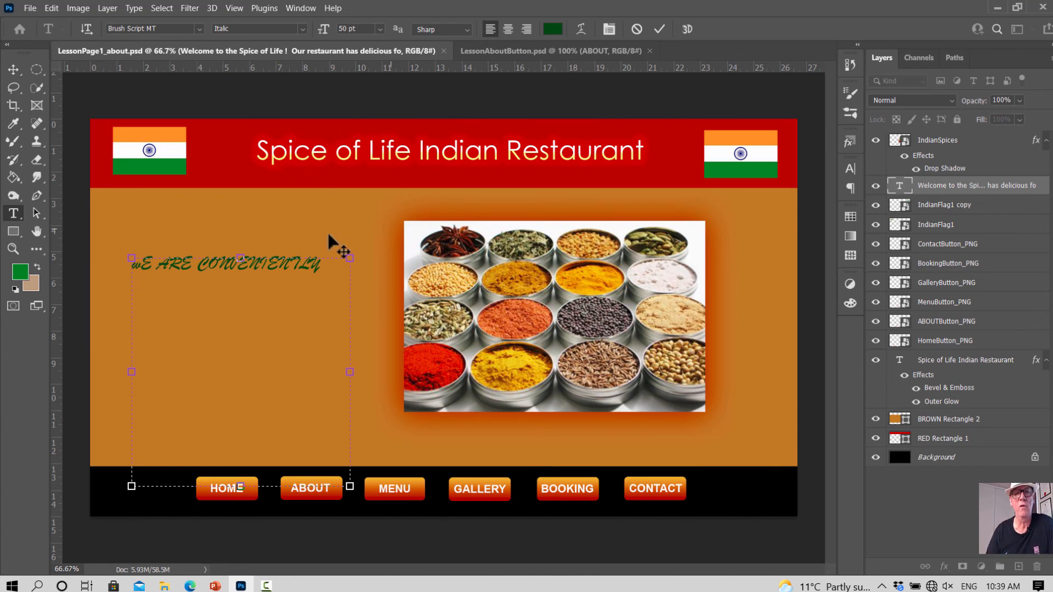
{"action": "left_click", "coordinate": [15, 71]}
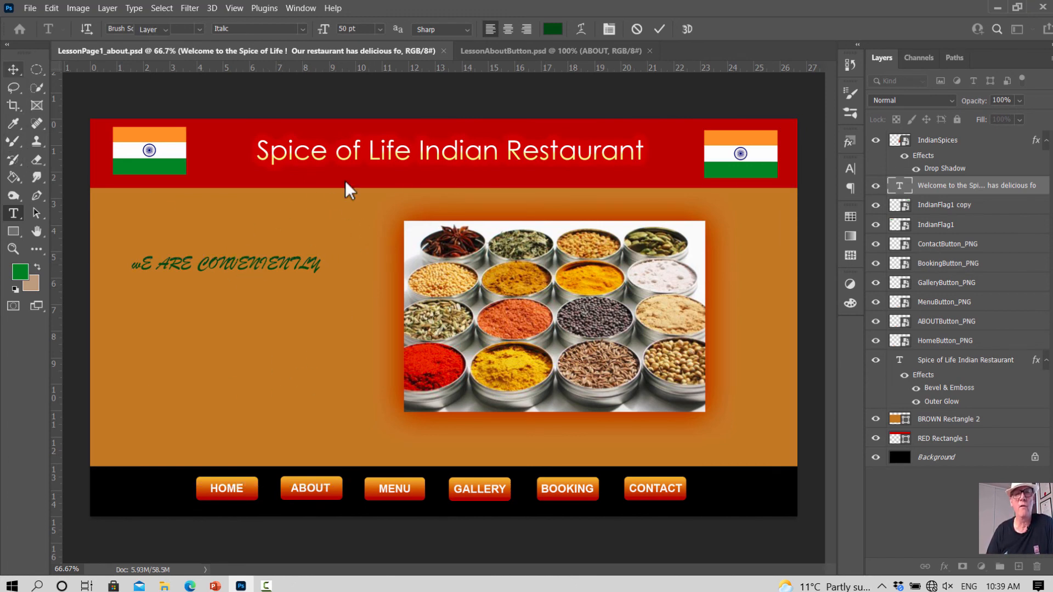
Select the spices picture and delete its IndianSpices layer from the about page.
{"action": "left_click", "coordinate": [540, 339]}
{"action": "right_click", "coordinate": [551, 299]}
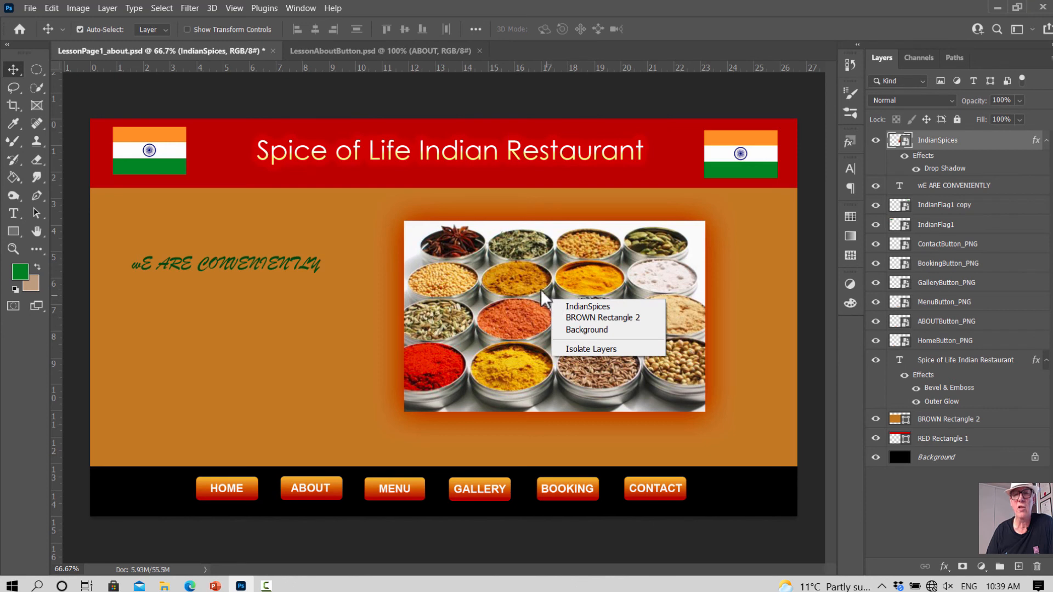
{"action": "key", "text": "Escape"}
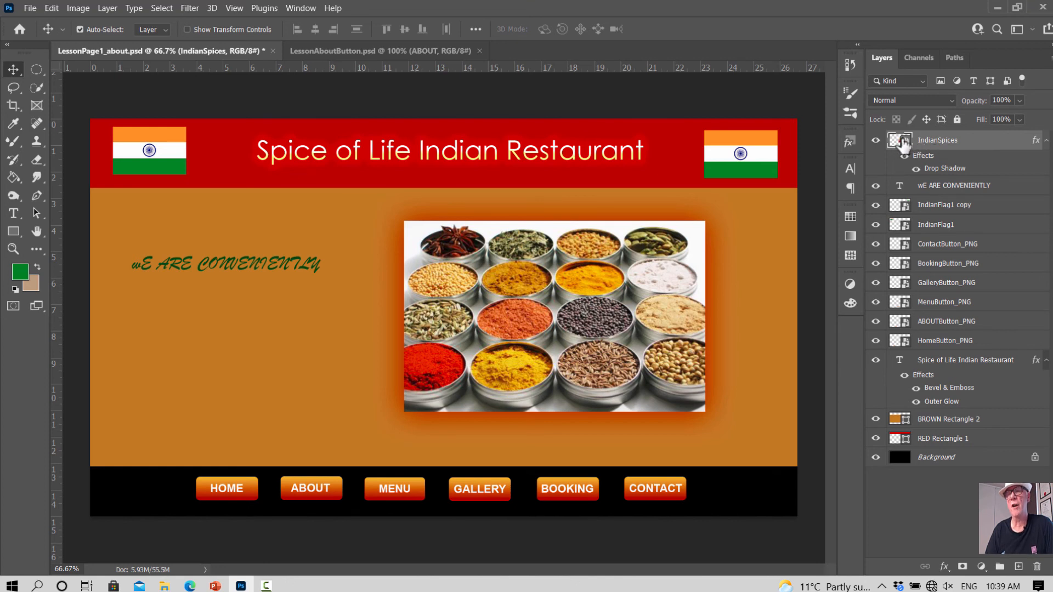
{"action": "left_click", "coordinate": [1037, 571]}
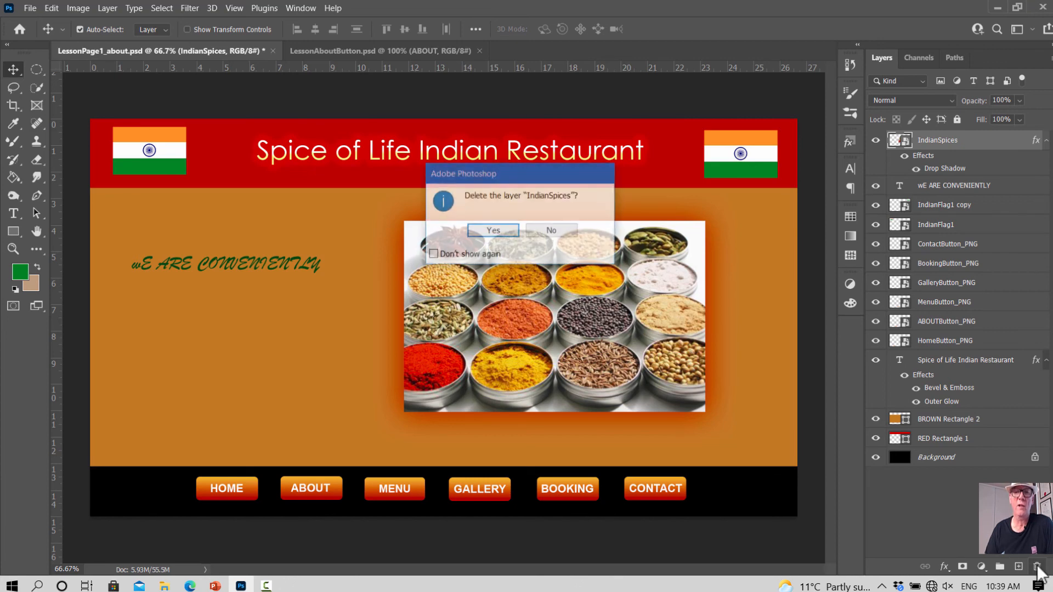
{"action": "left_click", "coordinate": [493, 231]}
Place IndianBanquet.JPG from the Misc Indian Restaurant Images folder, inside PS Making Websites, as an embedded picture on the about page.
{"action": "left_click", "coordinate": [34, 8]}
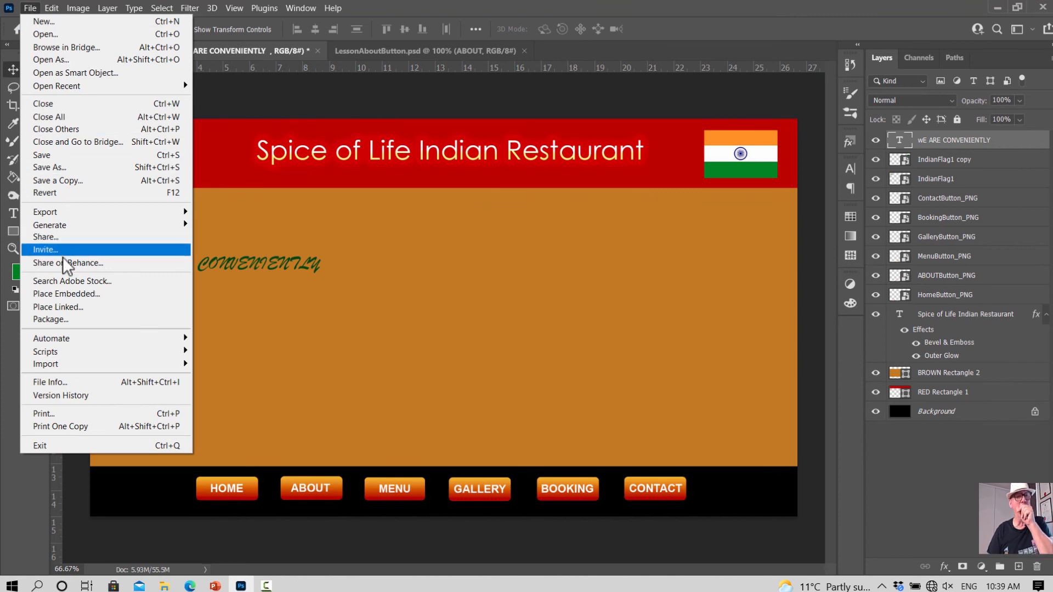
{"action": "left_click", "coordinate": [65, 294]}
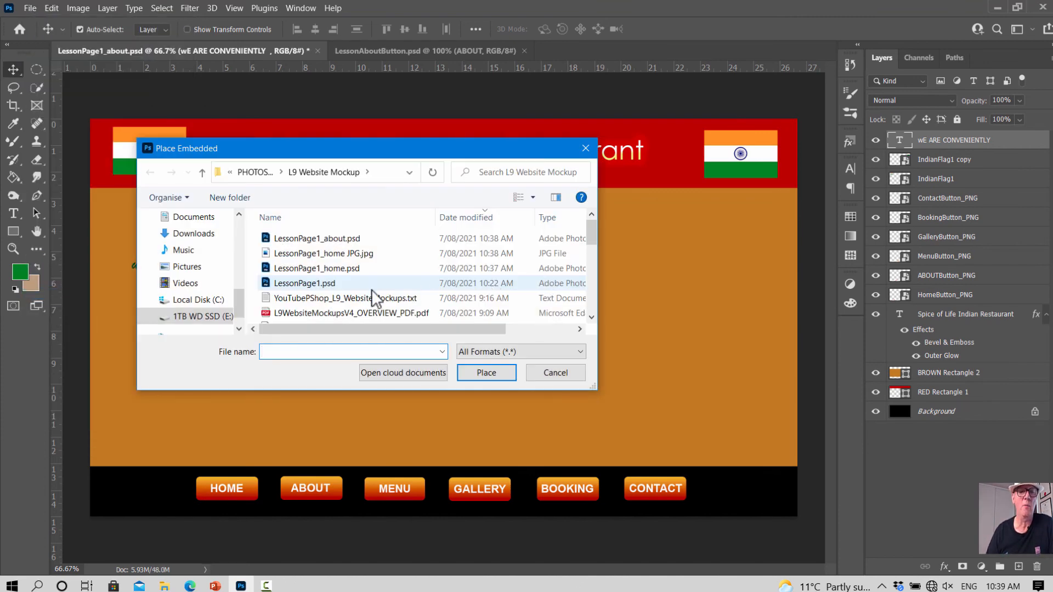
{"action": "left_click", "coordinate": [331, 173]}
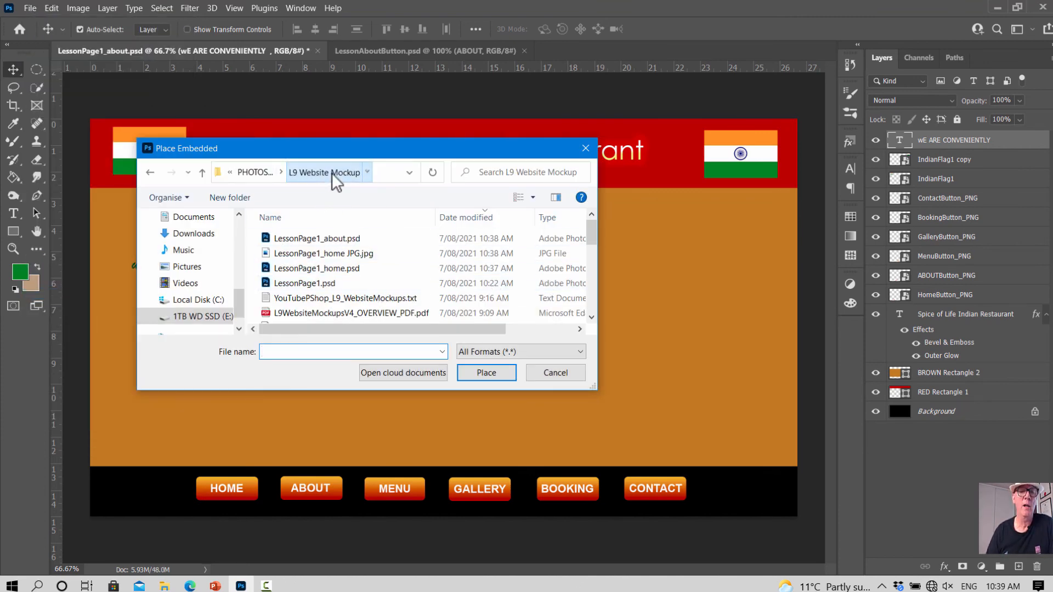
{"action": "scroll", "coordinate": [322, 242], "scroll_direction": "down", "scroll_amount": 5}
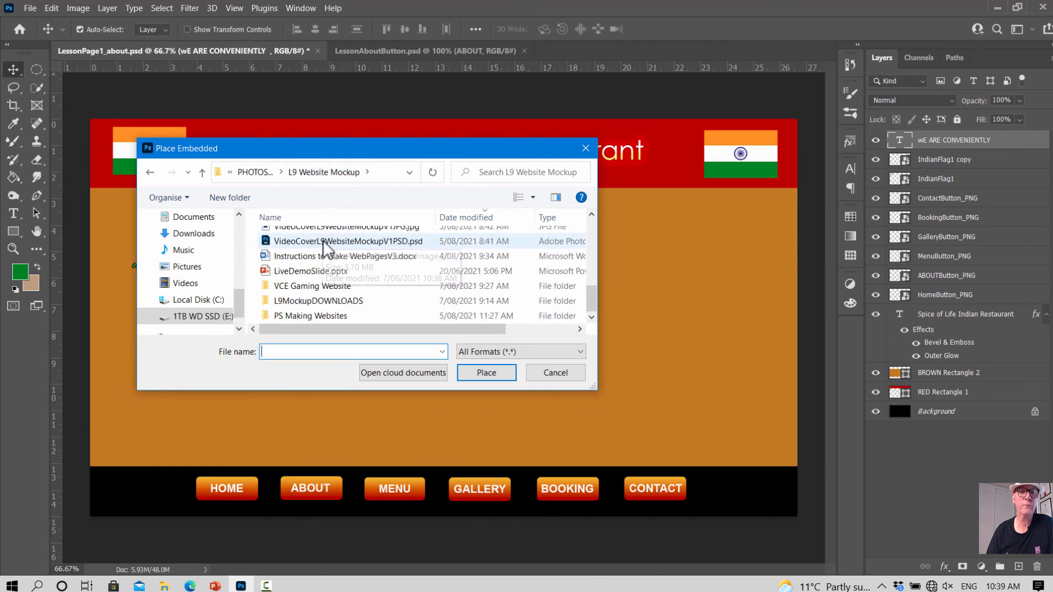
{"action": "double_click", "coordinate": [321, 316]}
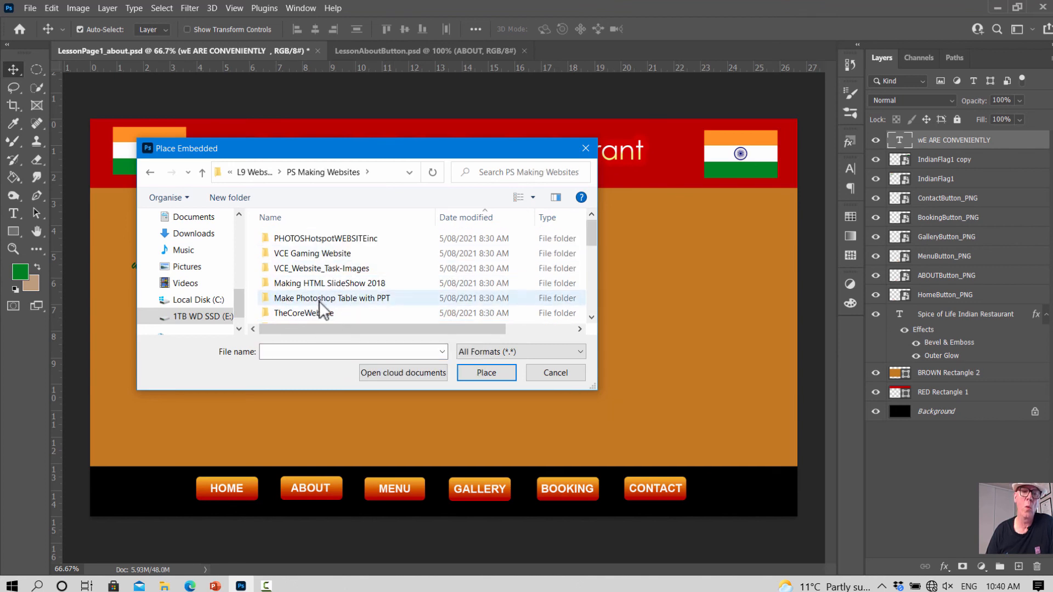
{"action": "scroll", "coordinate": [329, 291], "scroll_direction": "down", "scroll_amount": 1}
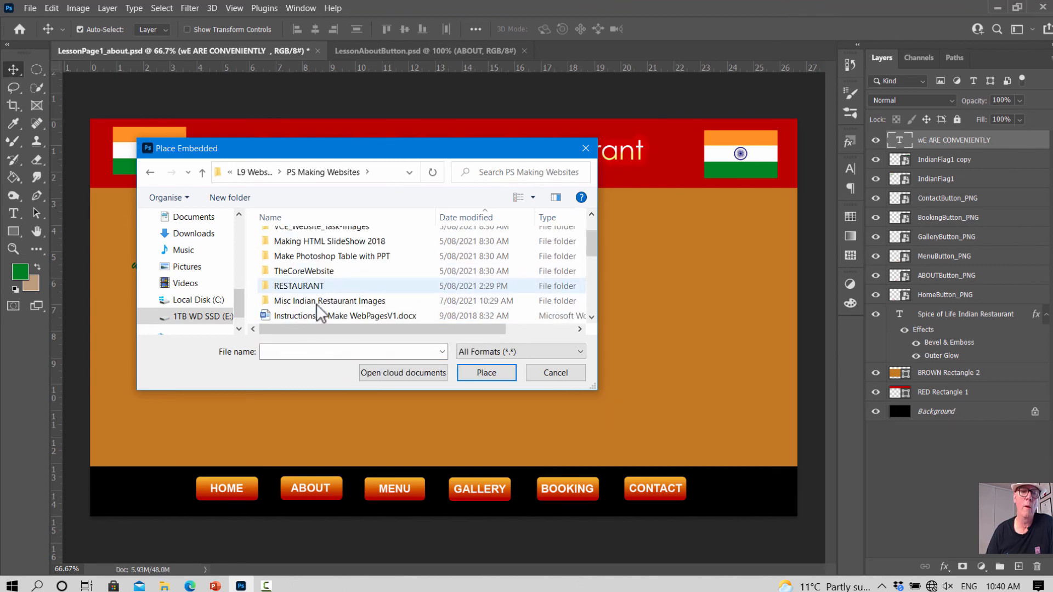
{"action": "double_click", "coordinate": [317, 303]}
{"action": "scroll", "coordinate": [483, 281], "scroll_direction": "down", "scroll_amount": 3}
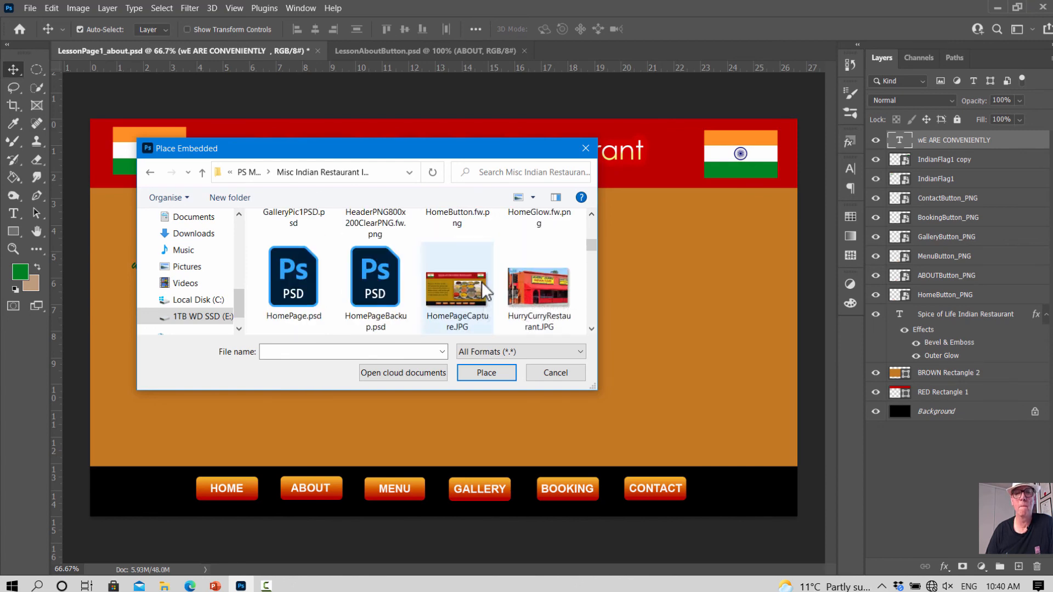
{"action": "scroll", "coordinate": [482, 282], "scroll_direction": "down", "scroll_amount": 4}
{"action": "left_click", "coordinate": [538, 255]}
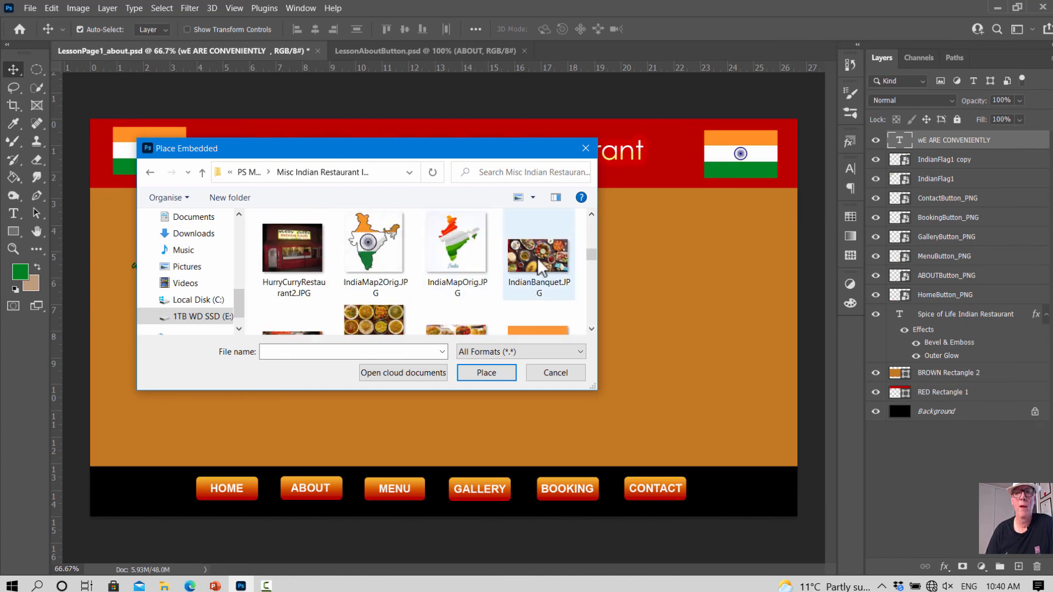
{"action": "left_click", "coordinate": [487, 373]}
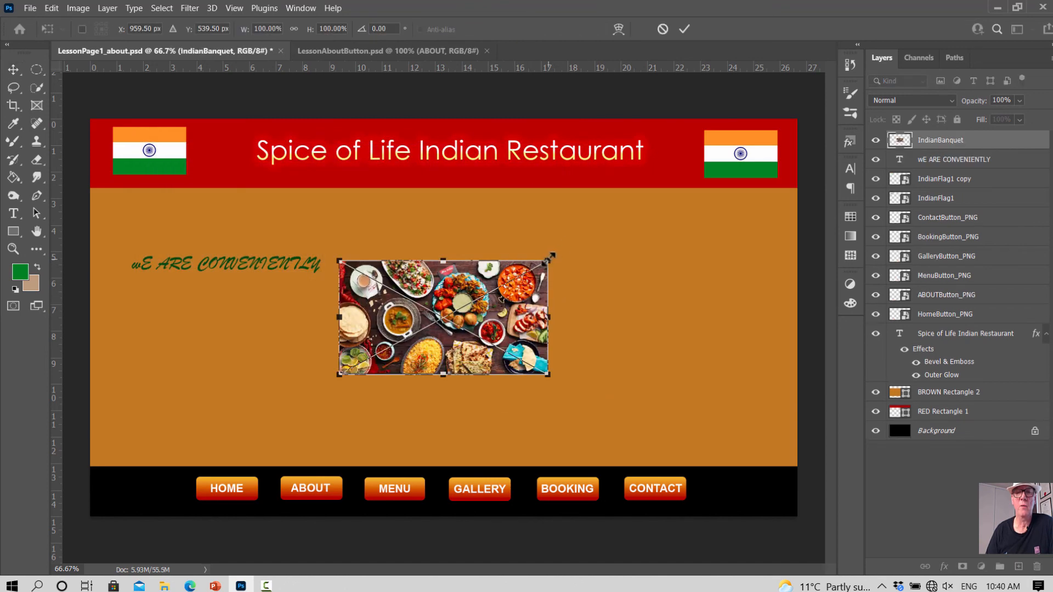
Enlarge the banquet picture to fill the brown area beside the green text, commit the placement, and select the IndianBanquet layer.
{"action": "left_click_drag", "start_coordinate": [551, 257], "coordinate": [557, 293]}
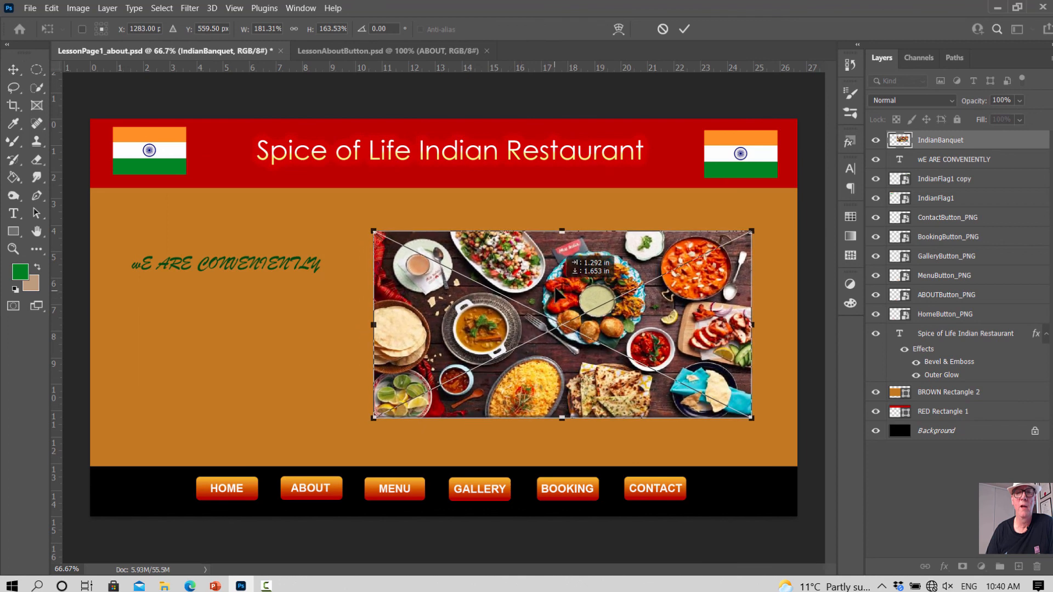
{"action": "left_click_drag", "start_coordinate": [373, 228], "coordinate": [340, 198]}
{"action": "mouse_move", "coordinate": [497, 249]}
{"action": "left_mouse_down"}
{"action": "mouse_move", "coordinate": [500, 274]}
{"action": "mouse_move", "coordinate": [507, 264]}
{"action": "left_mouse_up"}
{"action": "key", "text": "Return"}
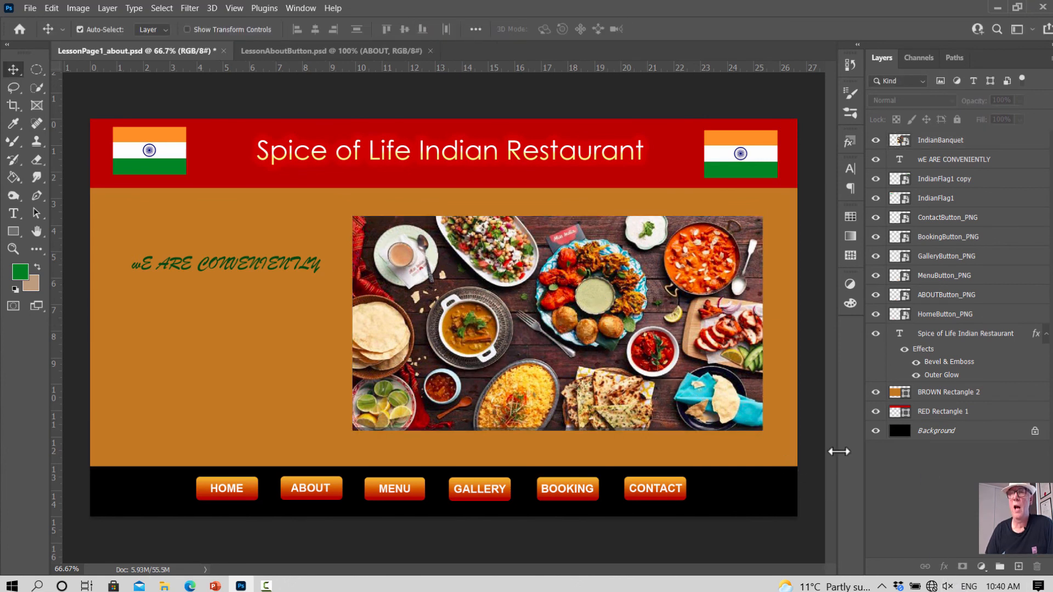
{"action": "left_click", "coordinate": [926, 141]}
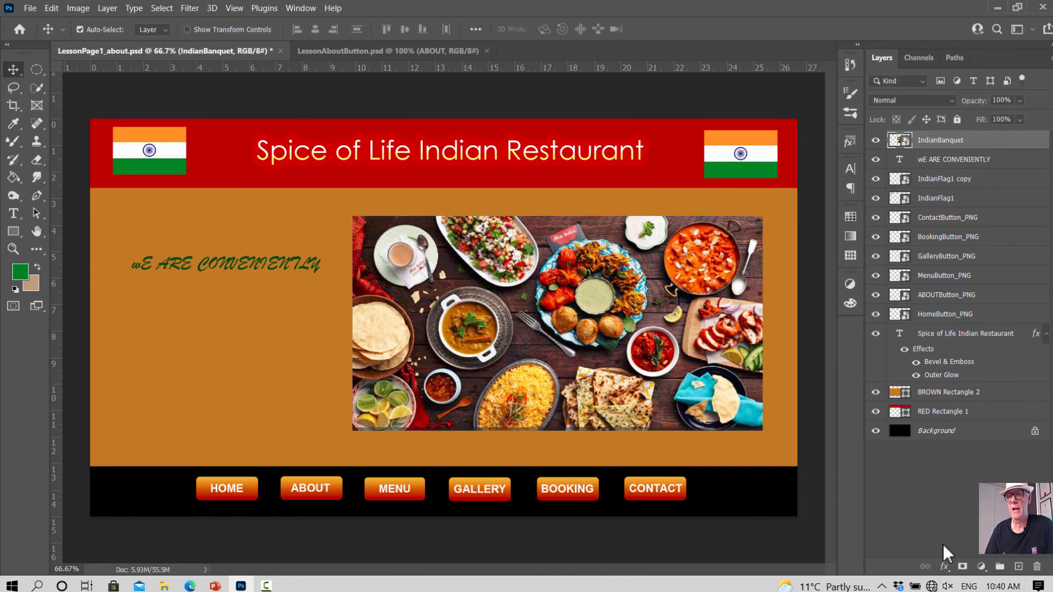
{"action": "left_click", "coordinate": [944, 566]}
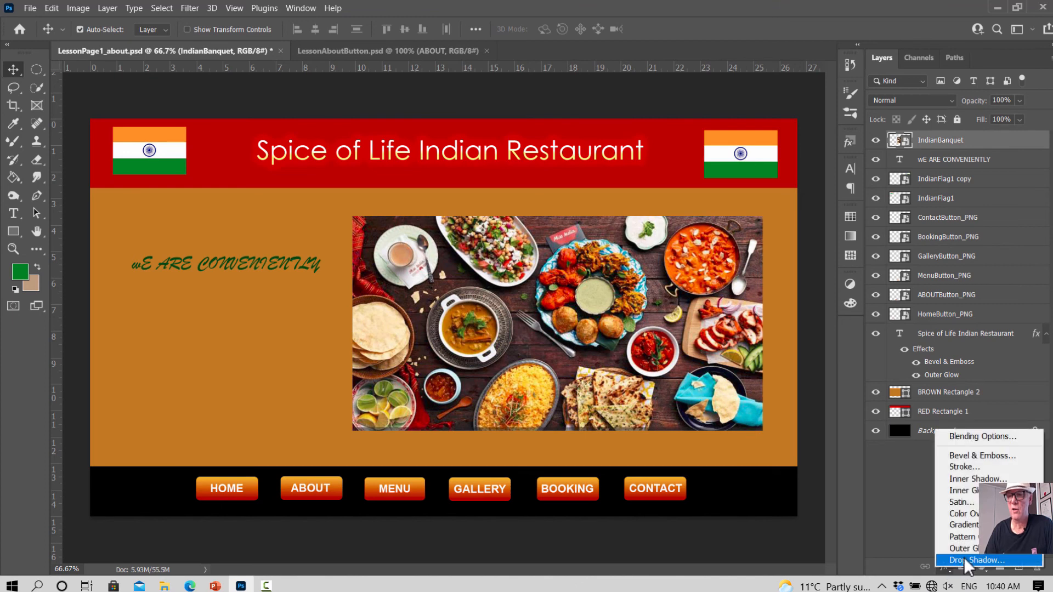
{"action": "left_click", "coordinate": [965, 547]}
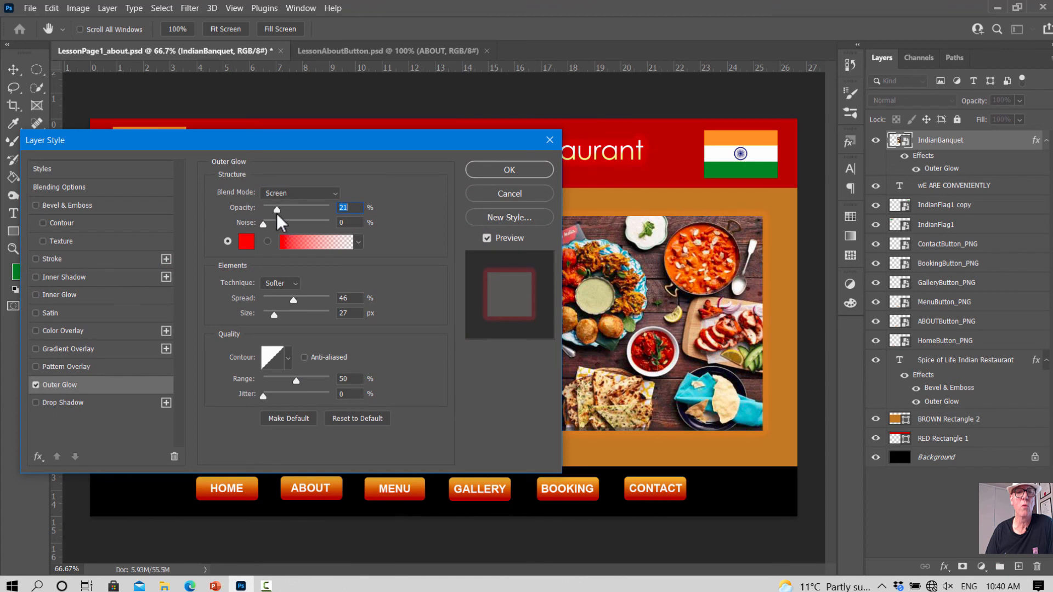
{"action": "left_click_drag", "start_coordinate": [275, 211], "coordinate": [301, 206]}
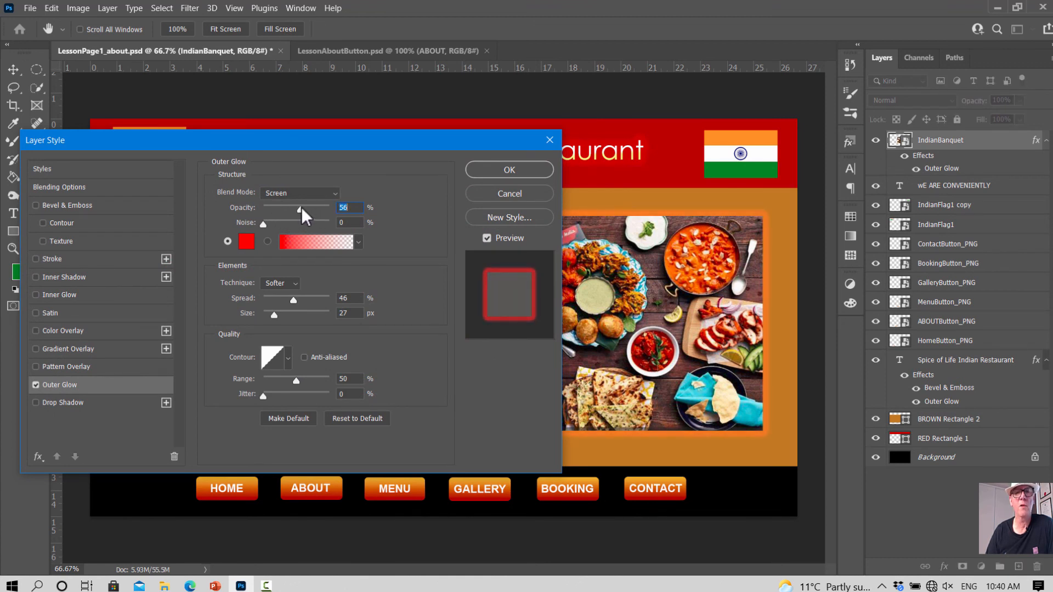
{"action": "left_click", "coordinate": [489, 193]}
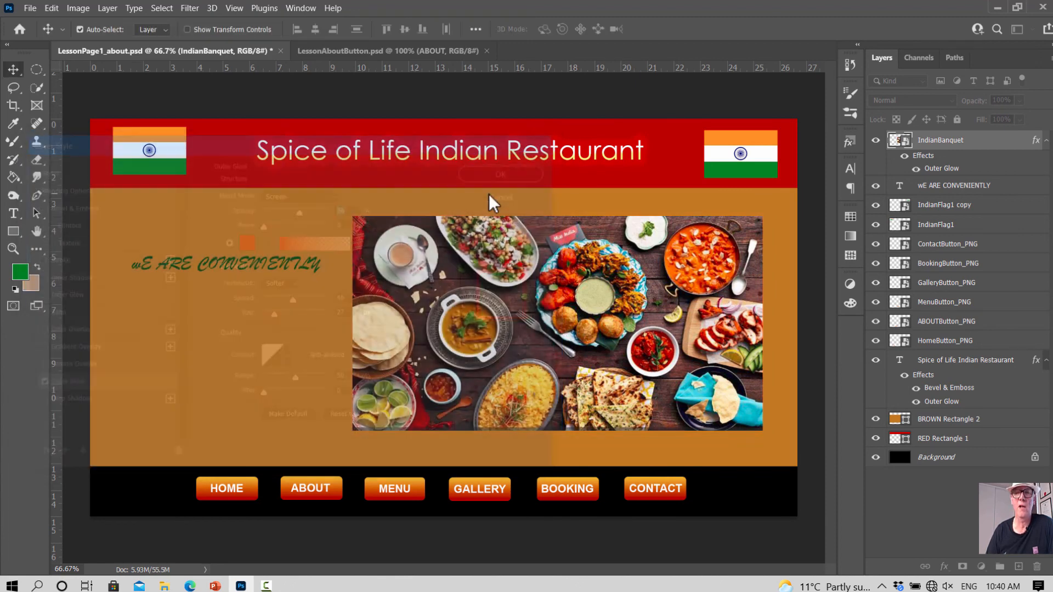
Apply a red Multiply Drop Shadow to the banquet picture with 91% opacity, 1 px distance, 4% spread and 90 px size.
{"action": "left_click", "coordinate": [944, 567]}
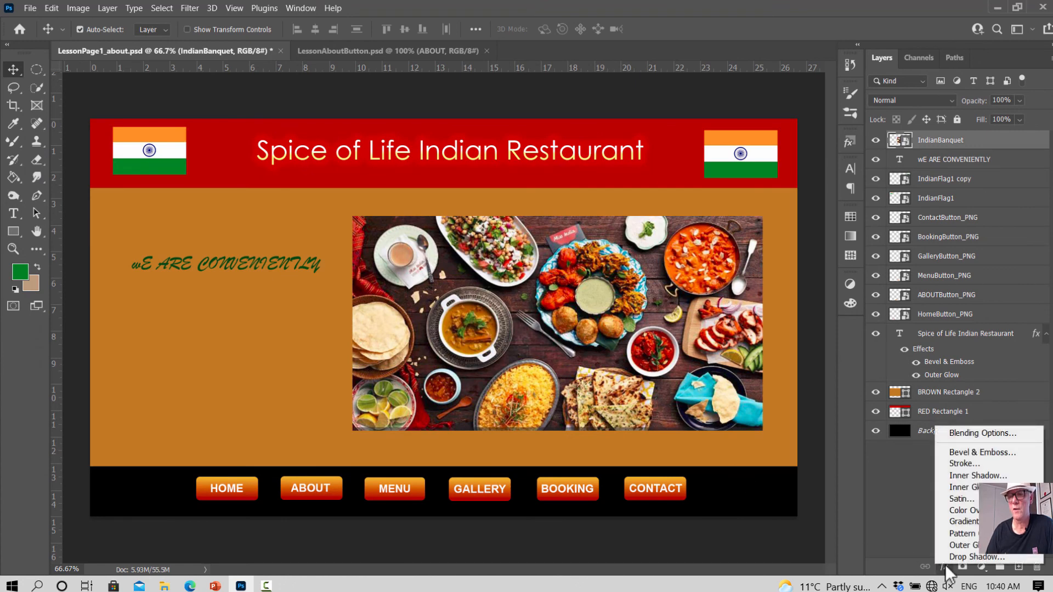
{"action": "left_click", "coordinate": [961, 556]}
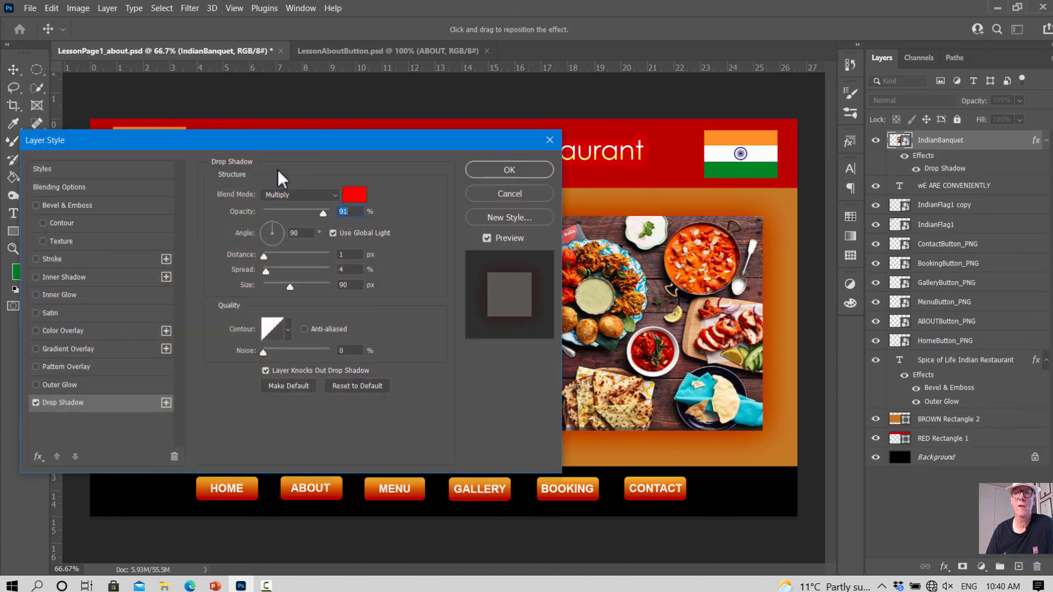
{"action": "left_click", "coordinate": [502, 170]}
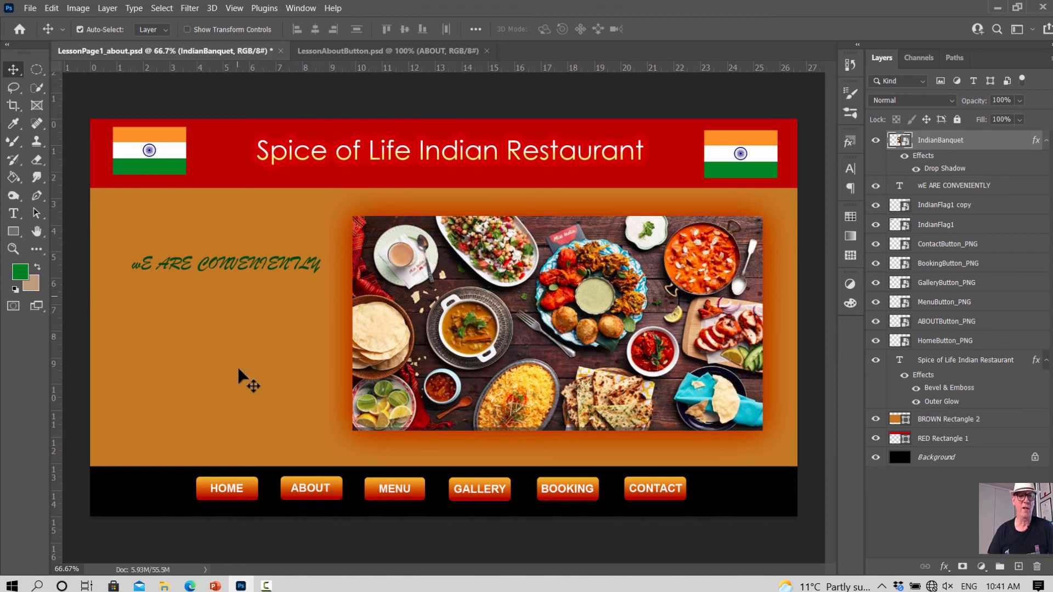
{"action": "left_click", "coordinate": [220, 585]}
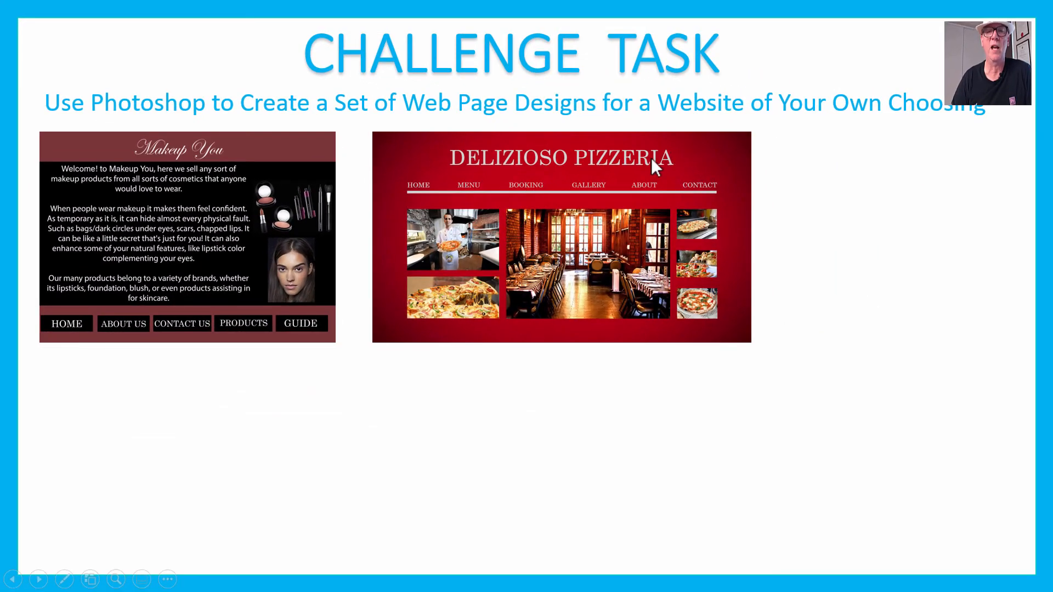
{"action": "left_click", "coordinate": [655, 144]}
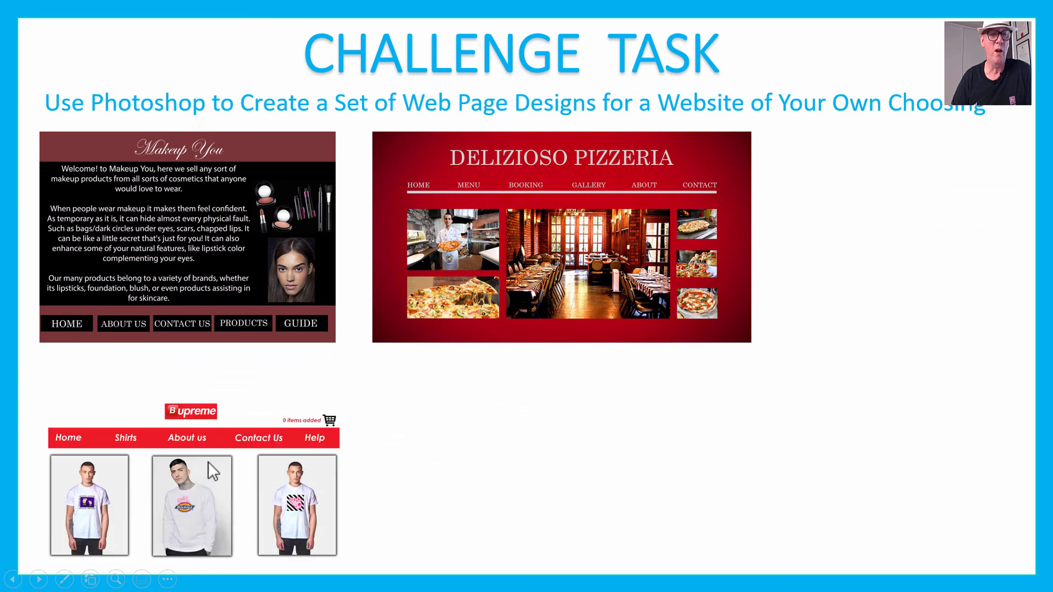
{"action": "left_click", "coordinate": [248, 373]}
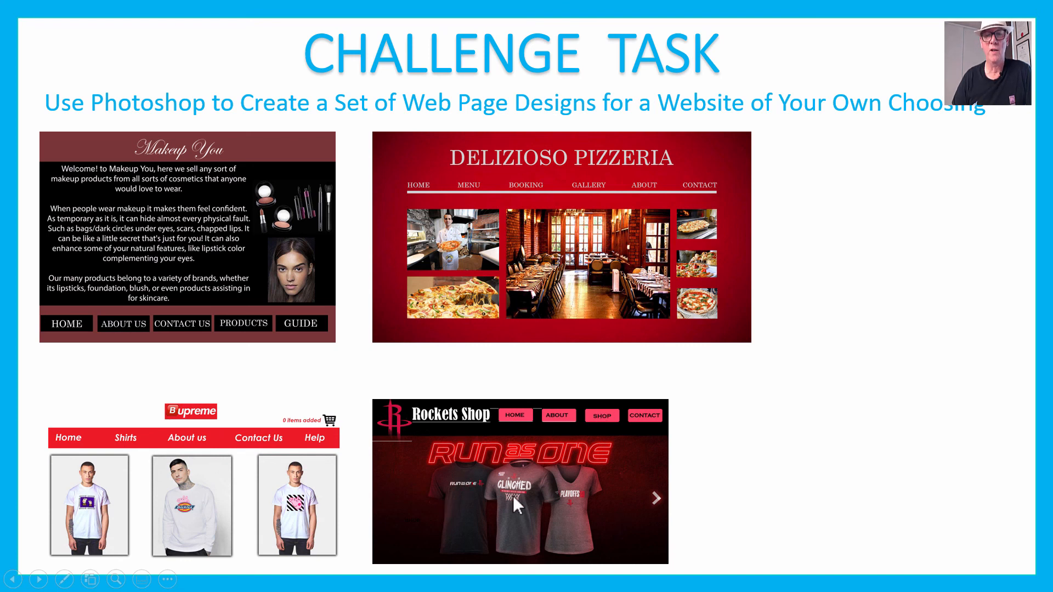
{"action": "left_click", "coordinate": [558, 459]}
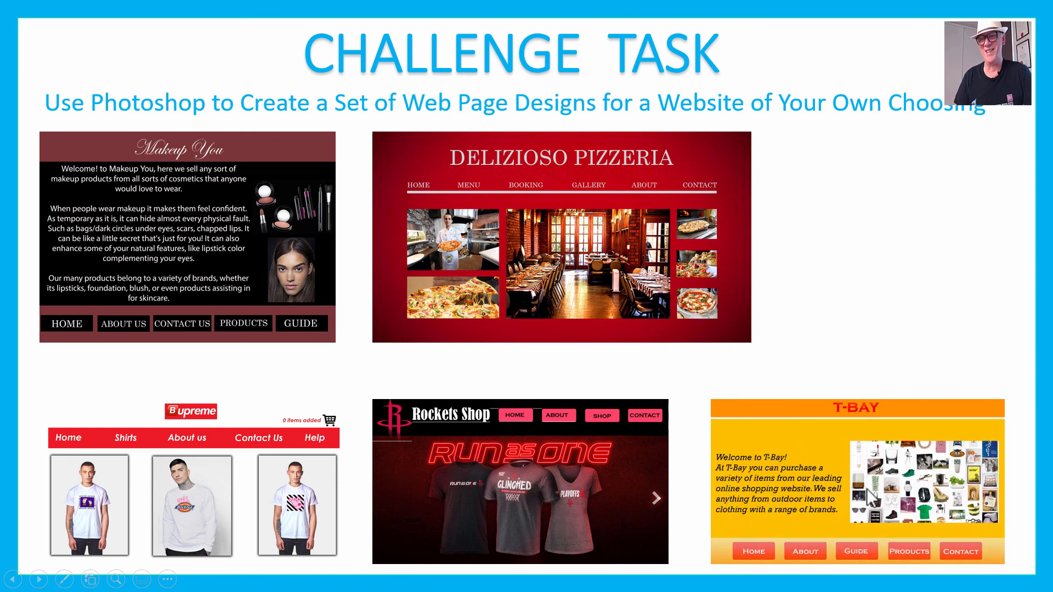
{"action": "left_click", "coordinate": [788, 444]}
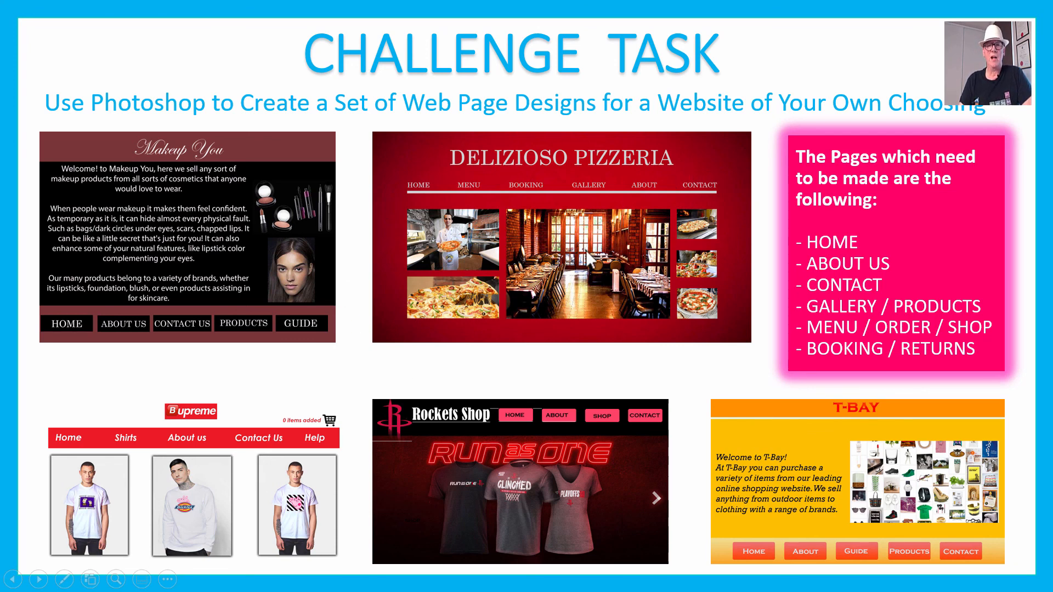
{"action": "left_click", "coordinate": [617, 258]}
{"action": "left_click", "coordinate": [617, 259]}
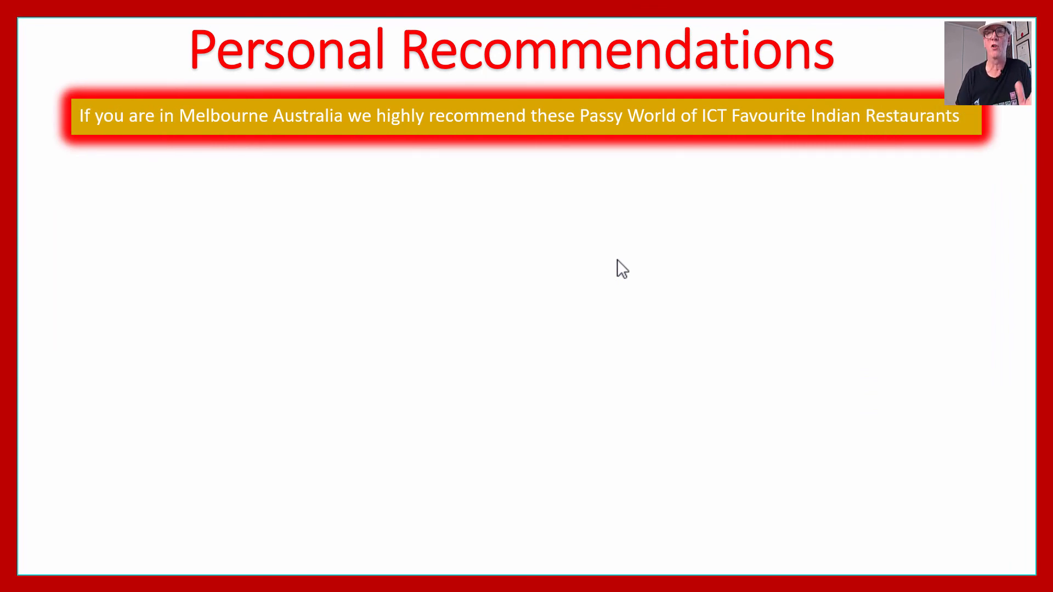
{"action": "left_click", "coordinate": [617, 258]}
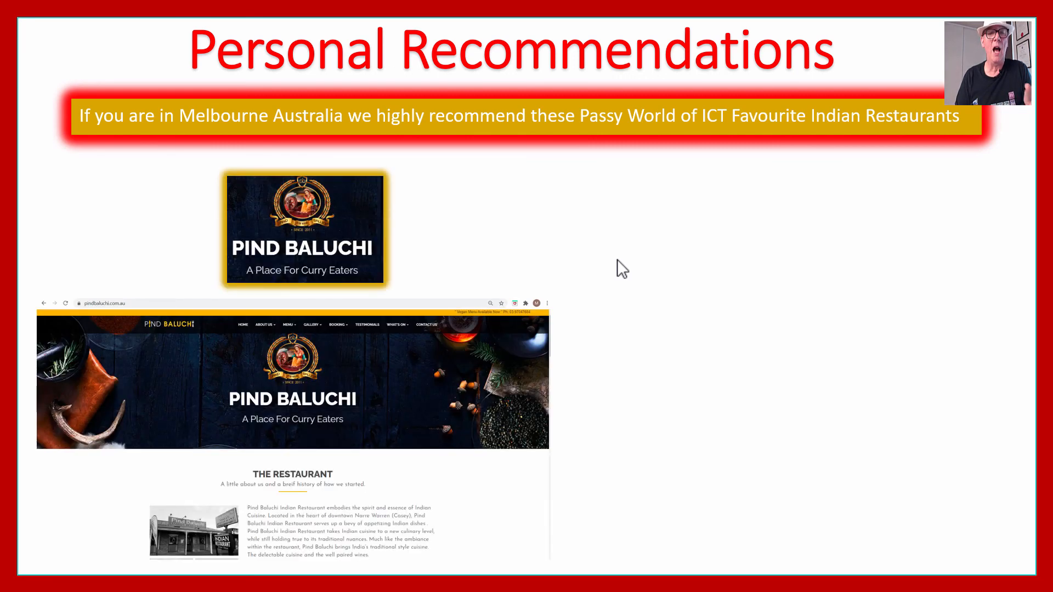